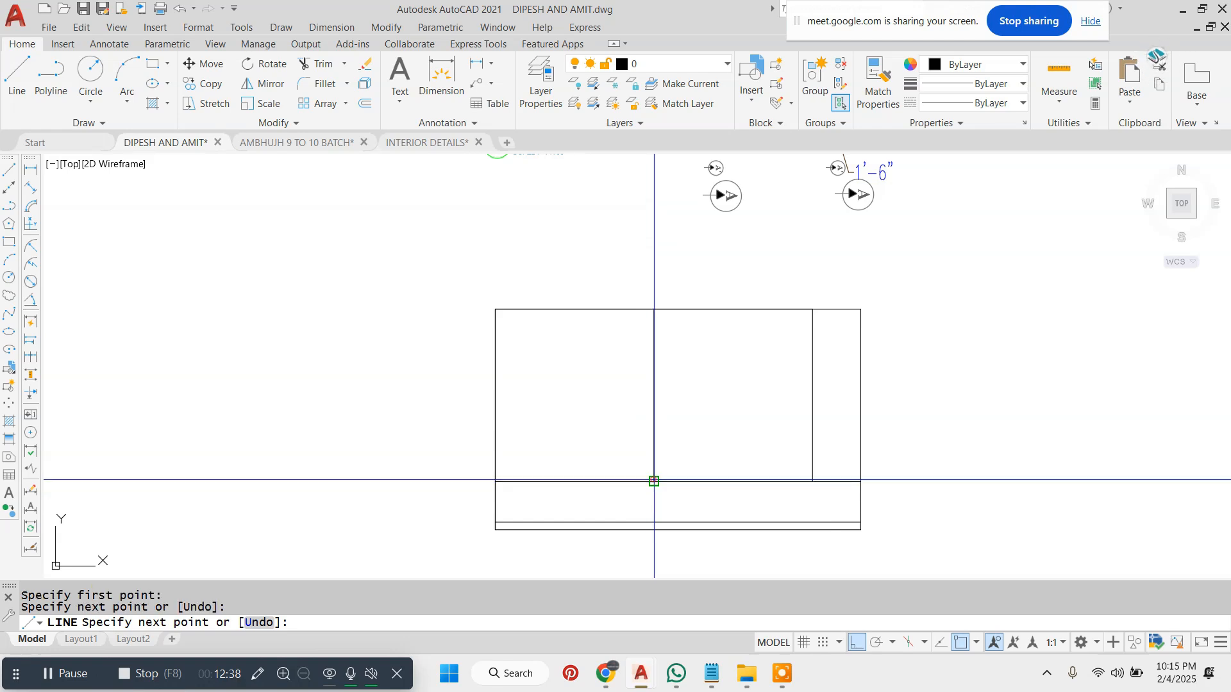
Offset the elevation's middle vertical line by 1.6' to both sides.
key("Escape")
key("Escape")
type("o")
key("Return")
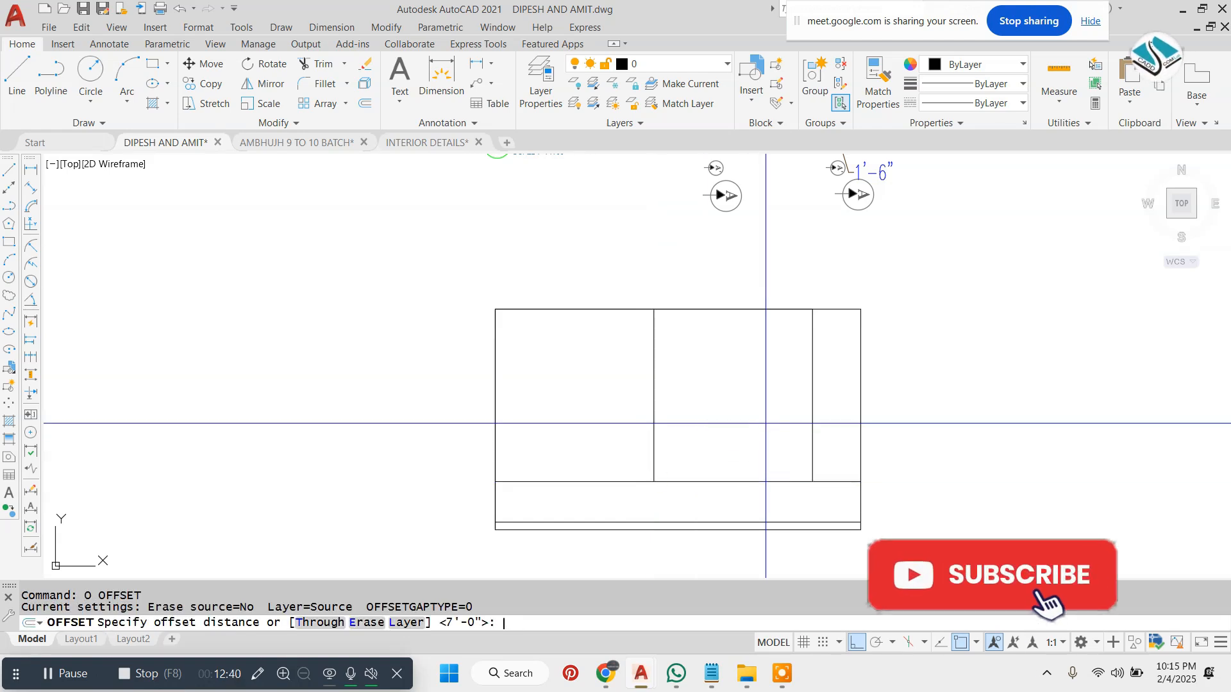
type("2")
key("Escape")
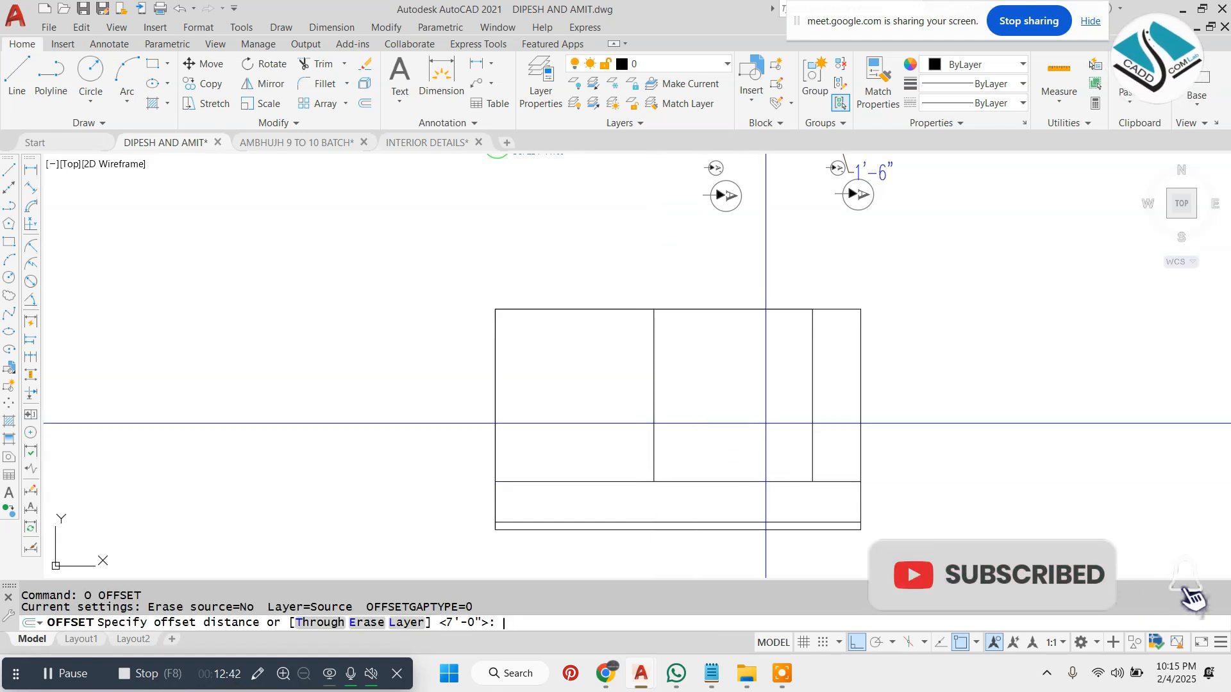
key("Return")
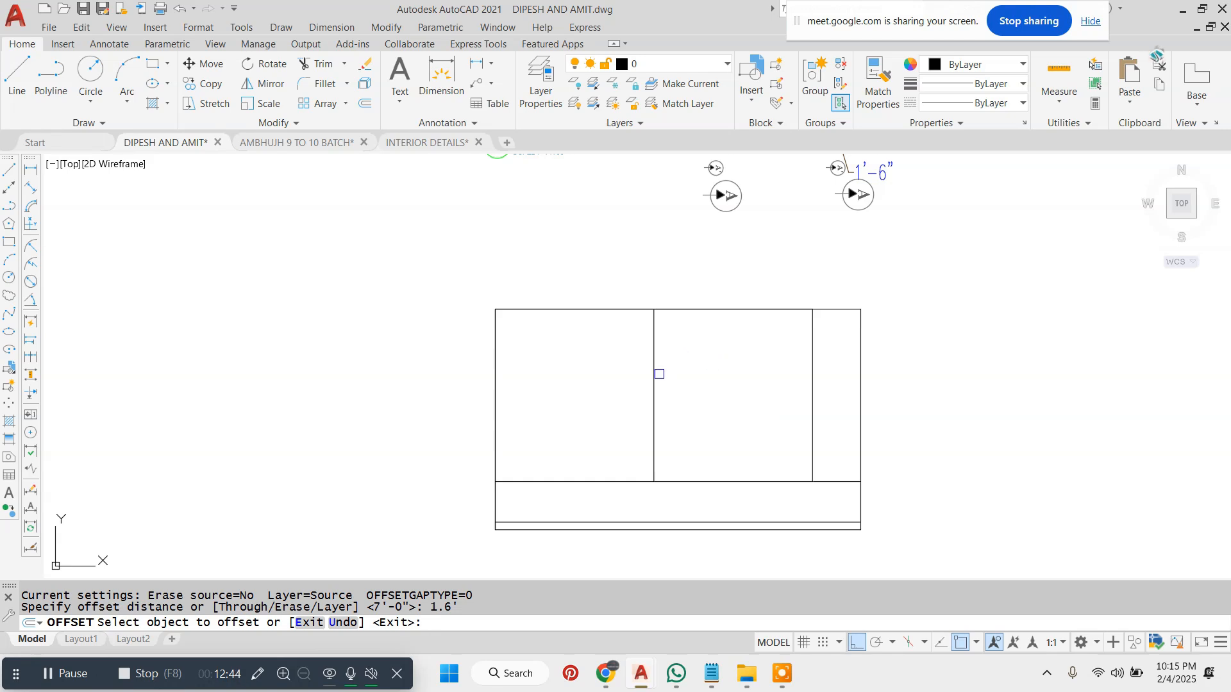
left_click(651, 393)
left_click(646, 398)
left_click(653, 407)
left_click(705, 421)
key("Escape")
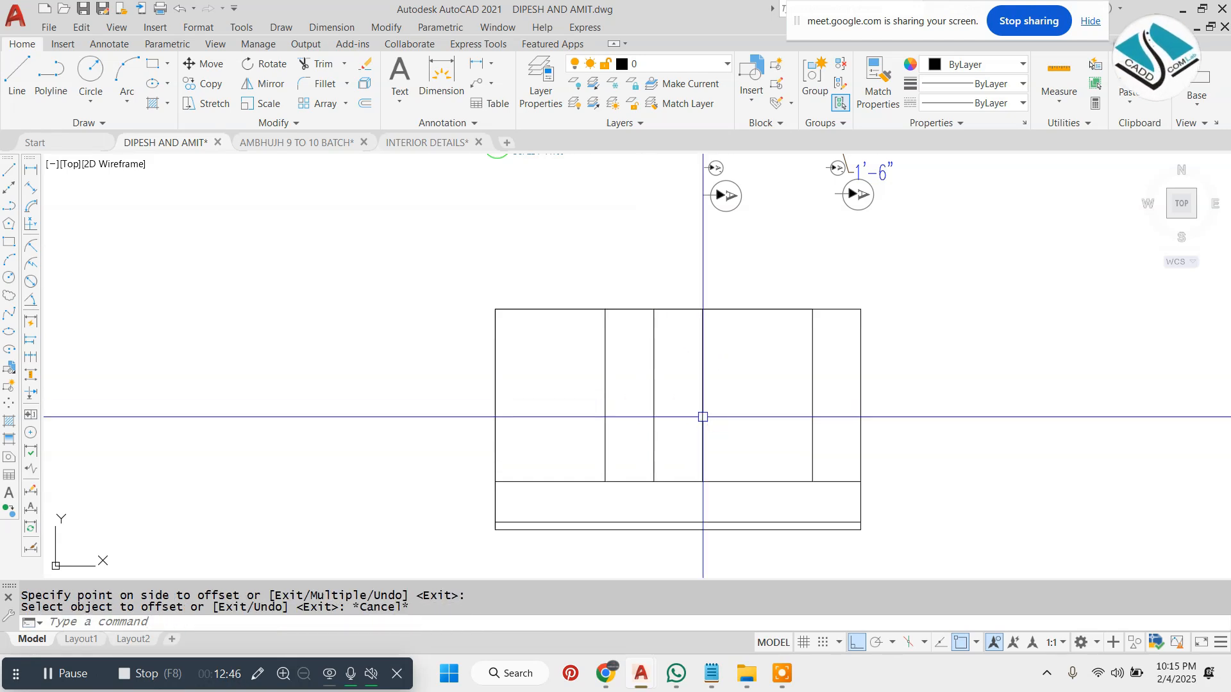
Draw a horizontal line joining the midpoints of the two offset vertical lines.
type("L")
key("Return")
left_click(603, 393)
left_click(702, 394)
key("Escape")
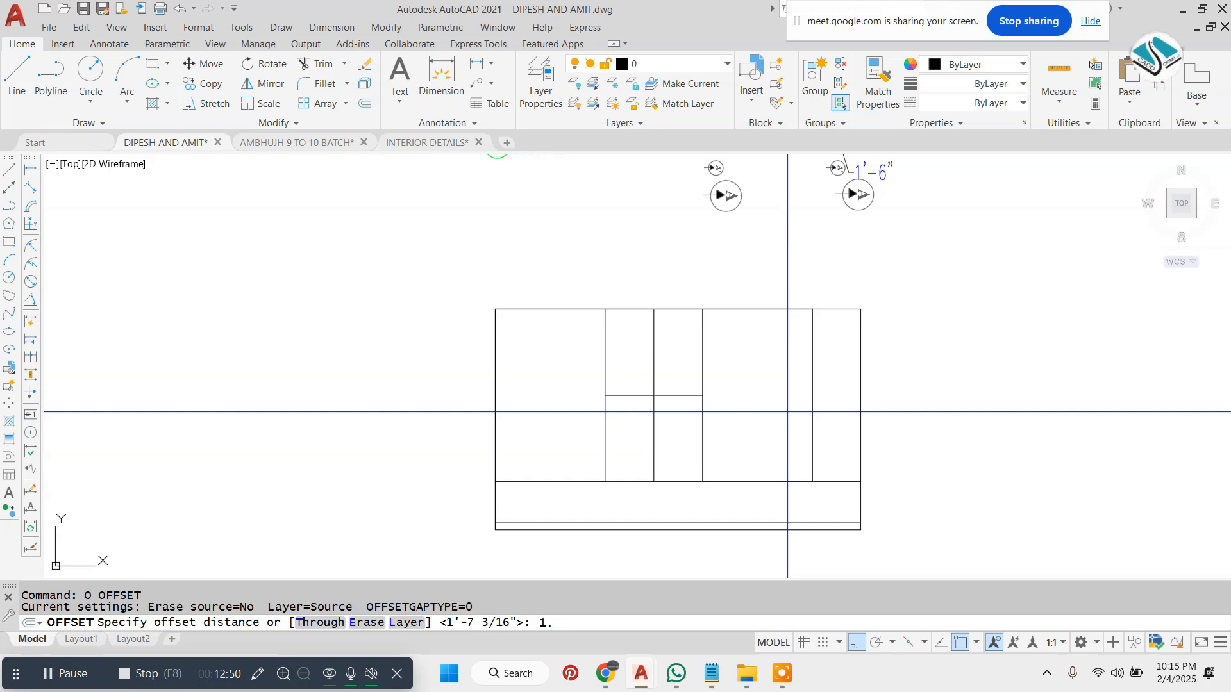
Try offsetting the short horizontal line 1.6' upward.
type("6'")
key("Return")
left_click(674, 395)
left_click(688, 371)
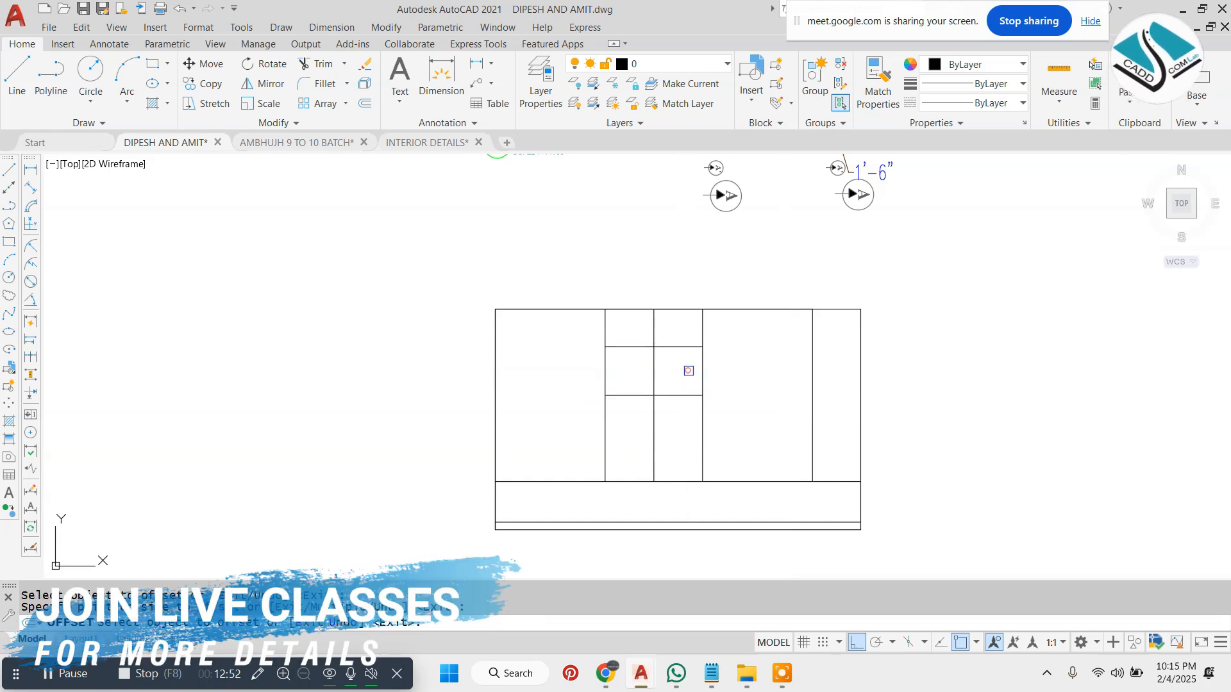
key("Escape")
key("Escape")
Offset the short horizontal centre line by 1' both above and below.
type("o")
key("Return")
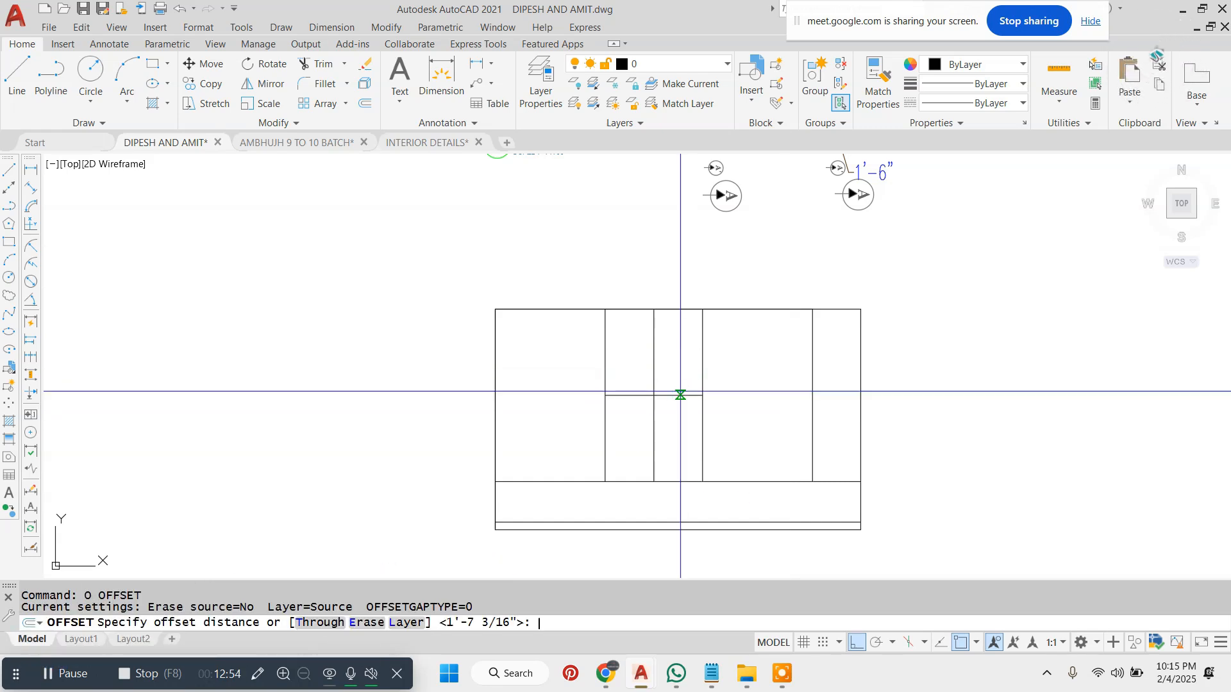
type("1'")
key("Return")
scroll(680, 391, "up", 4)
left_click(692, 400)
left_click(686, 372)
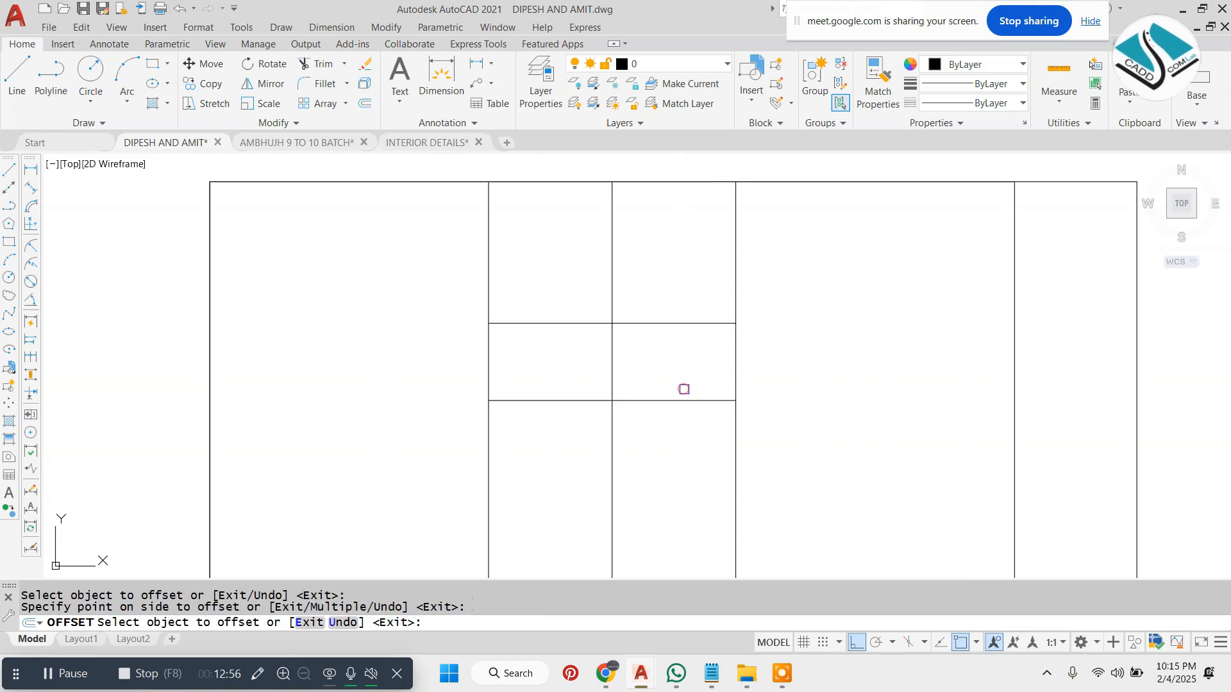
left_click(684, 401)
left_click(718, 430)
key("Escape")
Trim the vertical lines above and below the two offset horizontal lines to leave a central rectangle.
type("tr")
key("Return")
left_click(769, 267)
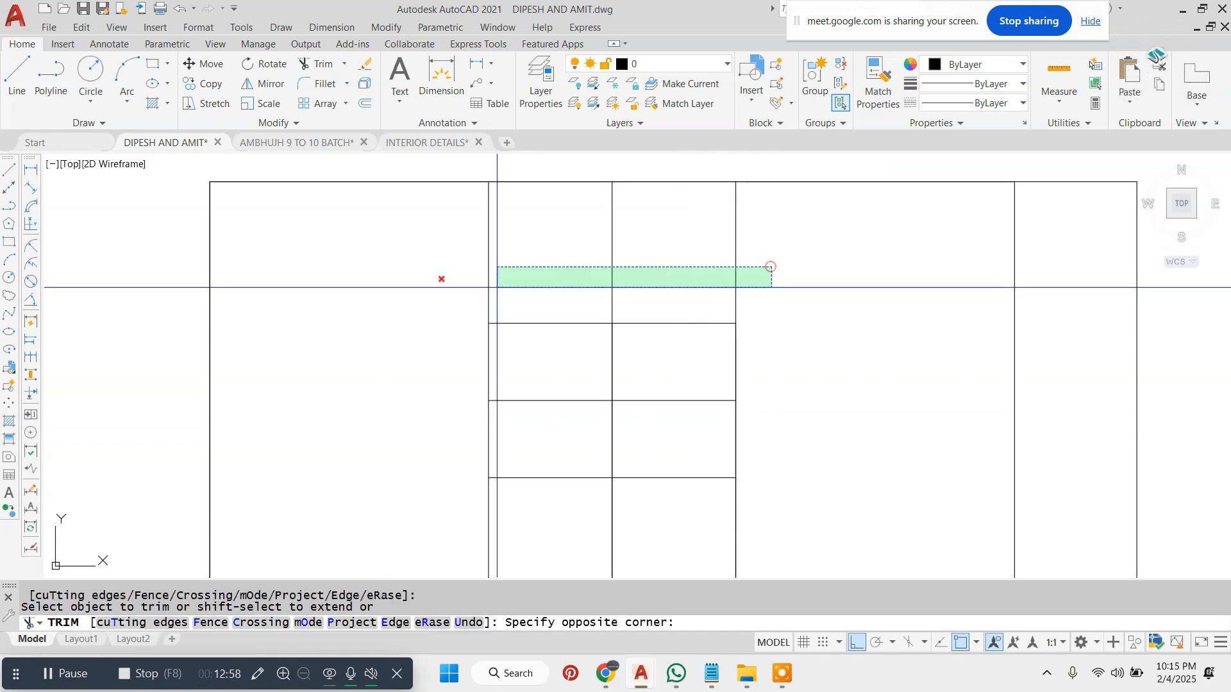
left_click(440, 279)
left_click(435, 492)
left_click(809, 529)
key("Escape")
Erase the vertical and horizontal centre lines inside the central rectangle.
left_click(657, 379)
left_click(542, 444)
type("e")
key("Escape")
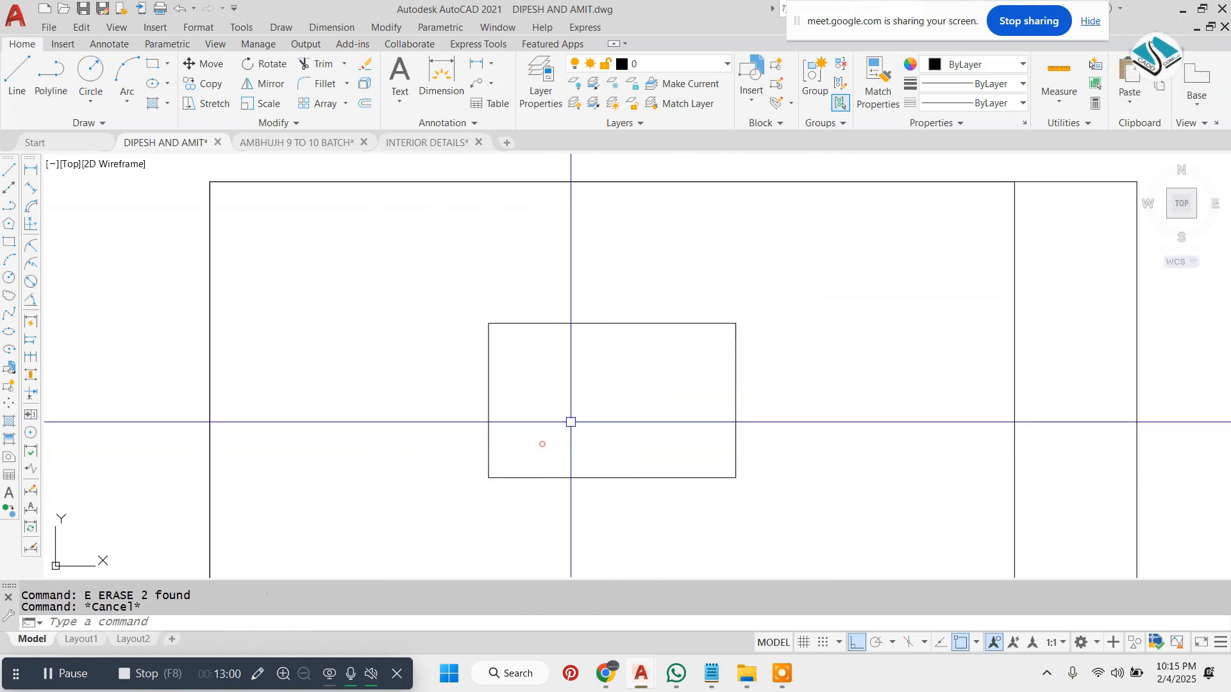
type("j")
left_click(811, 308)
key("Escape")
key("space")
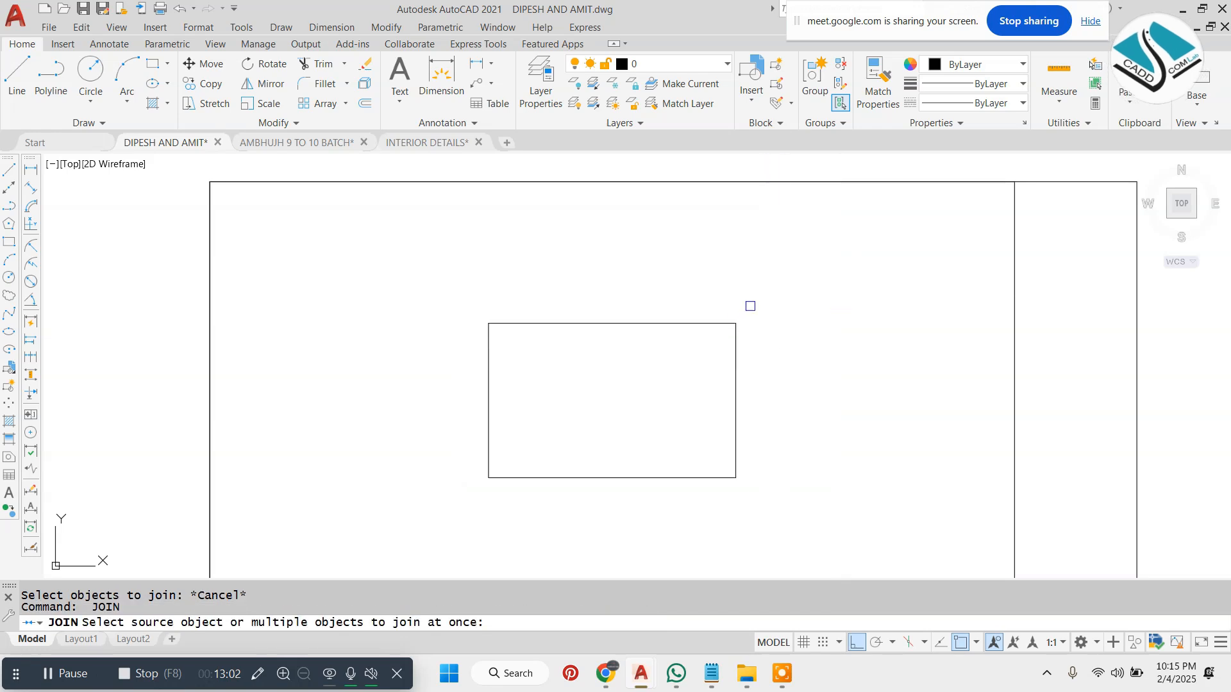
key("Escape")
type("j")
key("space")
left_click(426, 471)
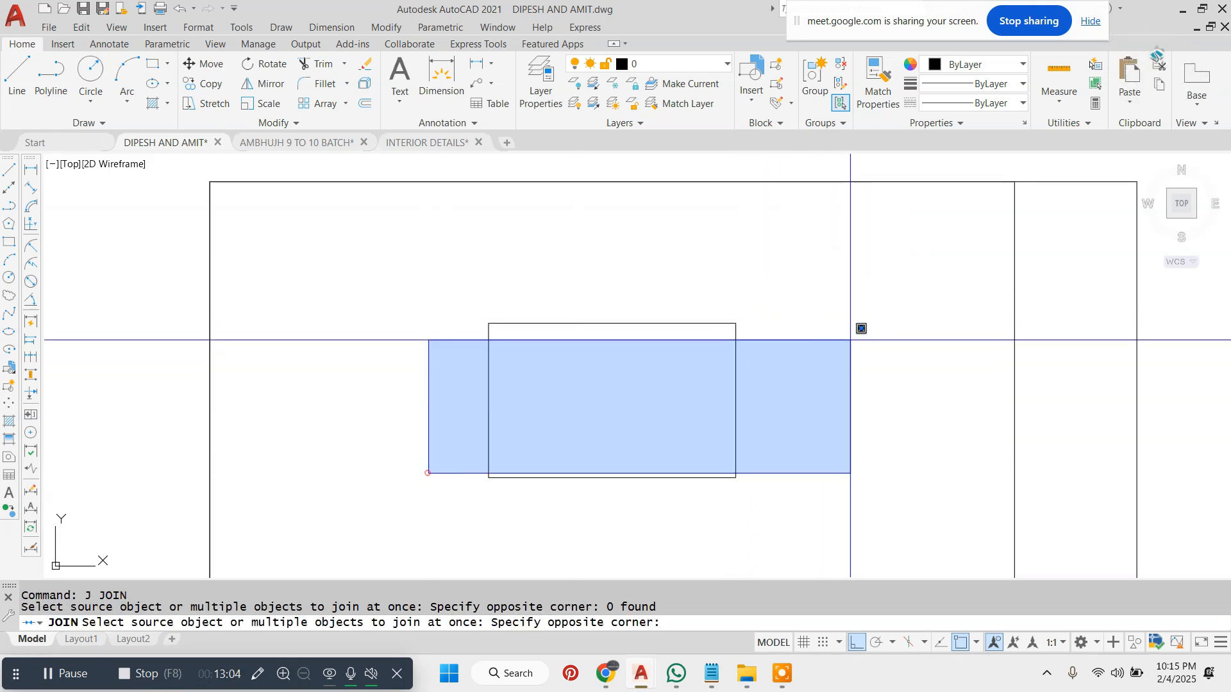
key("Escape")
Join the four sides of the central rectangle into one polyline.
left_click(697, 316)
type("j")
left_click(797, 269)
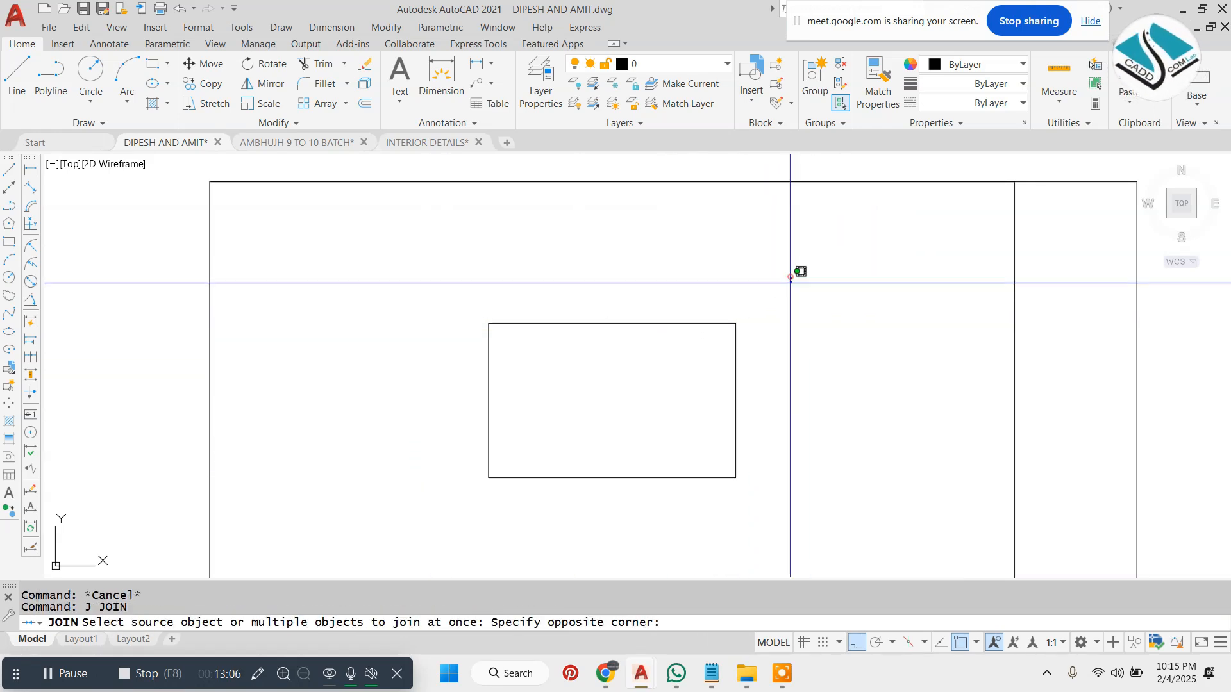
left_click(462, 498)
key("space")
key("Escape")
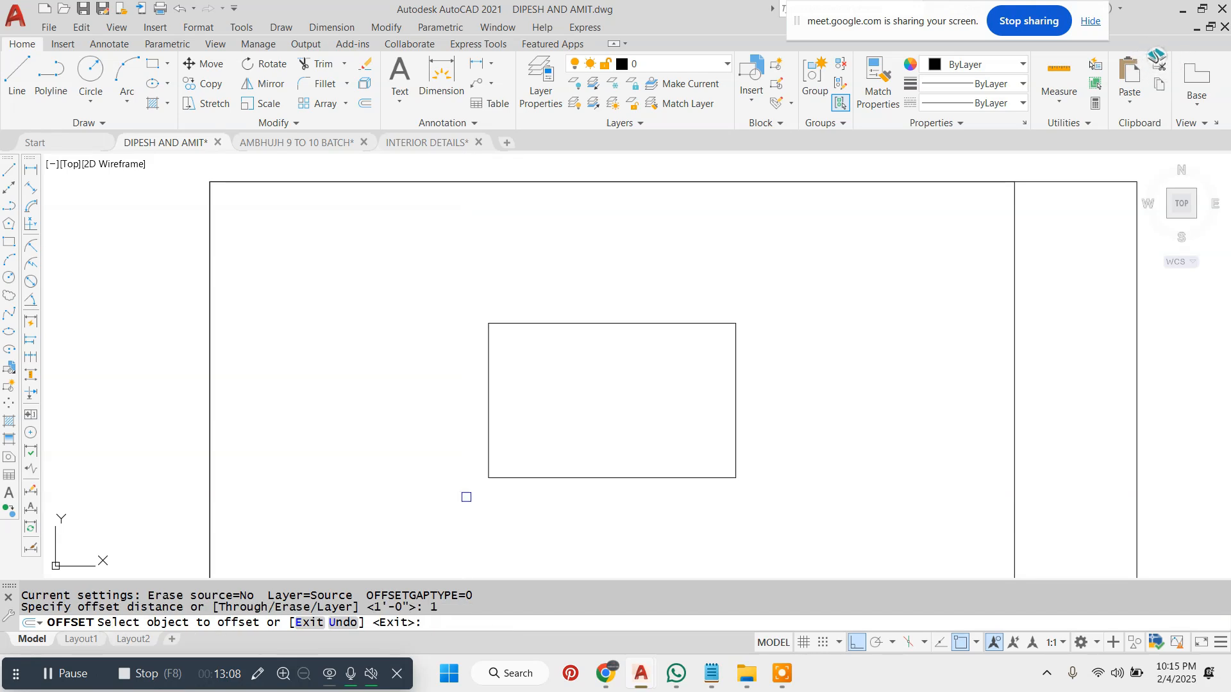
Offset the central rectangle 1" inward to form a border.
left_click(586, 322)
left_click(594, 385)
key("Escape")
scroll(614, 365, "down", 4)
key("Escape")
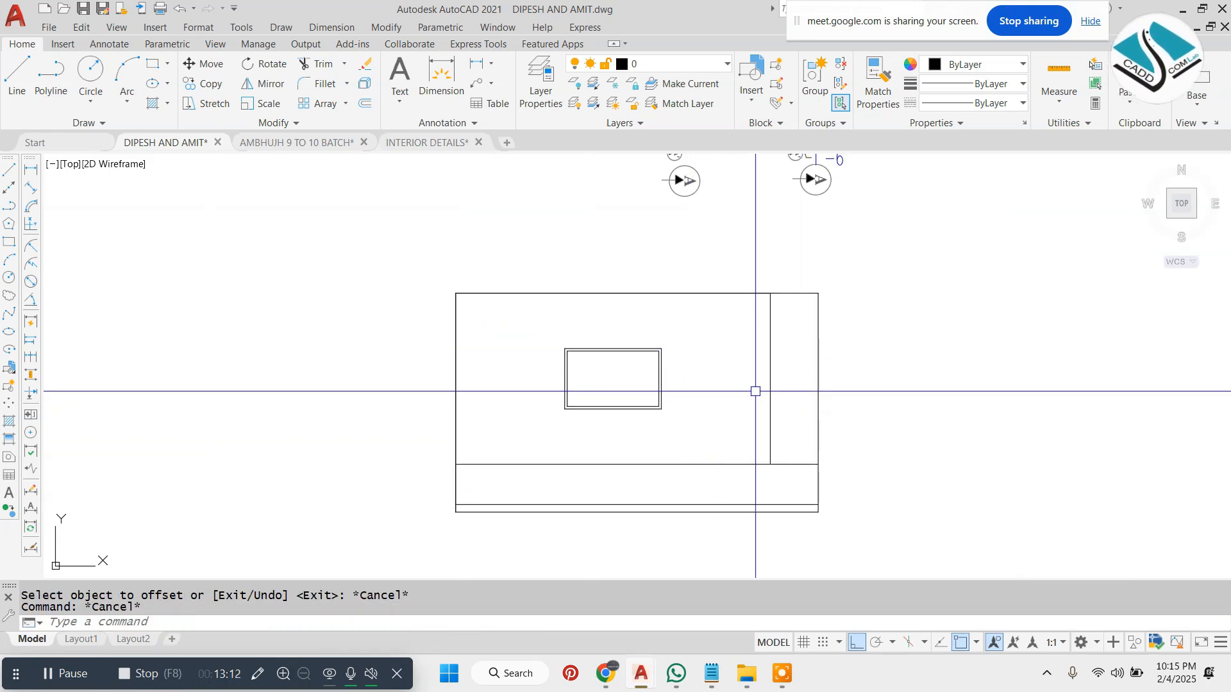
Stretch the right end of the elevation, including its vertical divider, inward to shorten the overall width.
type("s")
left_click(936, 269)
left_click(753, 549)
key("space")
left_click(1000, 463)
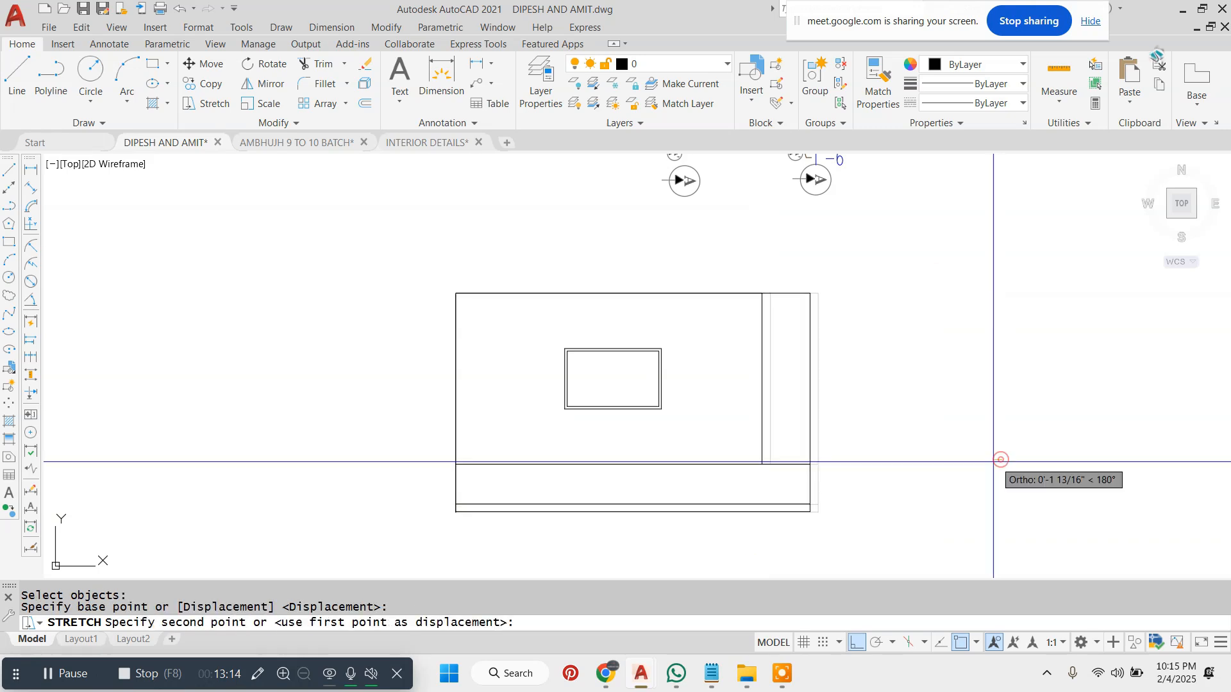
key("Escape")
key("Escape")
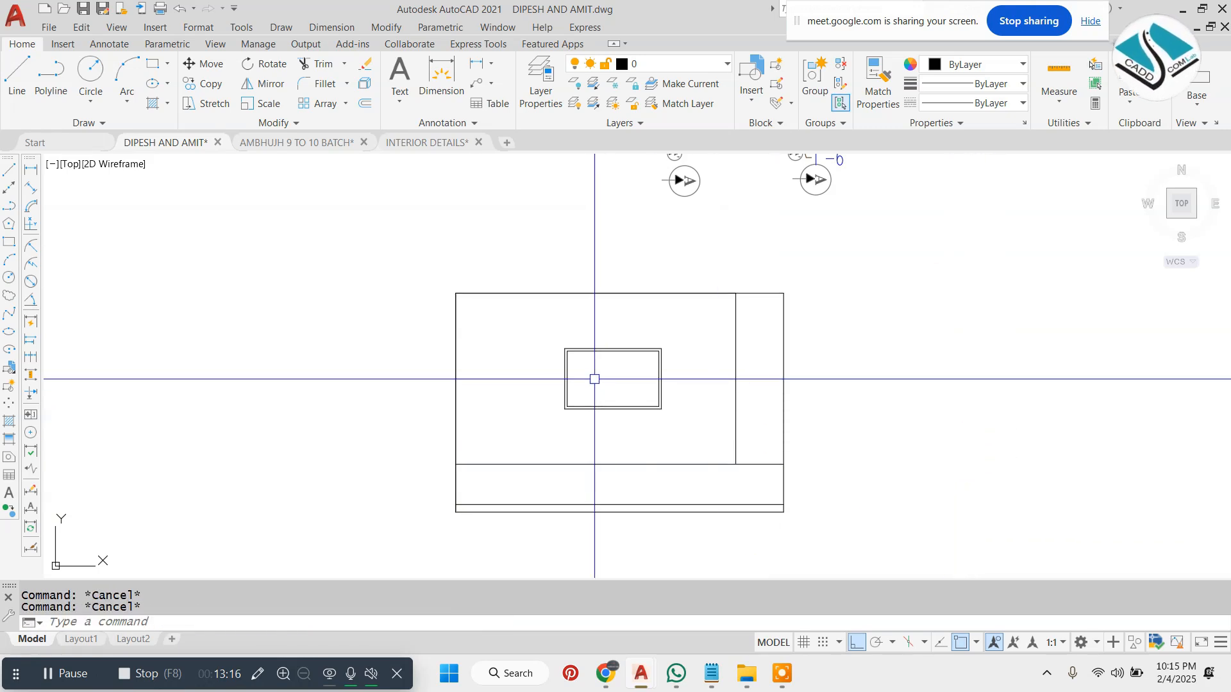
Draw vertical lines at the bordered rectangle's left side, one up past the outline's top edge and one down past its bottom edge.
type("l")
left_click(562, 348)
left_click(585, 254)
key("Escape")
key("space")
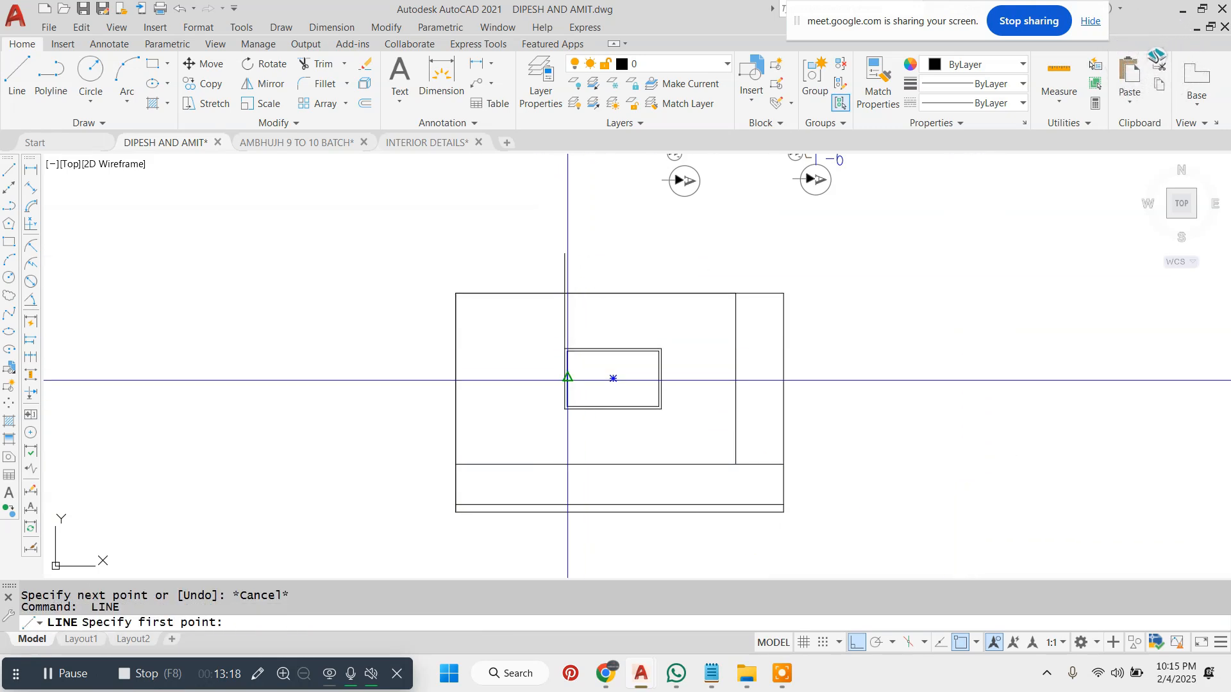
left_click(564, 409)
left_click(564, 556)
key("Escape")
key("Escape")
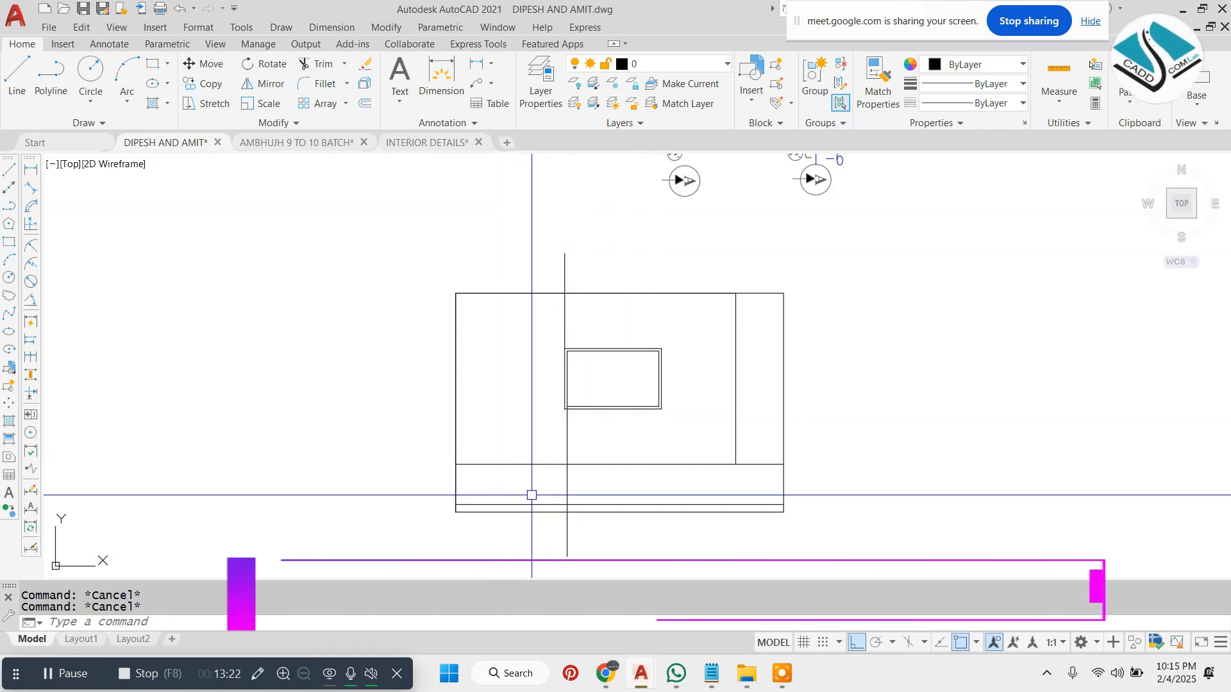
Trim the upper vertical line at the outline's top edge and the lower one at the base strip's upper line.
type("tr")
key("space")
left_click(568, 270)
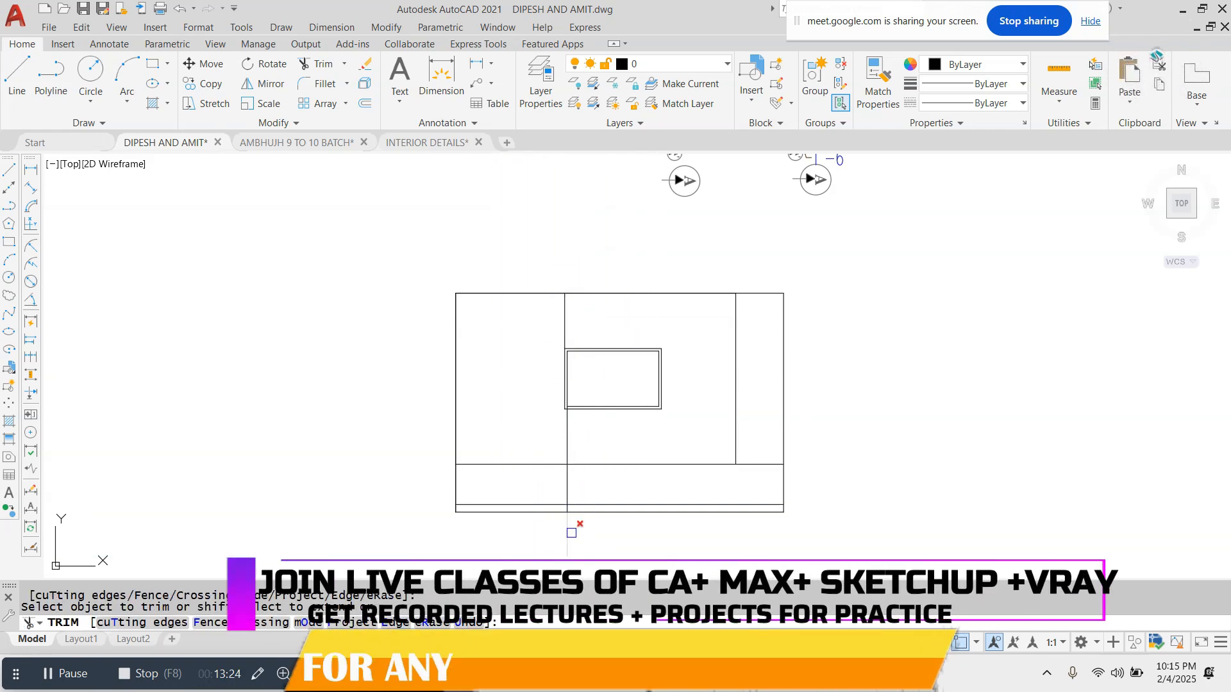
scroll(572, 543, "up", 2)
left_click(570, 536)
left_click(561, 515)
scroll(562, 508, "up", 2)
left_click(565, 473)
scroll(572, 468, "down", 2)
key("Escape")
key("Escape")
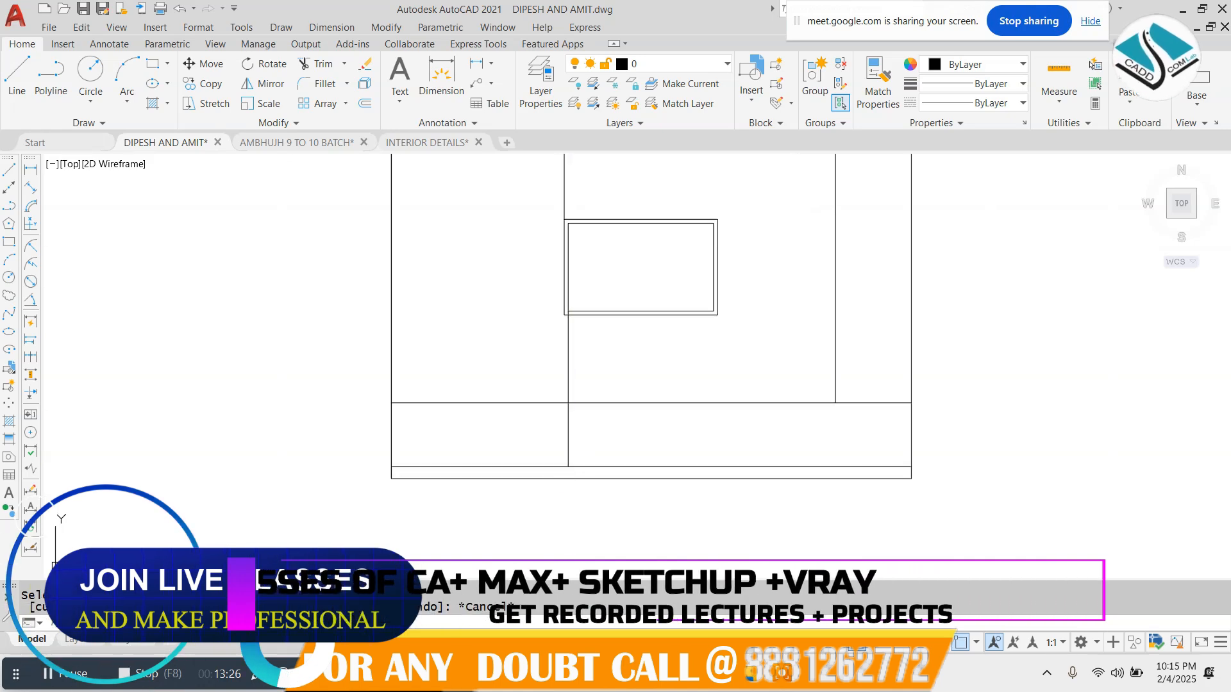
type("rec")
key("Return")
scroll(573, 385, "up", 4)
key("Escape")
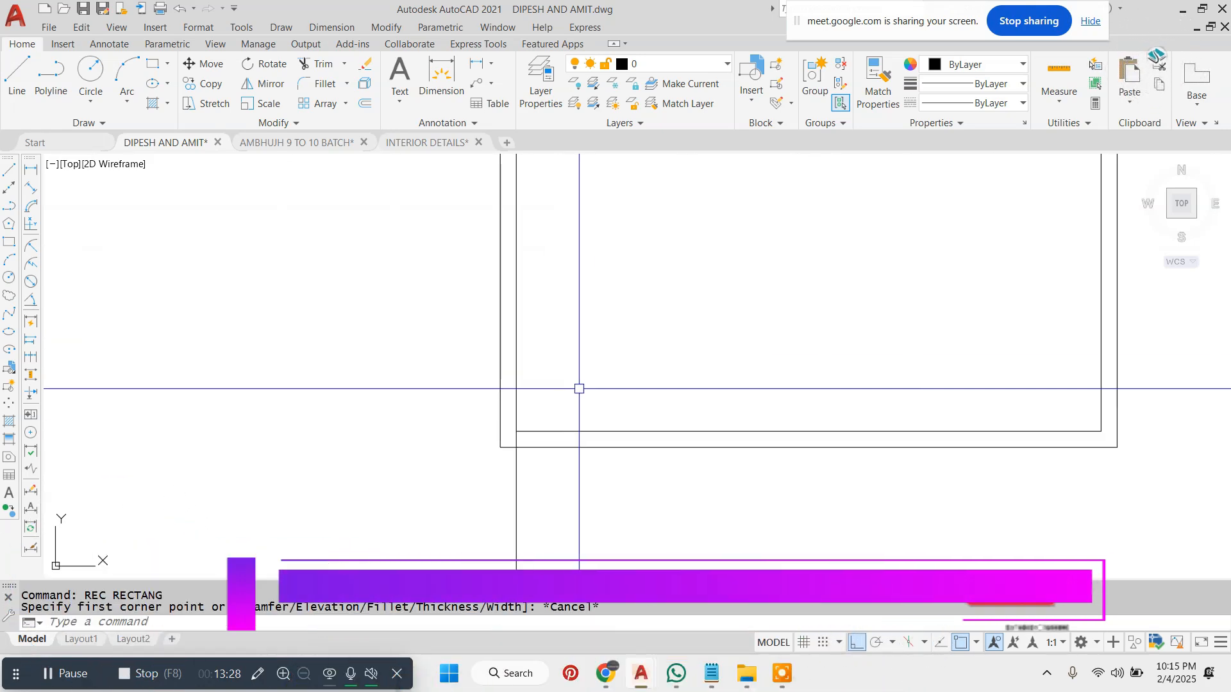
Erase the misaligned vertical line below the bordered rectangle.
left_click(563, 497)
left_click(492, 514)
type("e")
key("Return")
key("Escape")
Draw a vertical line from the outer rectangle's lower-left corner down to the horizontal line below it.
type("l")
key("Return")
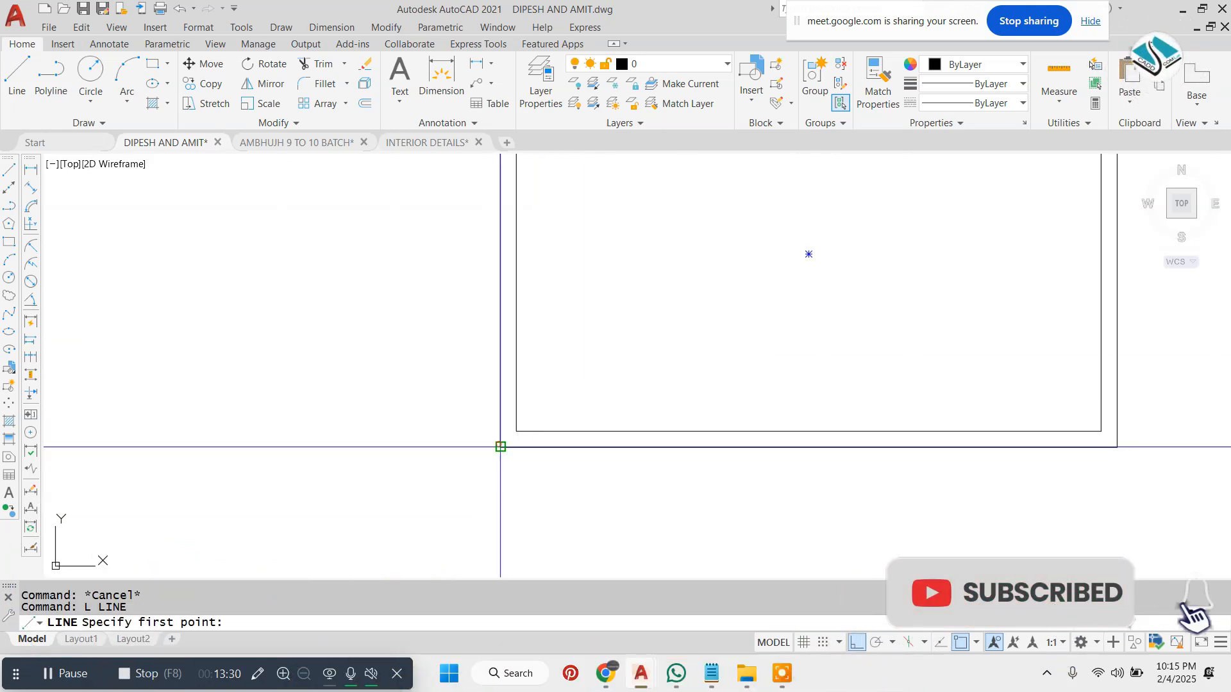
left_click(499, 447)
scroll(508, 387, "down", 5)
left_click(506, 488)
key("Escape")
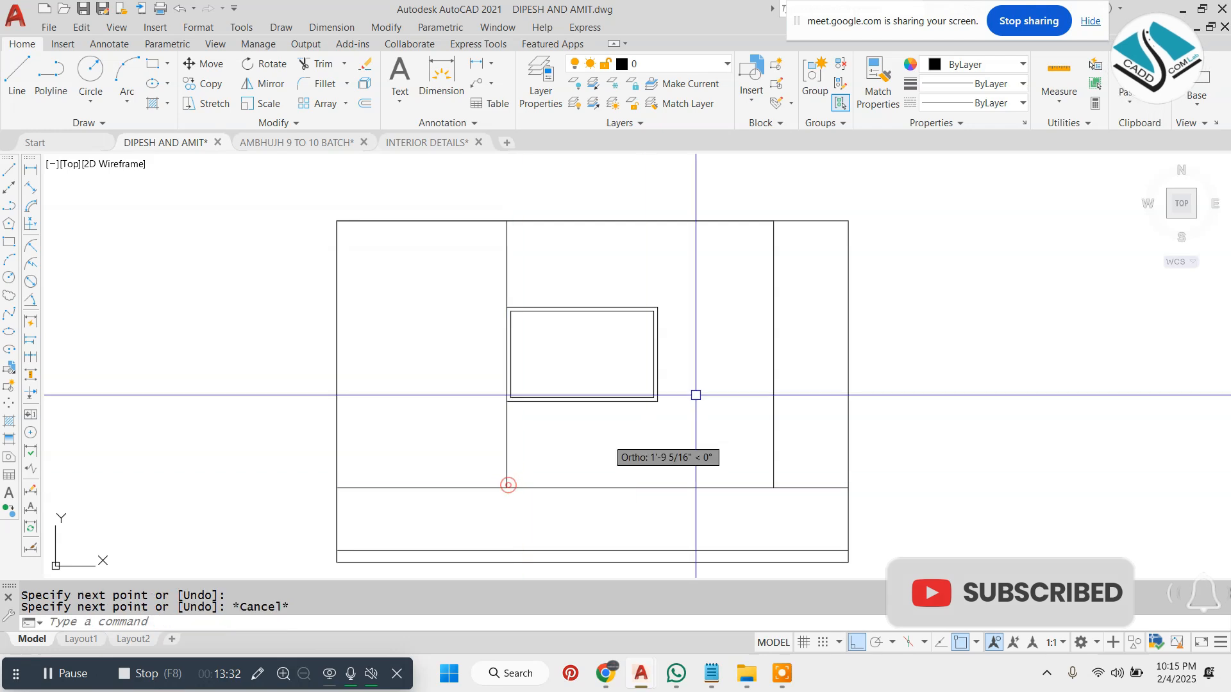
scroll(666, 402, "down", 3)
key("Escape")
key("Escape")
Offset the base strip's upper line 11" upward and erase the old horizontal line just above the new one.
scroll(565, 440, "up", 3)
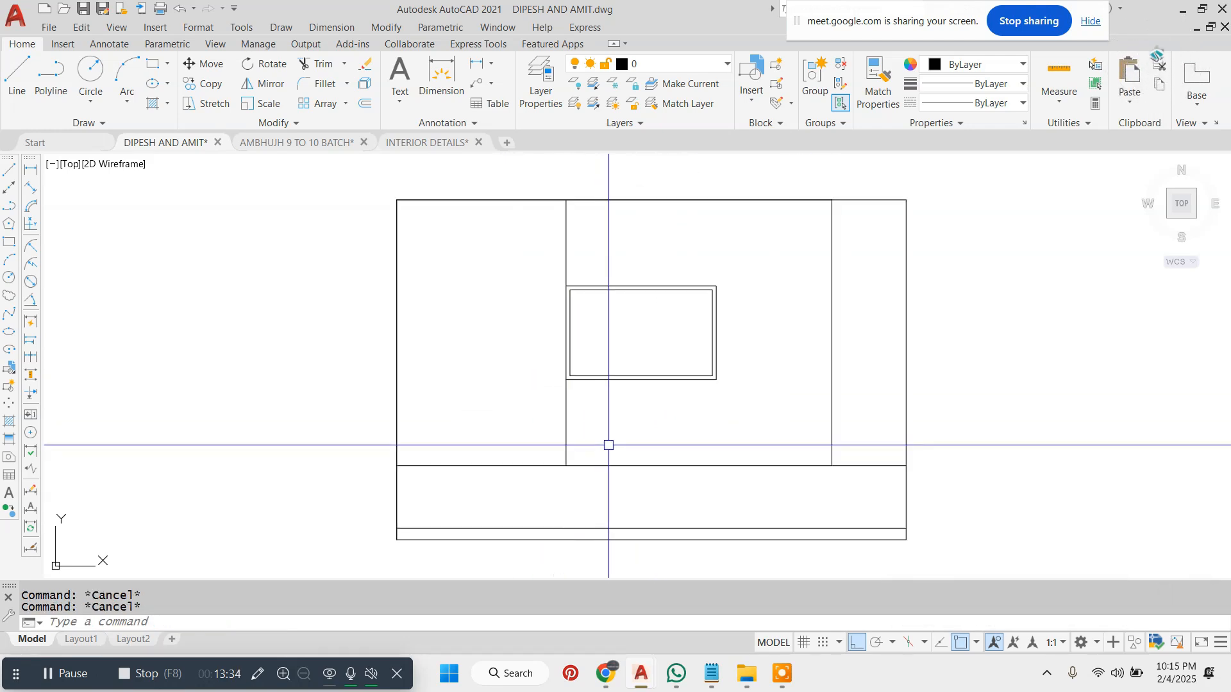
type("11")
key("Return")
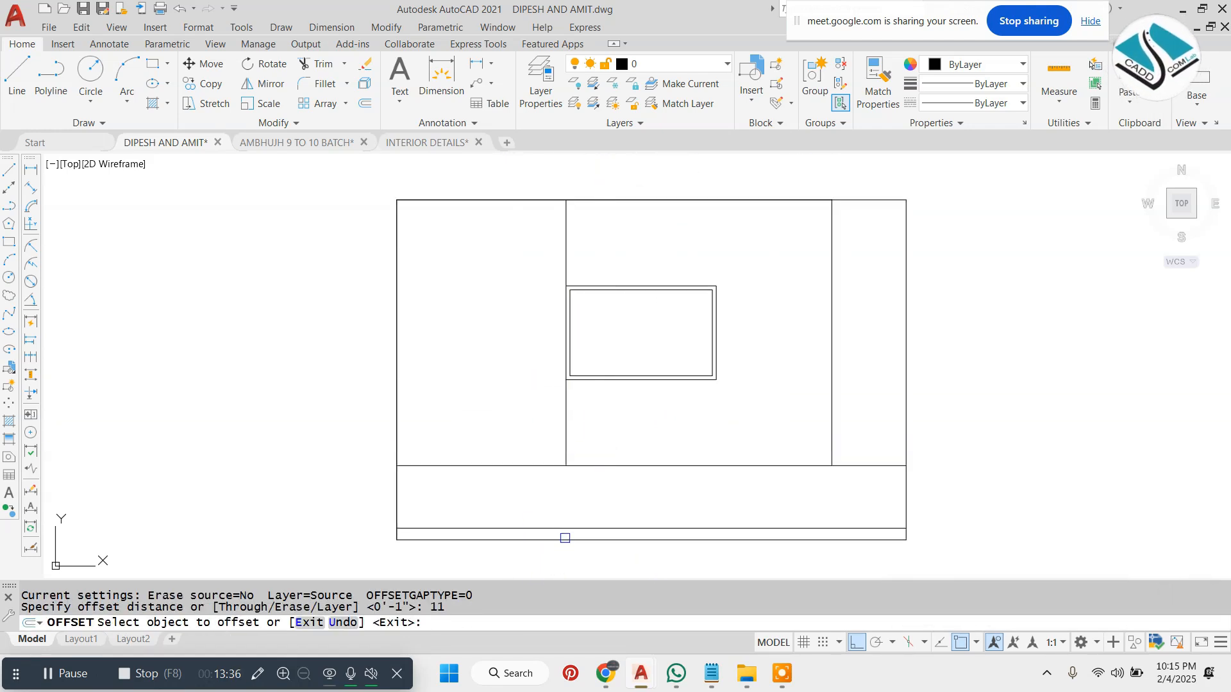
left_click(565, 538)
left_click(599, 475)
key("Escape")
left_click(600, 466)
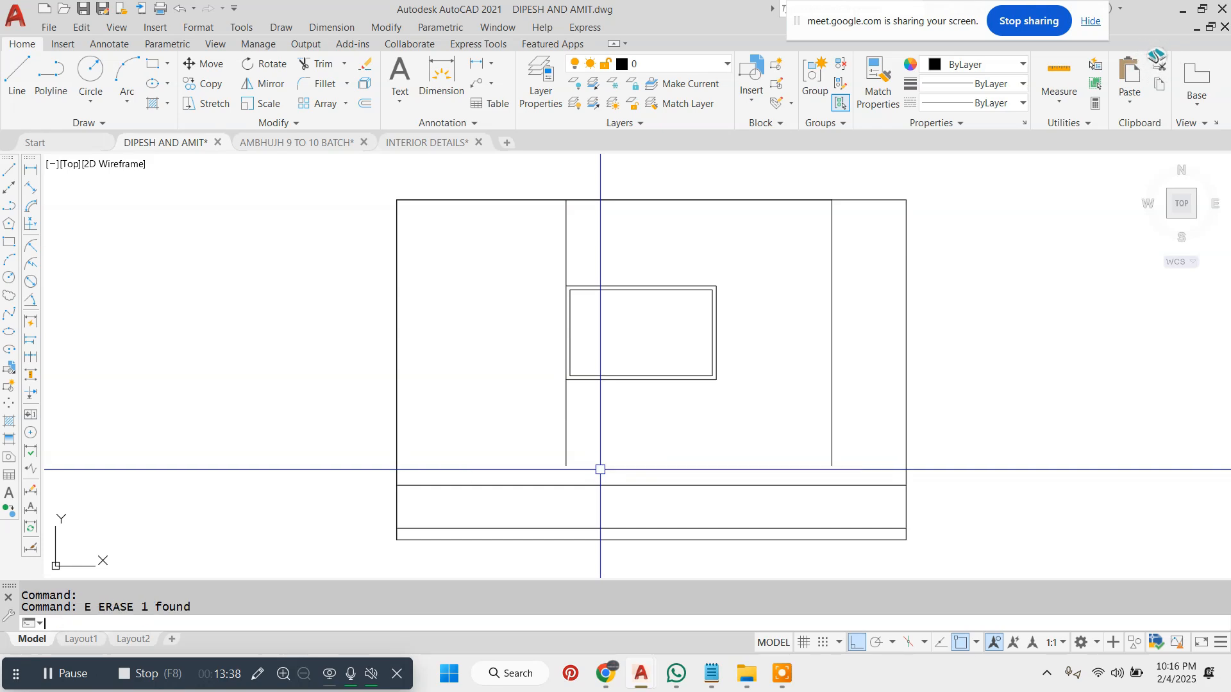
Extend the two vertical divider lines down to the new horizontal line.
key("Return")
left_click(837, 419)
left_click(549, 445)
key("Escape")
key("Escape")
key("Escape")
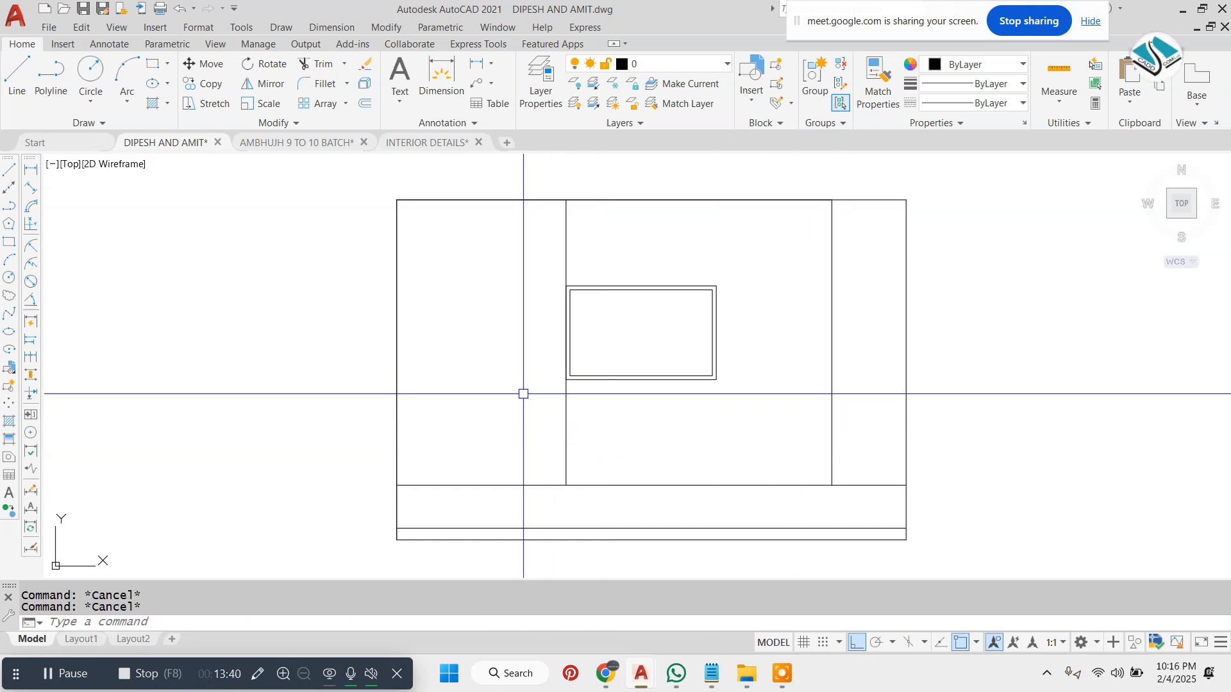
Draw a thin vertical rectangle along the outline's left edge, from its upper-left corner down to the horizontal line.
type("REC")
key("Return")
left_click(397, 200)
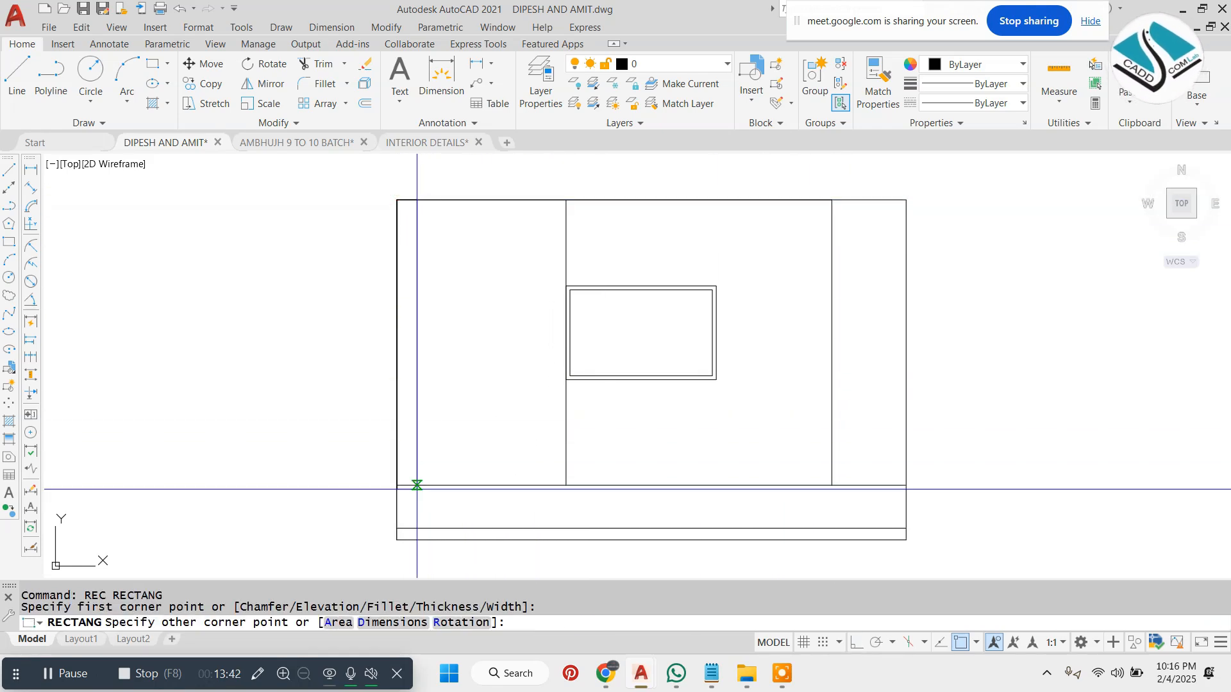
scroll(385, 457, "up", 5)
left_click(371, 431)
double_click(370, 407)
scroll(398, 499, "down", 7)
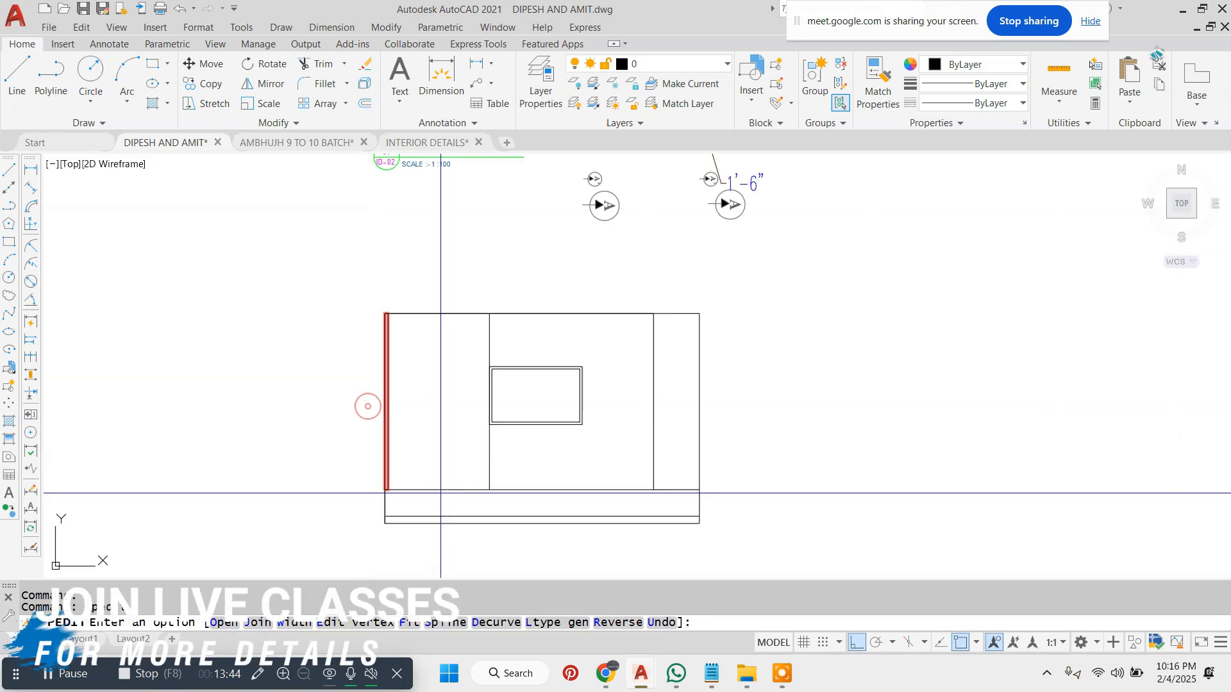
scroll(431, 341, "up", 2)
scroll(388, 312, "up", 6)
key("Escape")
key("Escape")
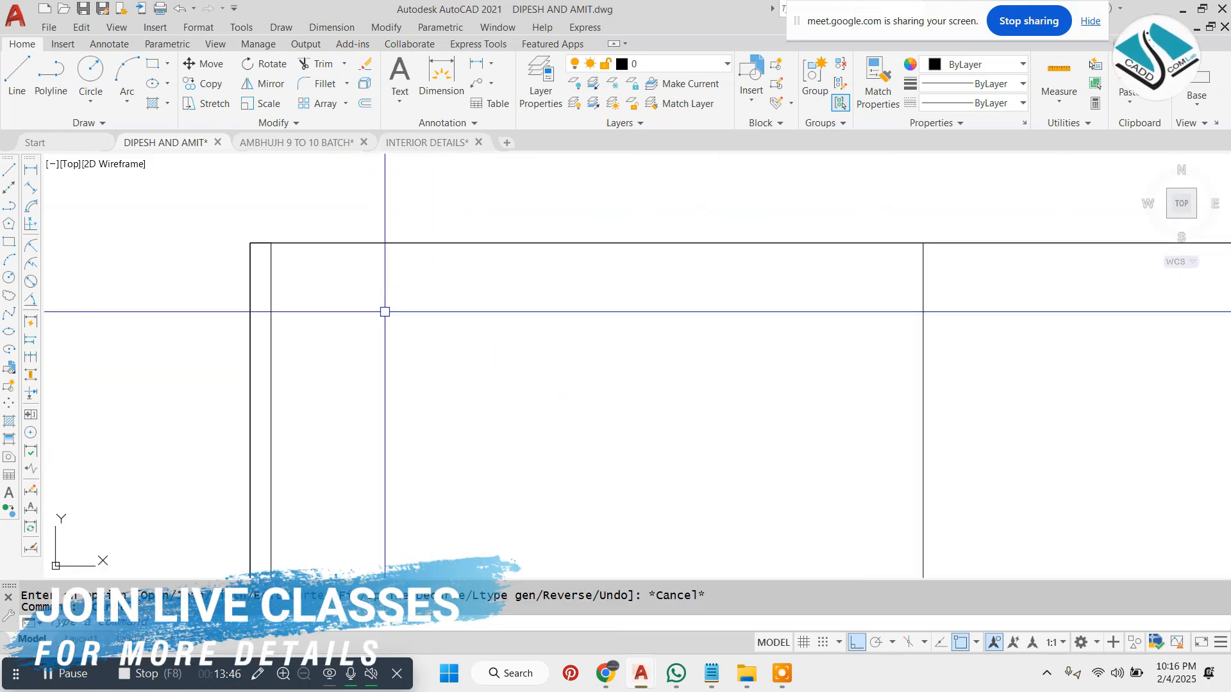
Copy the thin vertical strip as a 20-item array fitted across the left bay up to the first divider.
double_click(273, 310)
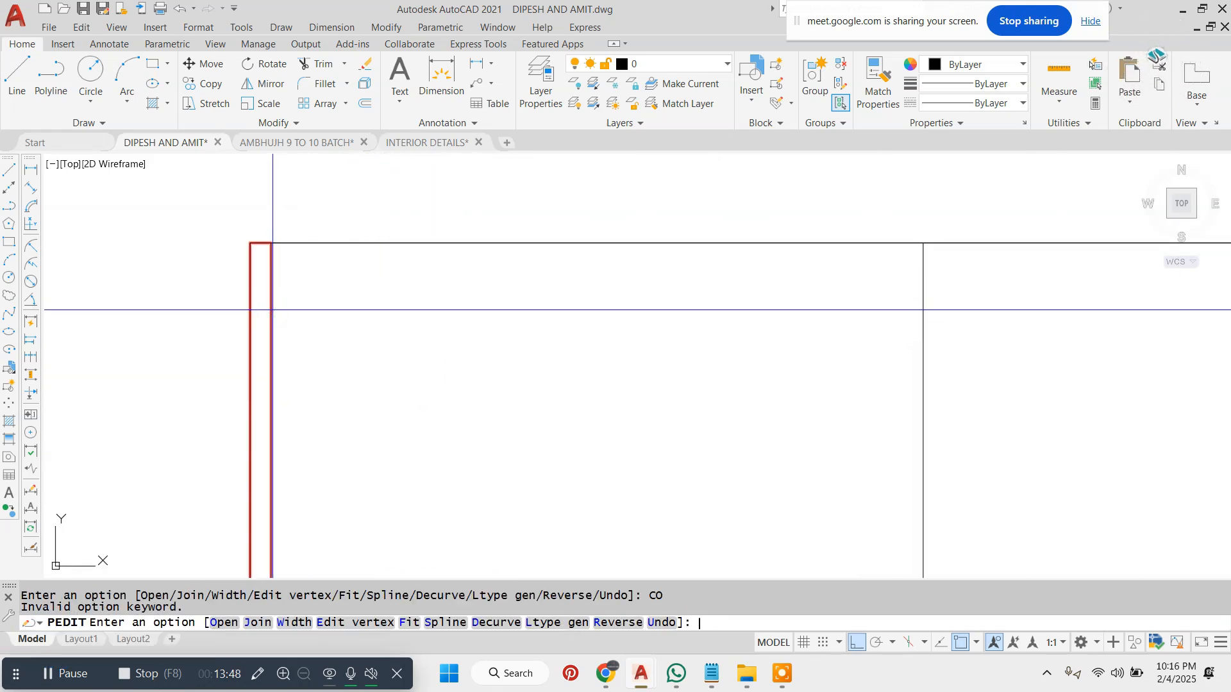
key("Escape")
type("co")
key("Return")
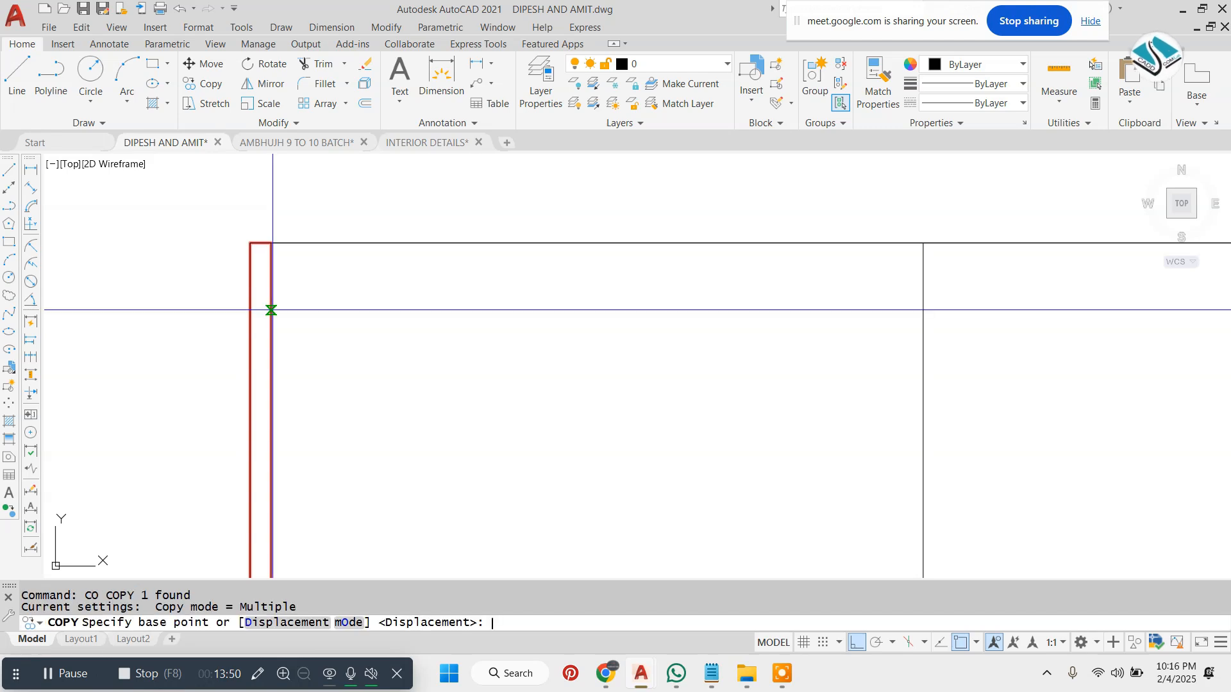
type("a")
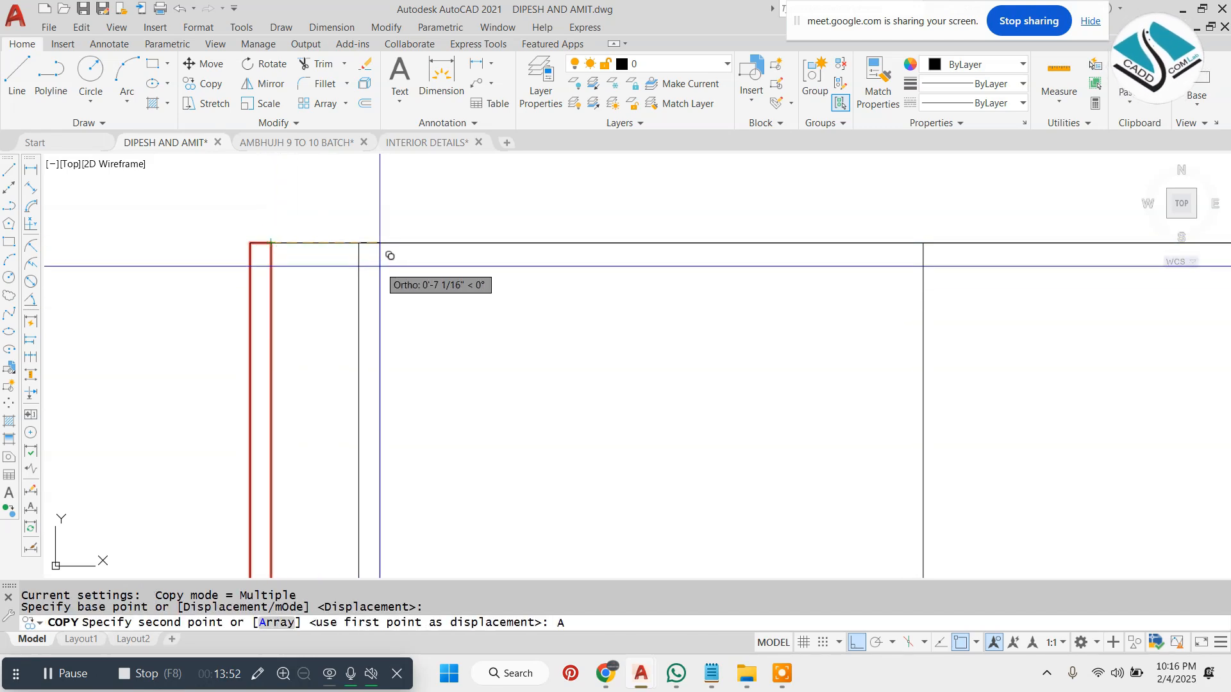
key("Return")
type("20")
key("Return")
type("f")
key("Return")
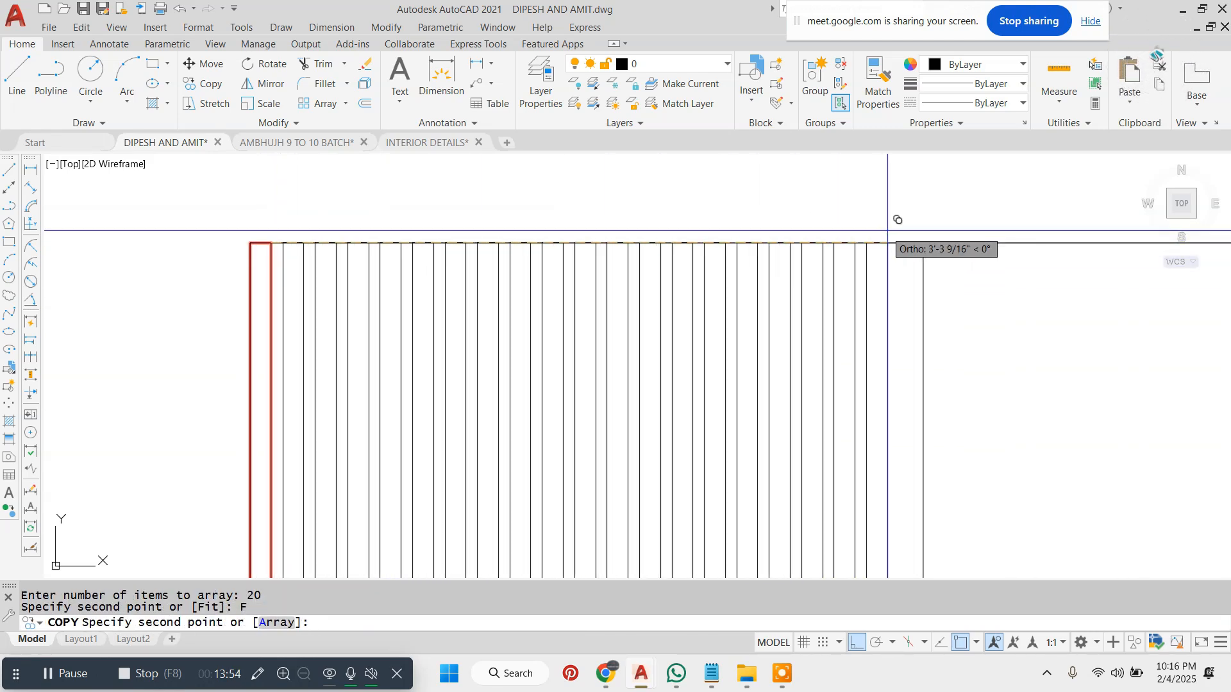
left_click(922, 243)
key("Escape")
scroll(615, 205, "down", 3)
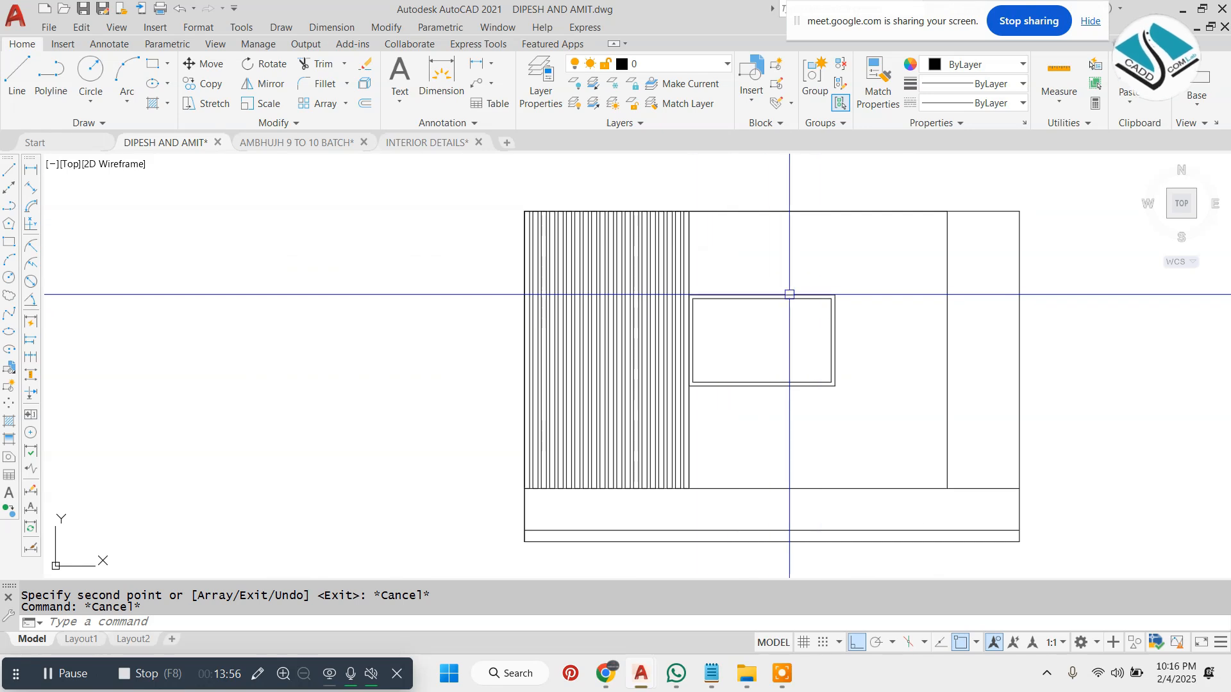
Draw a horizontal line from the bordered rectangle's upper-right corner to beyond the outline's right edge.
scroll(641, 302, "up", 3)
scroll(910, 305, "down", 3)
middle_click_drag(910, 305, 633, 361)
key("Escape")
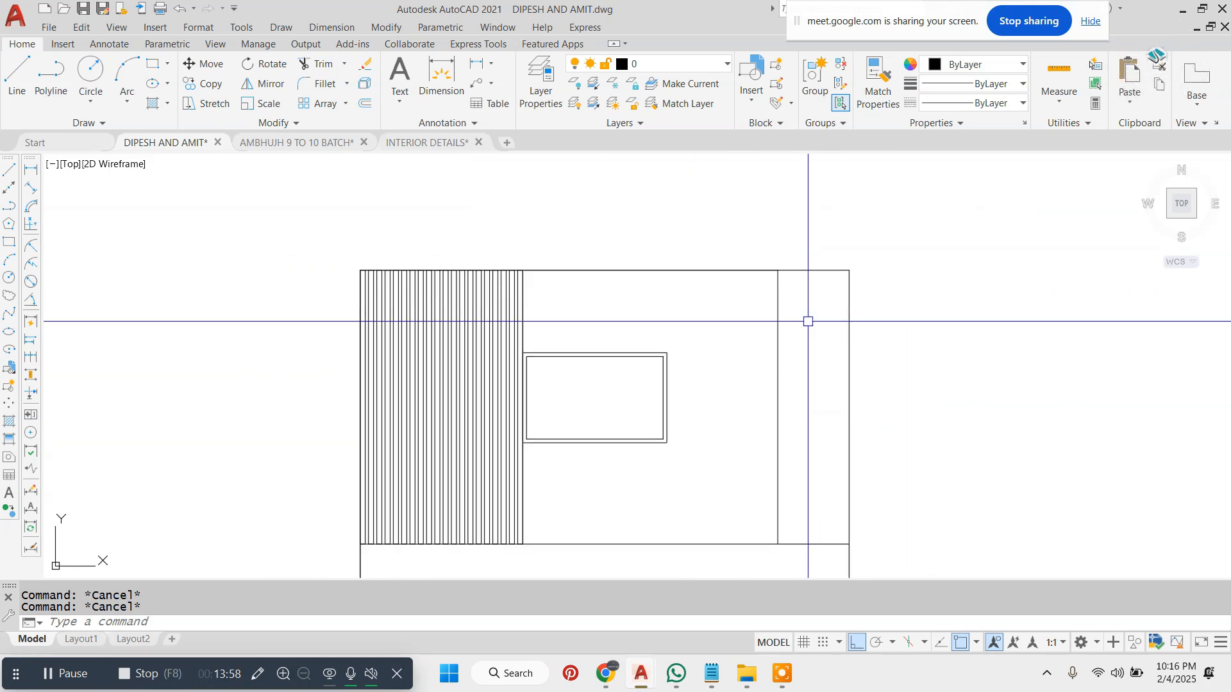
scroll(745, 369, "down", 5)
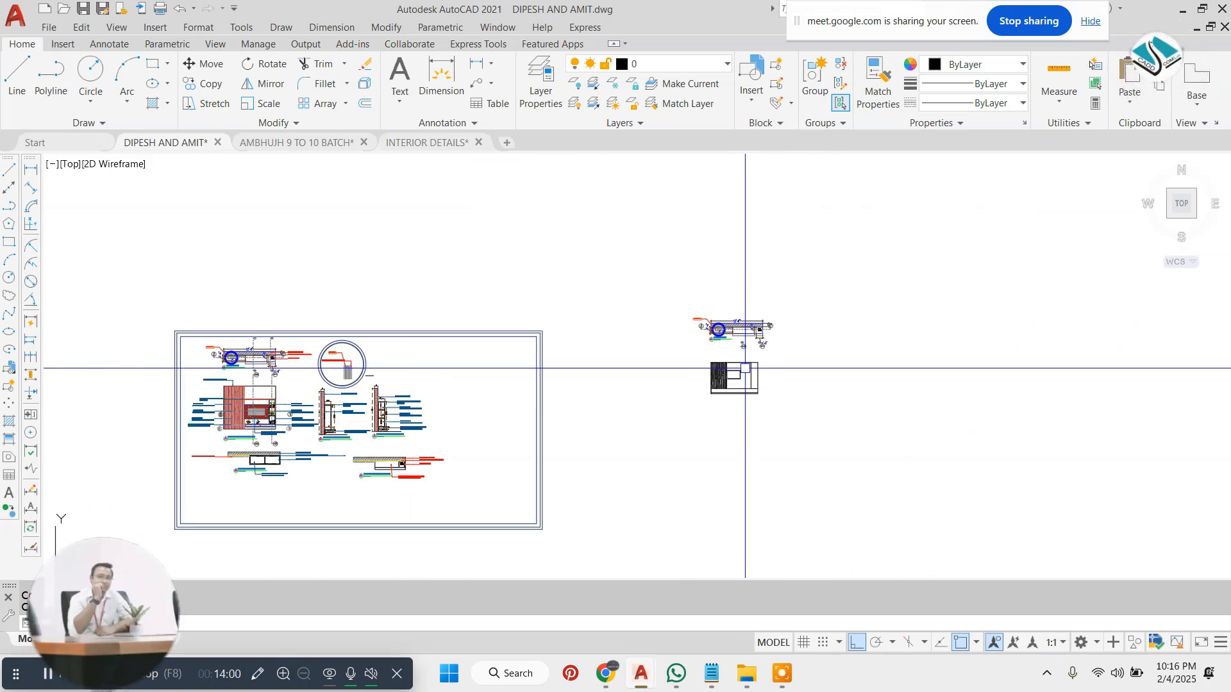
scroll(745, 368, "up", 8)
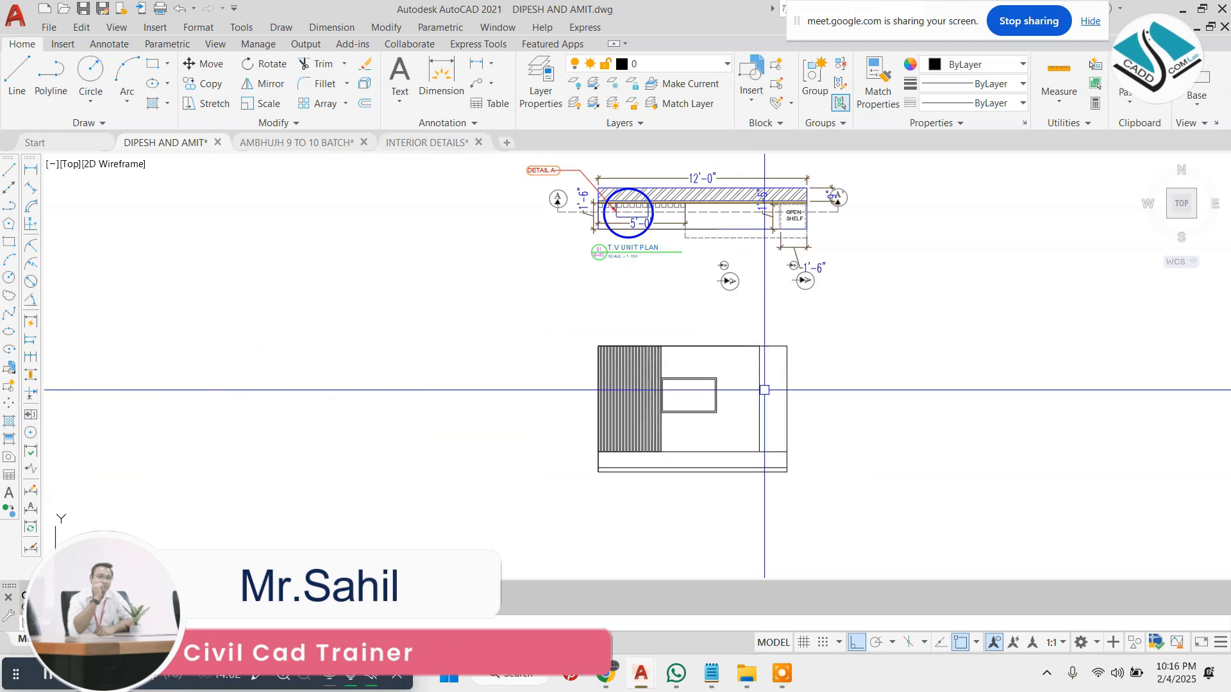
scroll(682, 359, "up", 2)
type("l")
key("Return")
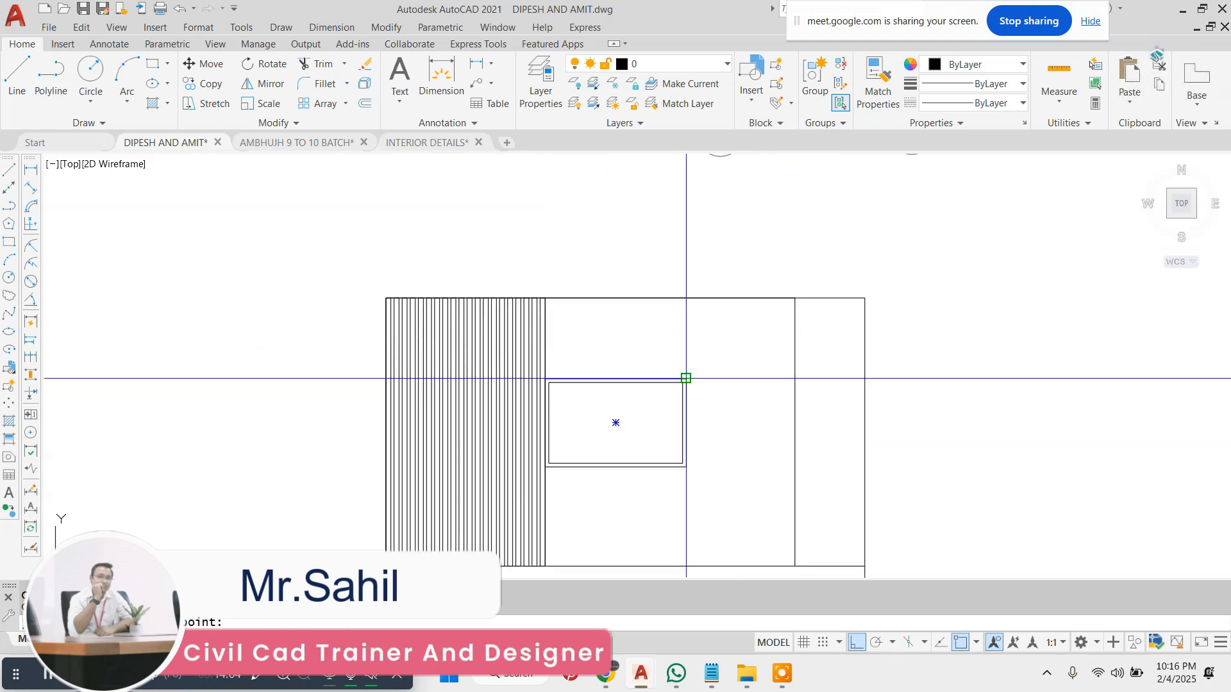
left_click(682, 376)
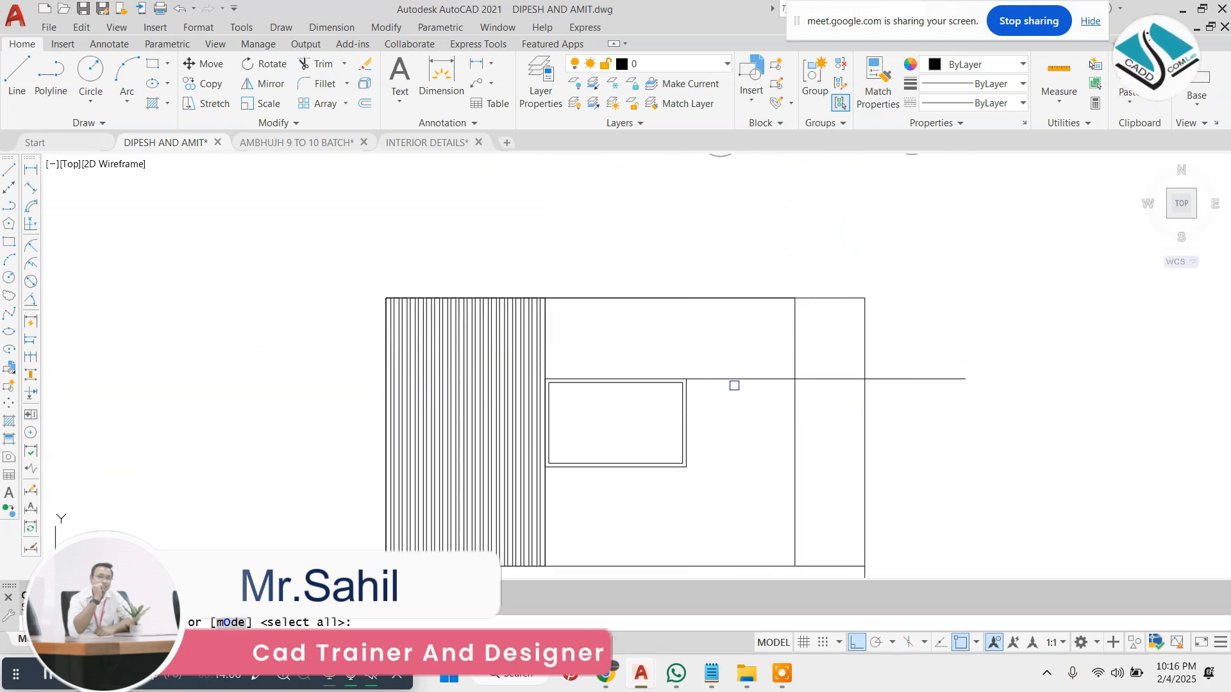
Trim the new horizontal line to the span between the right divider and the outline, and remove the divider above it.
key("Return")
left_click(742, 379)
left_click(742, 379)
left_click(833, 343)
left_click(832, 343)
left_click(774, 349)
left_click(775, 348)
left_click(931, 417)
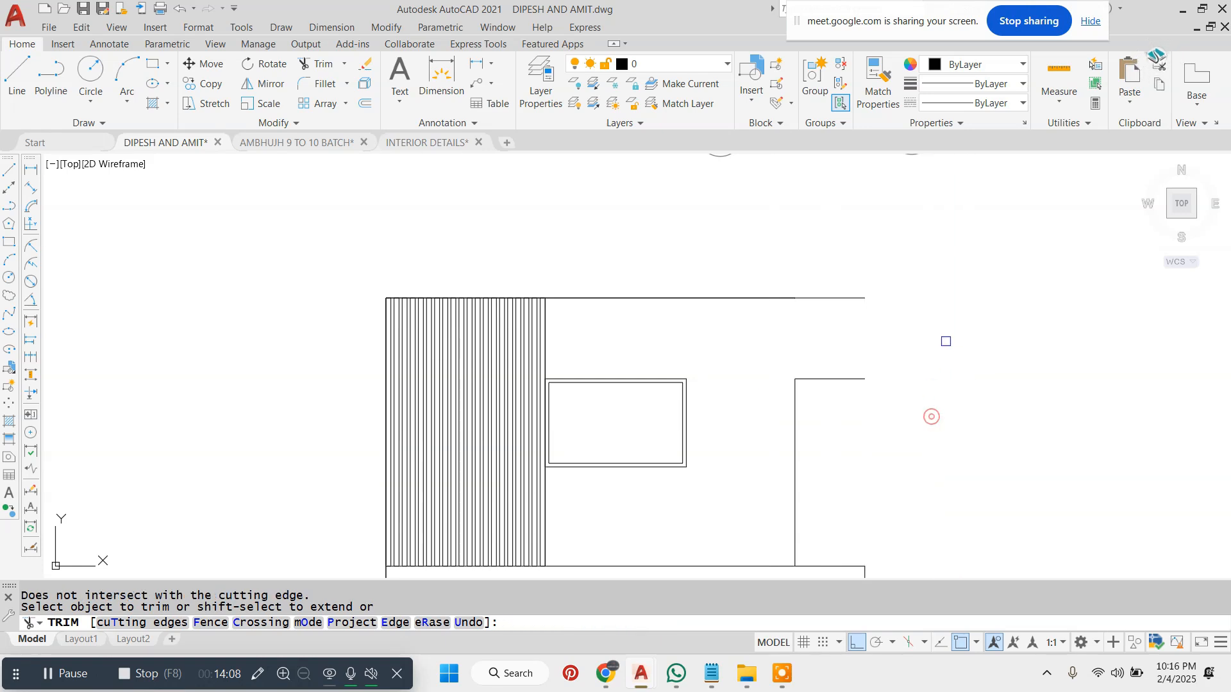
key("Escape")
scroll(717, 347, "down", 2)
scroll(792, 410, "up", 2)
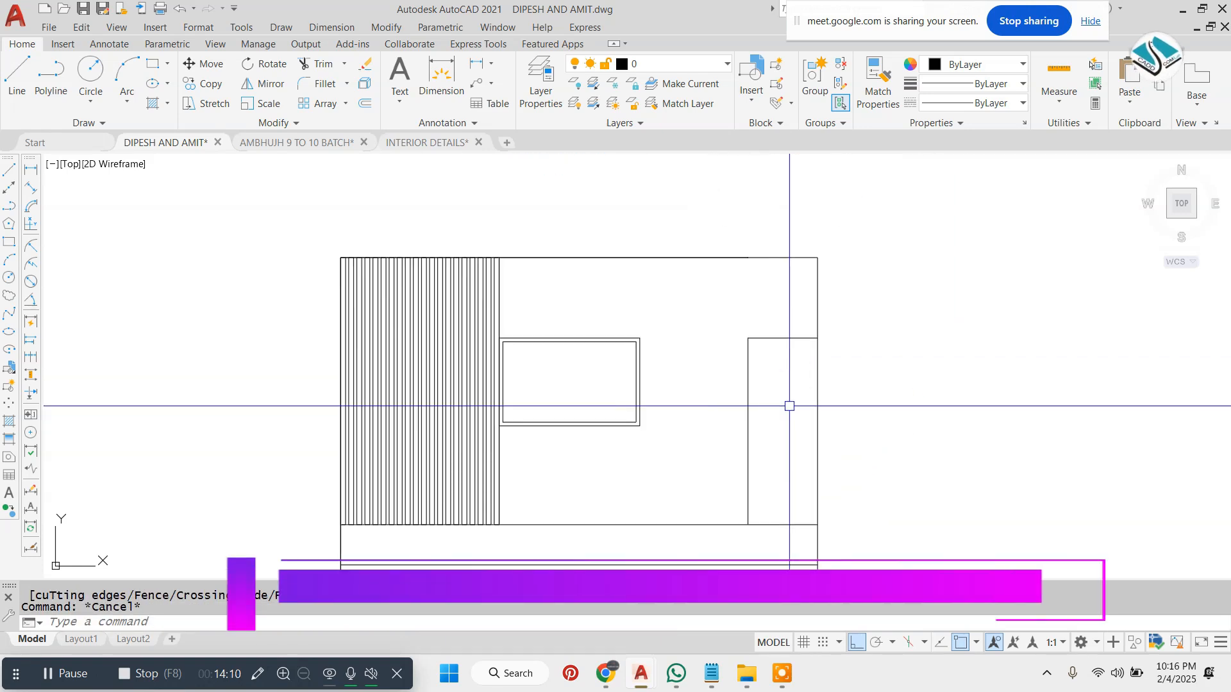
Draw a rectangle around the right compartment, from its upper-left corner to its lower-right corner on the outline.
type("rec")
key("Return")
left_click(747, 338)
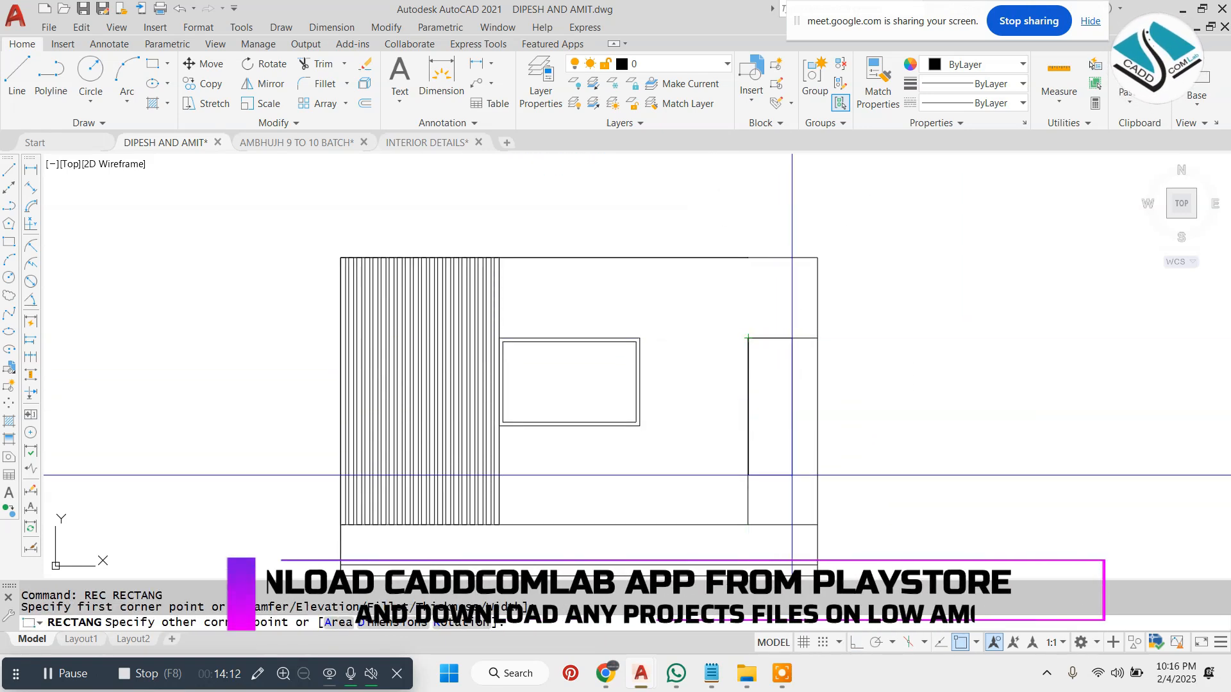
key("Escape")
key("Escape")
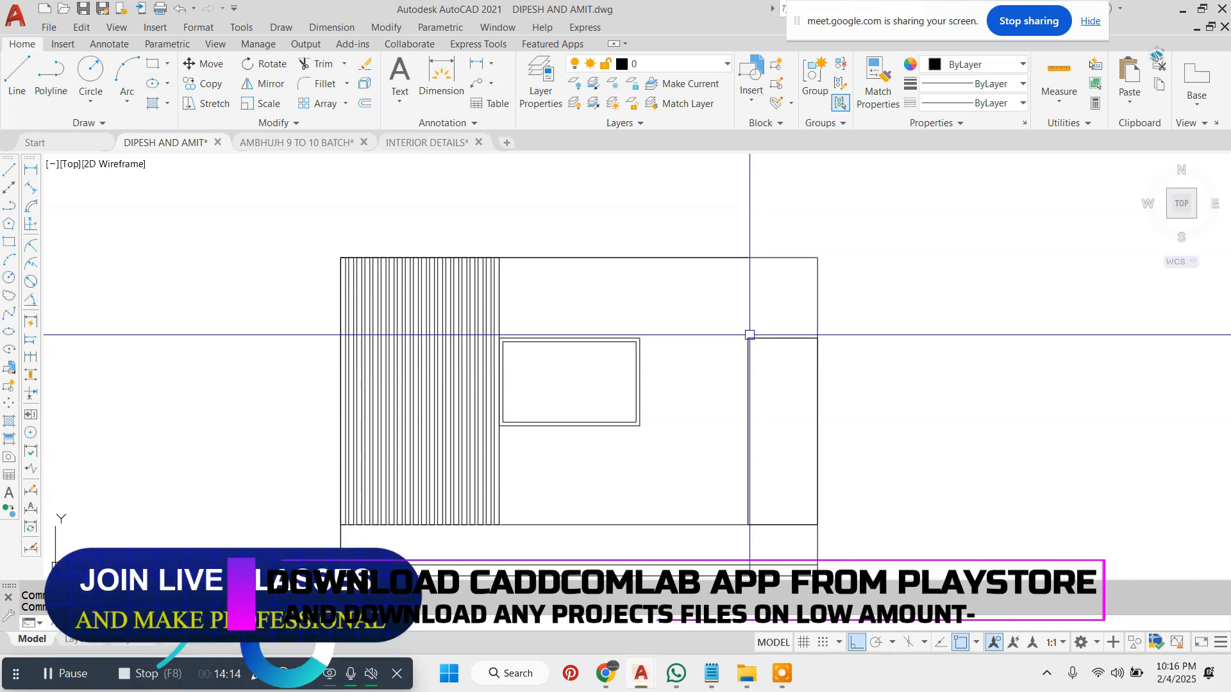
Draw a horizontal line from the right compartment's upper-left corner across the bordered rectangle's top into the vertical strips.
type("l")
key("Return")
left_click(749, 335)
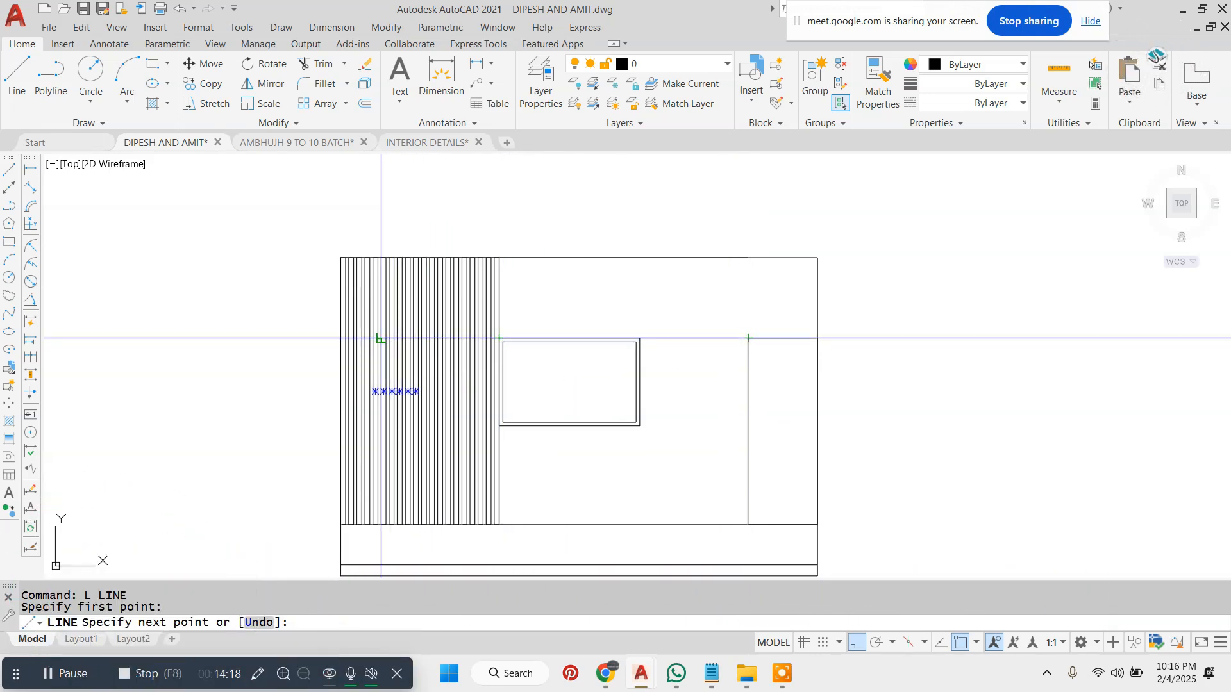
left_click(500, 338)
scroll(500, 336, "up", 2)
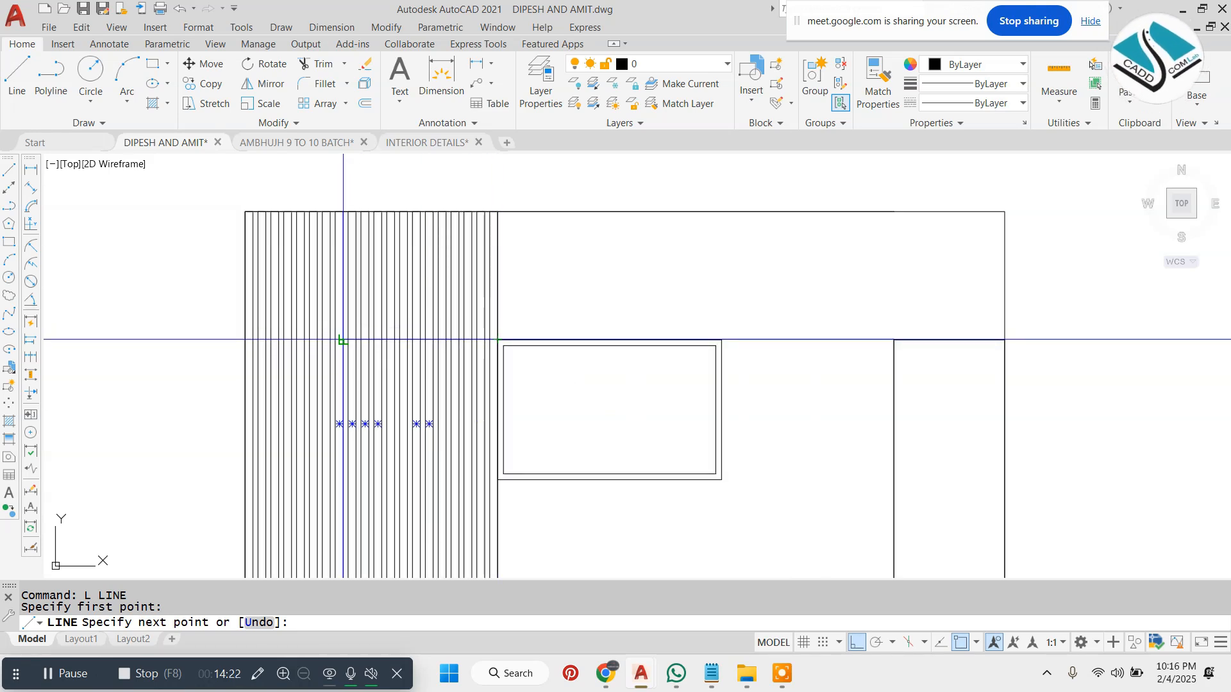
Offset the long horizontal line 2" upward to form a shelf.
key("Return")
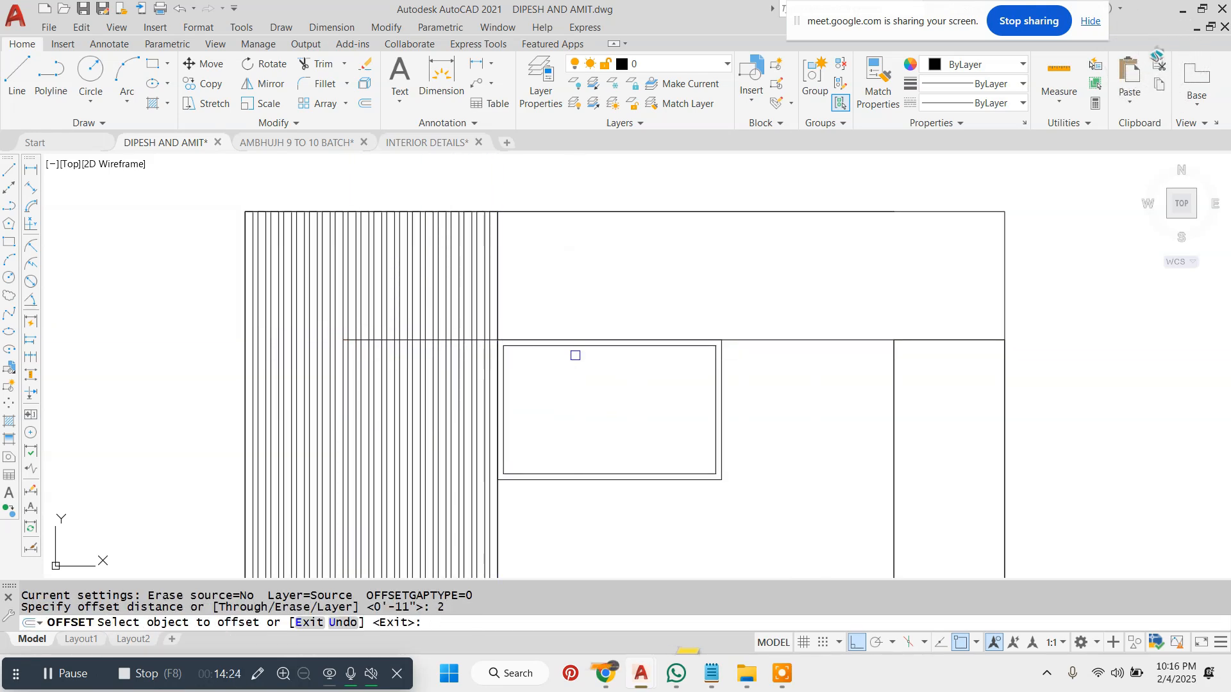
left_click(784, 339)
left_click(793, 307)
key("Escape")
Extend the upper shelf line to the outline's right edge.
type("ex")
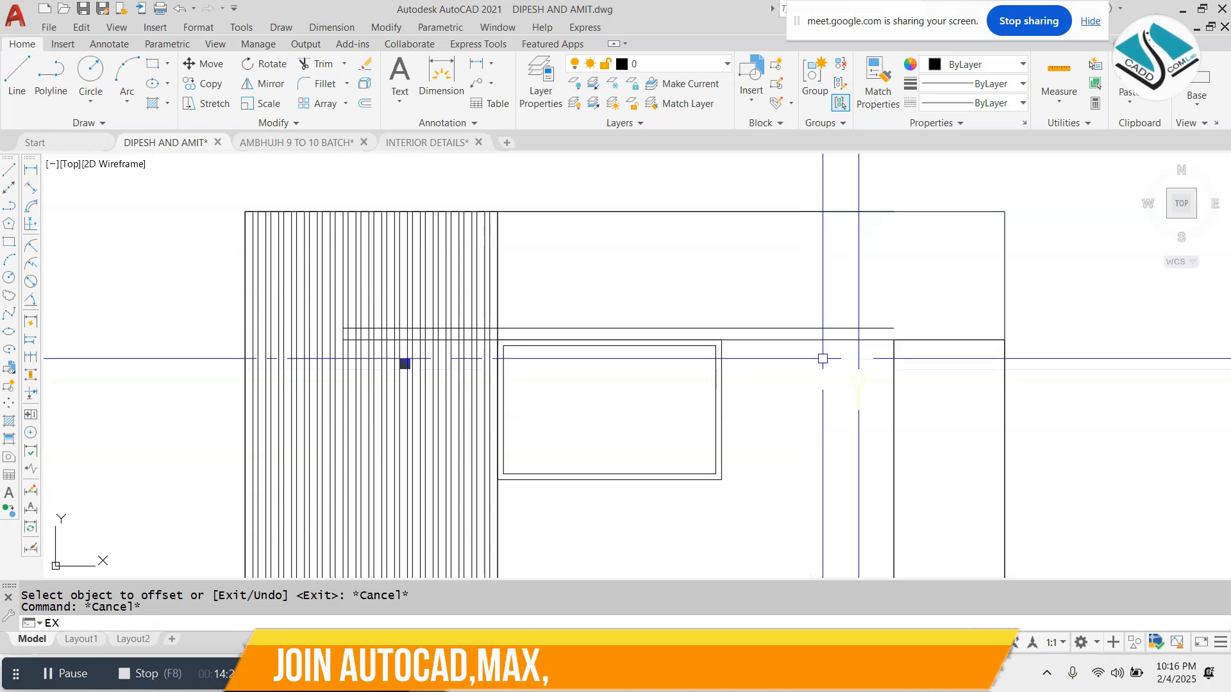
key("Return")
left_click(893, 370)
key("Escape")
type("ex")
key("Return")
key("Return")
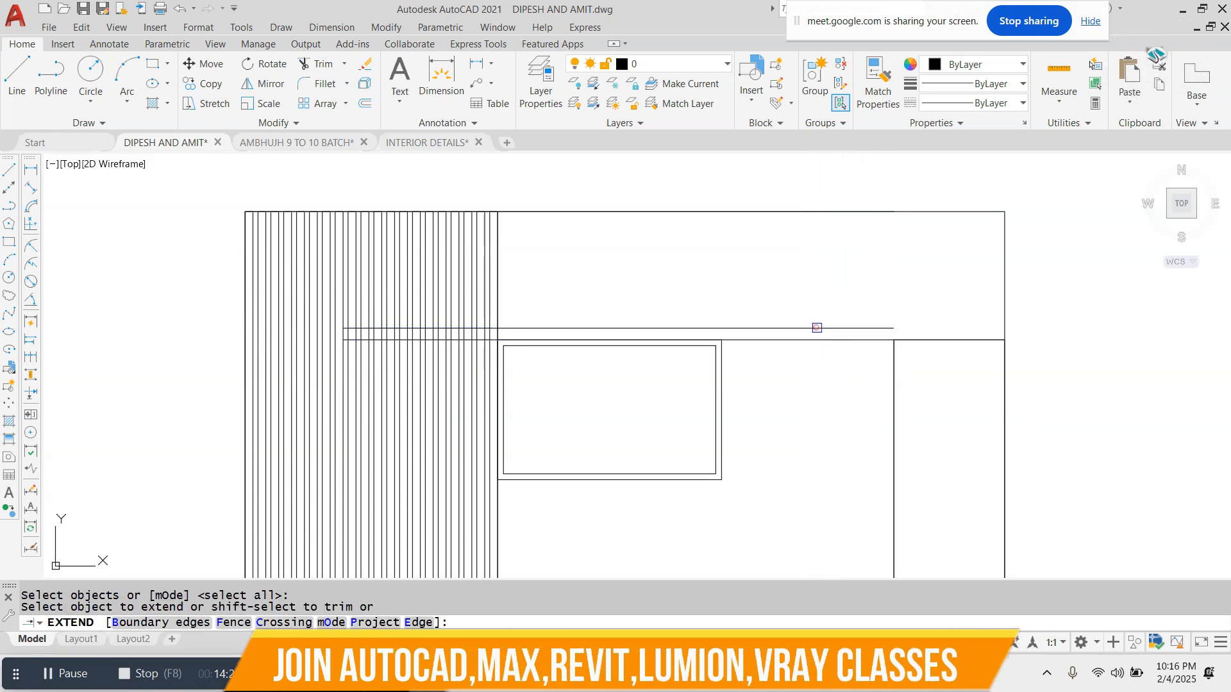
left_click(816, 329)
key("Escape")
key("Escape")
Close the shelf's end within the strips with a short vertical line between its two horizontal lines.
type("l")
key("Return")
scroll(347, 319, "up", 3)
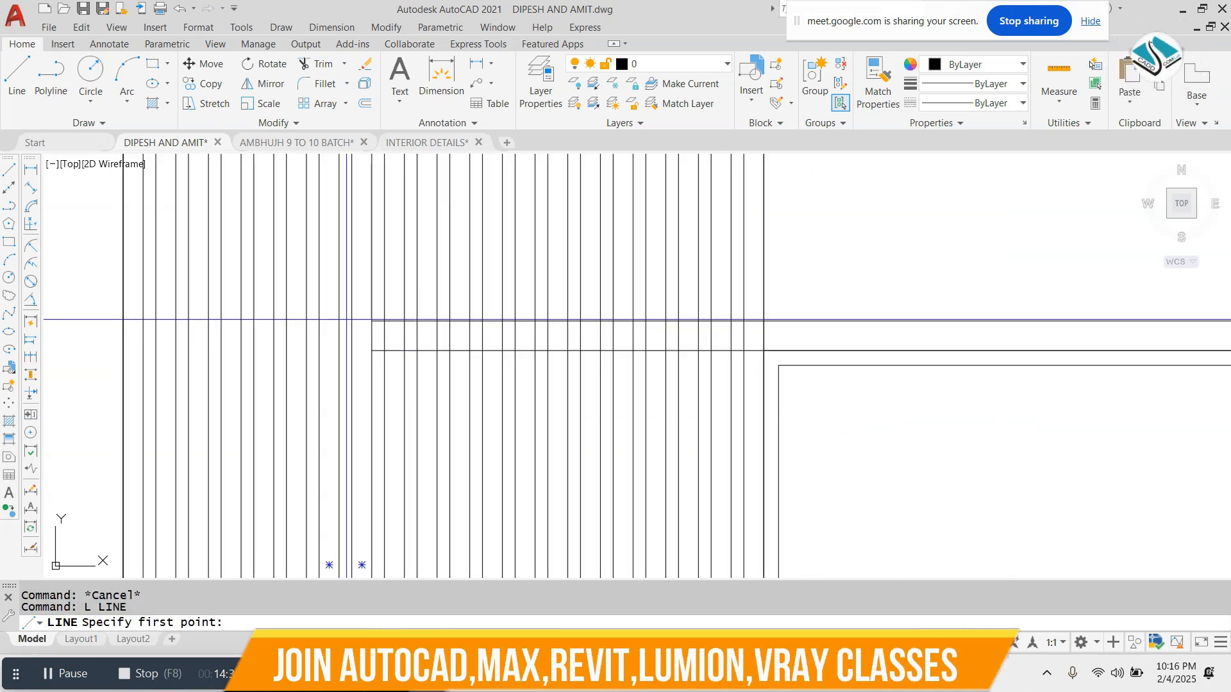
left_click(371, 350)
key("Escape")
key("Escape")
type("t r")
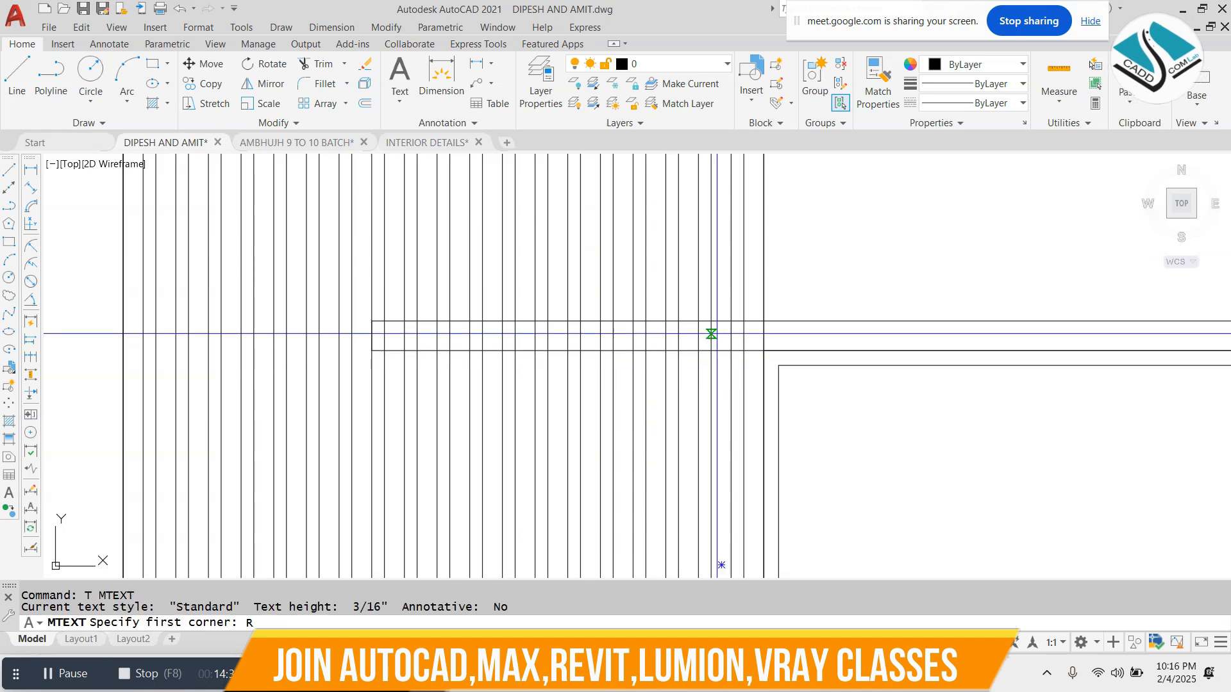
key("Return")
scroll(720, 333, "up", 4)
key("Escape")
type("tr")
key("Return")
left_click(888, 333)
scroll(884, 328, "down", 4)
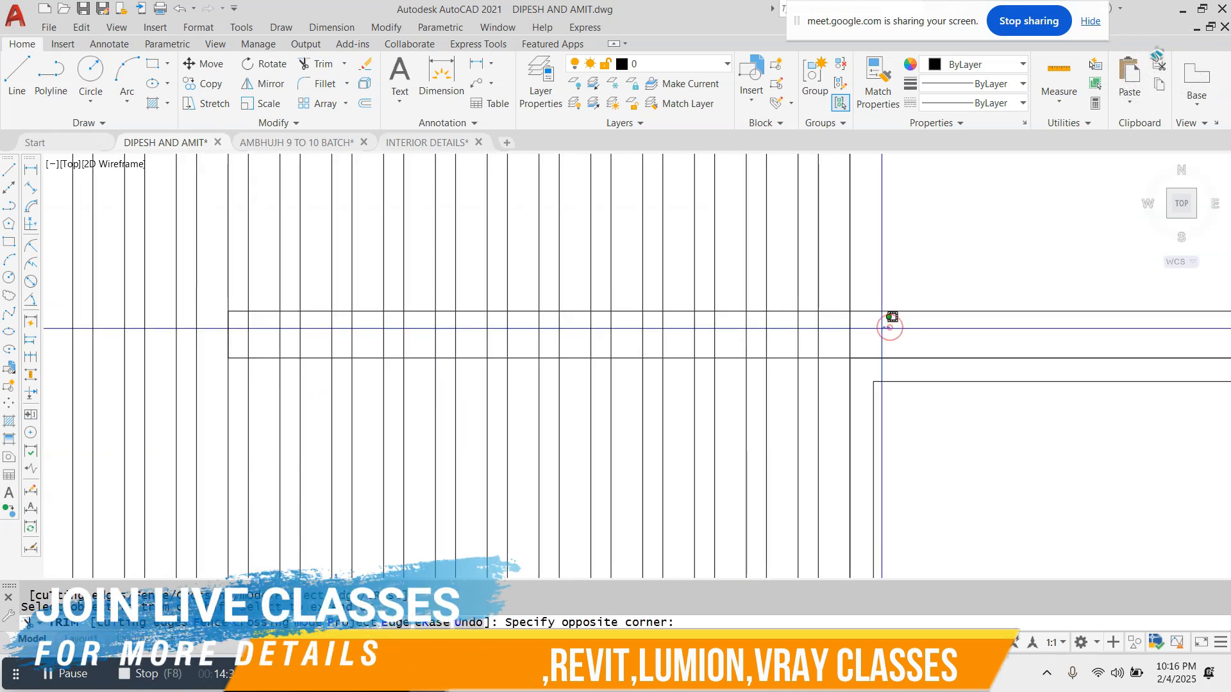
key("Escape")
key("Escape")
Trim all vertical strip lines running through the shelf between its upper and lower edges.
key("Return")
key("Return")
scroll(858, 327, "up", 2)
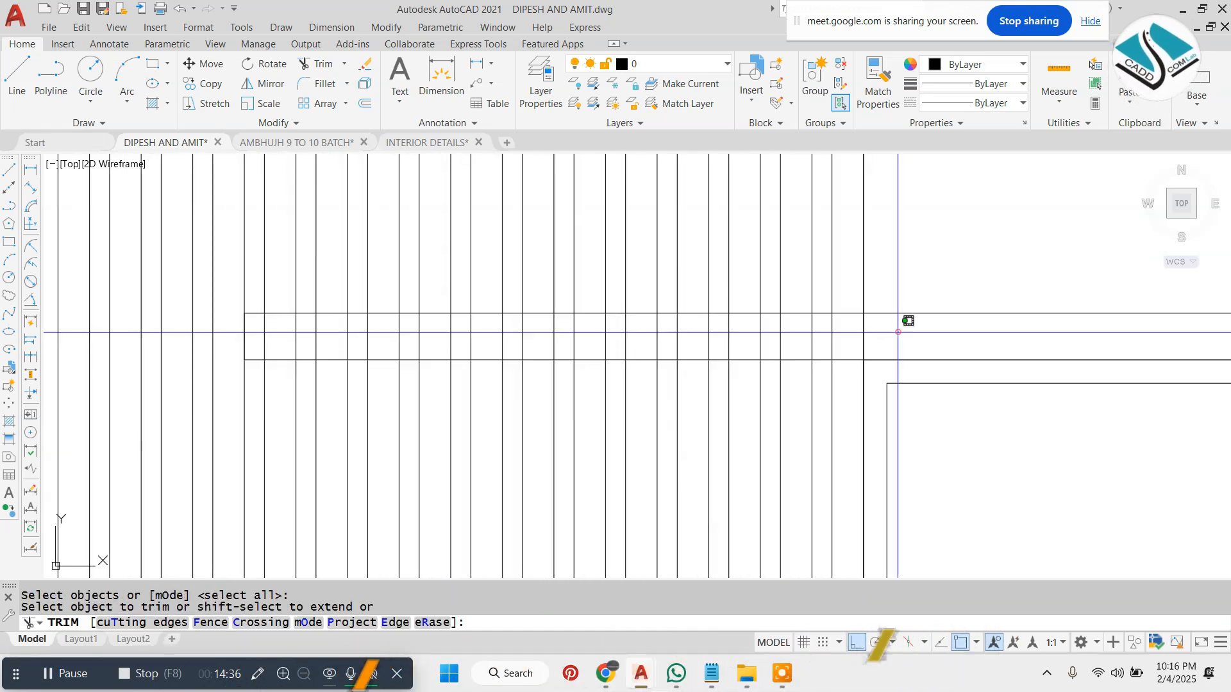
left_click(900, 335)
left_click(256, 341)
scroll(448, 318, "down", 4)
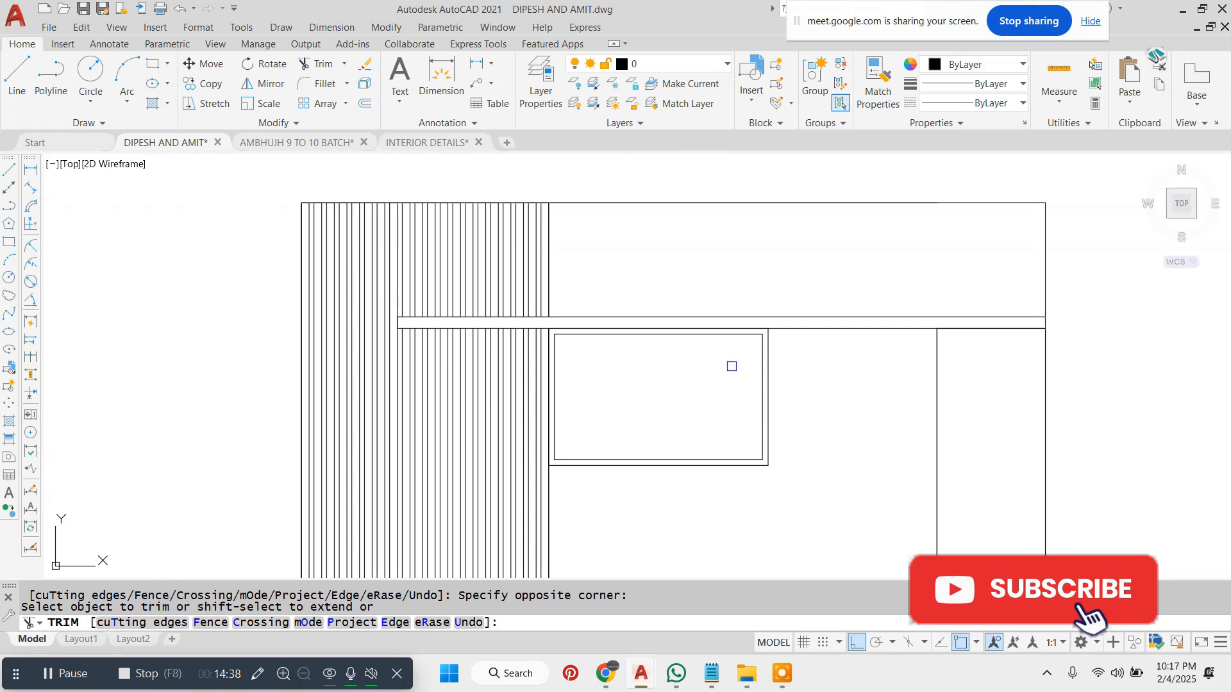
scroll(731, 366, "down", 4)
key("Escape")
key("Escape")
scroll(733, 361, "up", 2)
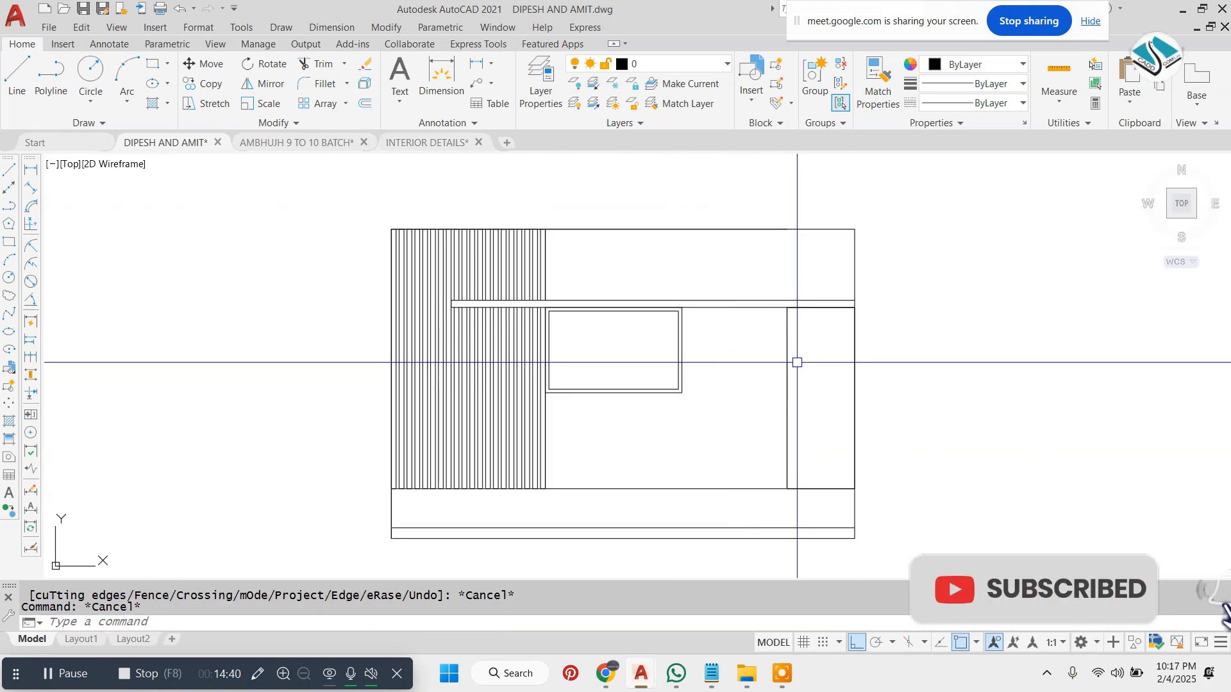
type("REC")
key("Return")
left_click(788, 309)
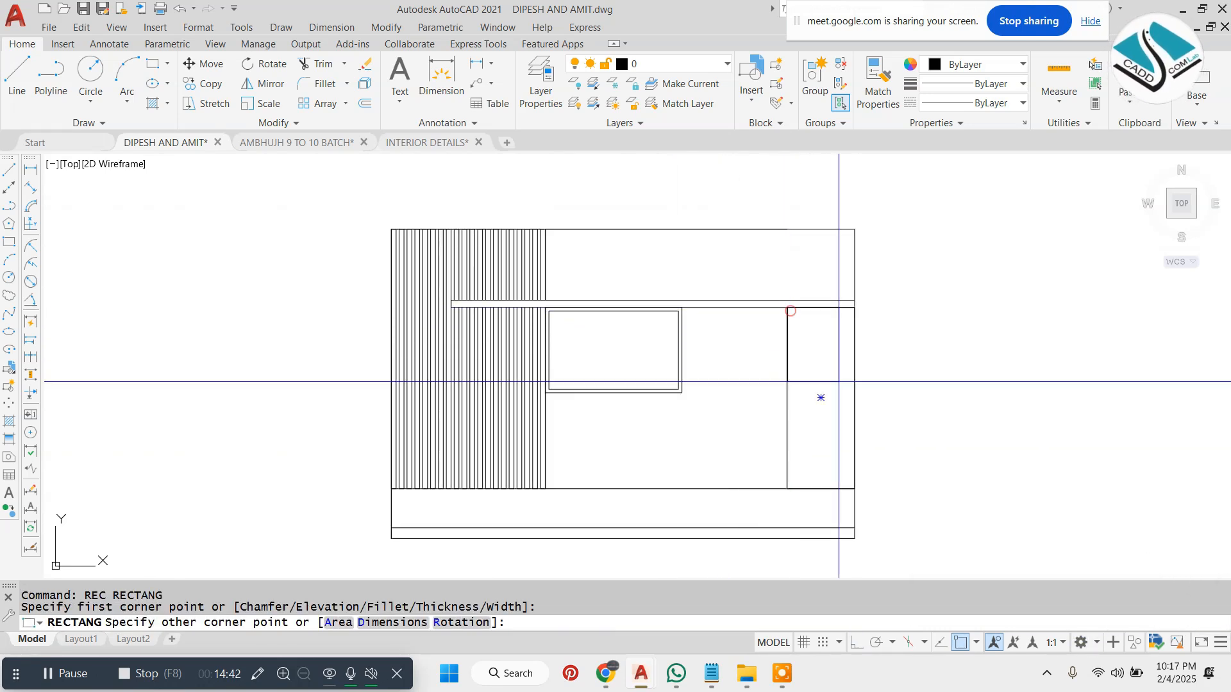
key("Escape")
Offset the right compartment's rectangle 1" inward.
type("O")
key("Return")
type("1")
key("Return")
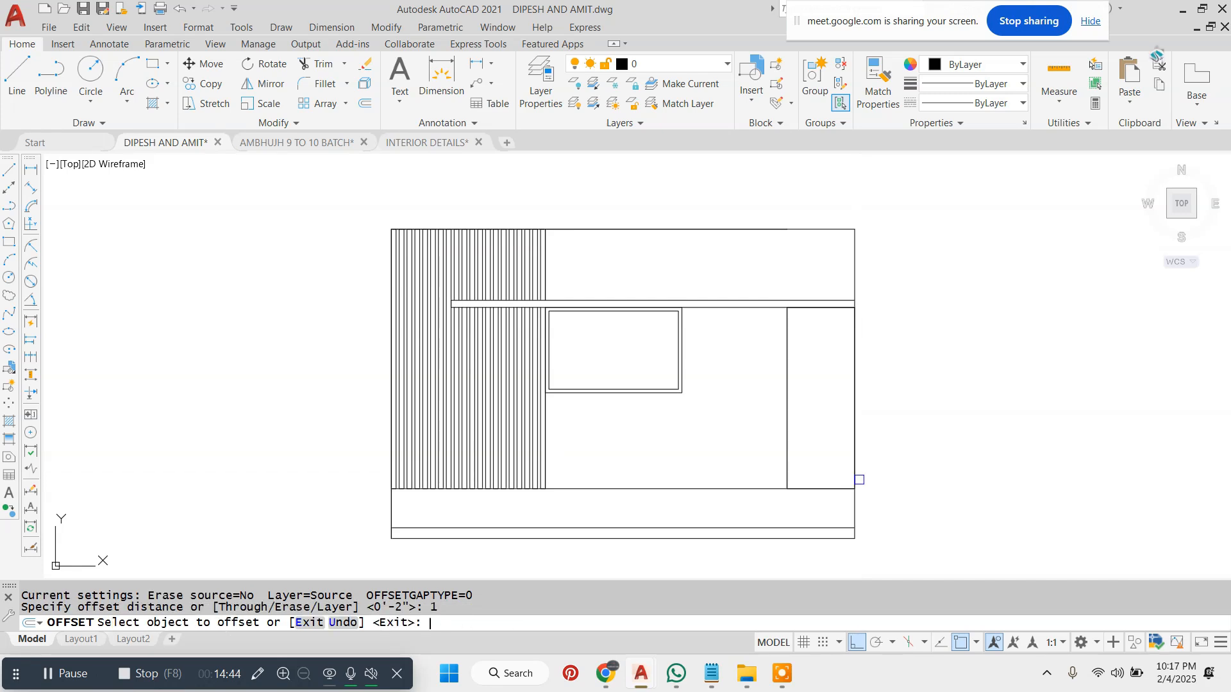
left_click(787, 463)
left_click(829, 466)
scroll(874, 456, "up", 2)
key("Escape")
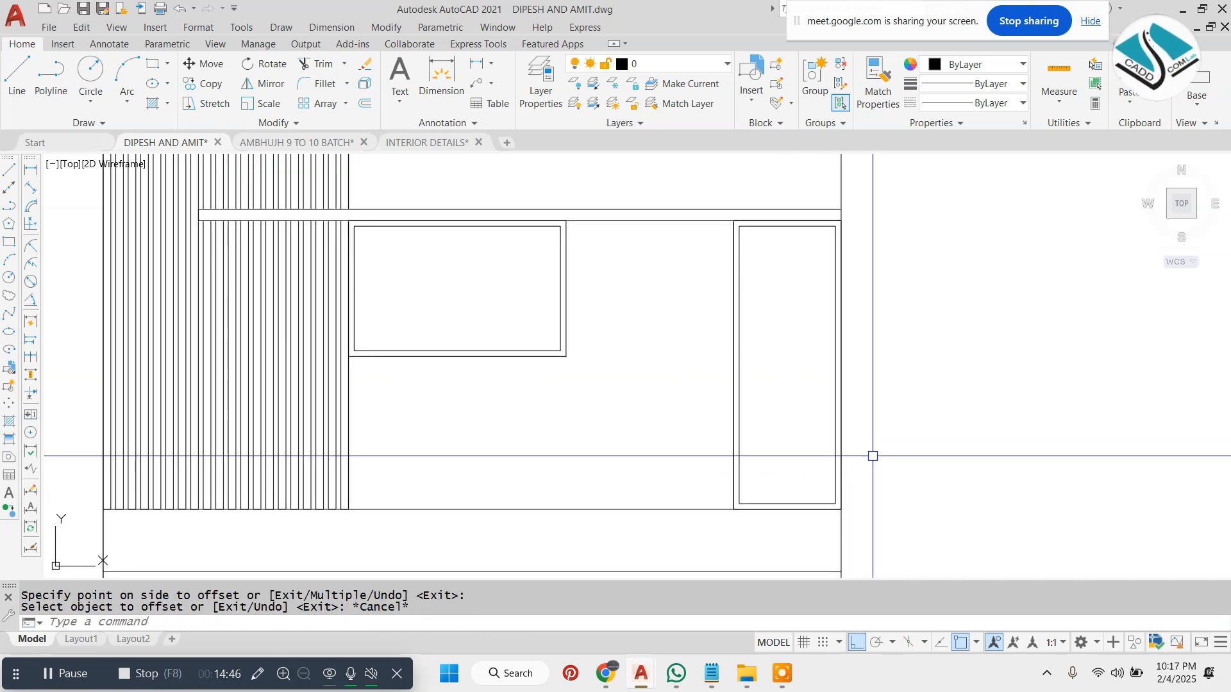
Explode the right compartment's inner and outer rectangles into separate lines.
type("X")
key("Return")
left_click(794, 367)
left_click(675, 419)
Extend the compartment's inner vertical lines up to the shelf and down to the horizontal line below.
type("EX")
key("Return")
key("Return")
scroll(711, 165, "up", 5)
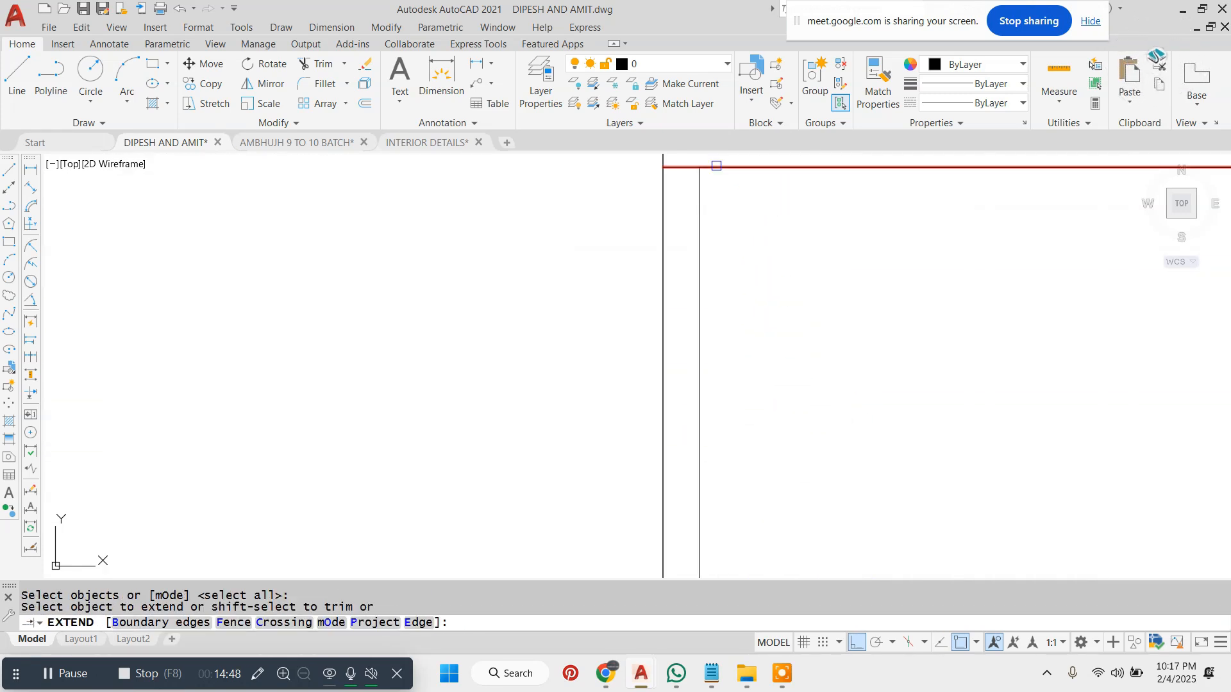
scroll(649, 292, "down", 4)
scroll(879, 301, "up", 2)
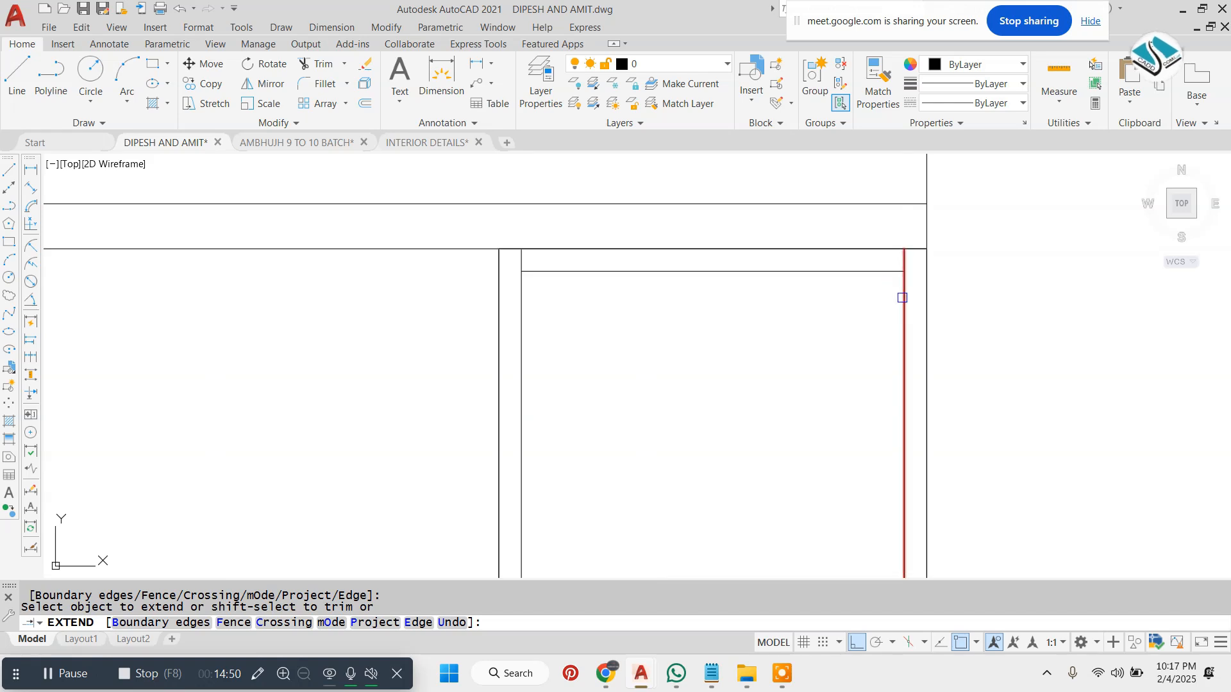
left_click(901, 297)
scroll(788, 258, "down", 6)
left_click(788, 258)
scroll(825, 532, "up", 4)
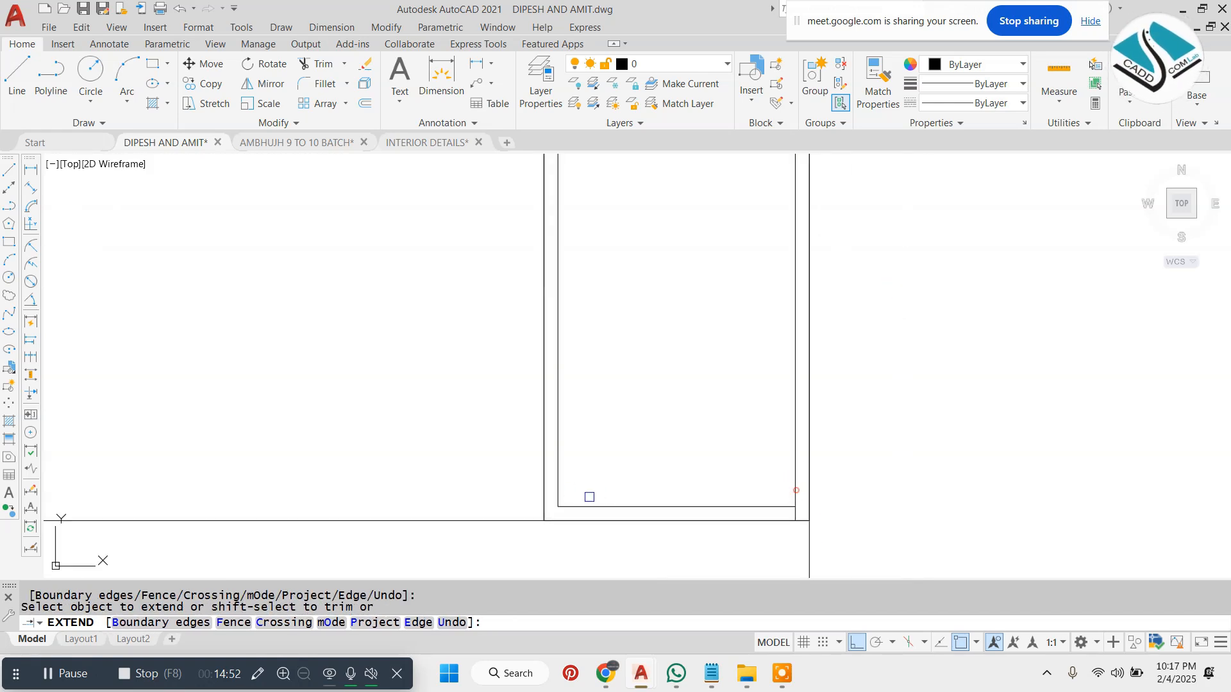
scroll(694, 453, "down", 4)
key("Escape")
key("Escape")
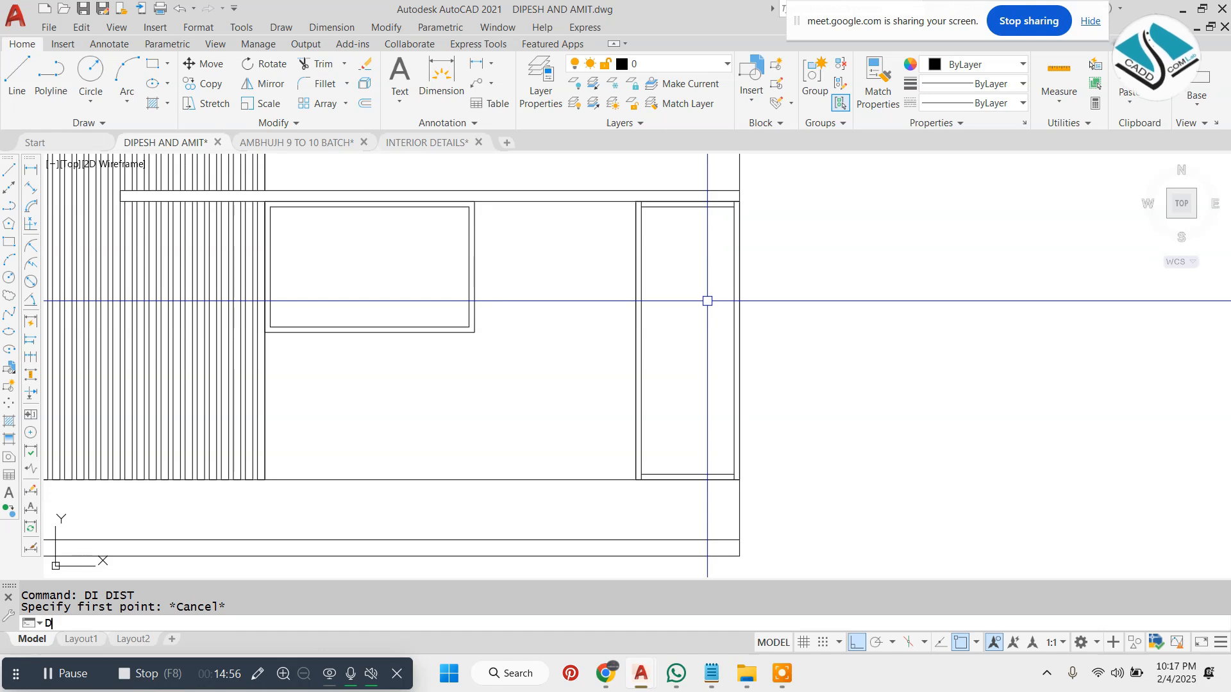
Divide the right compartment's vertical side into 4 segments and set the point style to an X mark.
left_click(637, 357)
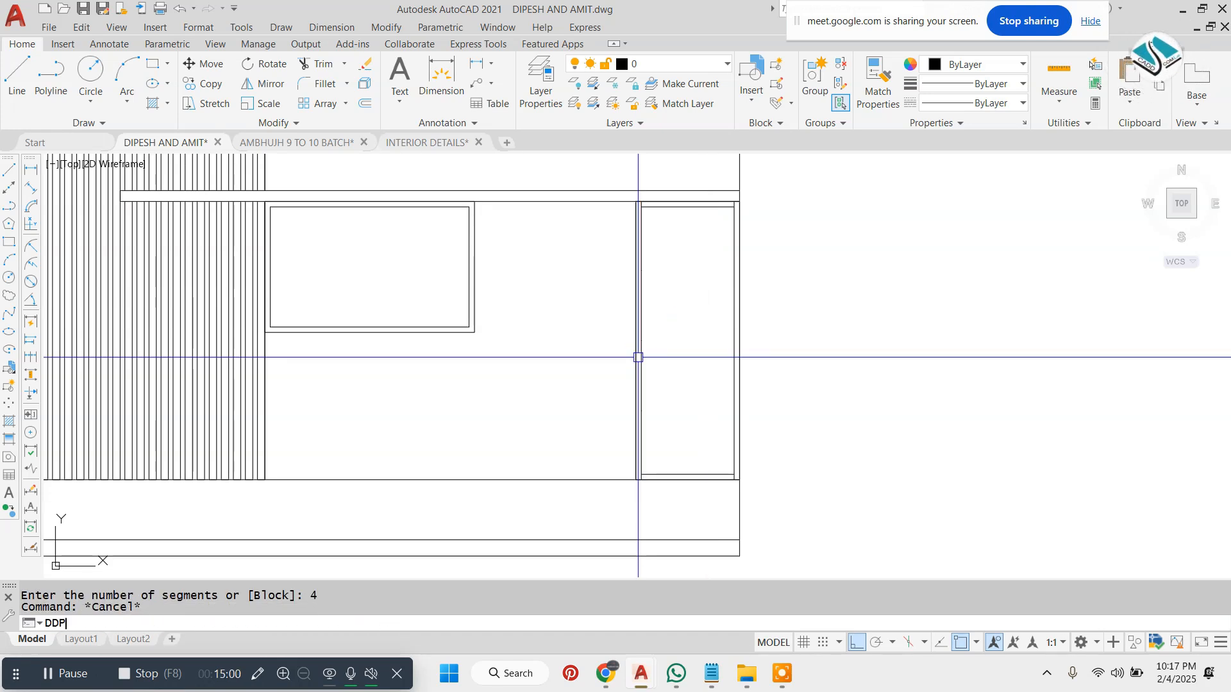
key("Return")
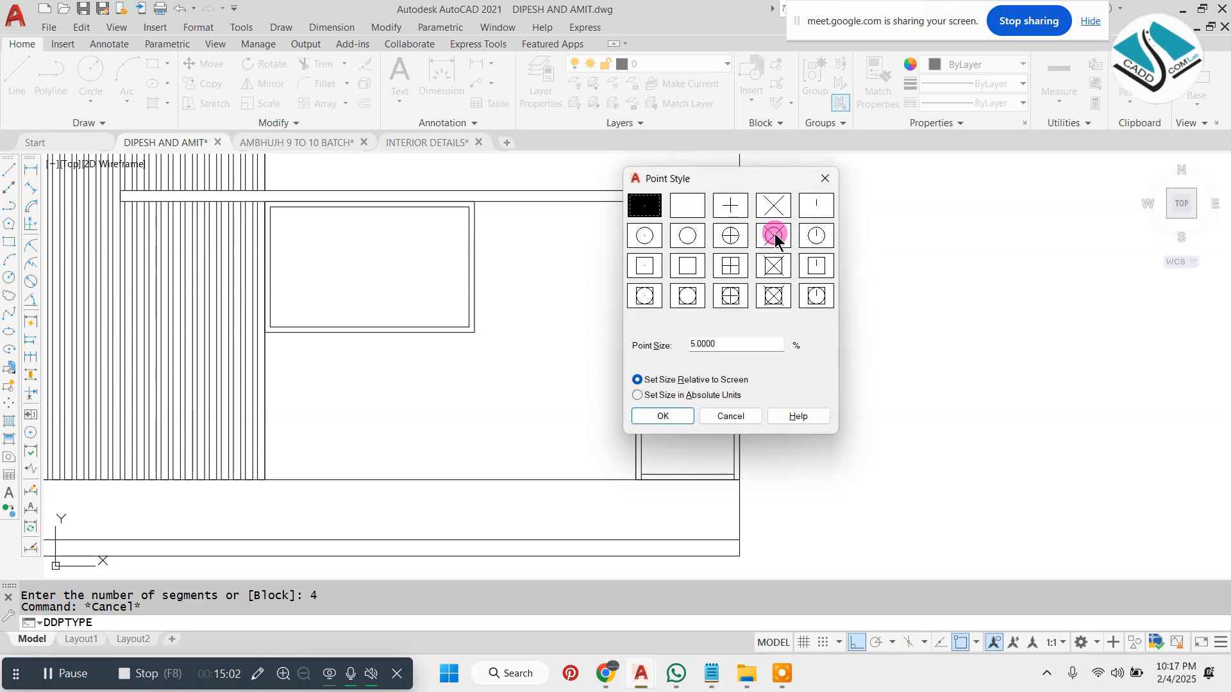
double_click(785, 199)
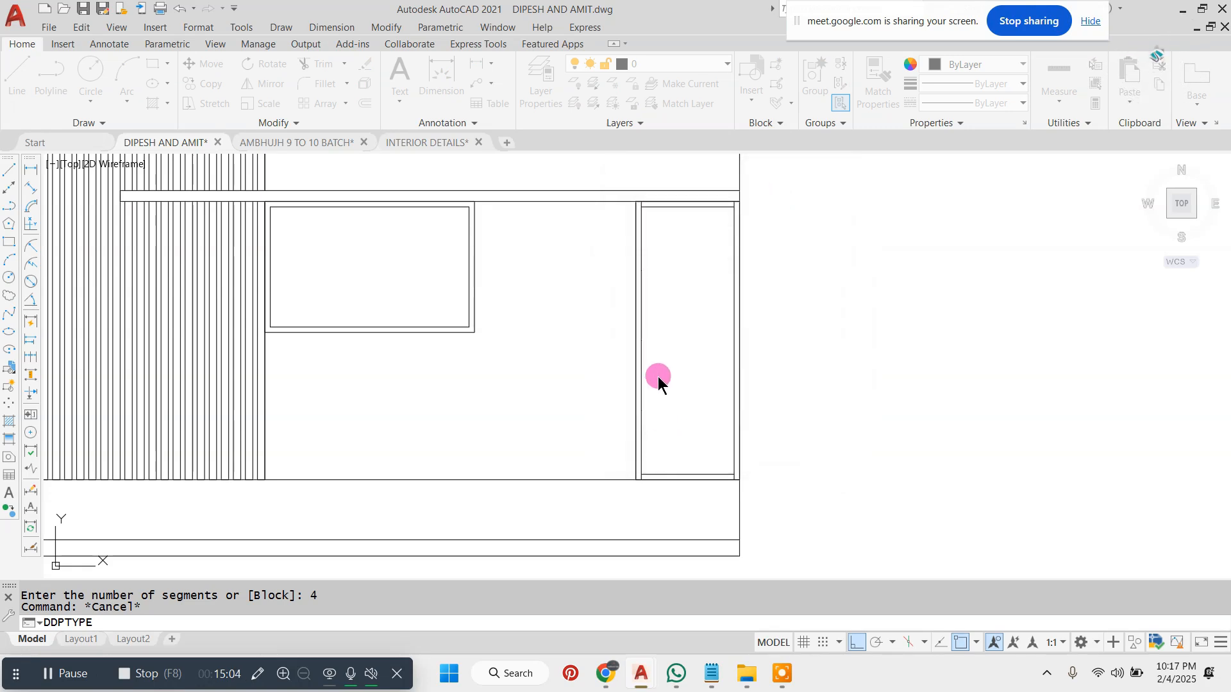
Draw three horizontal lines from the division points on the right compartment's inner side, running past its outer edge.
type("L")
key("Return")
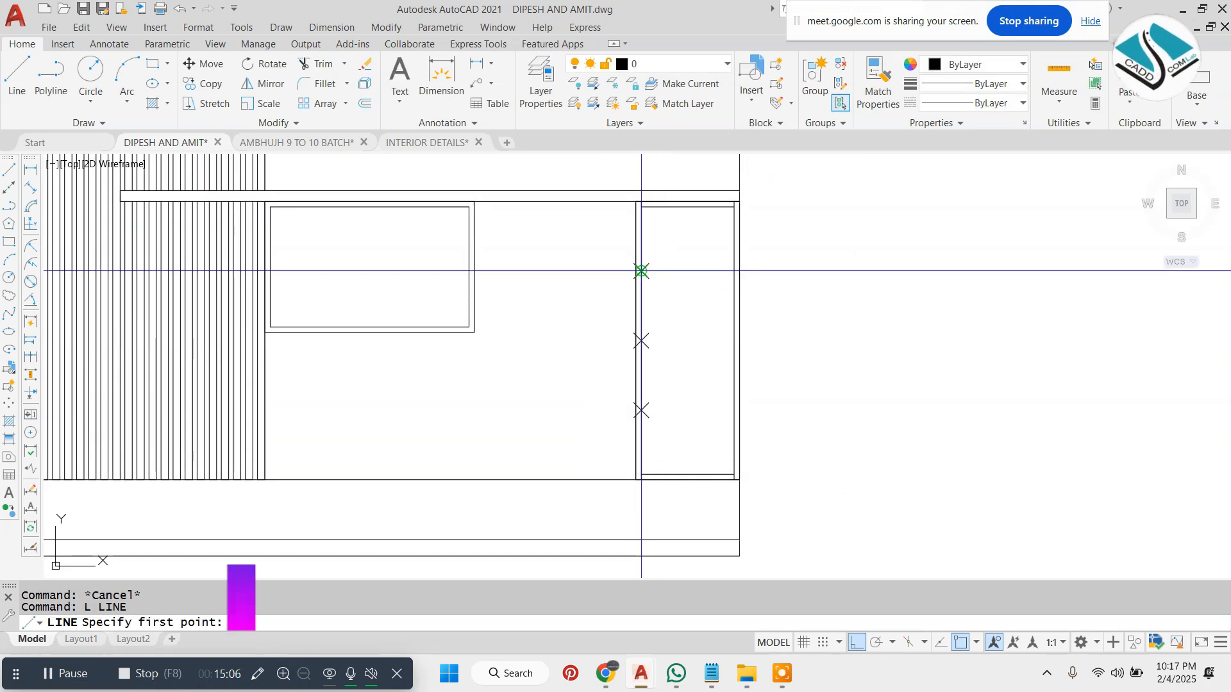
left_click(641, 270)
left_click(874, 270)
key("Escape")
key("Return")
left_click(641, 341)
left_click(816, 349)
key("Escape")
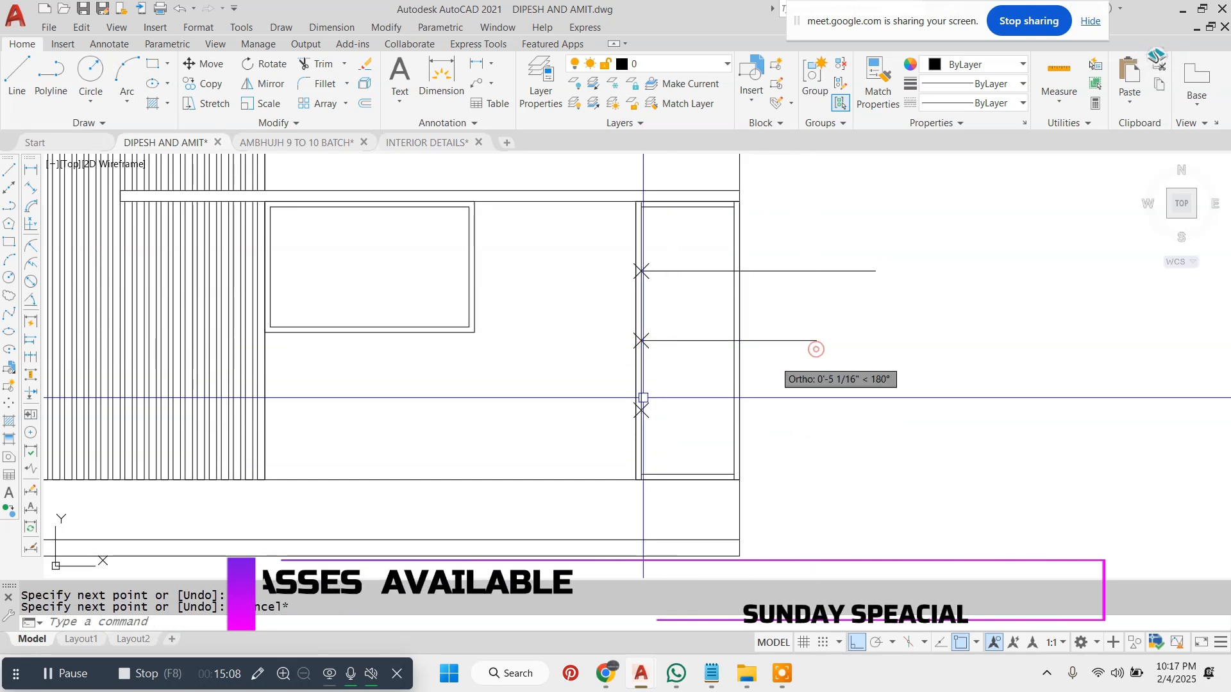
key("Return")
left_click(641, 410)
left_click(871, 412)
key("Escape")
Trim the three lines back to the right compartment's inner edge and erase the division point marks.
type("tr")
key("Return")
left_click(857, 217)
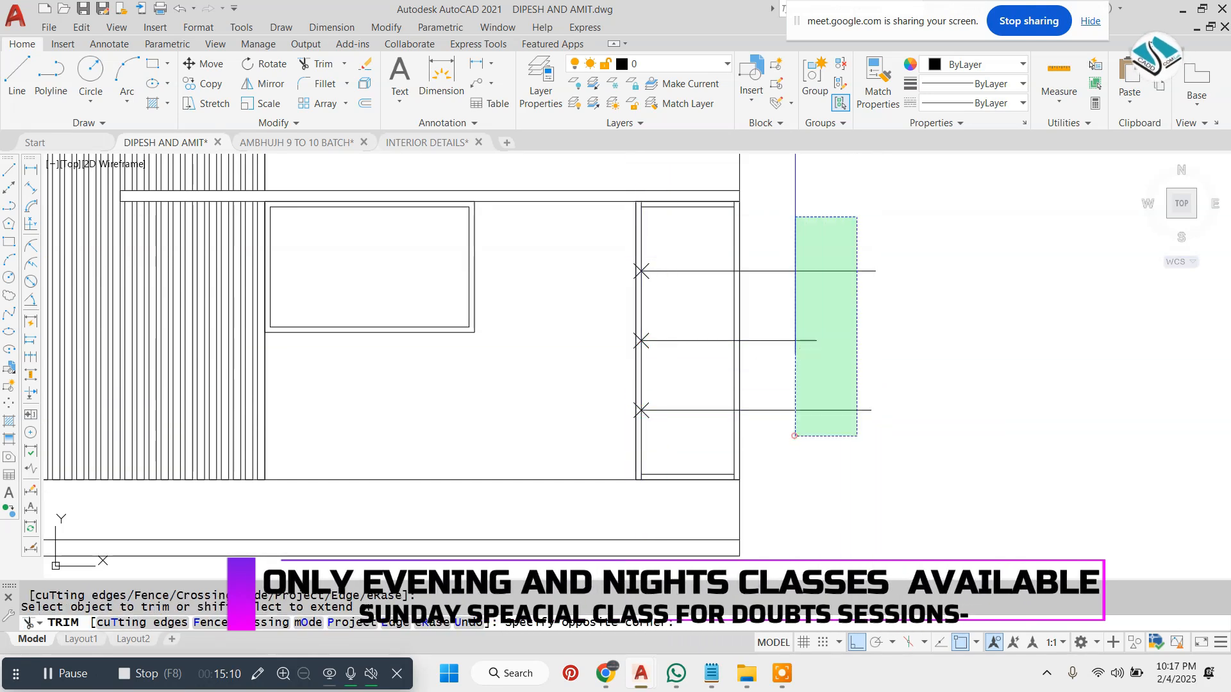
double_click(794, 437)
scroll(735, 271, "up", 4)
left_click(856, 406)
left_click(750, 273)
scroll(757, 268, "down", 4)
scroll(756, 337, "up", 3)
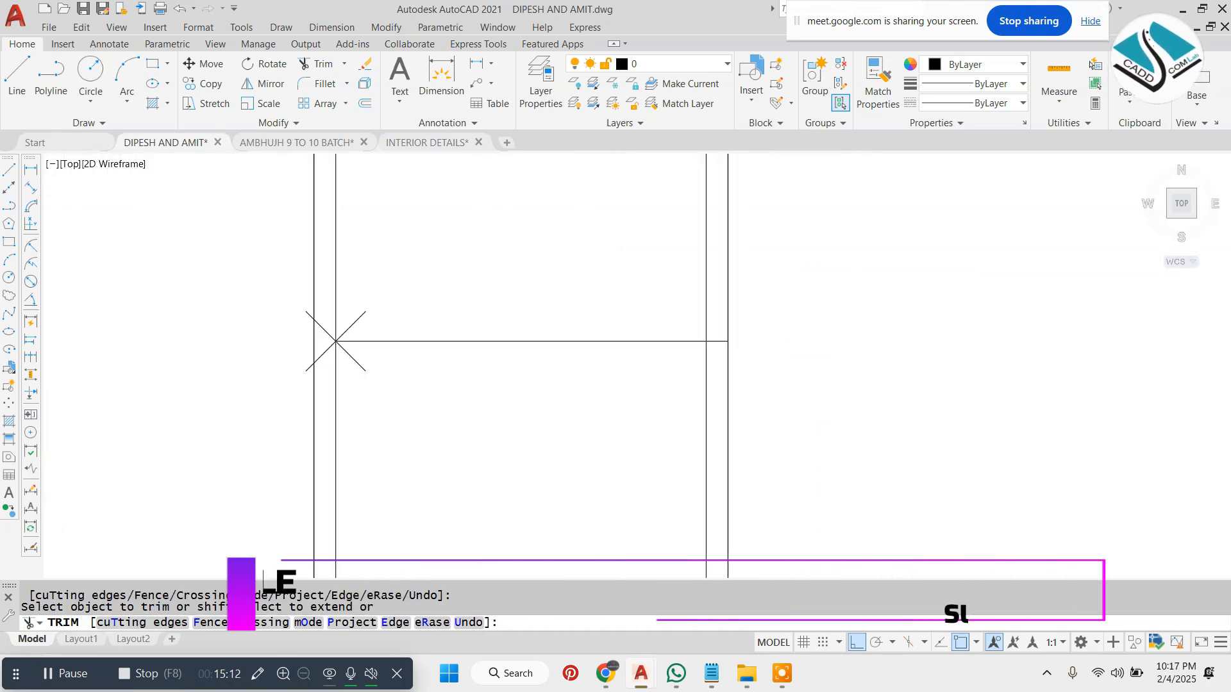
scroll(753, 388, "up", 1)
left_click(695, 291)
scroll(693, 286, "down", 3)
scroll(694, 413, "up", 2)
left_click(682, 405)
scroll(699, 387, "down", 3)
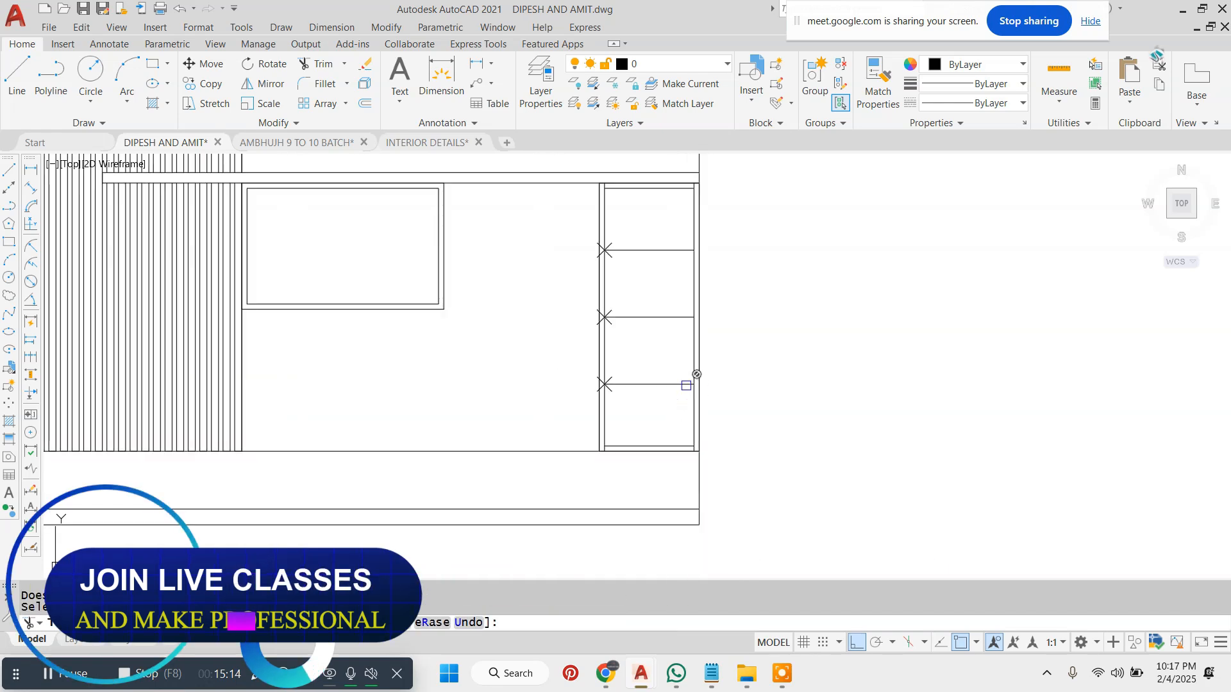
key("Escape")
scroll(686, 385, "down", 2)
key("Escape")
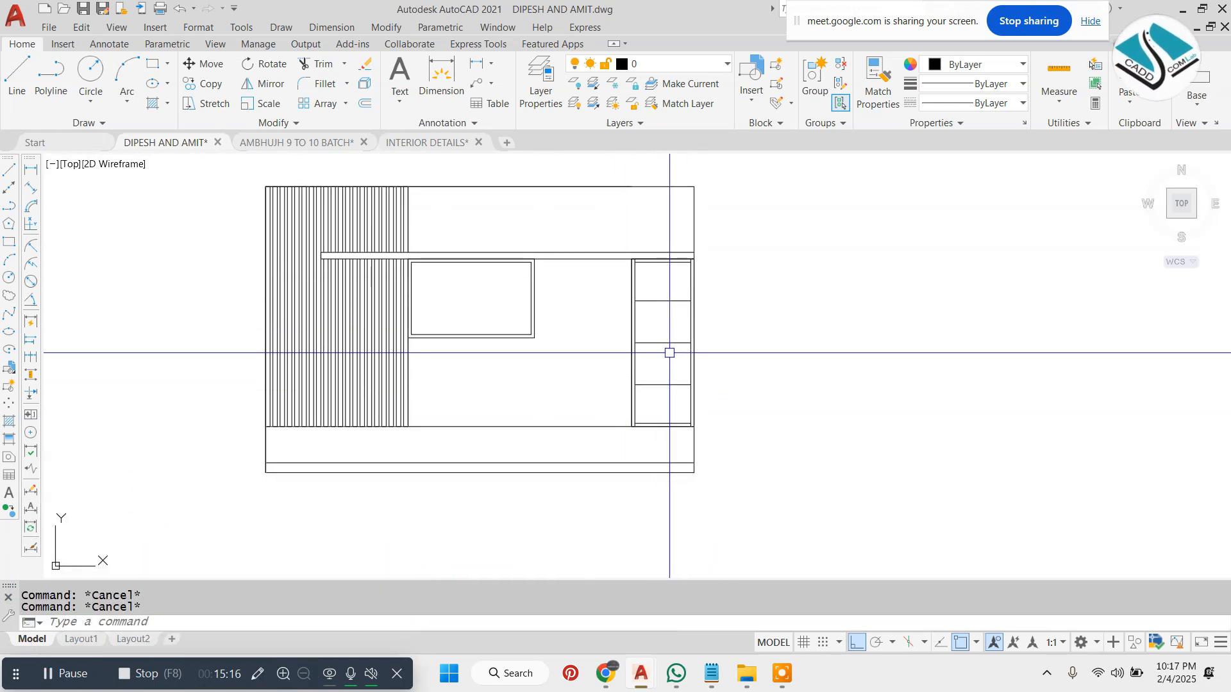
Offset the upper two divider lines of the right compartment 0.5" to both sides.
type("5")
key("Return")
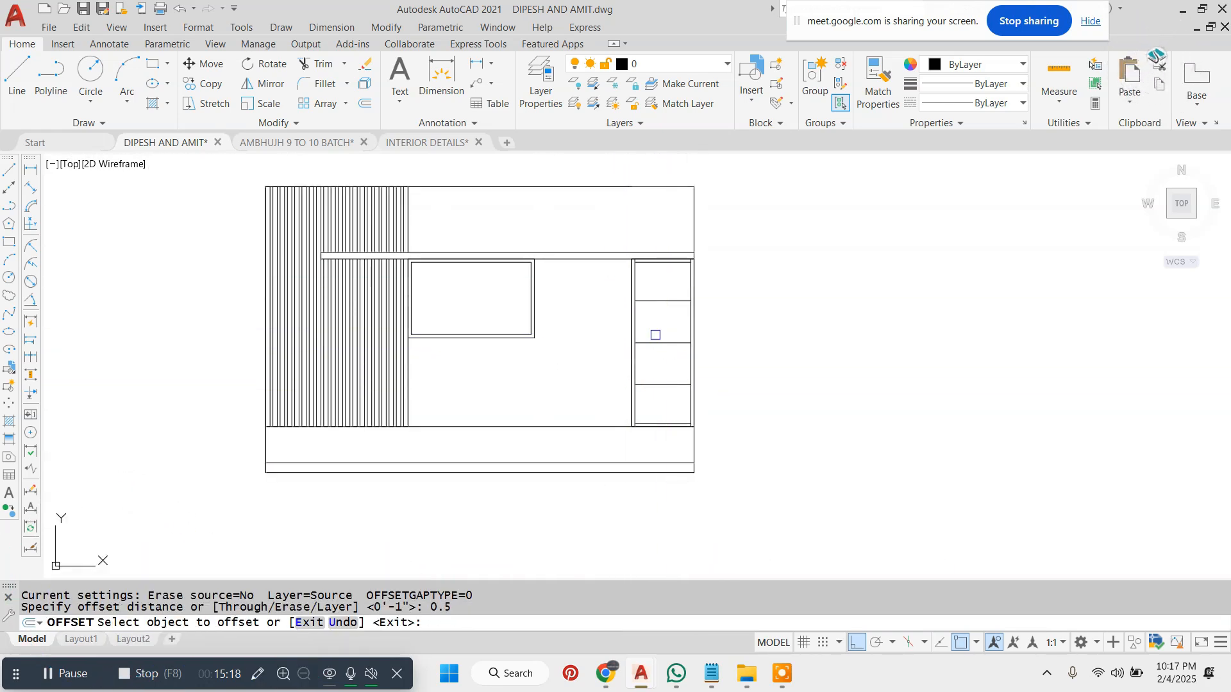
scroll(655, 335, "up", 3)
left_click(631, 336)
scroll(631, 336, "up", 2)
left_click(621, 345)
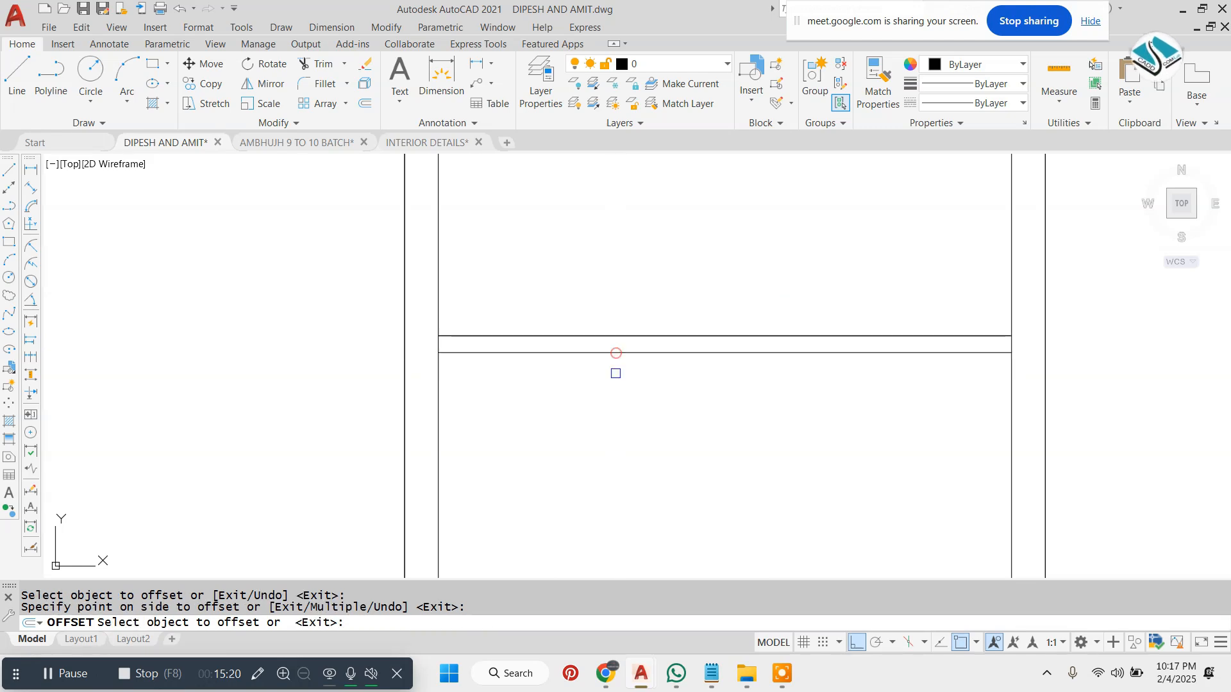
scroll(620, 289, "down", 3)
scroll(628, 406, "up", 3)
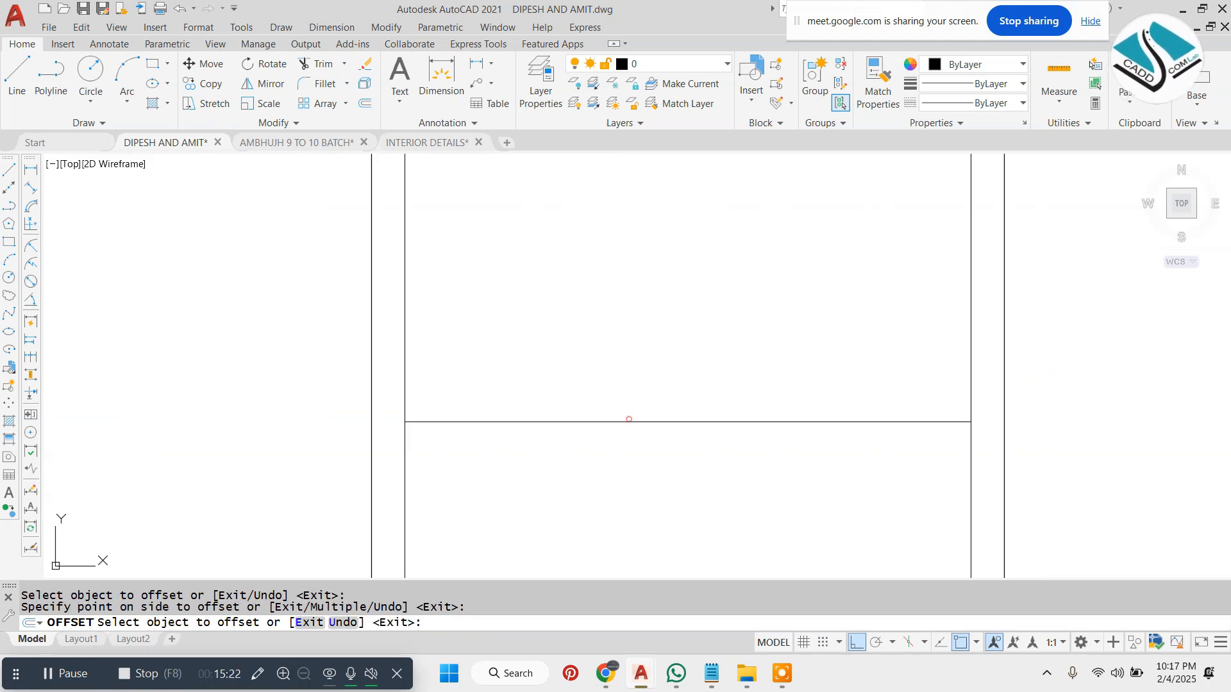
left_click(629, 420)
left_click(635, 385)
left_click(631, 420)
left_click(630, 454)
Offset the lowest divider line of the right compartment 0.5" above and below.
scroll(626, 322, "down", 1)
scroll(626, 322, "down", 3)
scroll(628, 401, "up", 3)
left_click(627, 404)
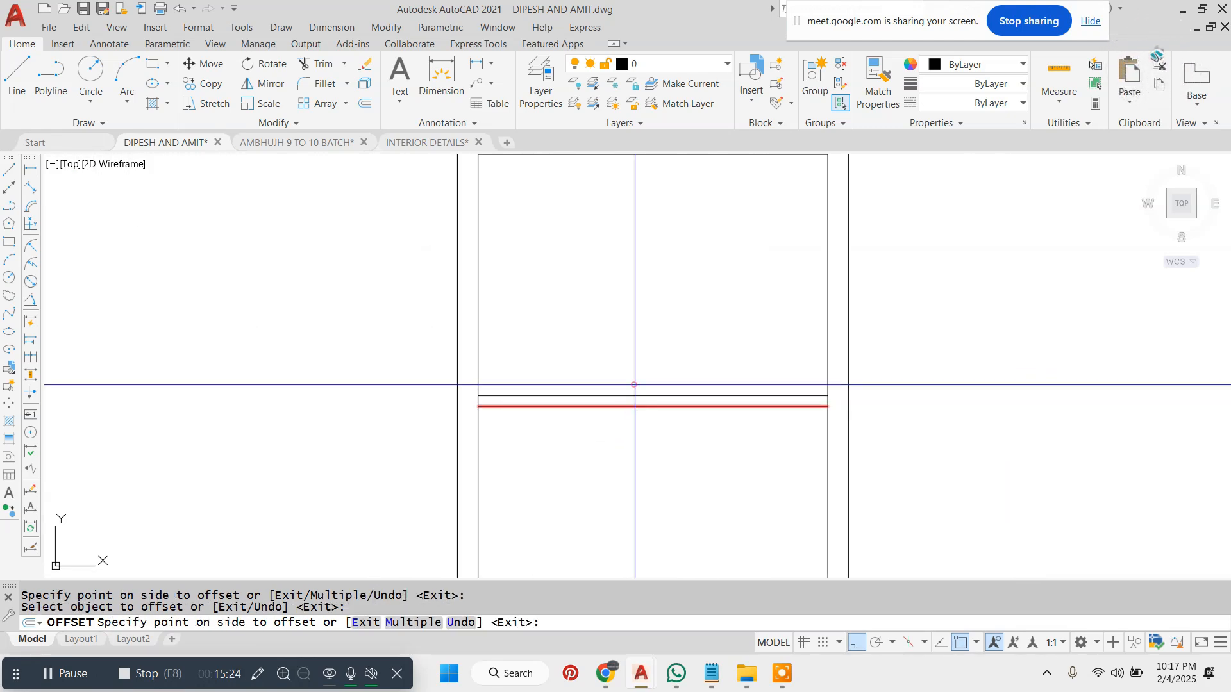
left_click(634, 385)
left_click(628, 411)
left_click(636, 408)
left_click(634, 434)
Erase the original centre line of each of the three dividers in the right compartment.
key("Escape")
left_click(632, 406)
type("e")
key("space")
scroll(632, 406, "down", 3)
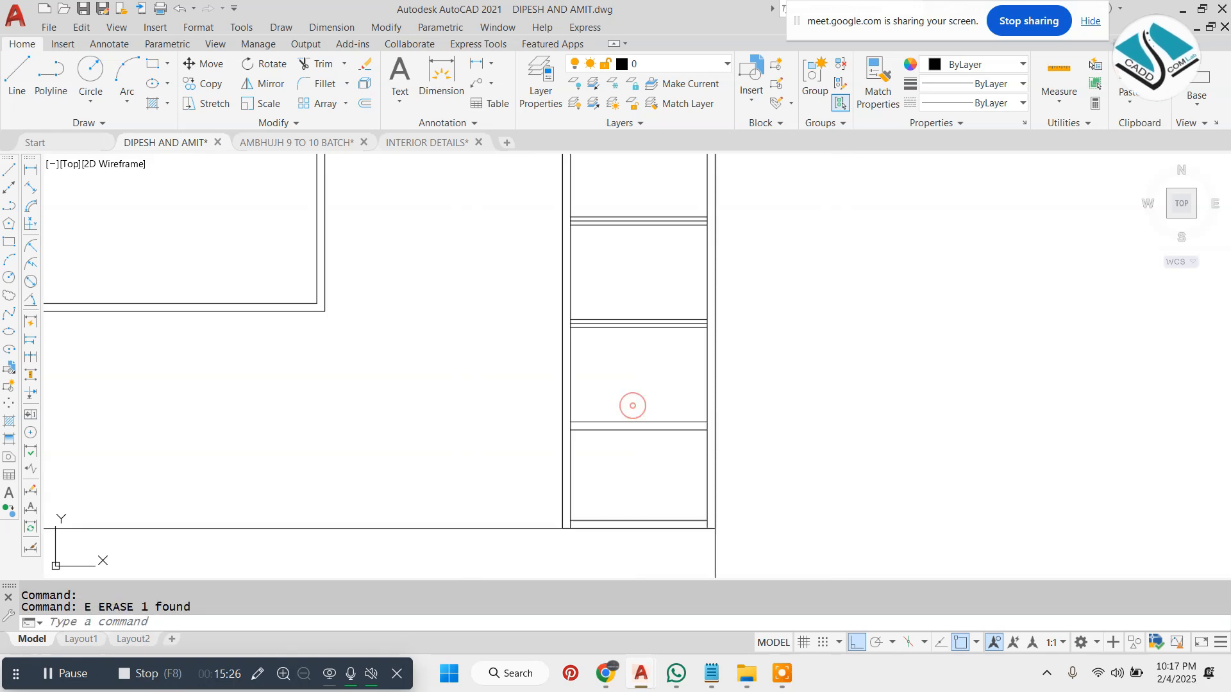
scroll(614, 288, "up", 3)
type("e")
key("space")
scroll(629, 411, "down", 3)
scroll(648, 302, "up", 3)
left_click(646, 297)
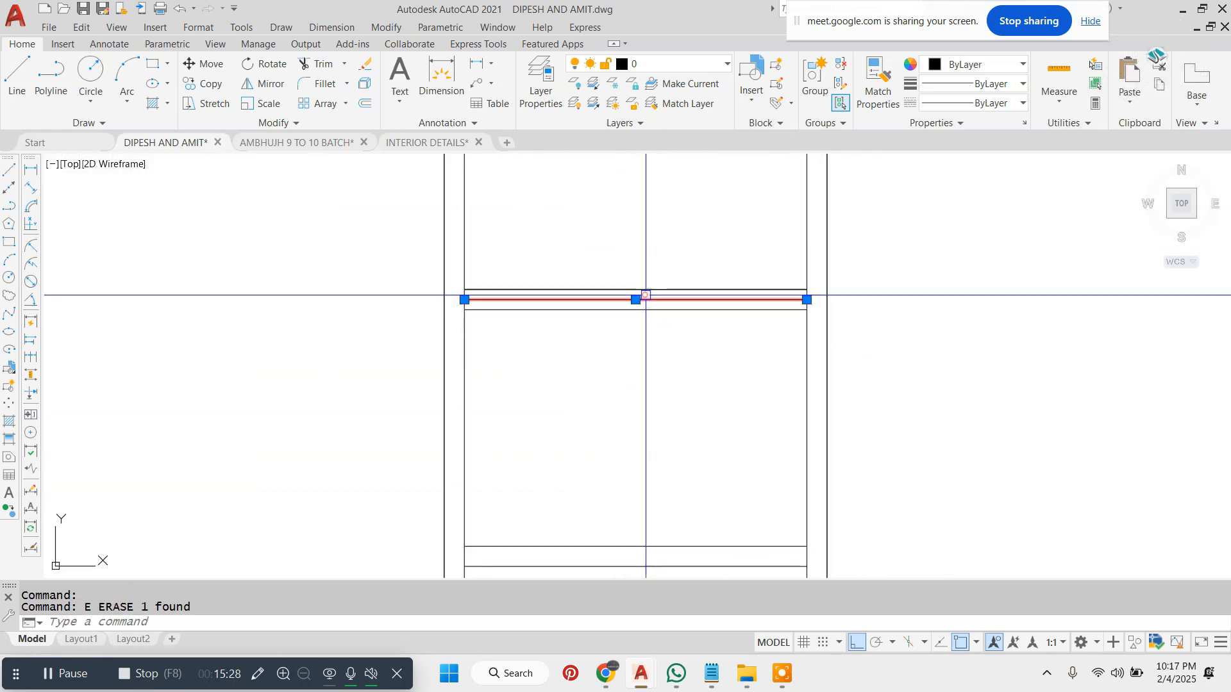
scroll(705, 340, "down", 5)
key("Escape")
key("Escape")
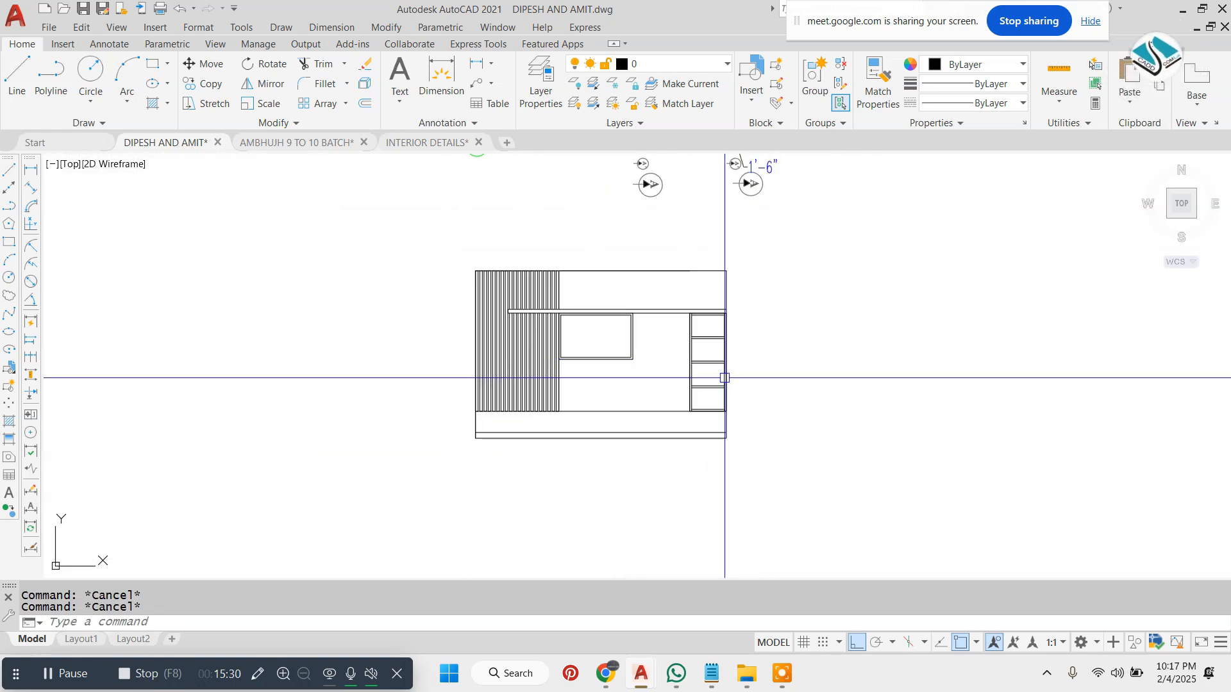
Divide the long horizontal line at the top of the base cabinet into five segments.
scroll(536, 446, "up", 2)
scroll(546, 439, "up", 2)
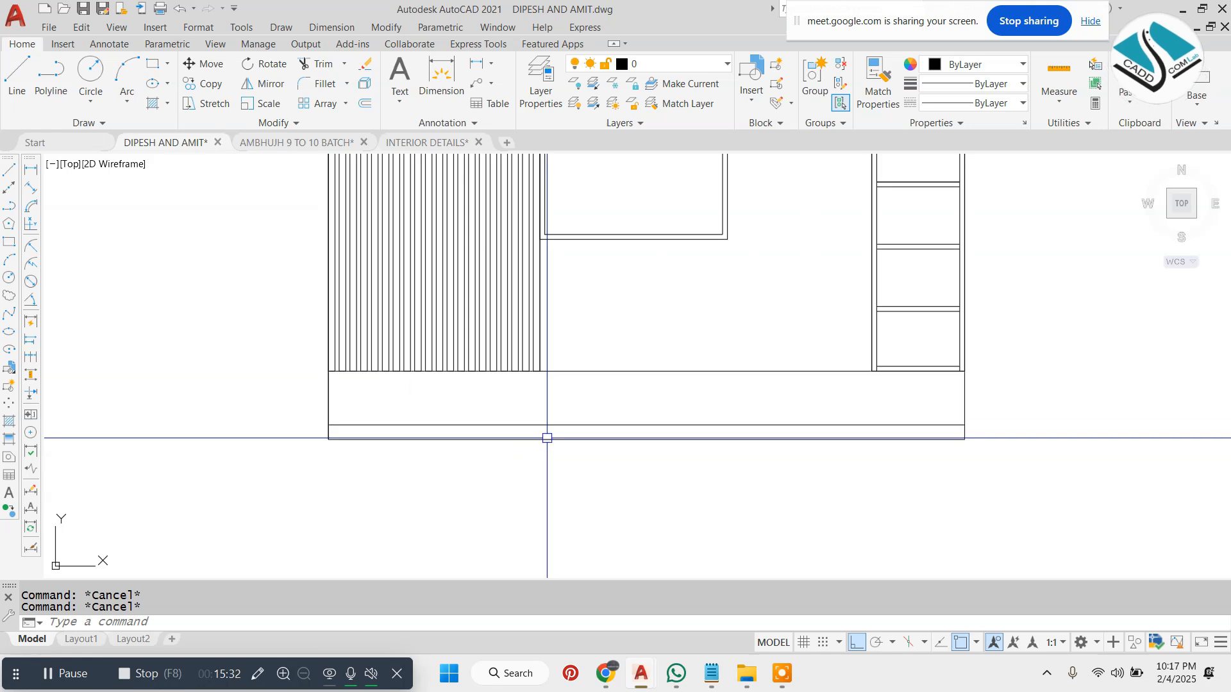
type("DI")
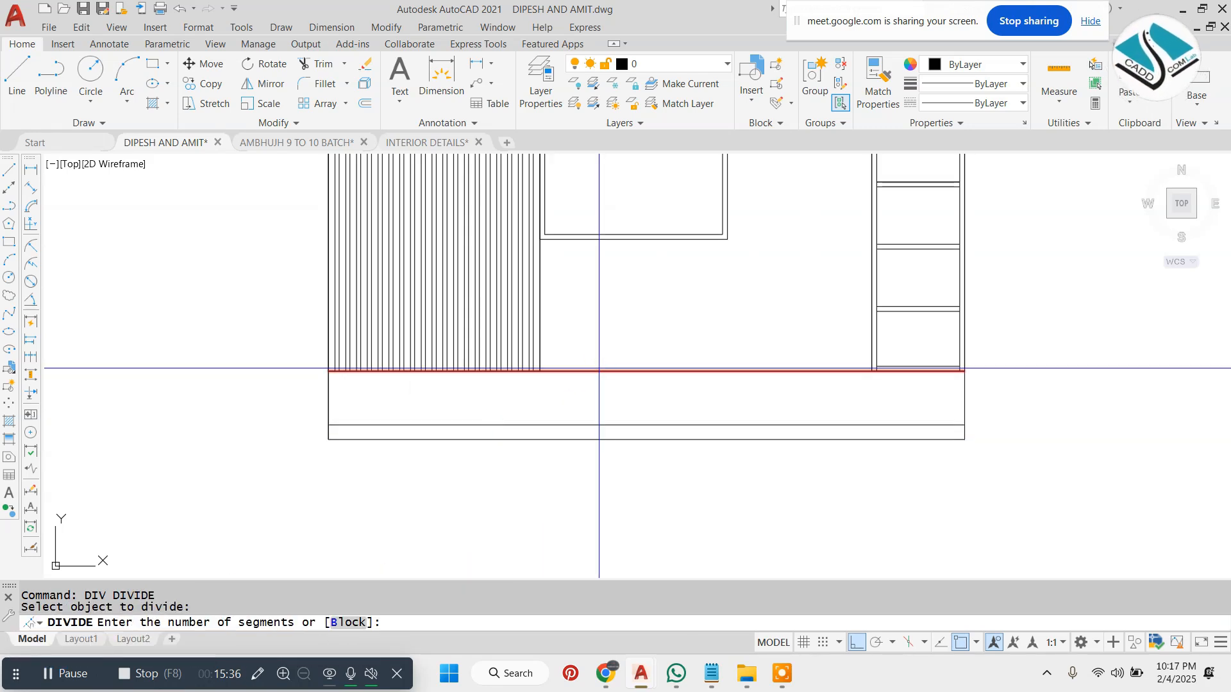
Draw vertical lines from the base cabinet's first two division points down to the horizontal line below.
type("L")
key("Return")
scroll(443, 371, "up", 2)
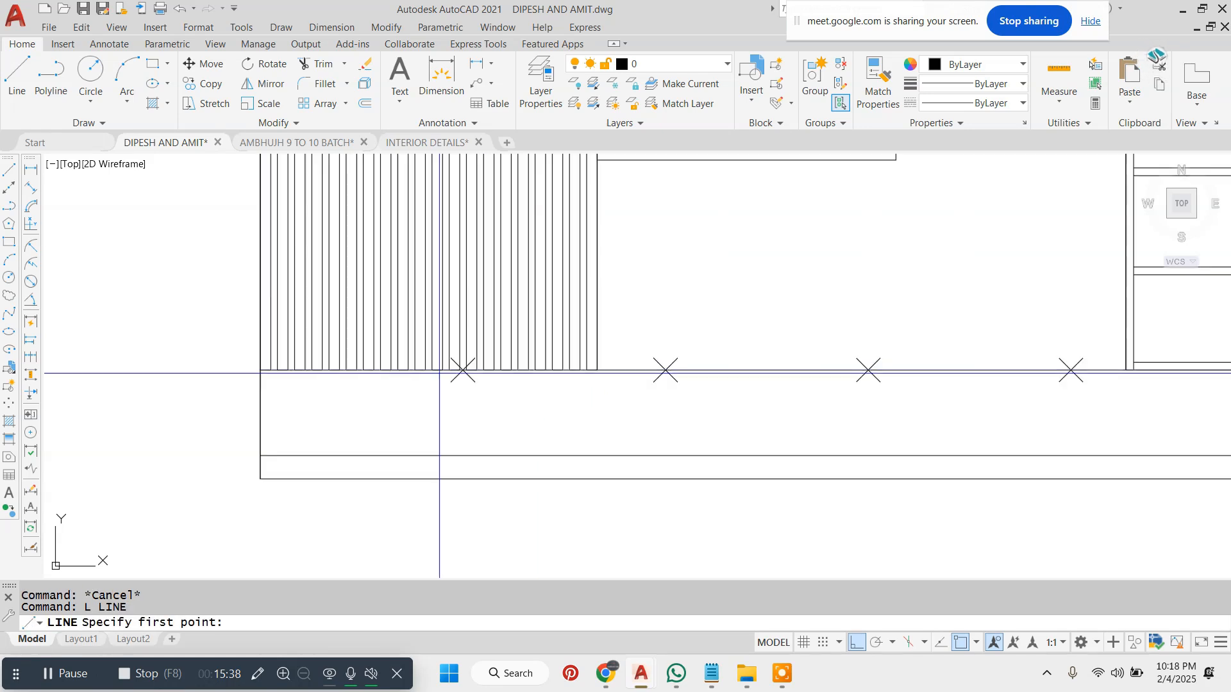
left_click(460, 369)
left_click(459, 455)
key("Escape")
key("Return")
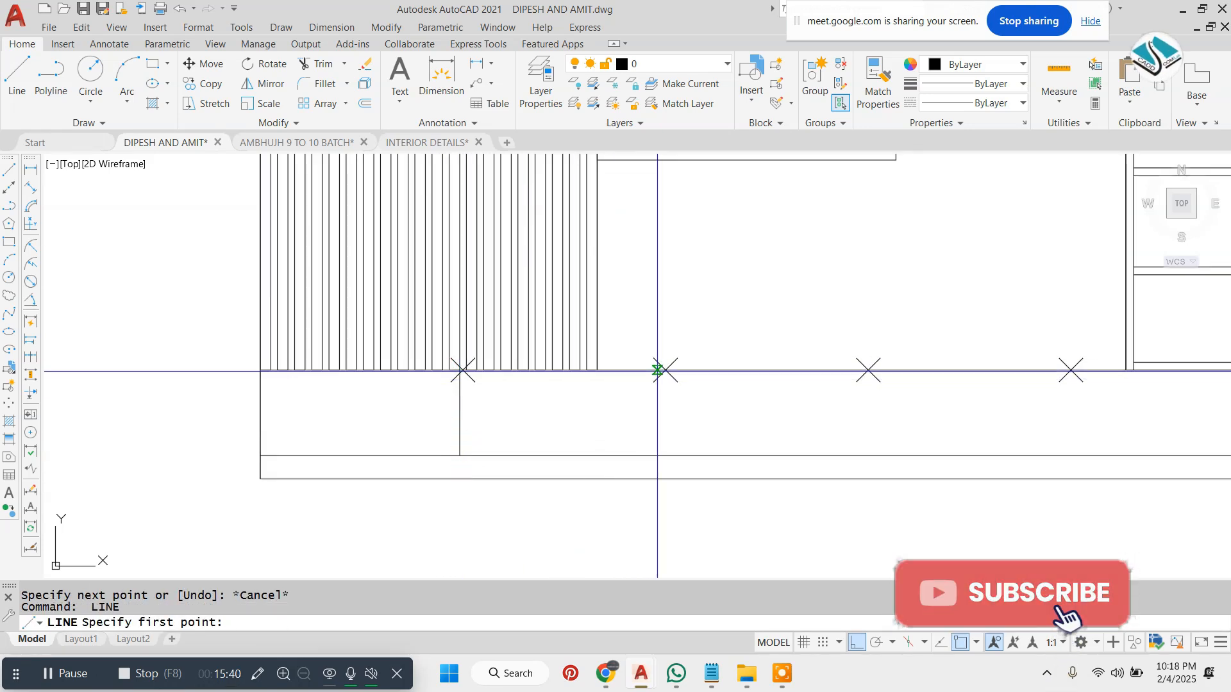
left_click(665, 370)
left_click(666, 455)
key("Escape")
Draw vertical lines from the third and fourth division points down to the base cabinet's lower line.
key("Return")
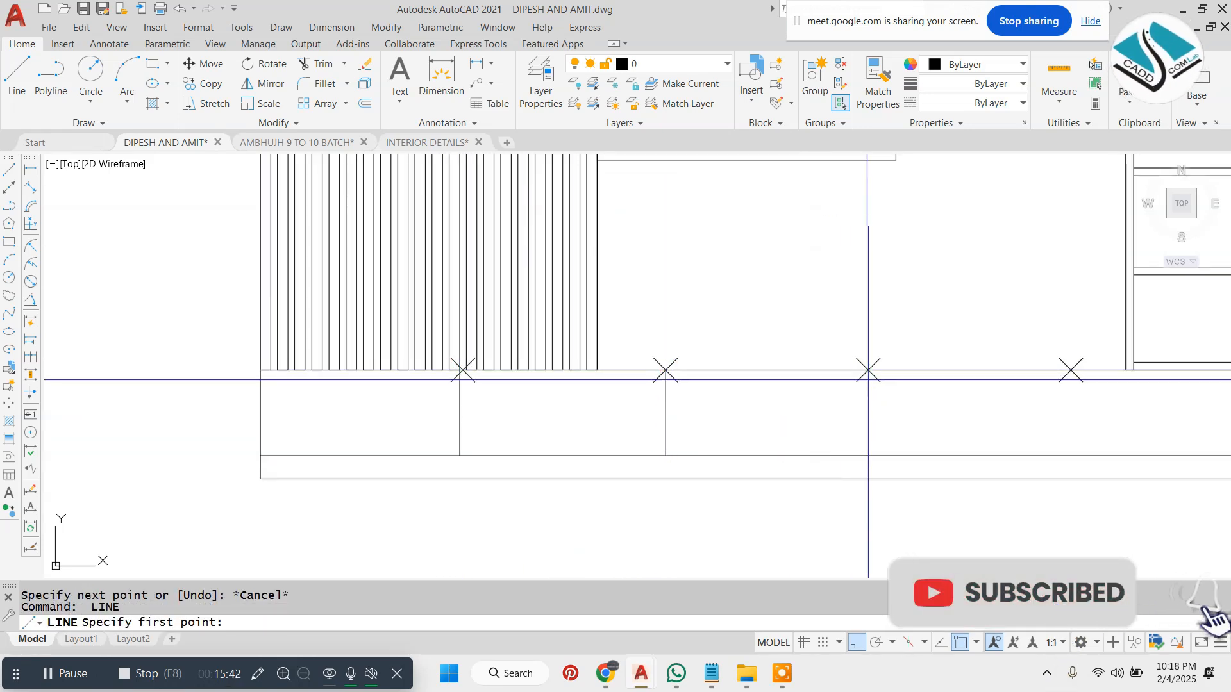
left_click(868, 369)
left_click(869, 454)
key("Escape")
scroll(868, 445, "down", 2)
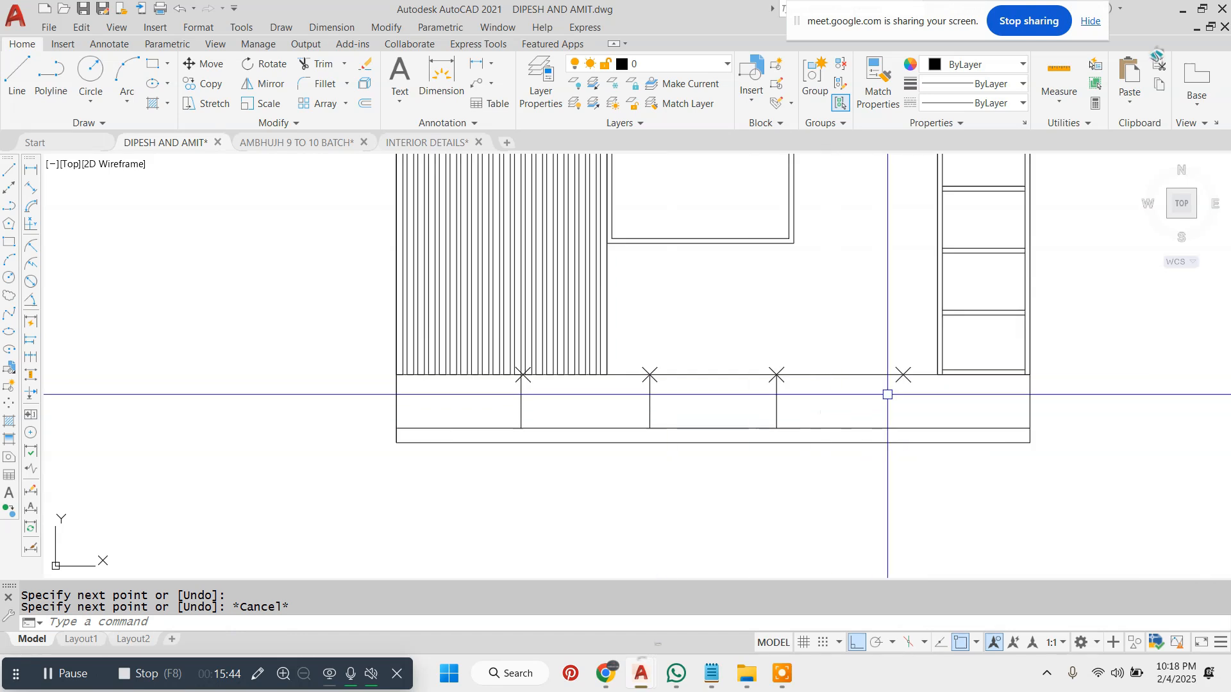
scroll(885, 393, "up", 2)
key("Escape")
key("Return")
left_click(908, 364)
left_click(909, 448)
key("Escape")
Erase the four point marks along the top line of the base cabinet.
left_click(481, 329)
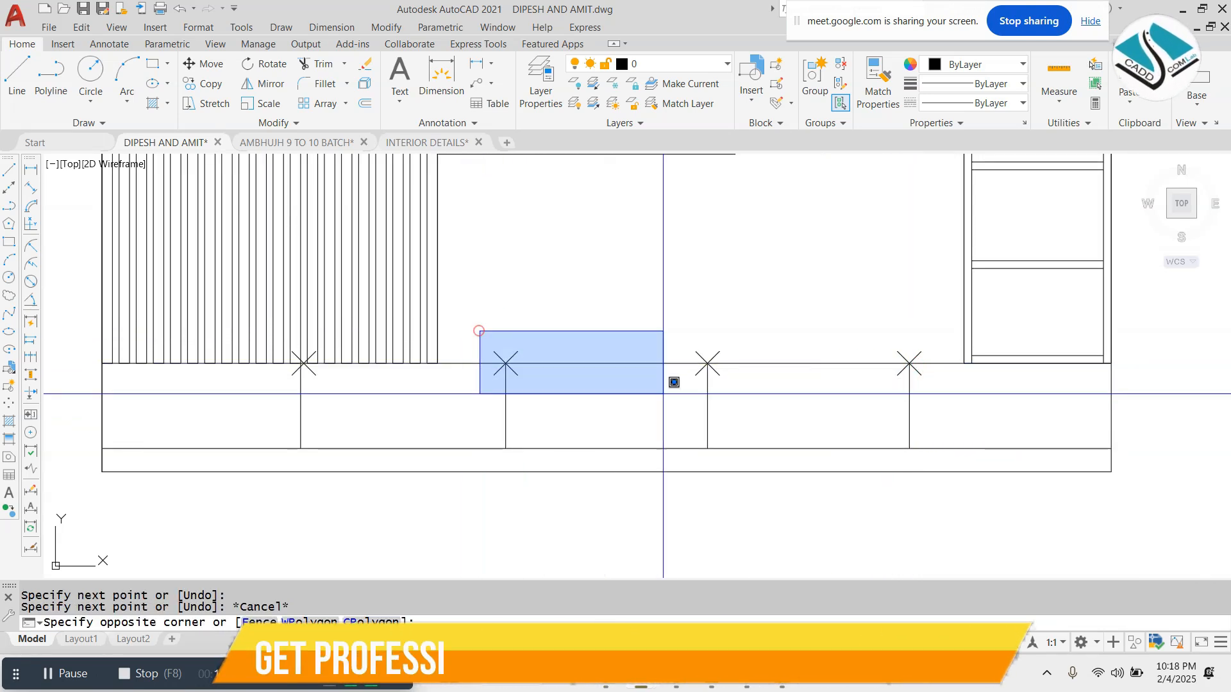
left_click(948, 397)
key("e")
key("Return")
key("Escape")
left_click(303, 363)
key("e")
key("Return")
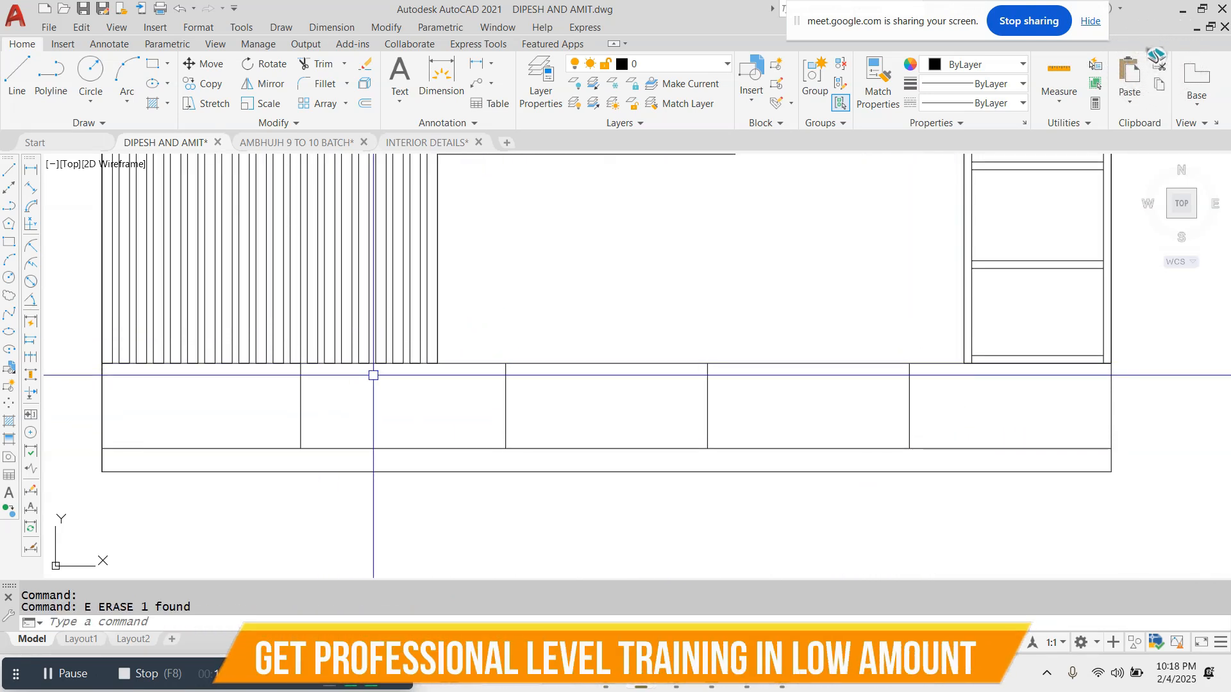
Offset the base cabinet's four vertical divider lines 0.2" to the right.
type(".2")
key("Return")
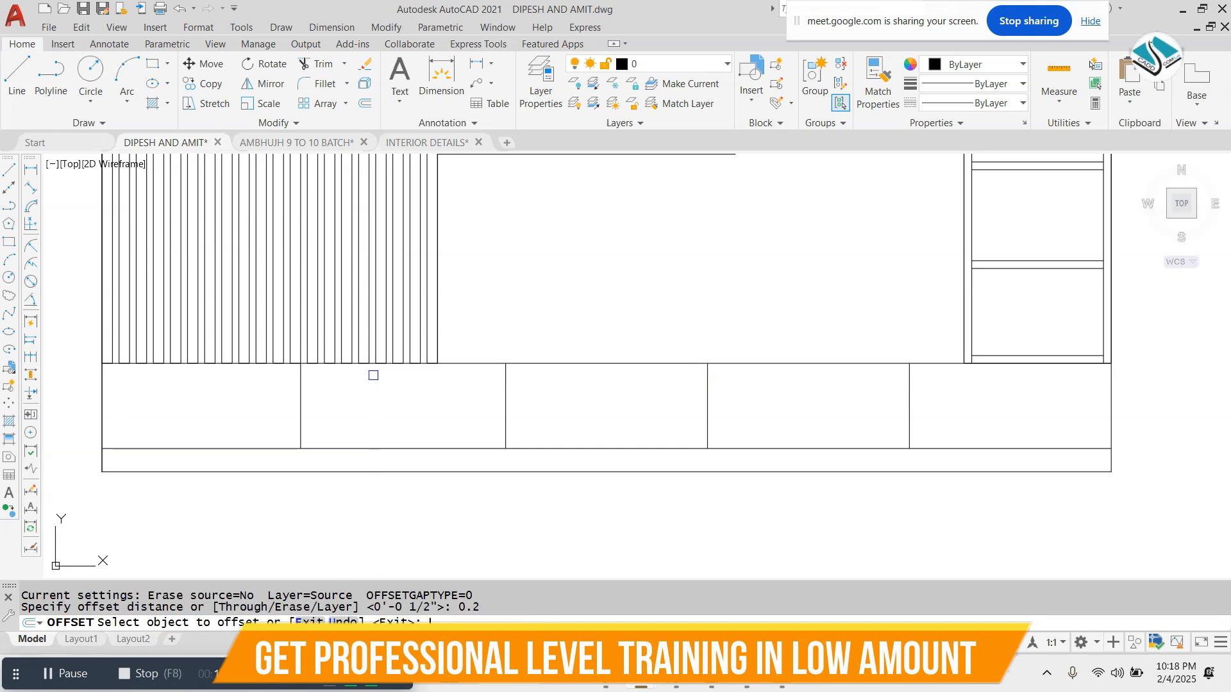
left_click(299, 403)
left_click(339, 414)
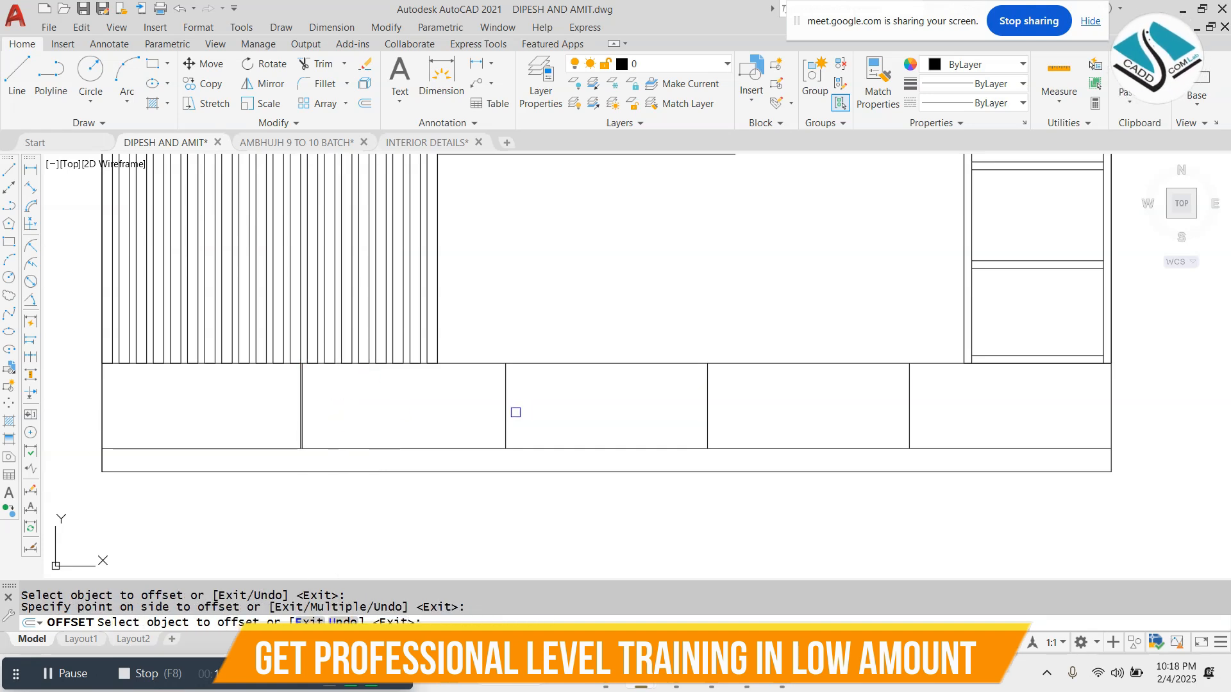
left_click(704, 414)
left_click(785, 409)
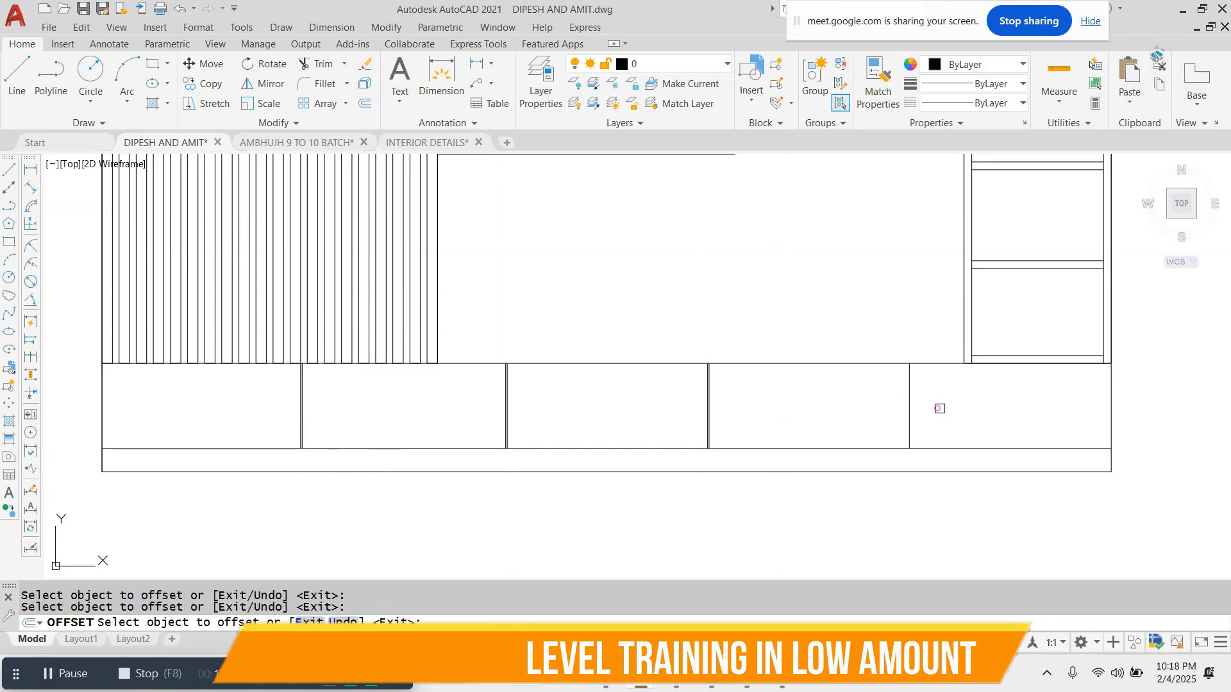
left_click(901, 418)
left_click(916, 421)
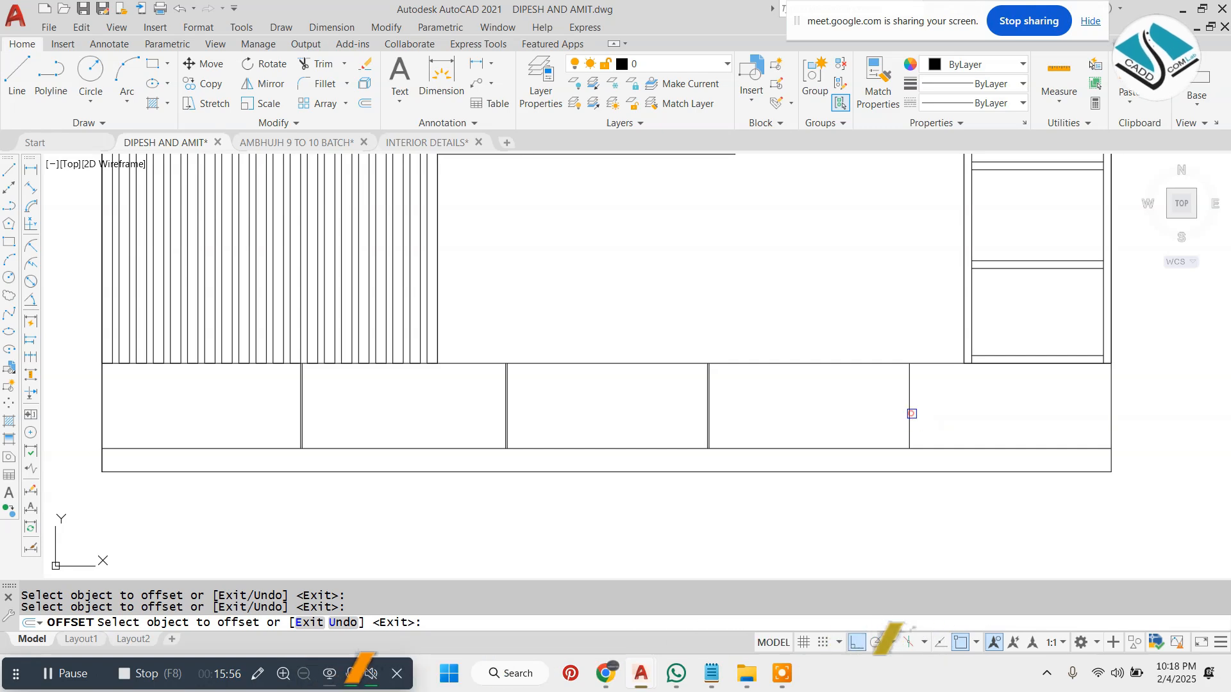
left_click(911, 415)
left_click(934, 412)
scroll(629, 404, "down", 6)
key("Escape")
Draw an open bracket-shaped line about 12'-3" tall vertically through the T.V. unit plan, with both short ends pointing right.
scroll(764, 366, "down", 2)
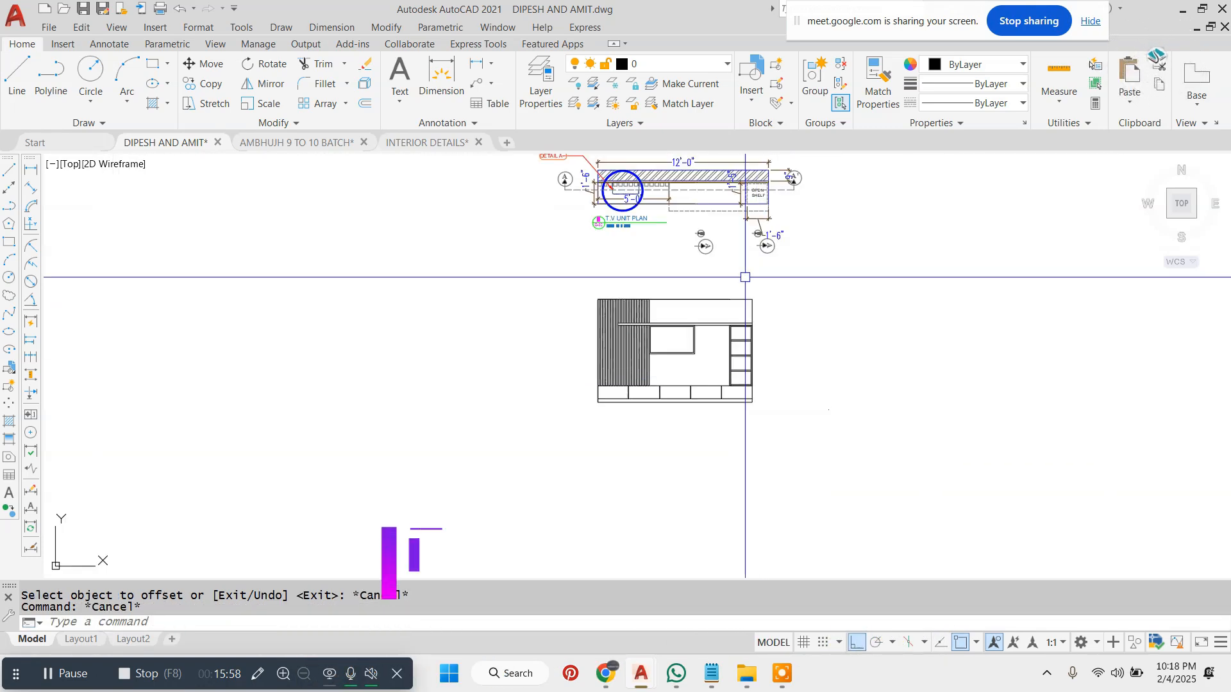
scroll(705, 282, "up", 2)
scroll(677, 225, "down", 2)
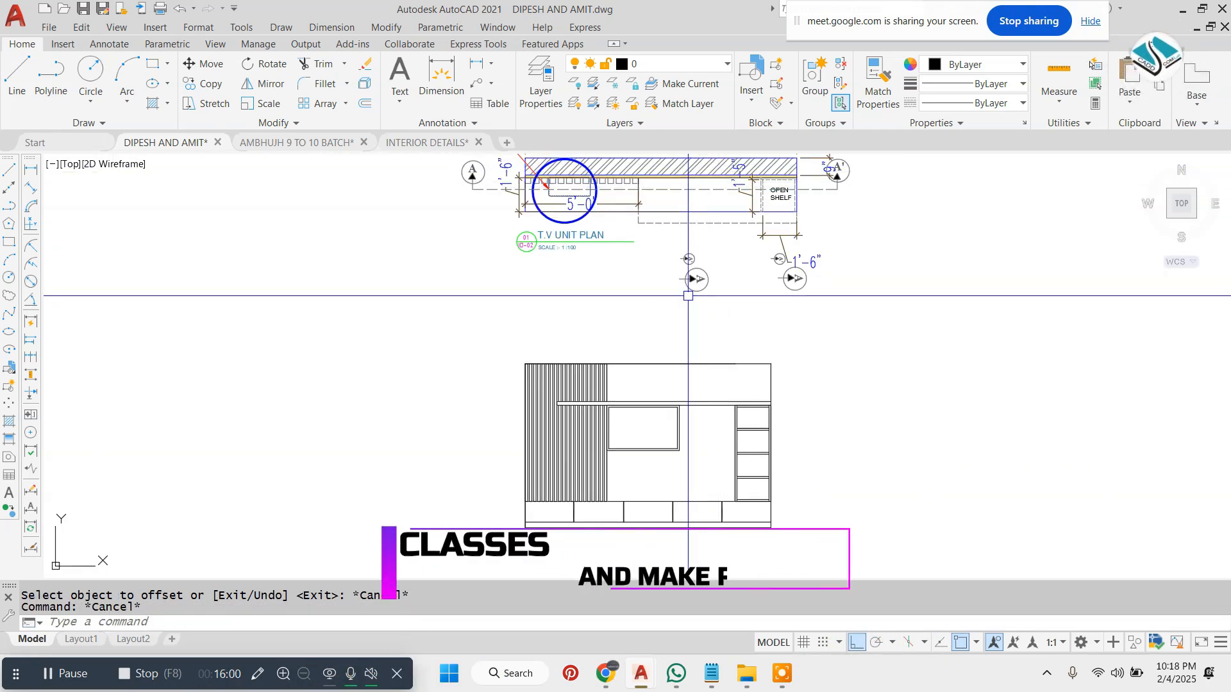
scroll(680, 218, "up", 2)
scroll(680, 219, "up", 2)
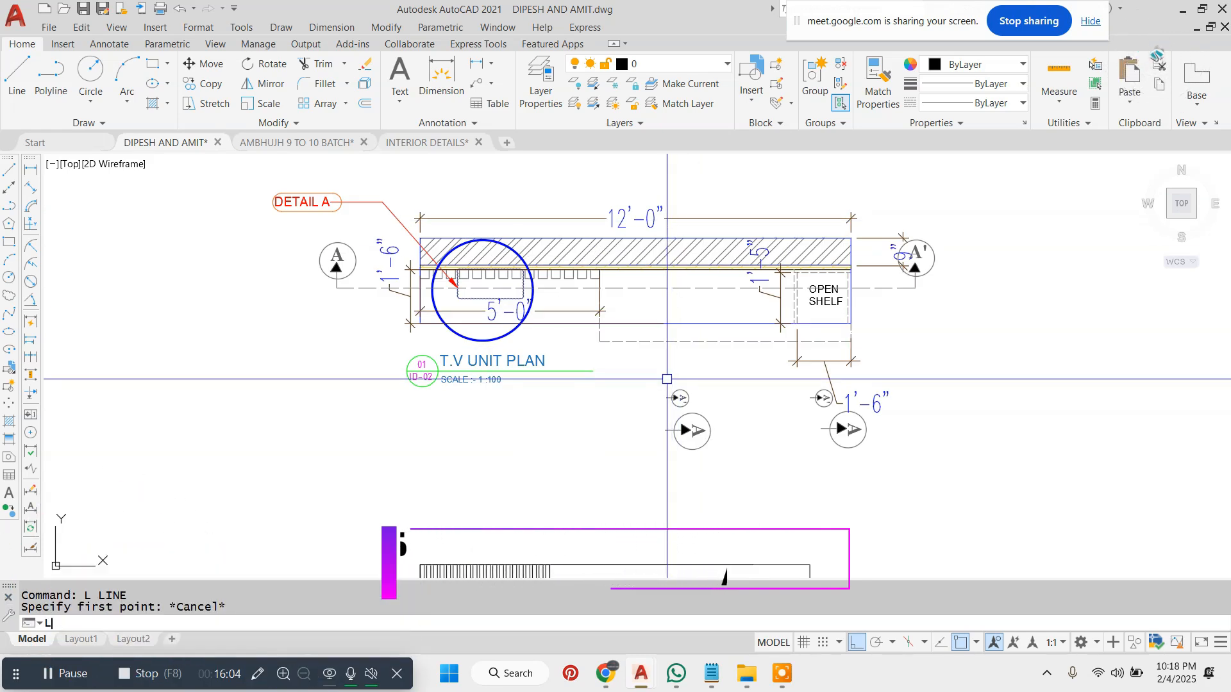
scroll(666, 382, "down", 2)
type("l")
key("Return")
left_click(681, 178)
left_click(632, 179)
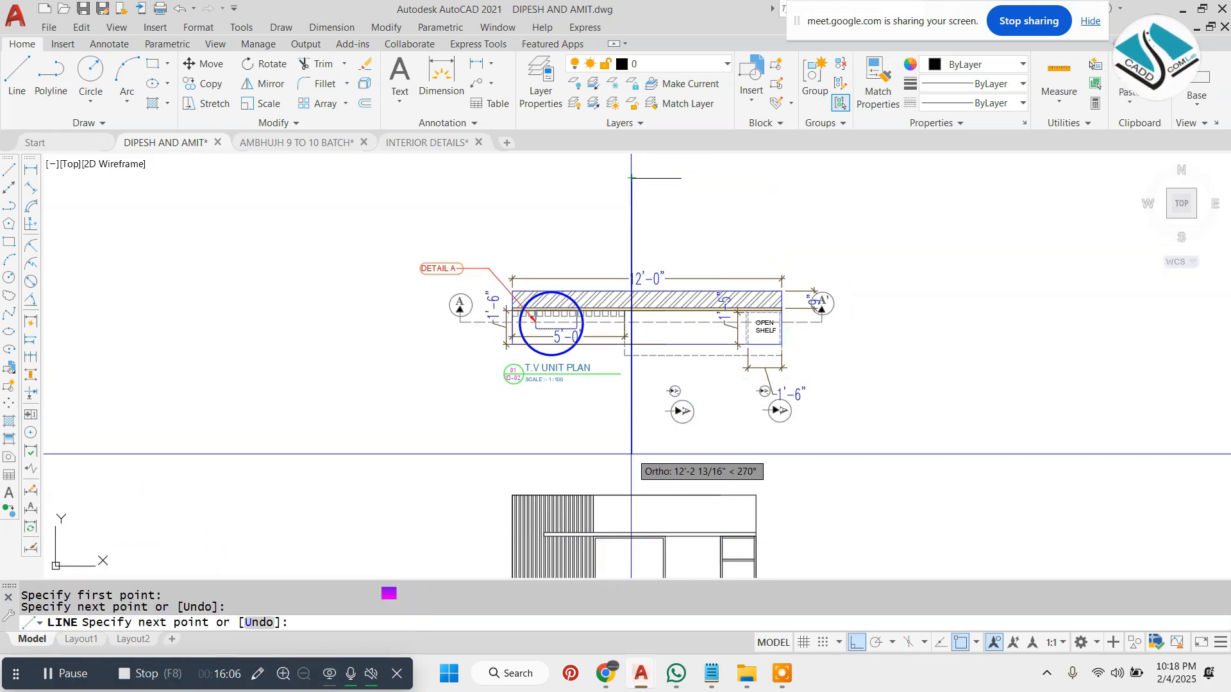
left_click(631, 454)
left_click(680, 454)
key("Escape")
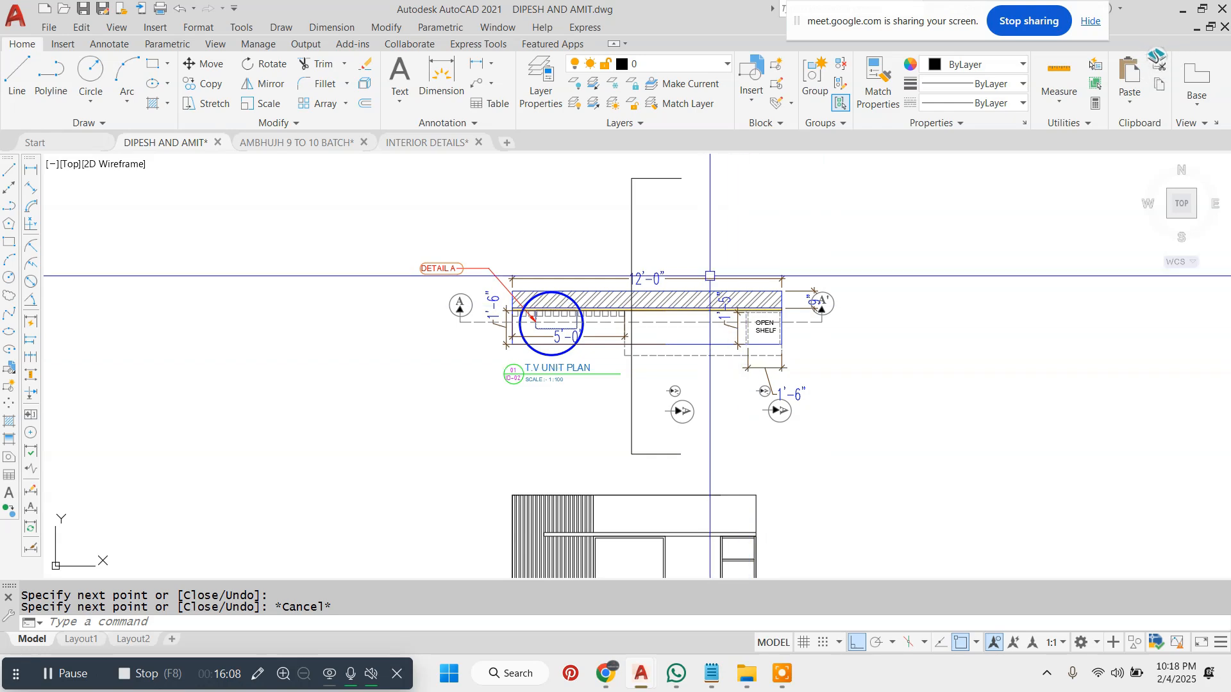
Copy the T.V. unit plan with its bracket-shaped line horizontally about 29 feet to the right.
scroll(709, 276, "down", 2)
left_click(835, 176)
left_click(447, 416)
type("C")
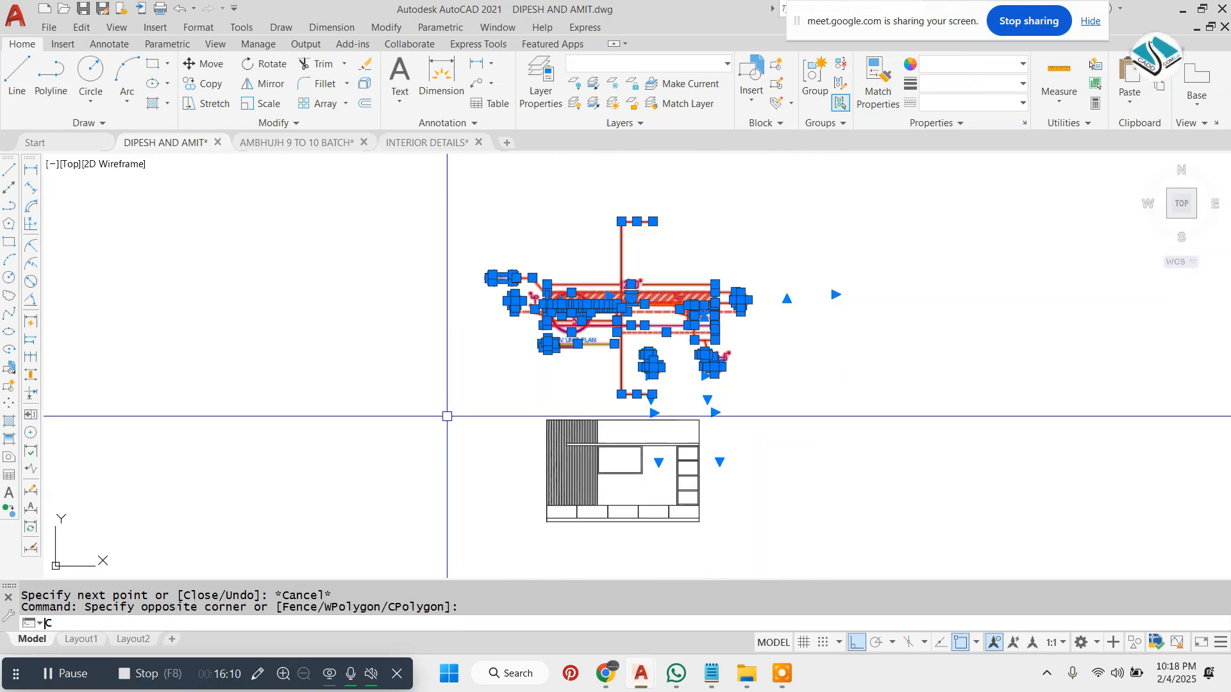
type("o")
key("Return")
left_click(509, 382)
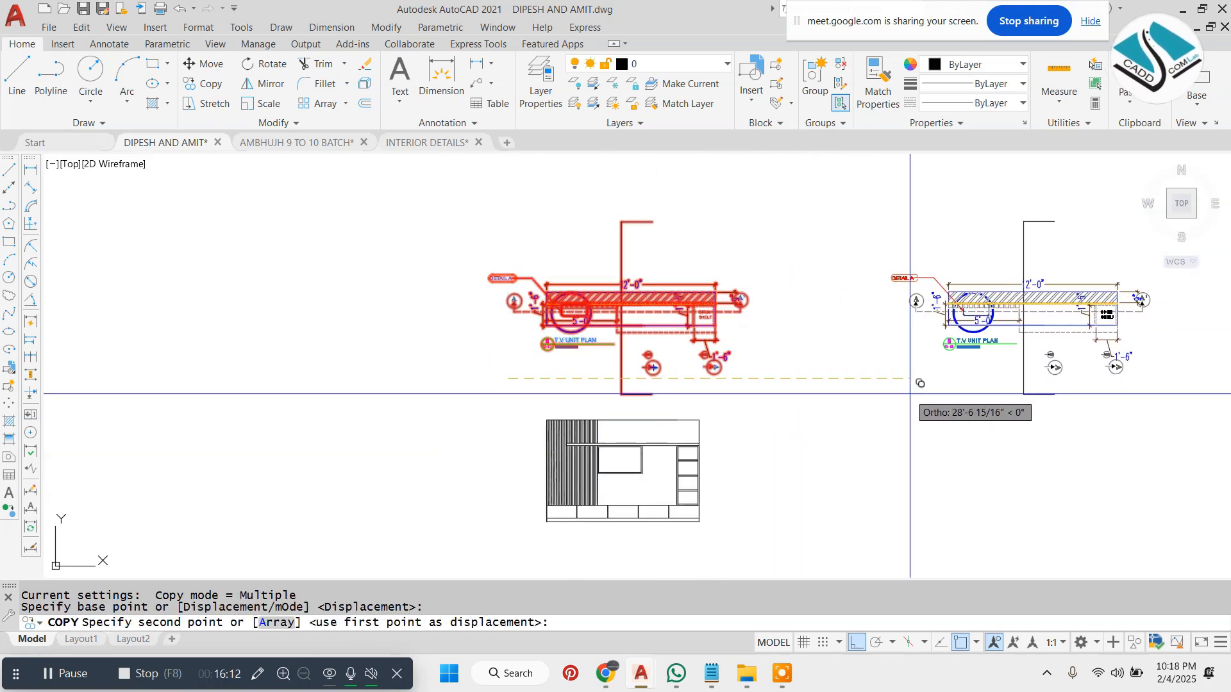
left_click(917, 383)
key("Escape")
Rotate the copied T.V. unit plan 90° counterclockwise so that it stands vertically.
scroll(853, 333, "down", 2)
left_click(830, 248)
left_click(609, 448)
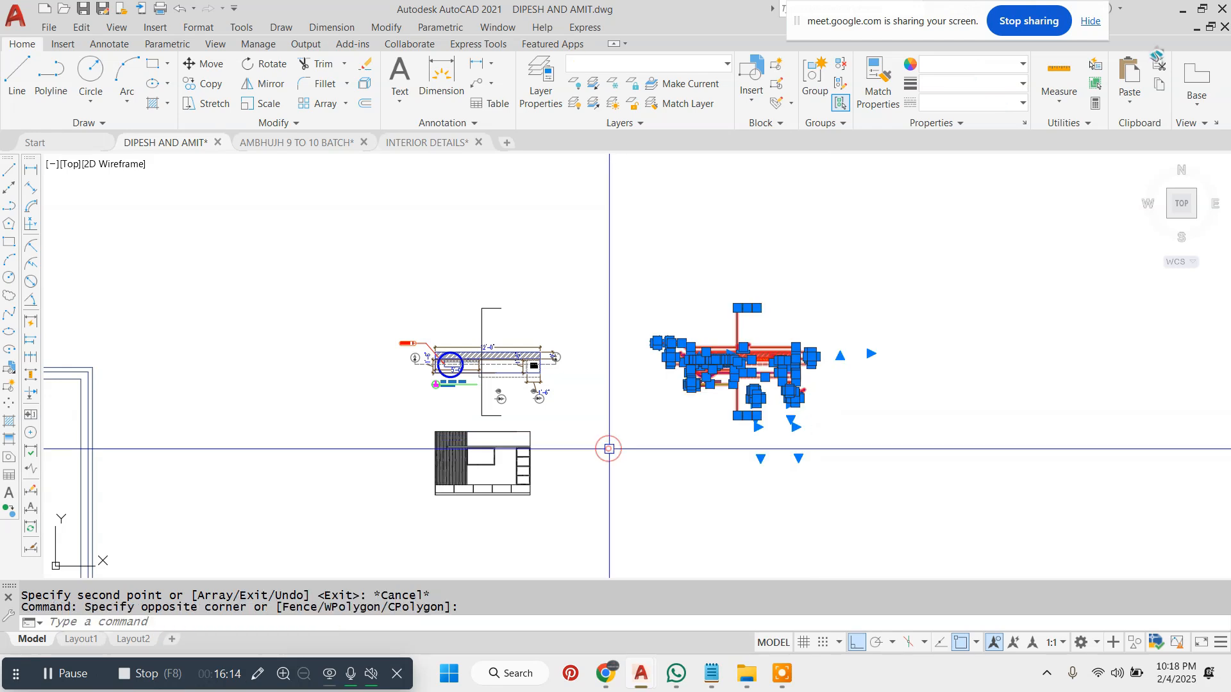
type("Ro")
key("Return")
left_click(794, 345)
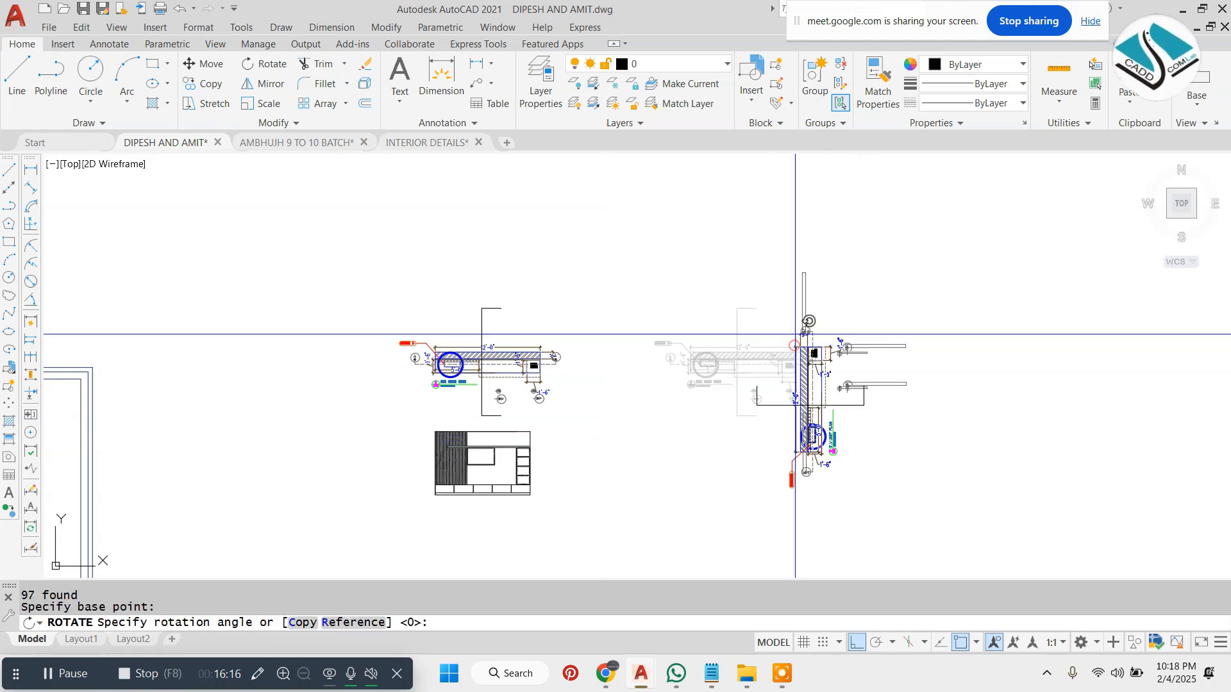
left_click(800, 227)
Move the rotated T.V. unit plan with its section line closer to the original plan, up and to its left.
left_click(924, 225)
left_click(670, 499)
type("m")
key("Return")
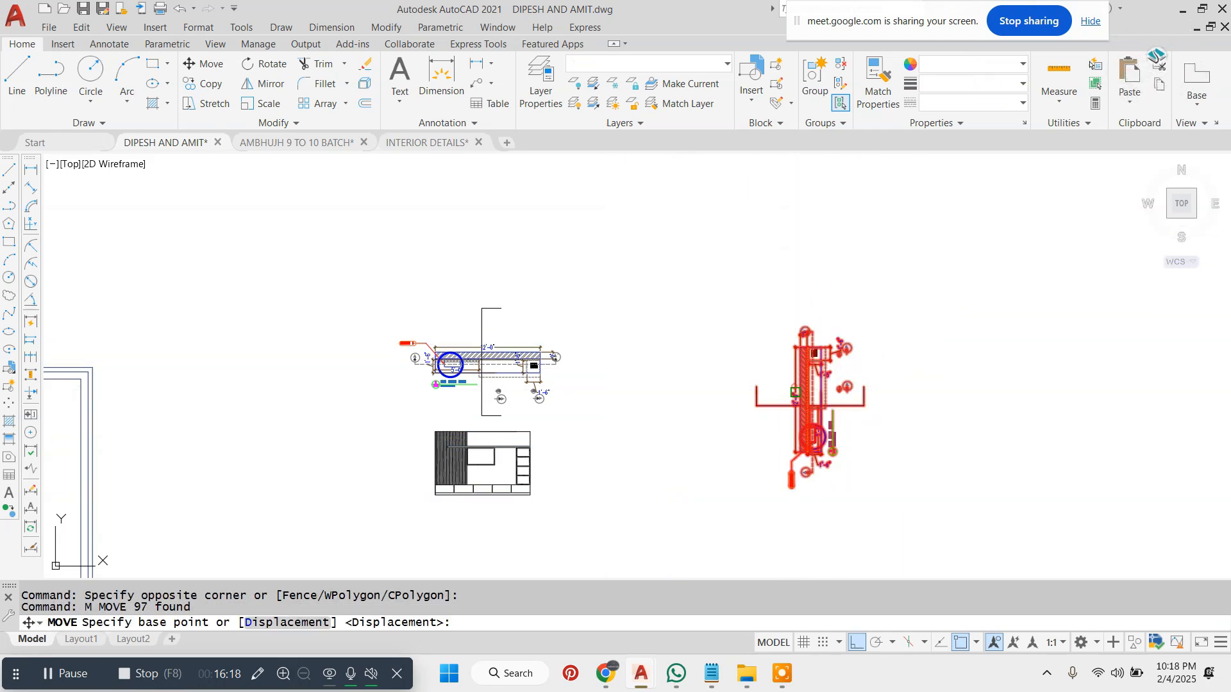
left_click(796, 393)
left_click(858, 642)
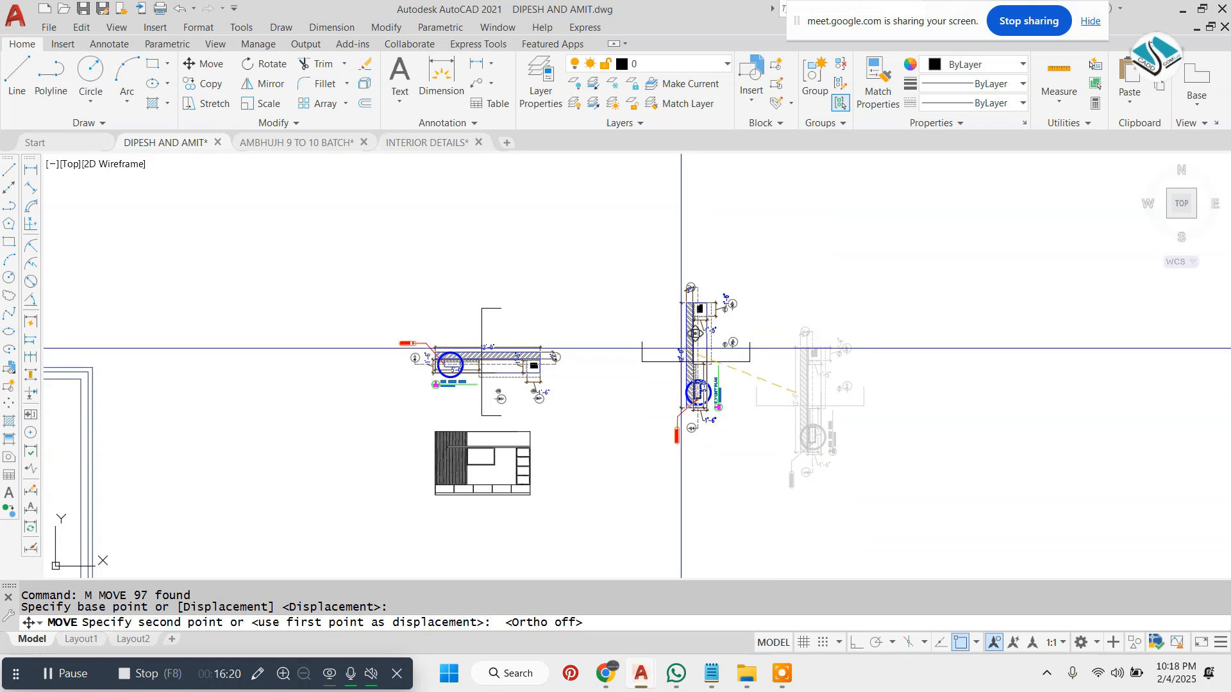
left_click(670, 309)
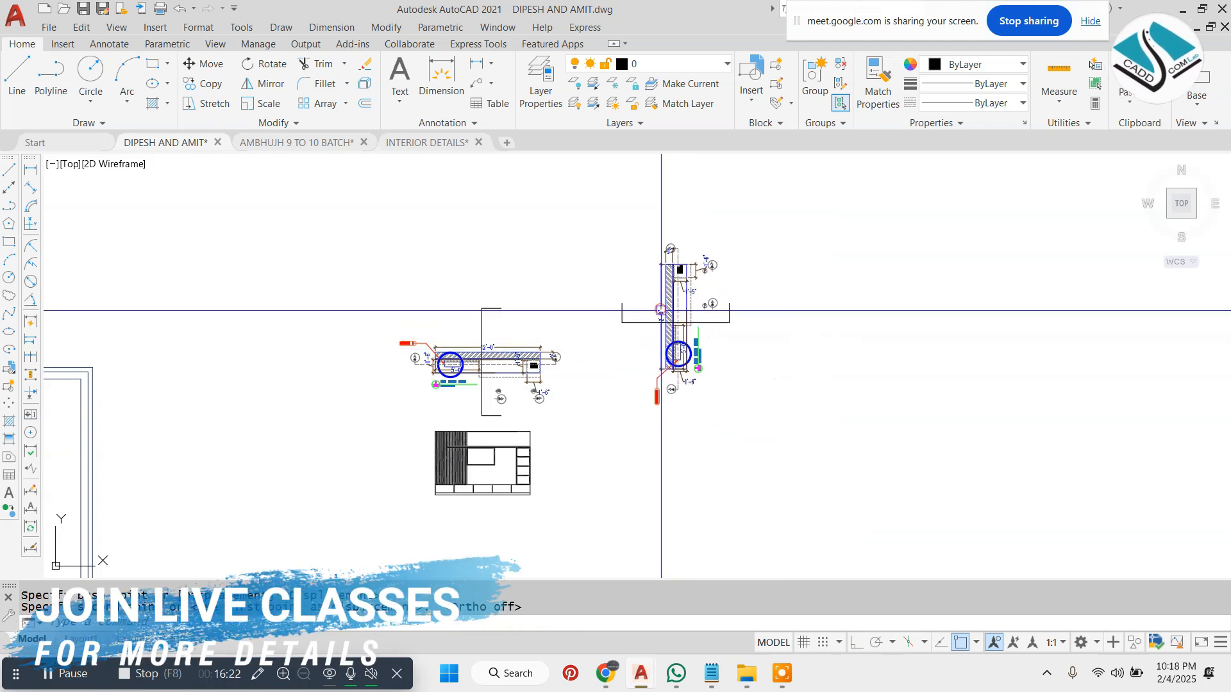
Draw open V-shaped arrowheads with lines at both upward-pointing ends of the rotated plan's section line.
scroll(725, 334, "up", 4)
type("L")
key("Return")
scroll(507, 237, "up", 2)
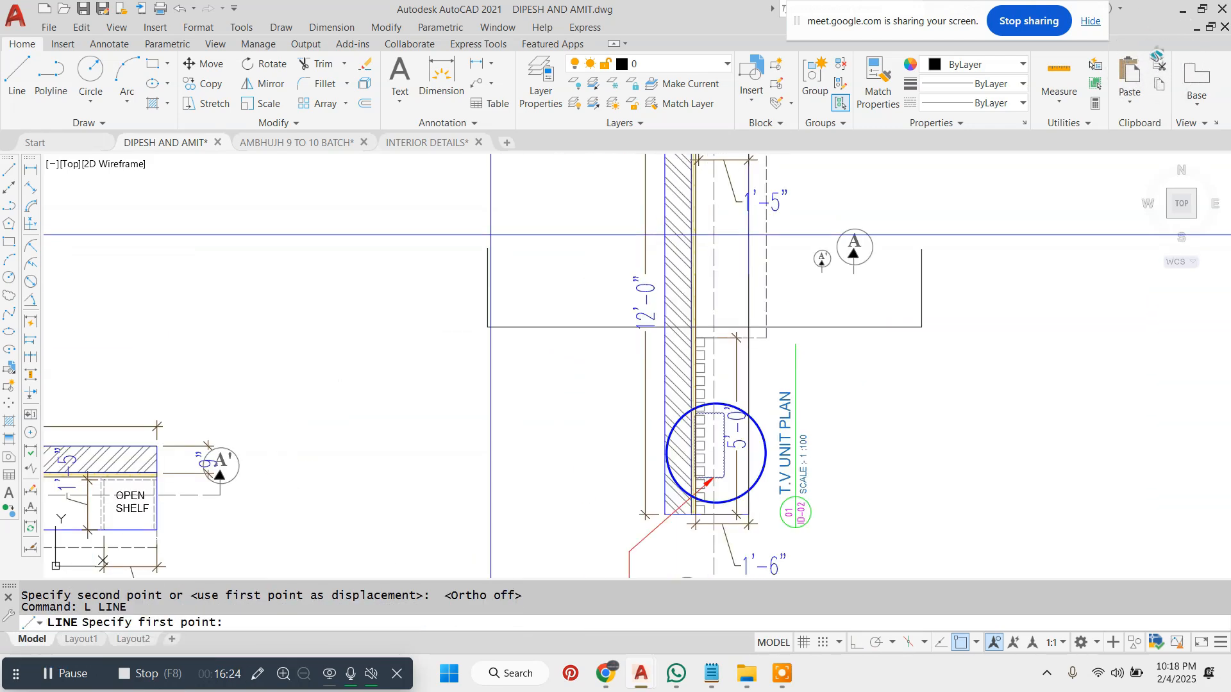
left_click(482, 245)
key("Escape")
key("Return")
left_click(486, 248)
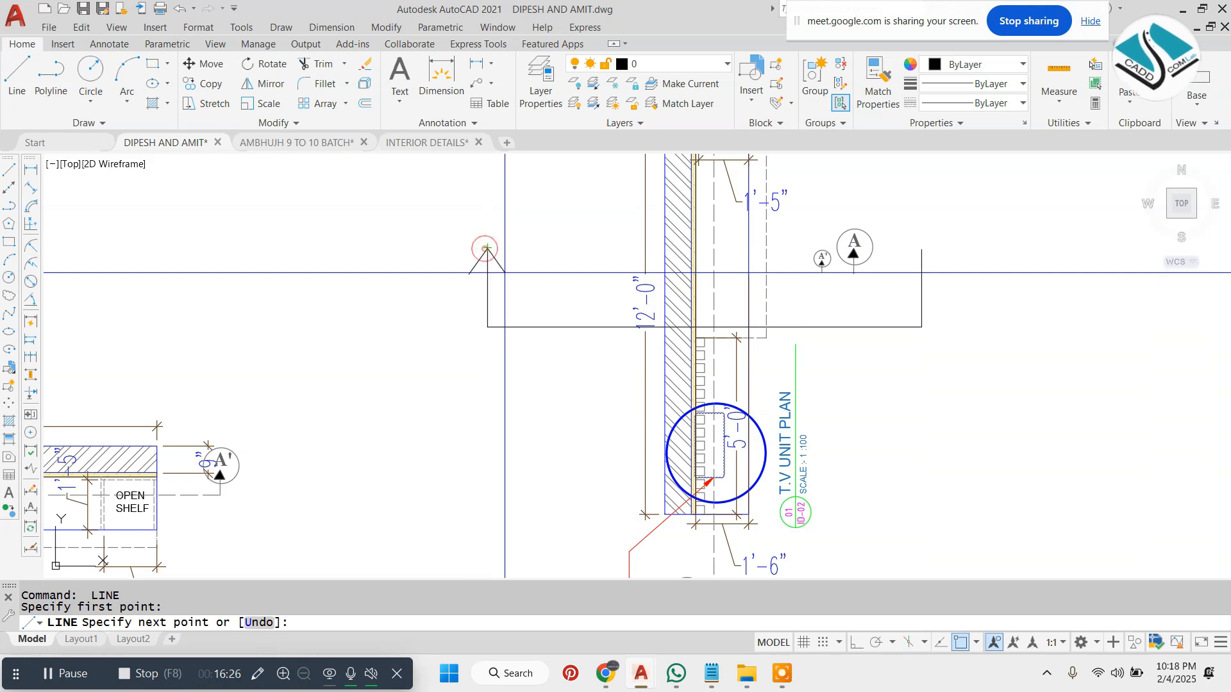
key("Escape")
key("Return")
left_click(903, 276)
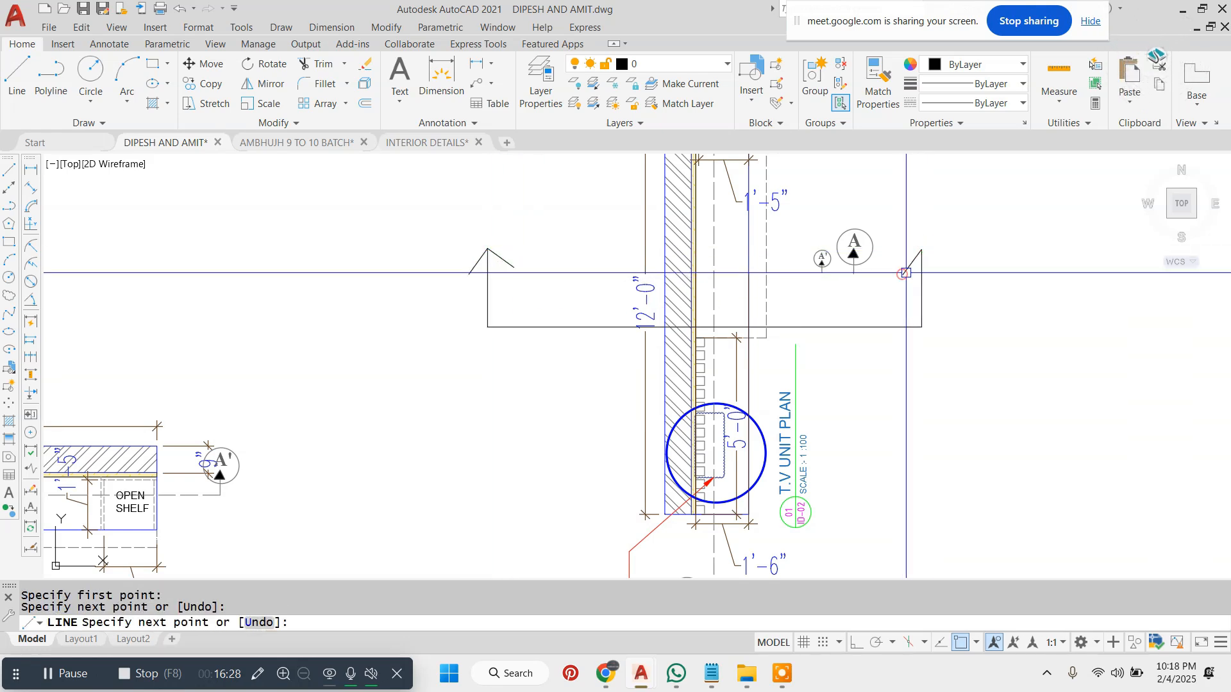
key("Escape")
Draw vertical construction lines through both wall faces and the back panel's outer face in the rotated plan.
scroll(726, 319, "down", 4)
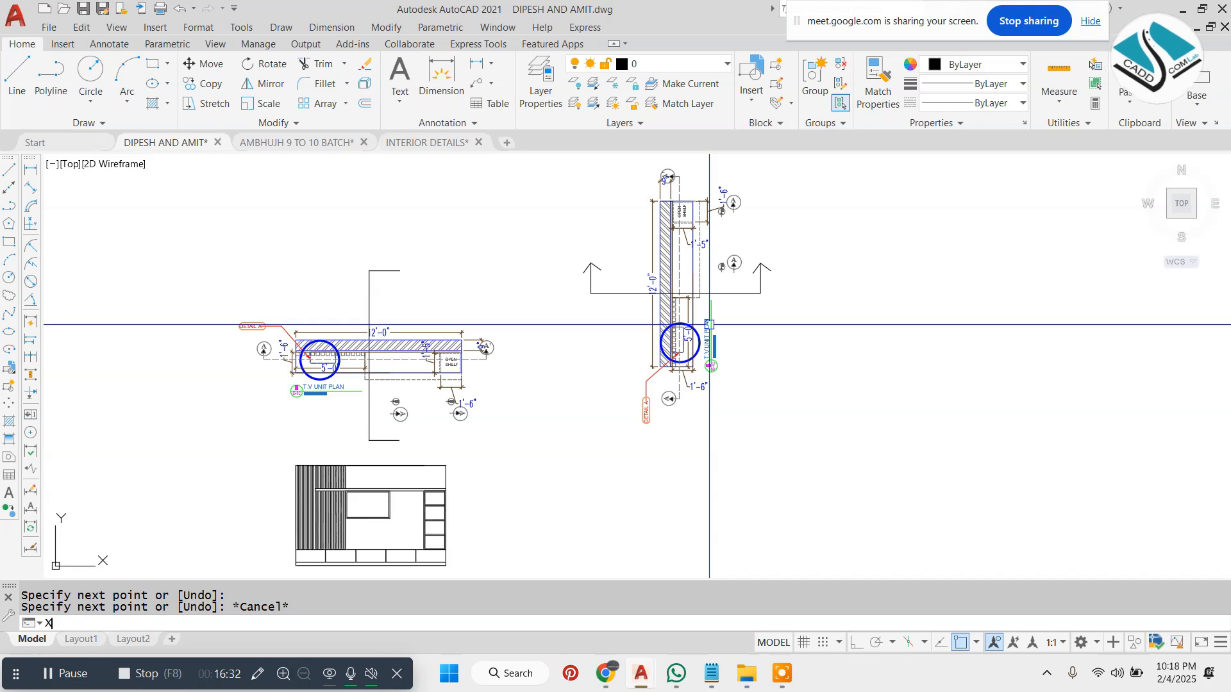
type("v")
key("Return")
scroll(677, 192, "up", 10)
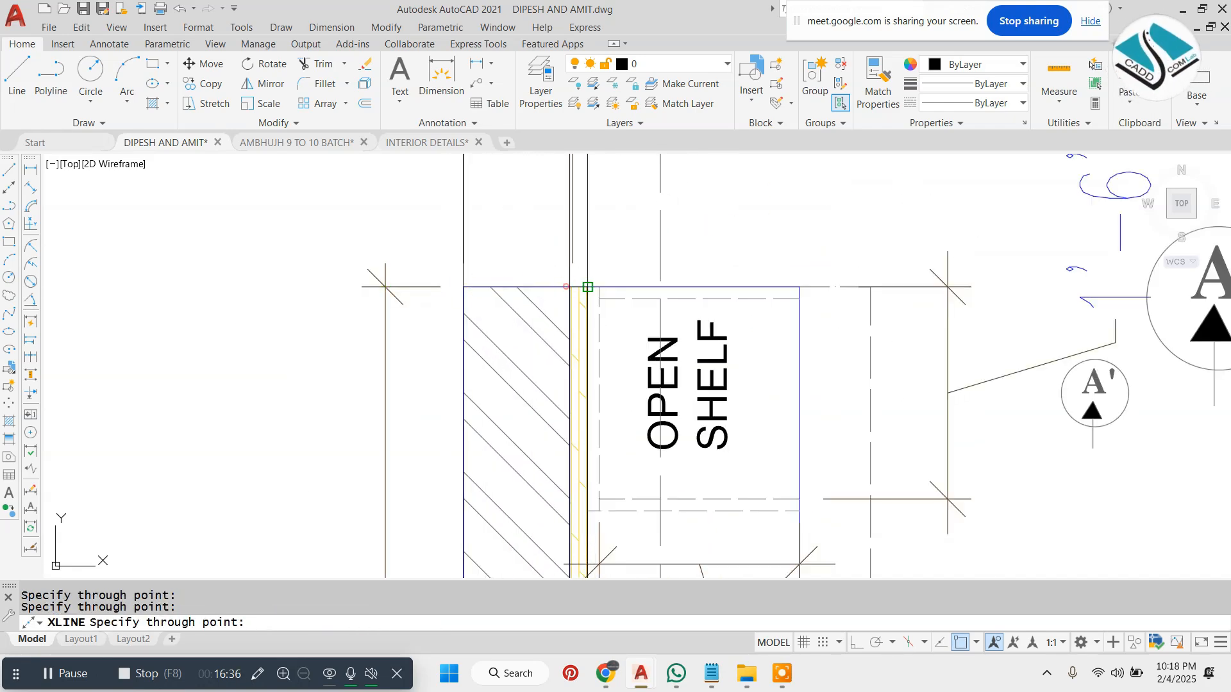
scroll(587, 287, "down", 8)
key("Escape")
Draw horizontal construction lines from the elevation's bottom edge, skirting top and base cabinet top across the vertical lines.
scroll(658, 251, "up", 8)
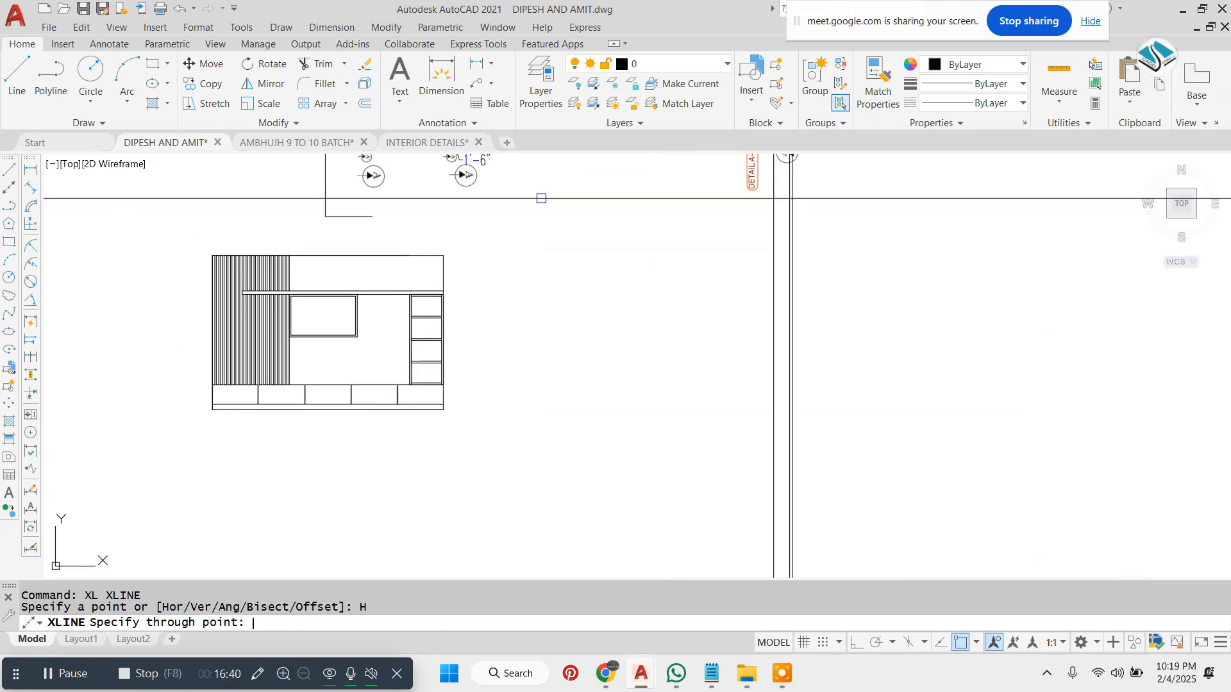
scroll(454, 429, "up", 6)
left_click(389, 343)
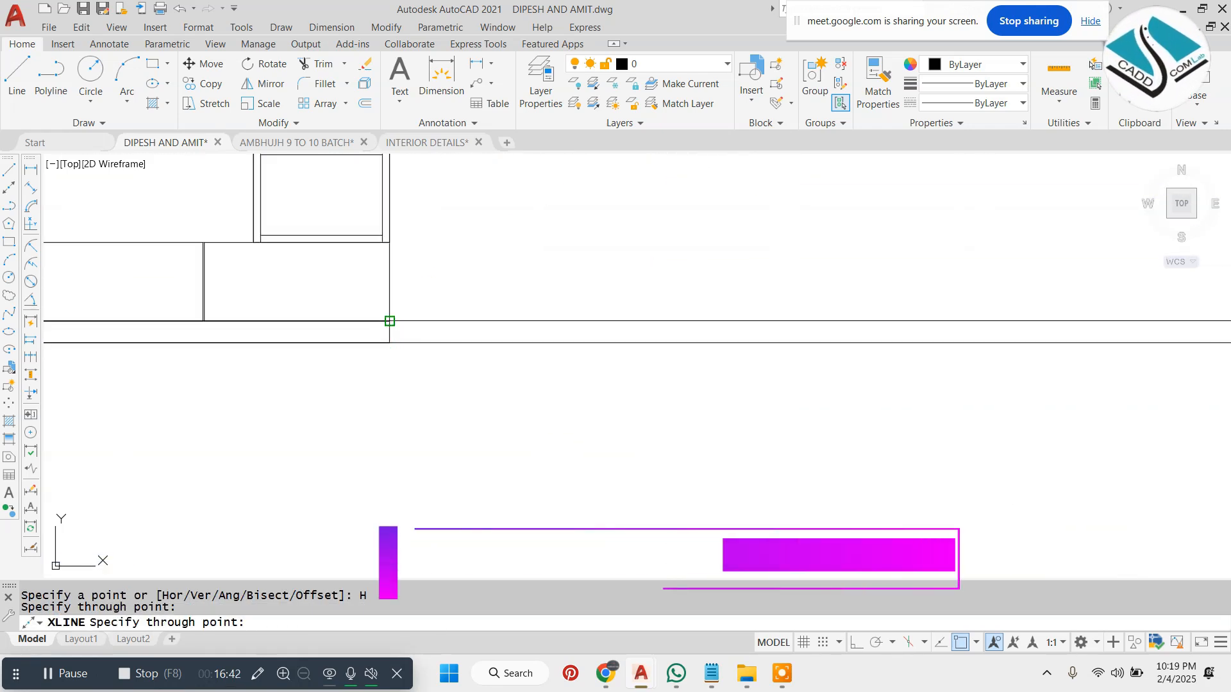
left_click(389, 321)
scroll(405, 257, "down", 4)
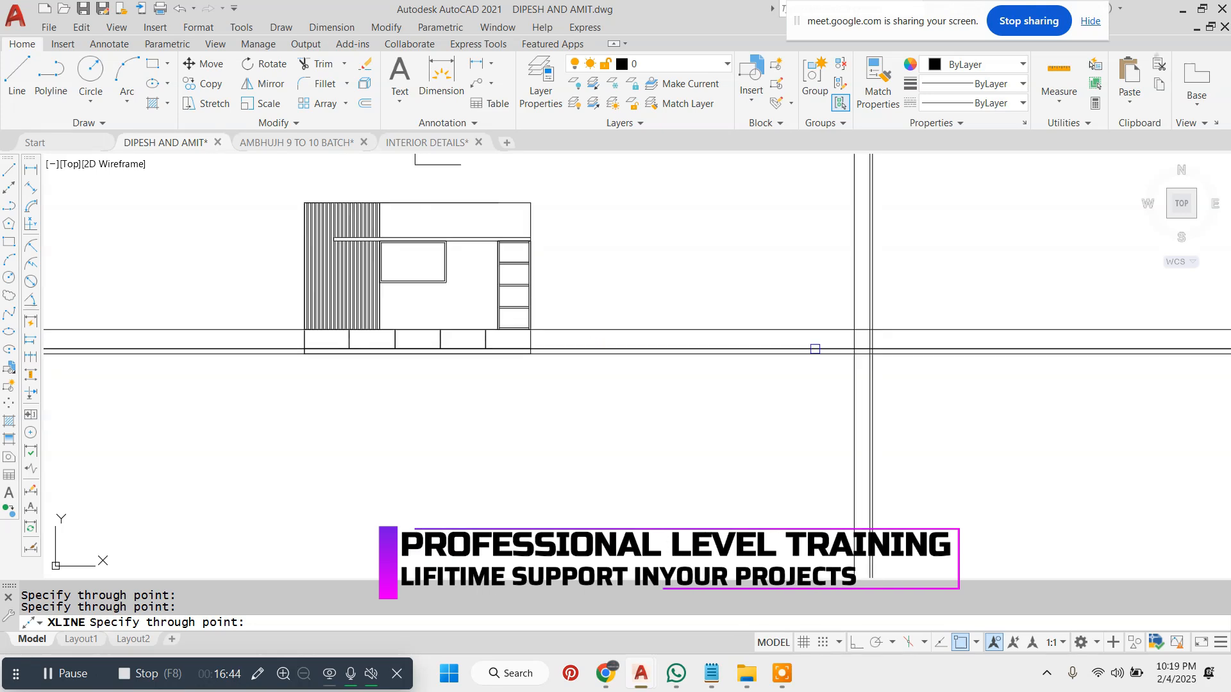
scroll(933, 340, "up", 4)
key("Escape")
key("Escape")
Trim the crossing construction lines into the section's lower end, with the wall down to the floor and the panel down to the skirting top.
type("tr")
key("Return")
left_click(634, 275)
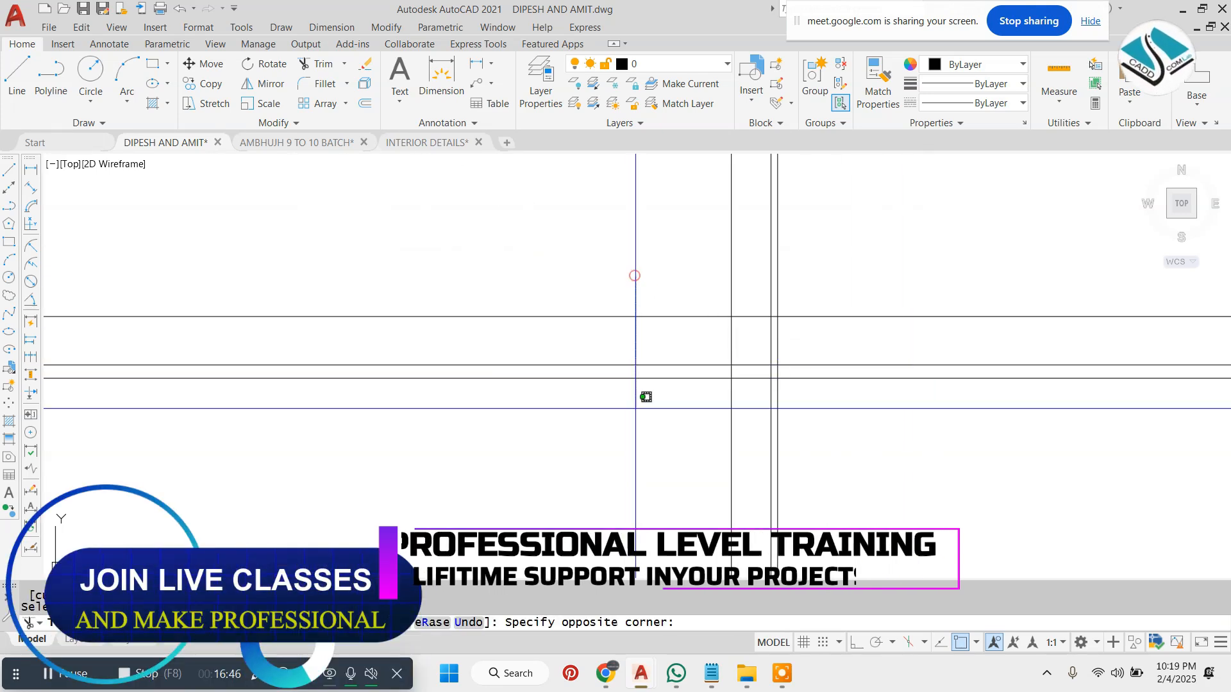
left_click(635, 442)
left_click(641, 458)
left_click(967, 527)
left_click(987, 272)
left_click(887, 491)
scroll(786, 358, "up", 6)
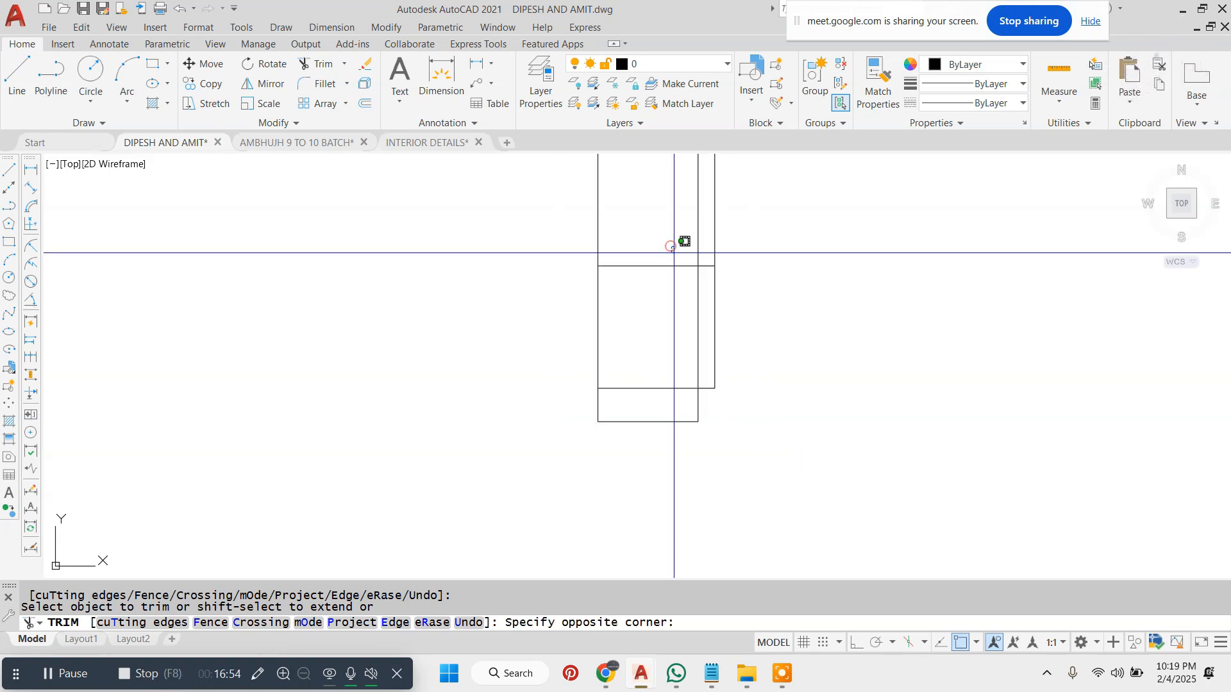
left_click(656, 393)
scroll(703, 398, "down", 3)
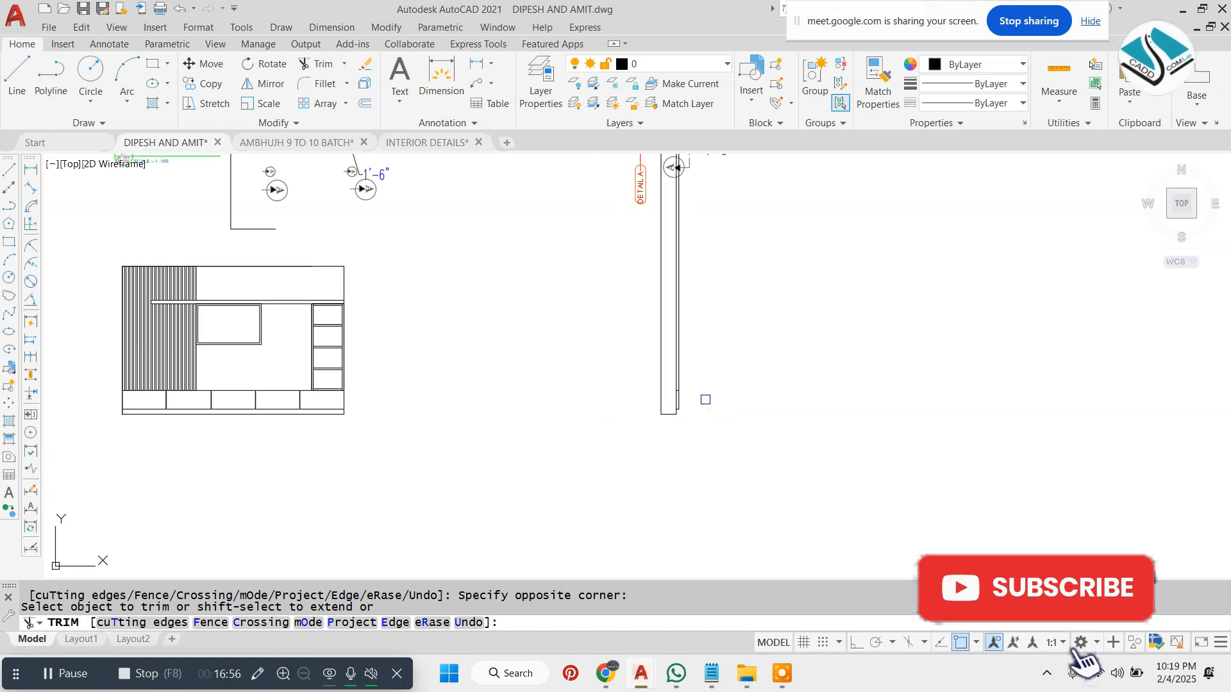
scroll(692, 401, "up", 5)
key("Escape")
key("Escape")
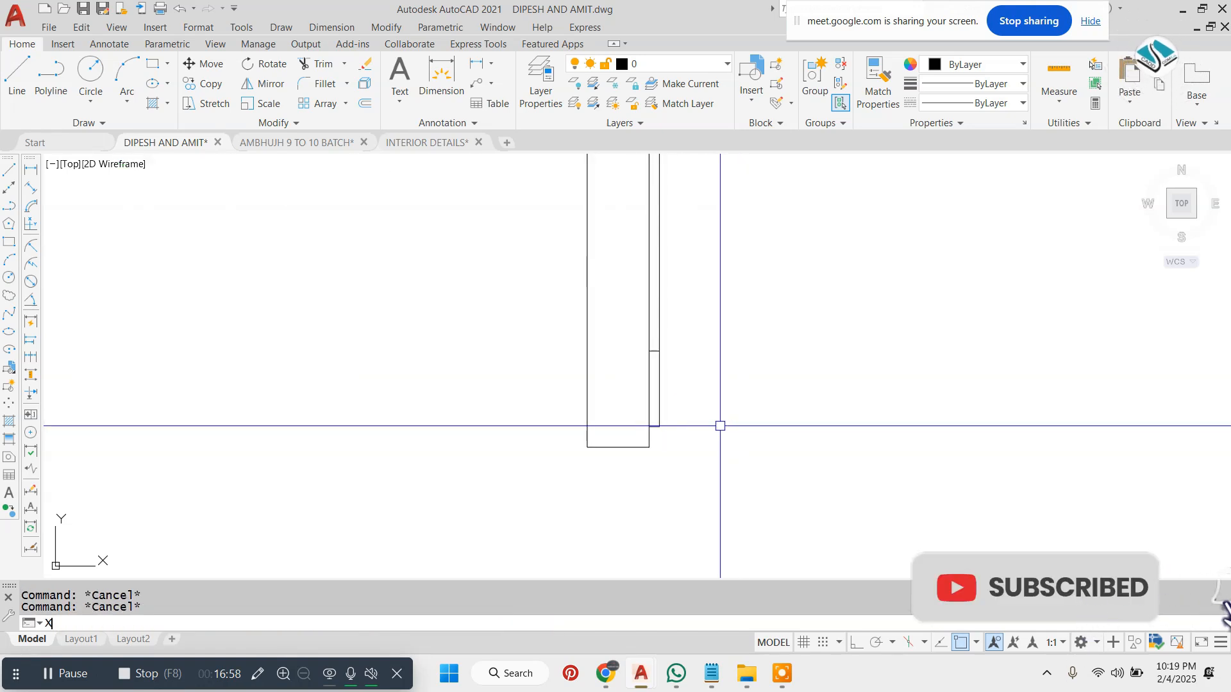
Draw horizontal construction lines from the elevation's top edge, both ledge edges and the base cabinet top across the section.
scroll(625, 435, "down", 6)
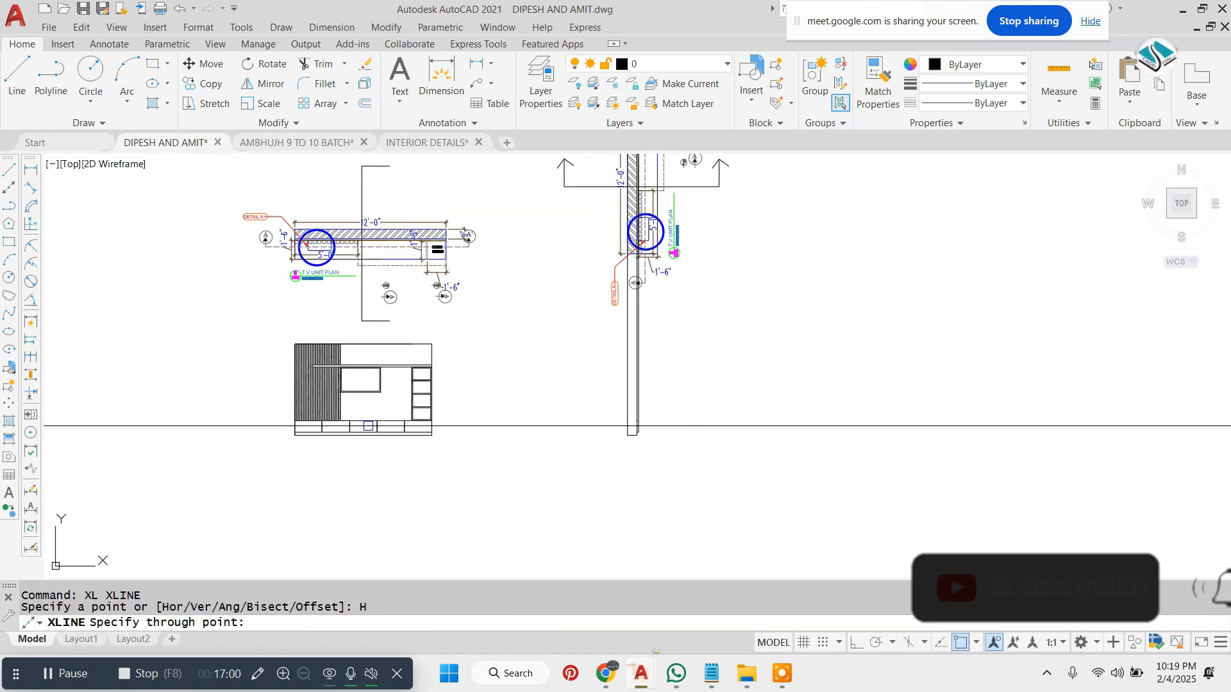
scroll(383, 431, "up", 2)
scroll(529, 430, "down", 2)
scroll(682, 184, "up", 2)
scroll(681, 186, "down", 2)
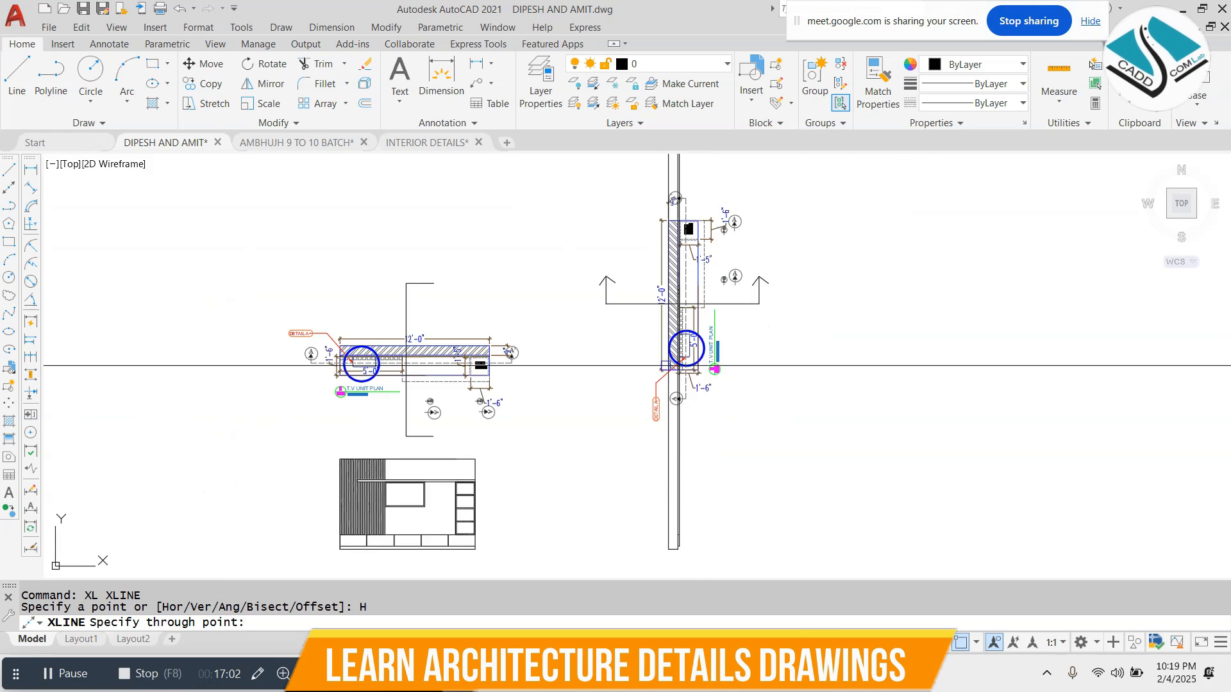
scroll(677, 262, "up", 4)
scroll(716, 259, "up", 2)
scroll(580, 439, "down", 2)
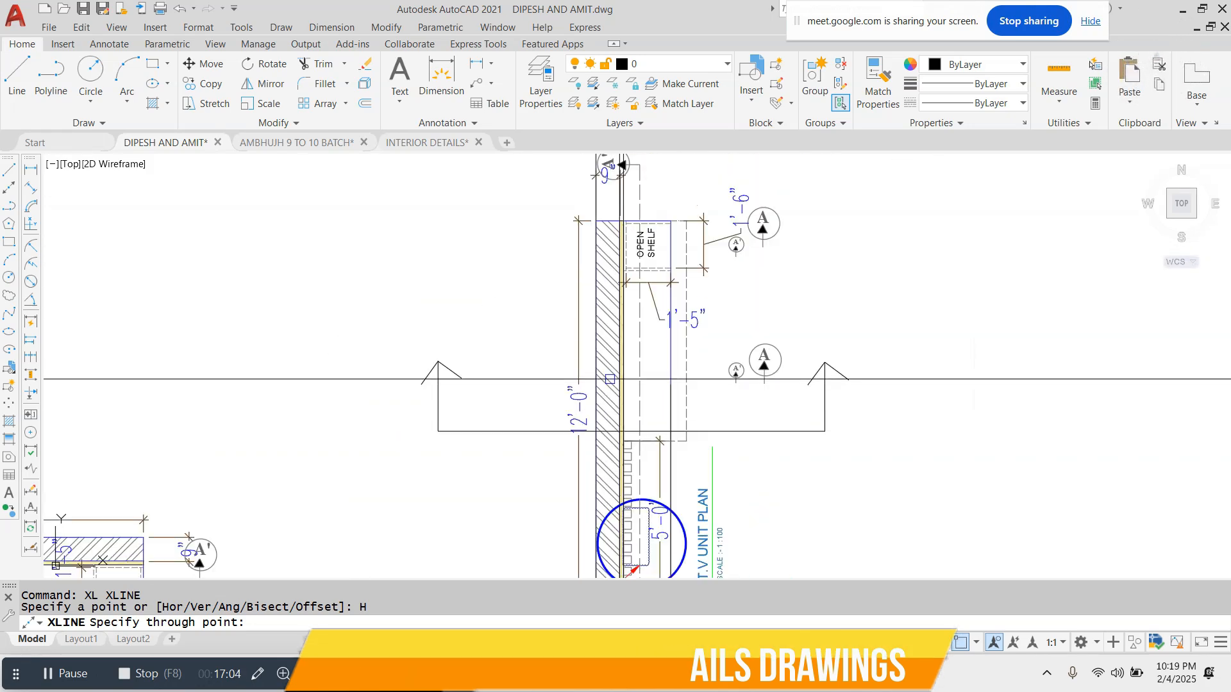
scroll(666, 235, "up", 2)
scroll(630, 267, "down", 3)
scroll(532, 424, "up", 3)
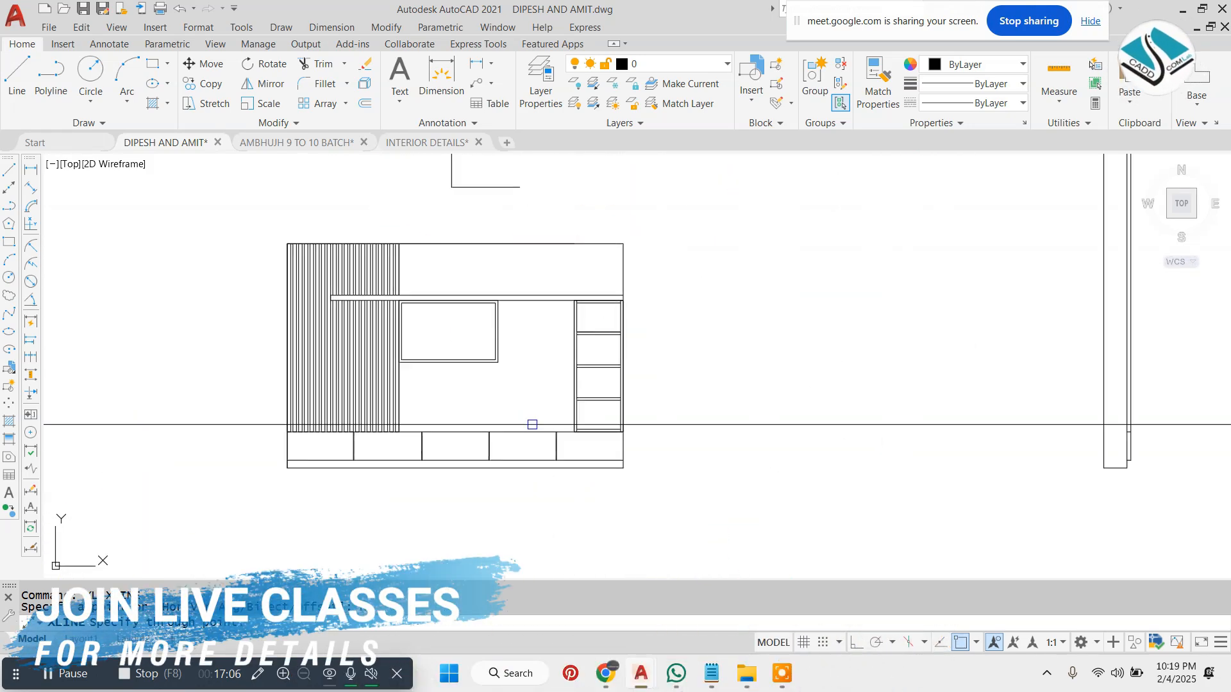
scroll(558, 386, "down", 3)
scroll(523, 407, "up", 3)
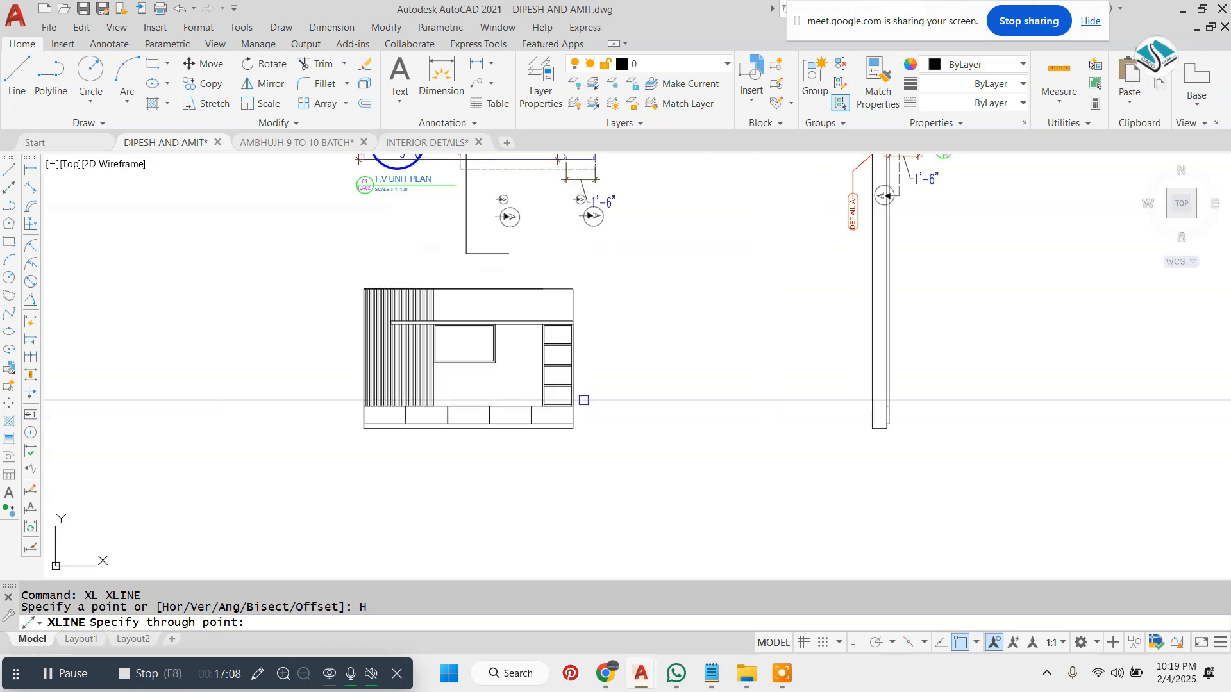
scroll(518, 445, "up", 5)
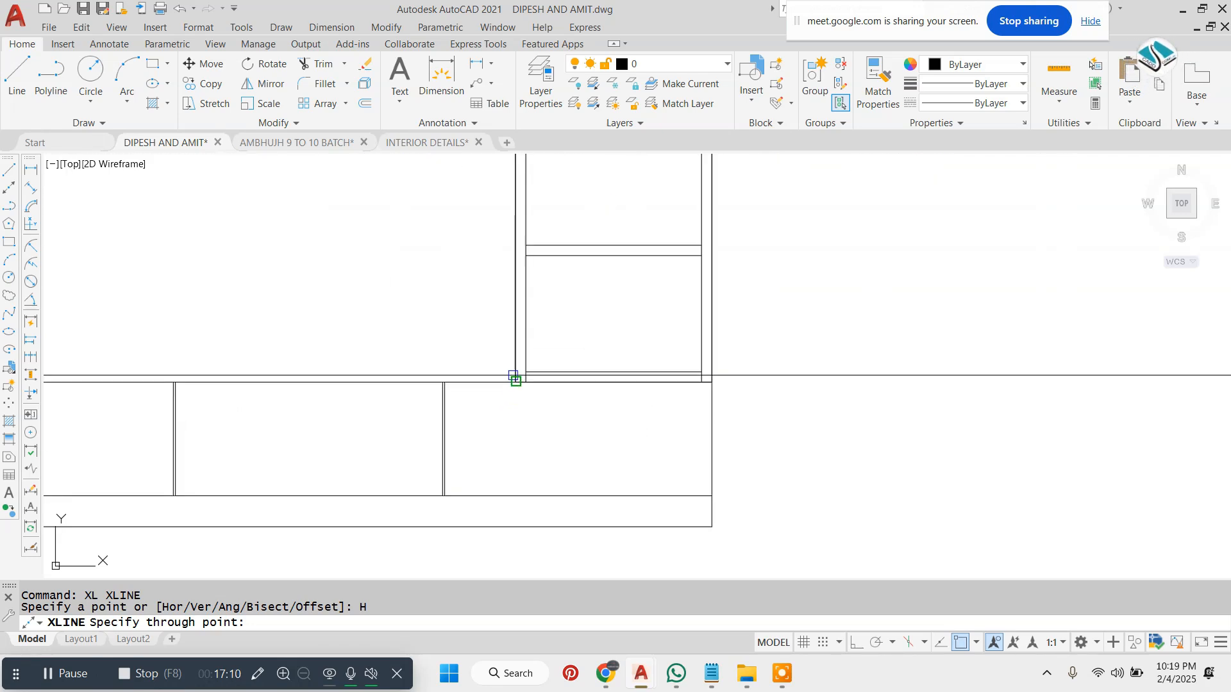
scroll(593, 525, "down", 6)
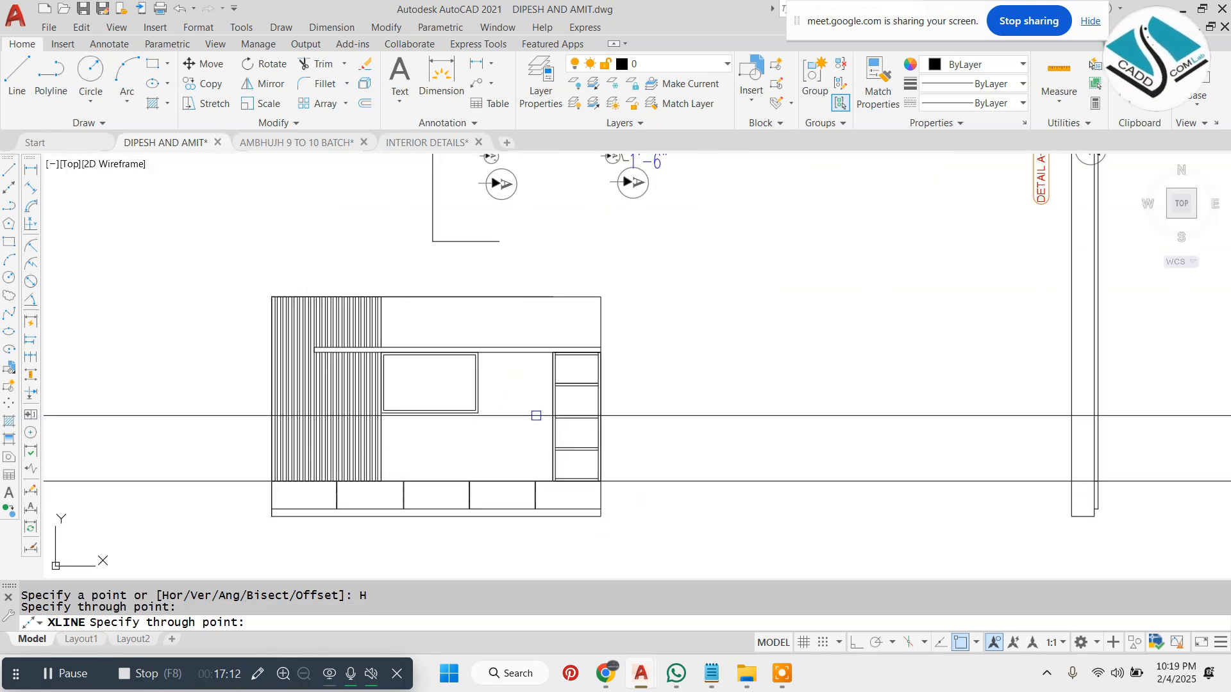
scroll(539, 352, "up", 6)
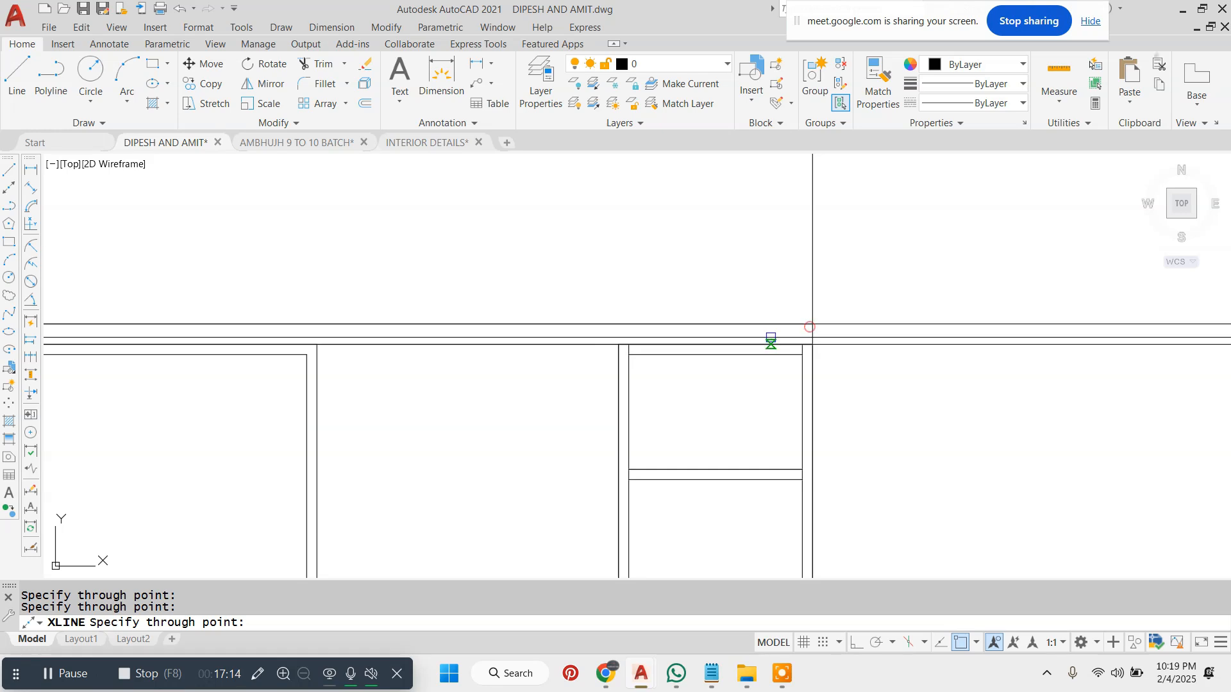
scroll(770, 337, "down", 5)
scroll(640, 331, "up", 5)
scroll(661, 323, "down", 5)
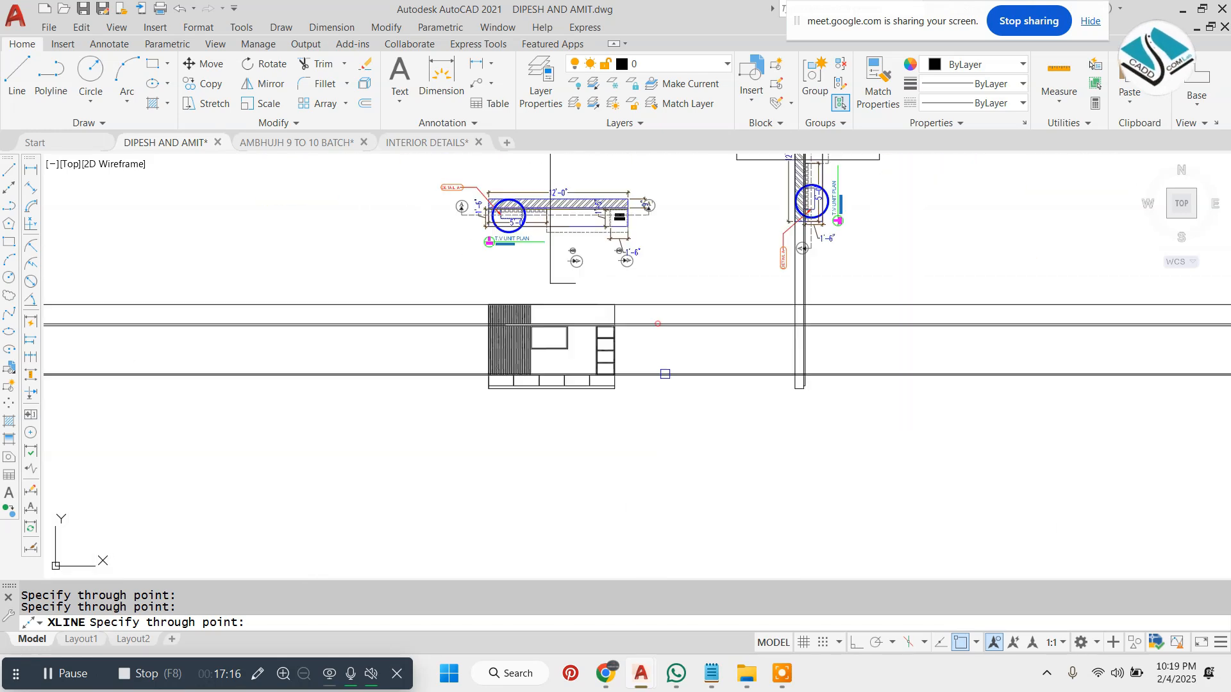
scroll(854, 324, "up", 5)
Trim the section's vertical lines above the top edge and the horizontal lines on both sides of the wall section.
key("space")
key("space")
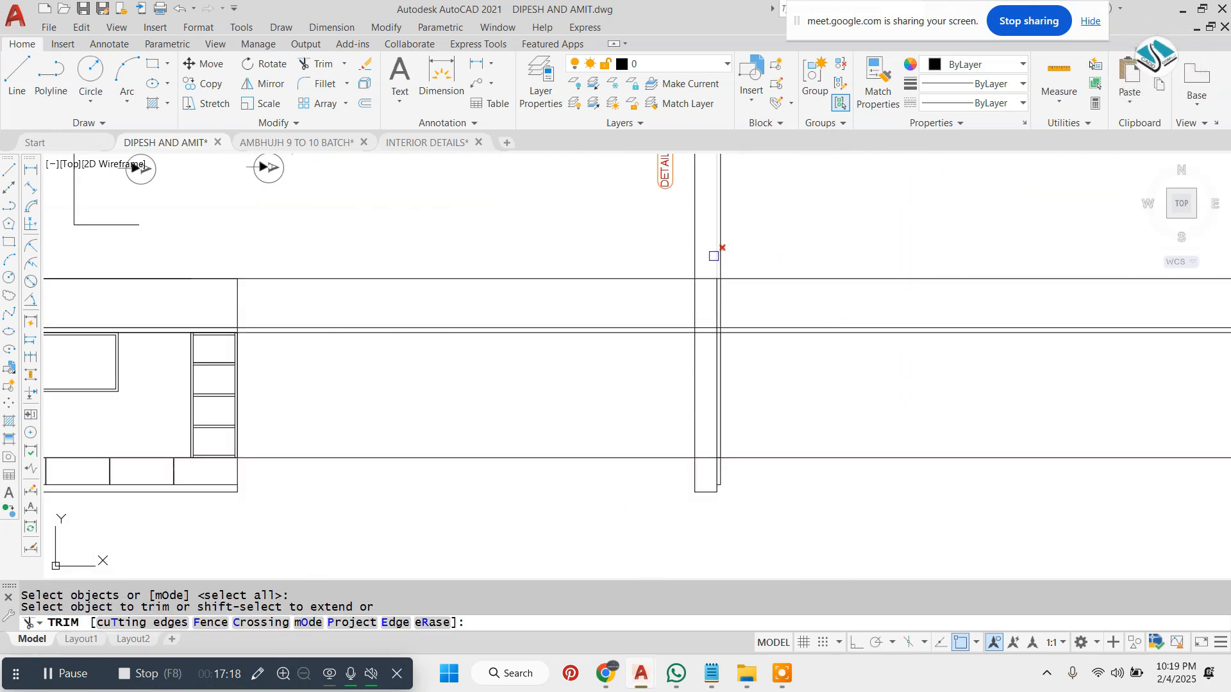
left_click(805, 225)
left_click(641, 260)
left_click(635, 263)
left_click(634, 511)
left_click(604, 497)
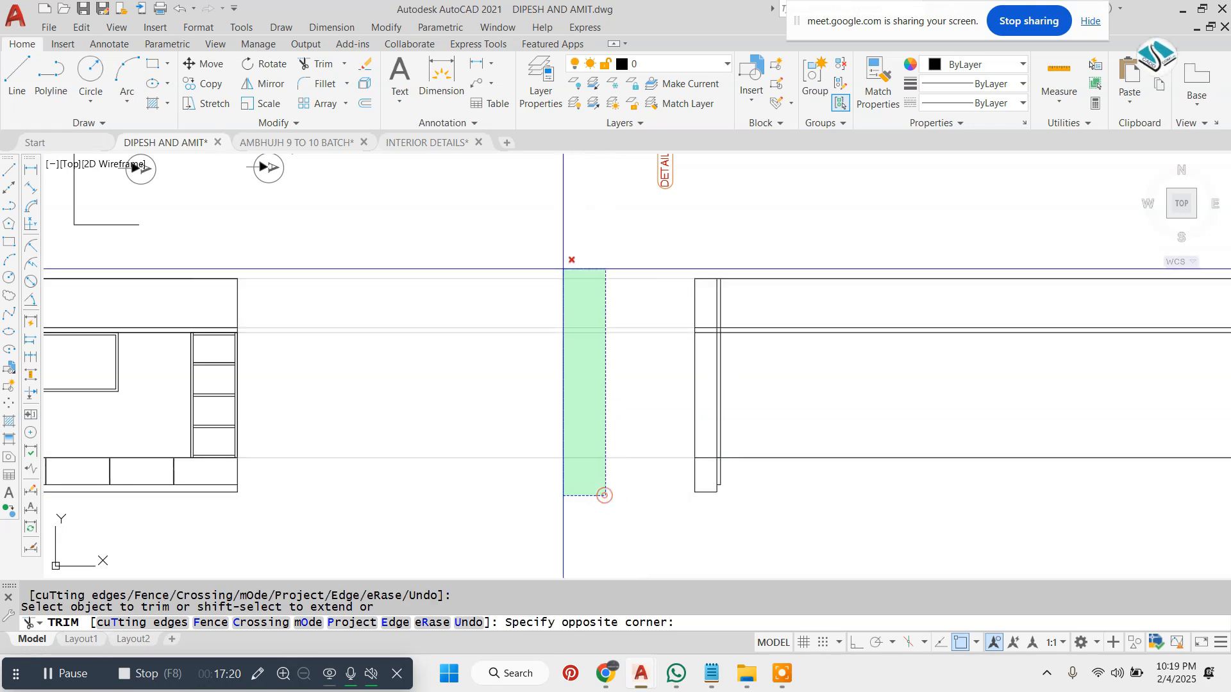
left_click(563, 267)
left_click(865, 308)
left_click(797, 535)
key("Escape")
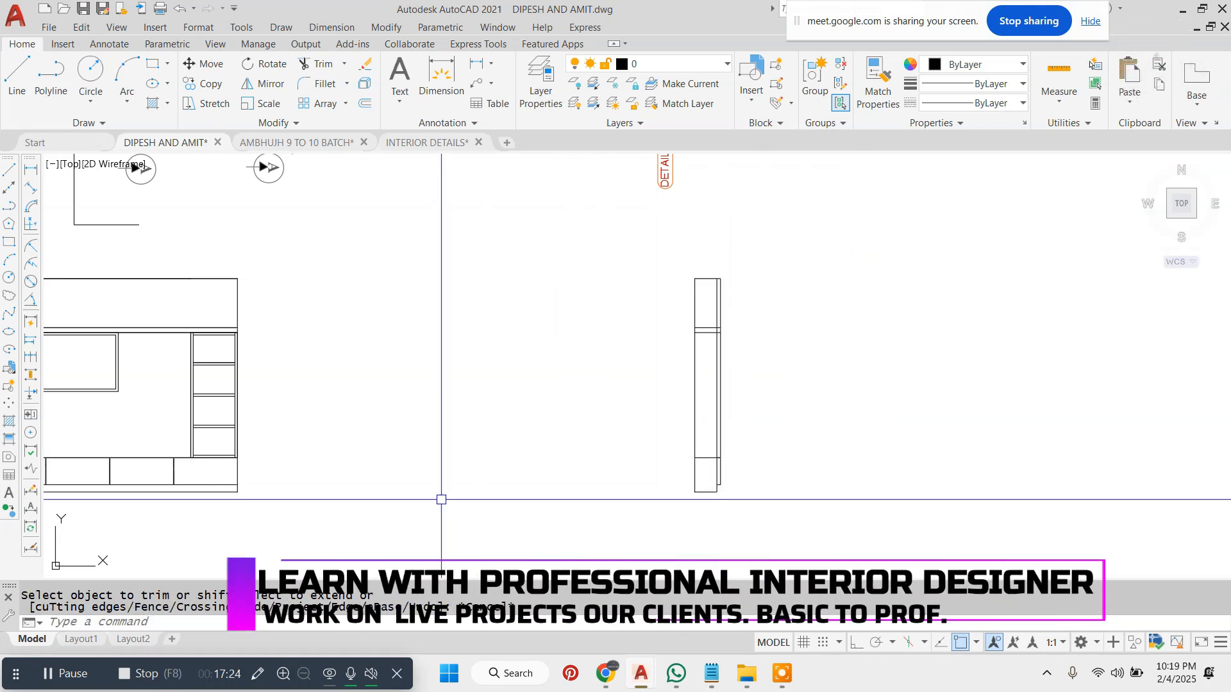
Draw a horizontal construction line from the upper edge of the open shelf unit's bottom board across the section.
type("xl")
key("Return")
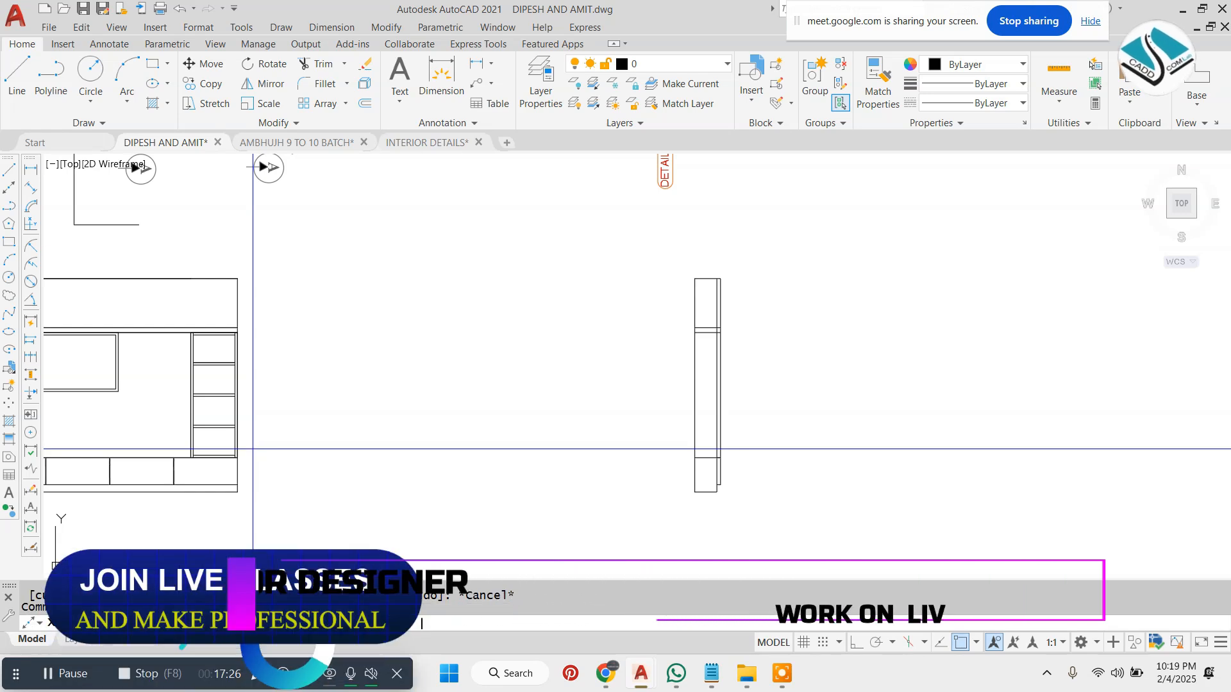
type("h")
key("Return")
scroll(129, 449, "up", 5)
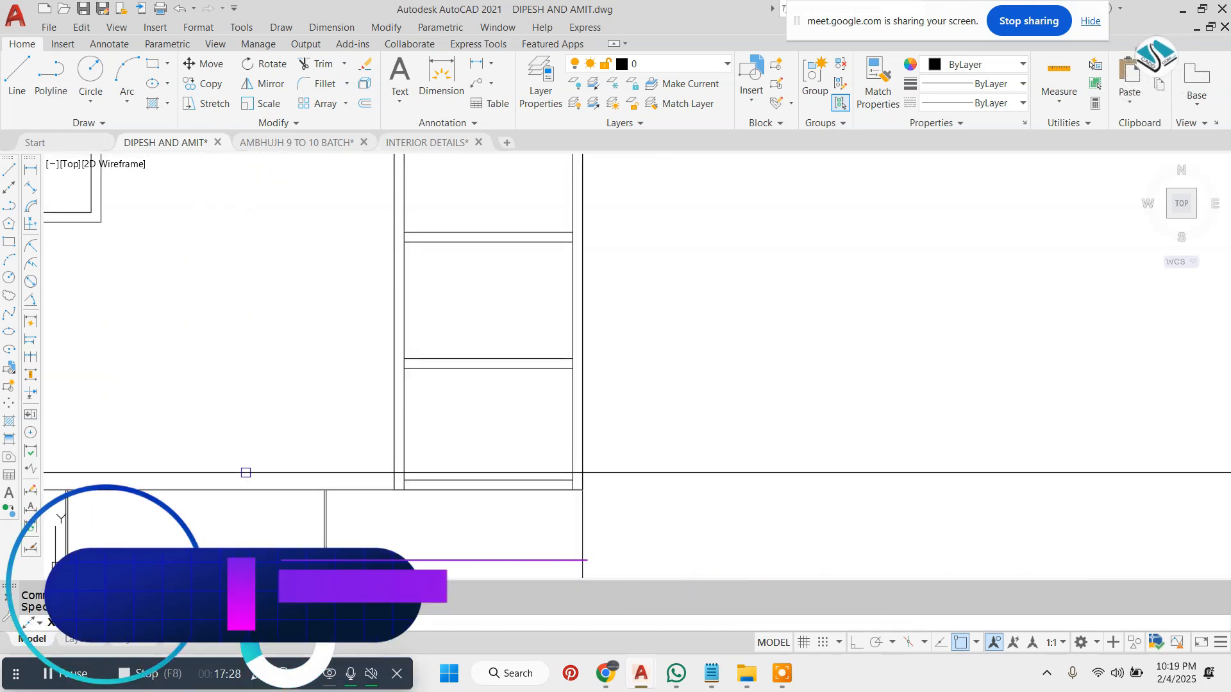
key("Escape")
Trim the horizontal lines at the base cabinet top so that they span only the panel strip of the section.
scroll(413, 477, "down", 5)
scroll(763, 447, "up", 5)
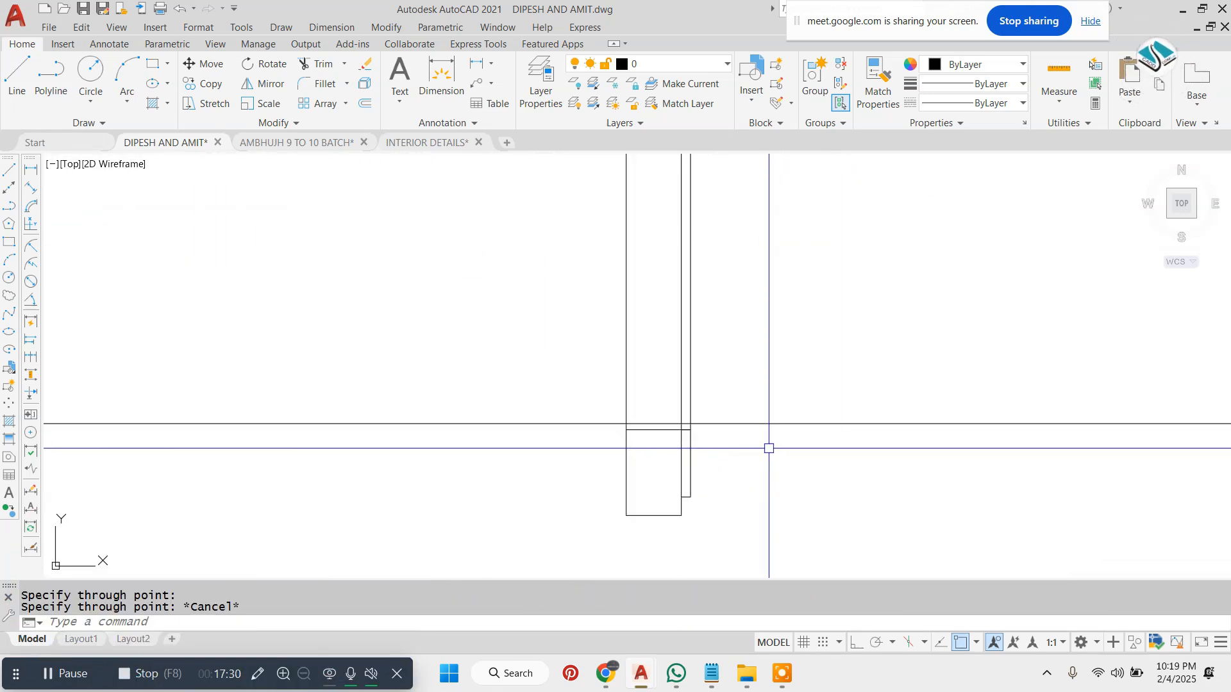
type("tr")
key("Return")
key("Return")
left_click(321, 359)
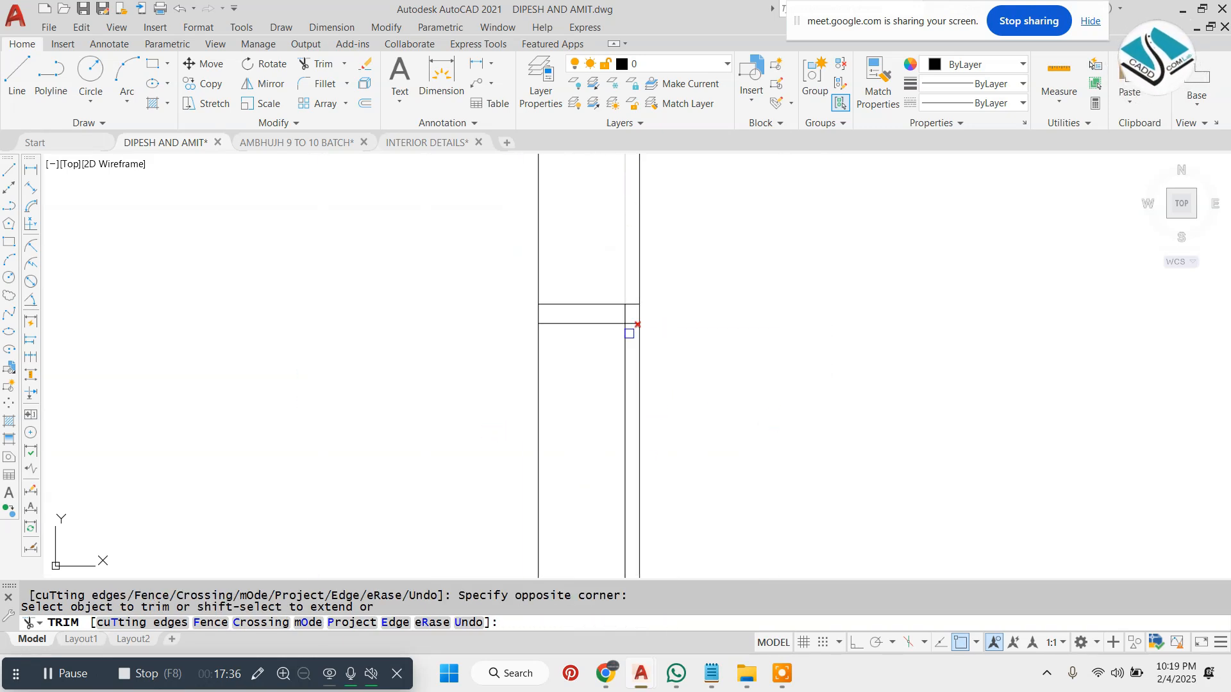
key("Escape")
Erase the two horizontal ledge lines from the wall section.
left_click(609, 304)
left_click(588, 371)
type("e")
key("Return")
scroll(596, 349, "down", 4)
key("Escape")
key("Escape")
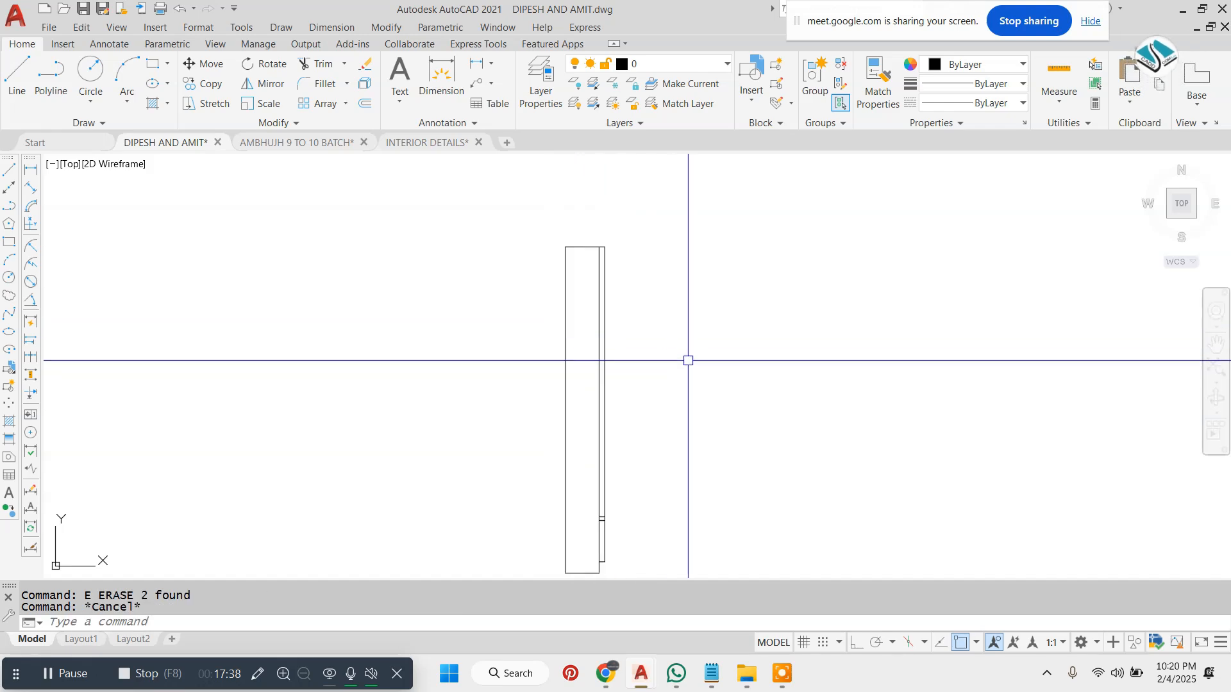
Erase the leftover horizontal construction line pieces beside the T.V. unit elevation.
scroll(643, 377, "down", 6)
left_click(258, 305)
left_click(236, 441)
type("e")
key("Return")
scroll(515, 448, "down", 4)
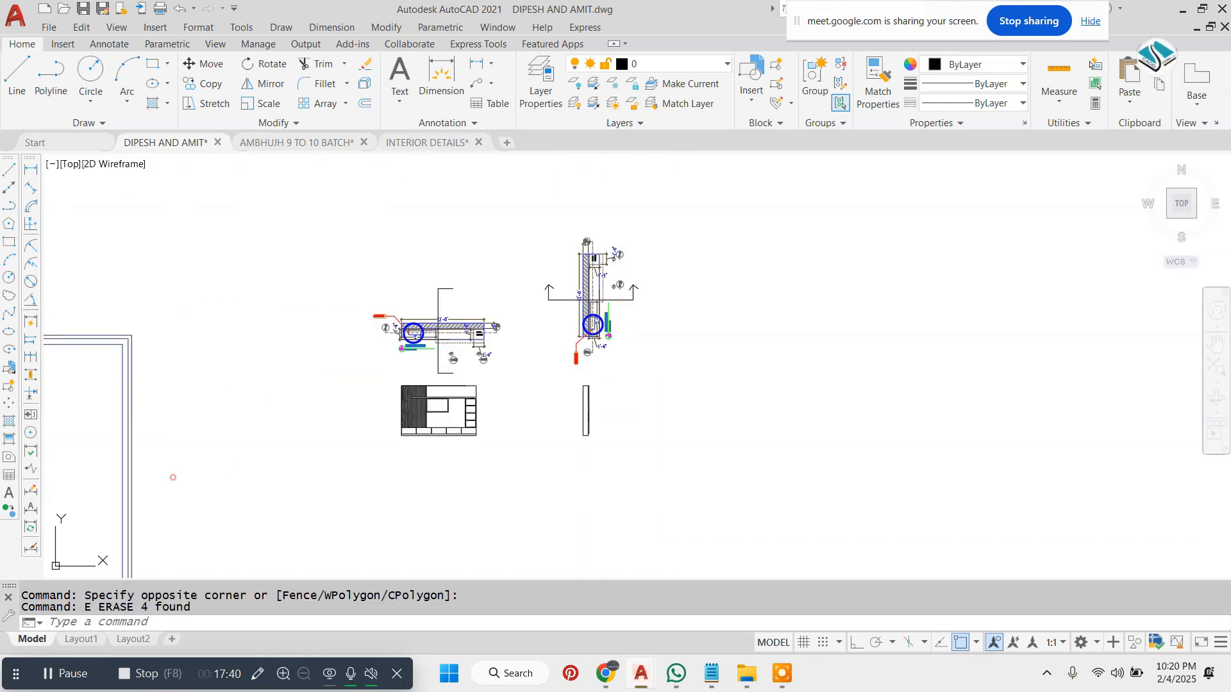
key("Escape")
Draw vertical construction lines from the open shelf's front edge and the outer dashed edge of the rotated plan down past the section.
scroll(586, 262, "up", 4)
scroll(589, 256, "up", 7)
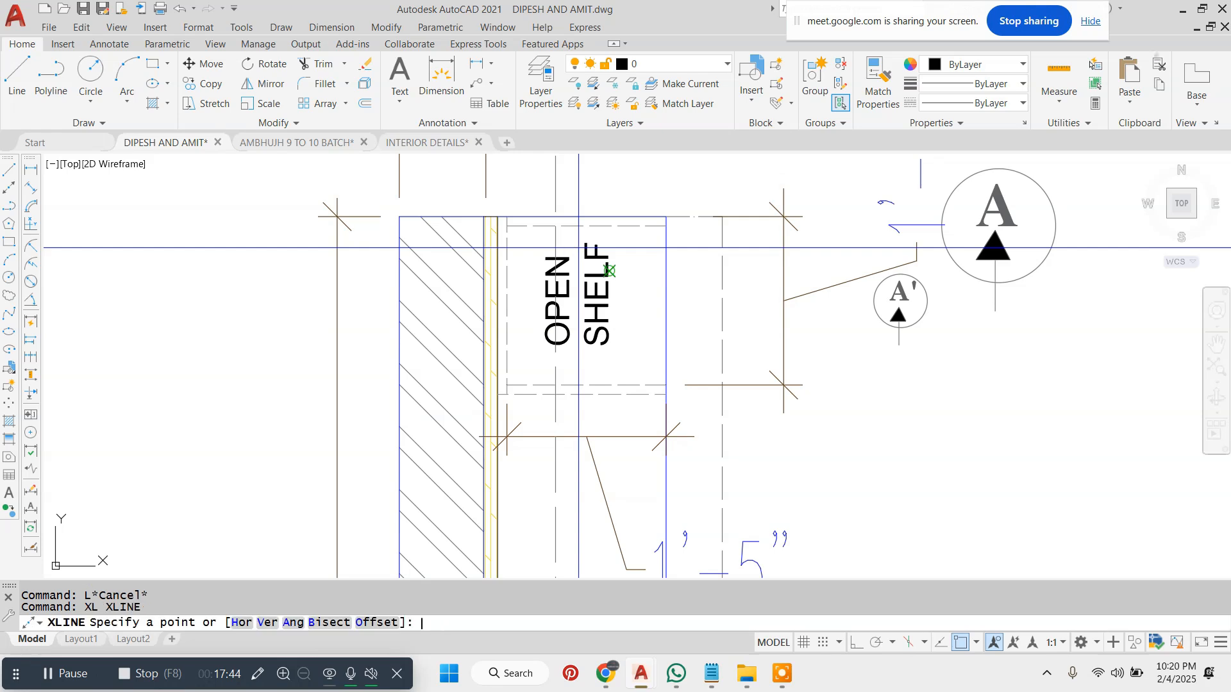
type("v")
key("Return")
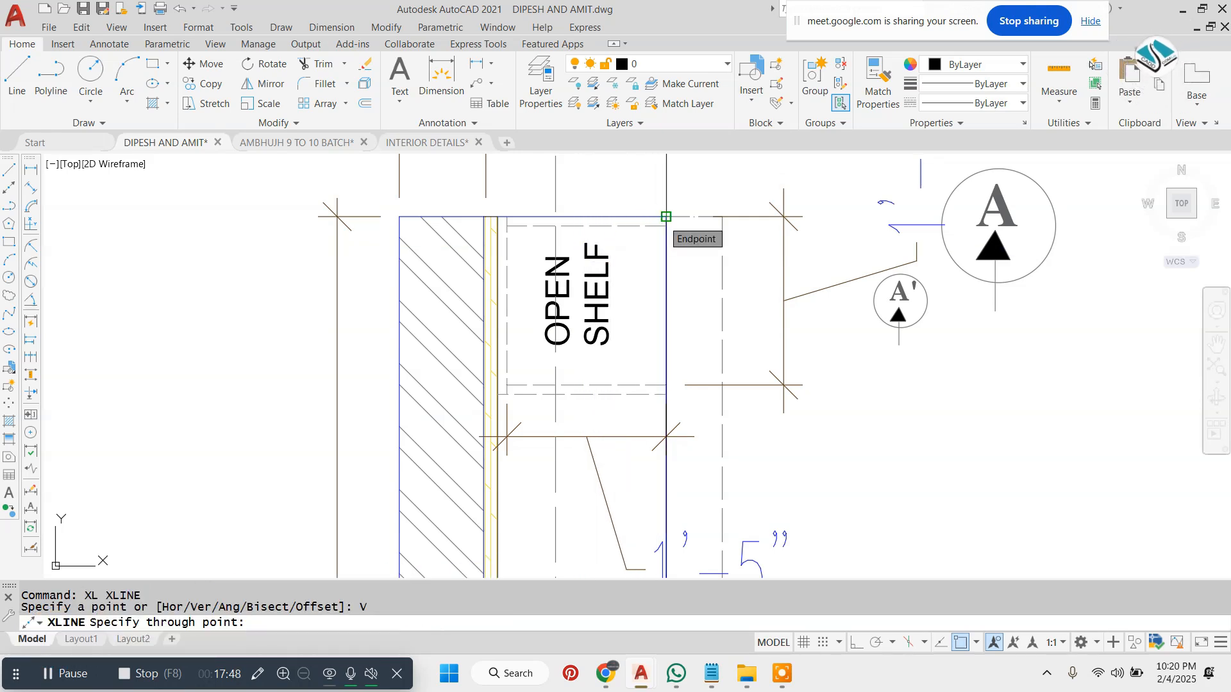
scroll(666, 217, "down", 2)
scroll(656, 222, "down", 3)
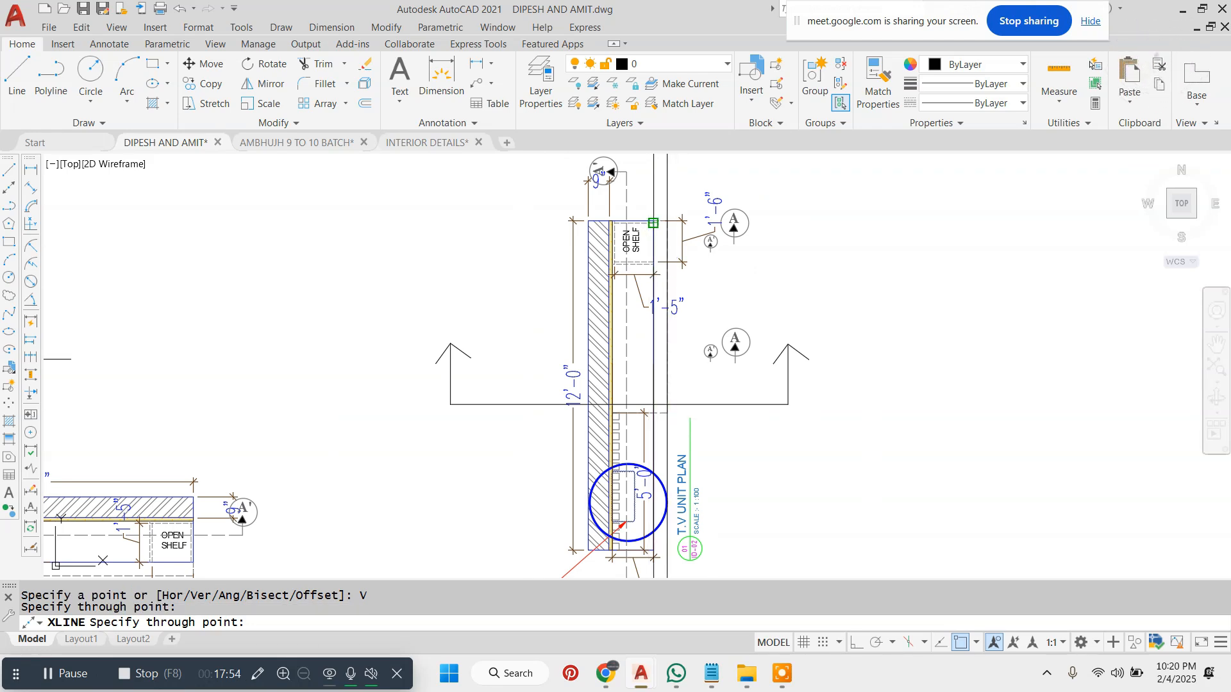
scroll(638, 195, "down", 3)
scroll(639, 287, "up", 5)
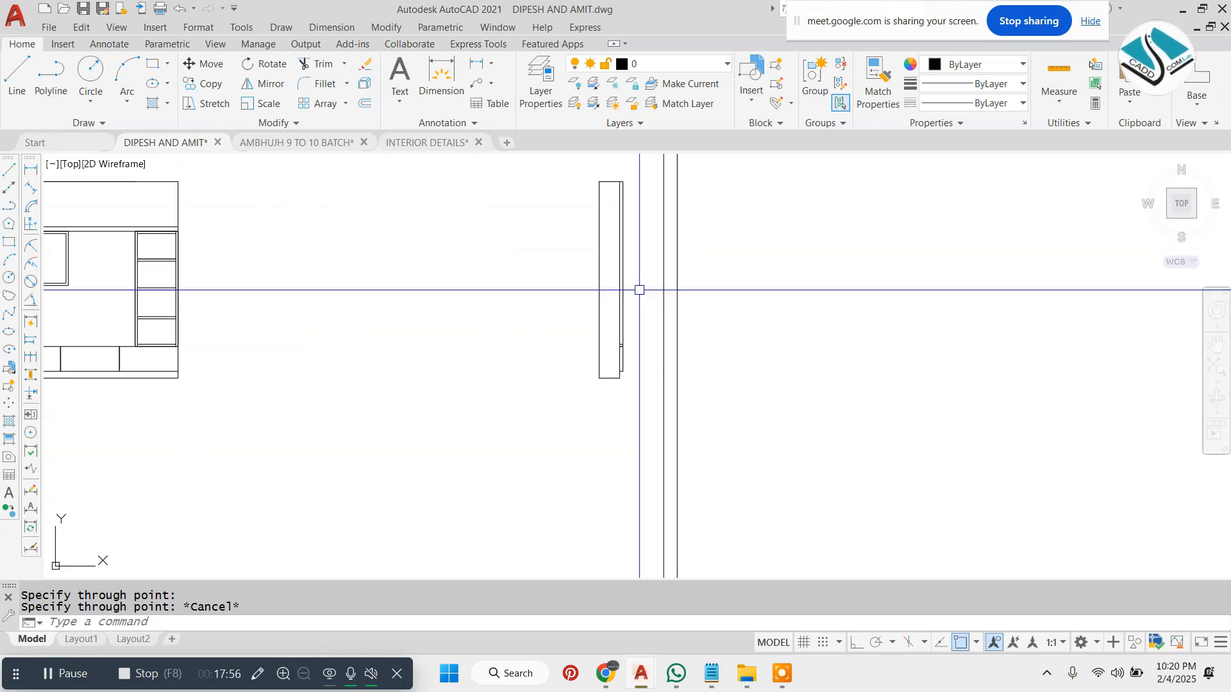
key("Escape")
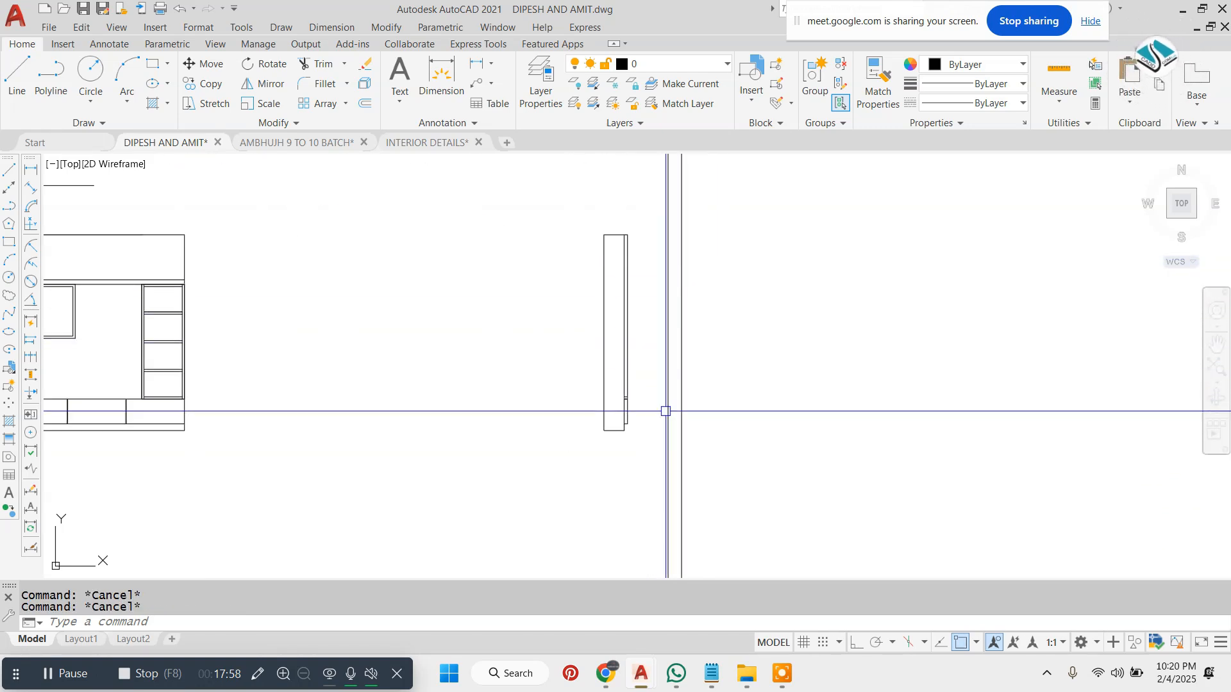
Try to erase the vertical construction lines beside the wall section.
scroll(664, 411, "down", 2)
scroll(657, 314, "up", 2)
left_click(698, 291)
left_click(671, 329)
type("e")
key("Return")
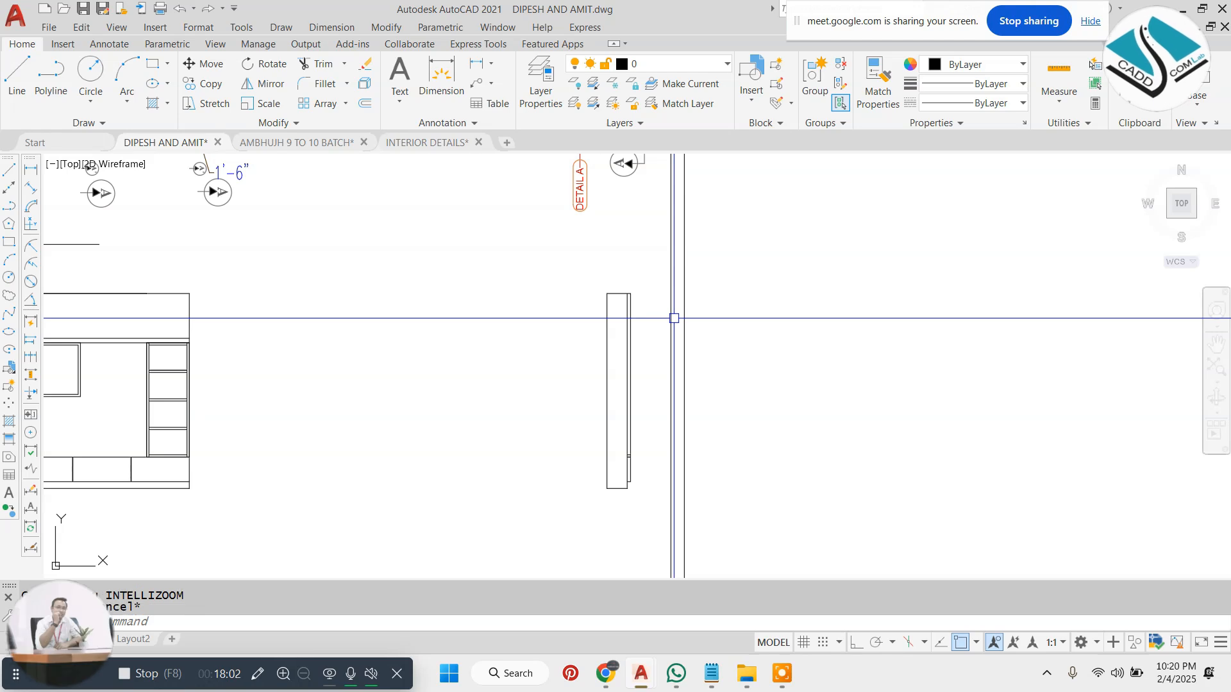
Extend the section's floor line to the outer vertical line and draw a horizontal construction line from the elevation's base cabinet top.
scroll(640, 455, "up", 2)
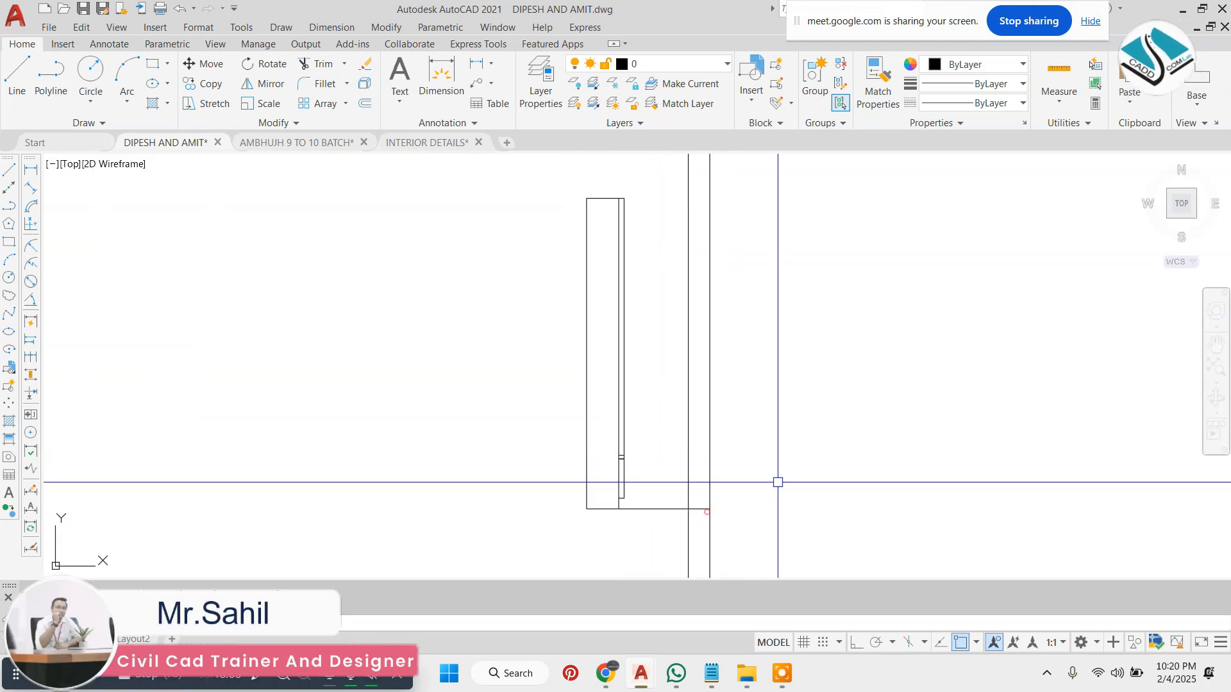
scroll(661, 493, "down", 2)
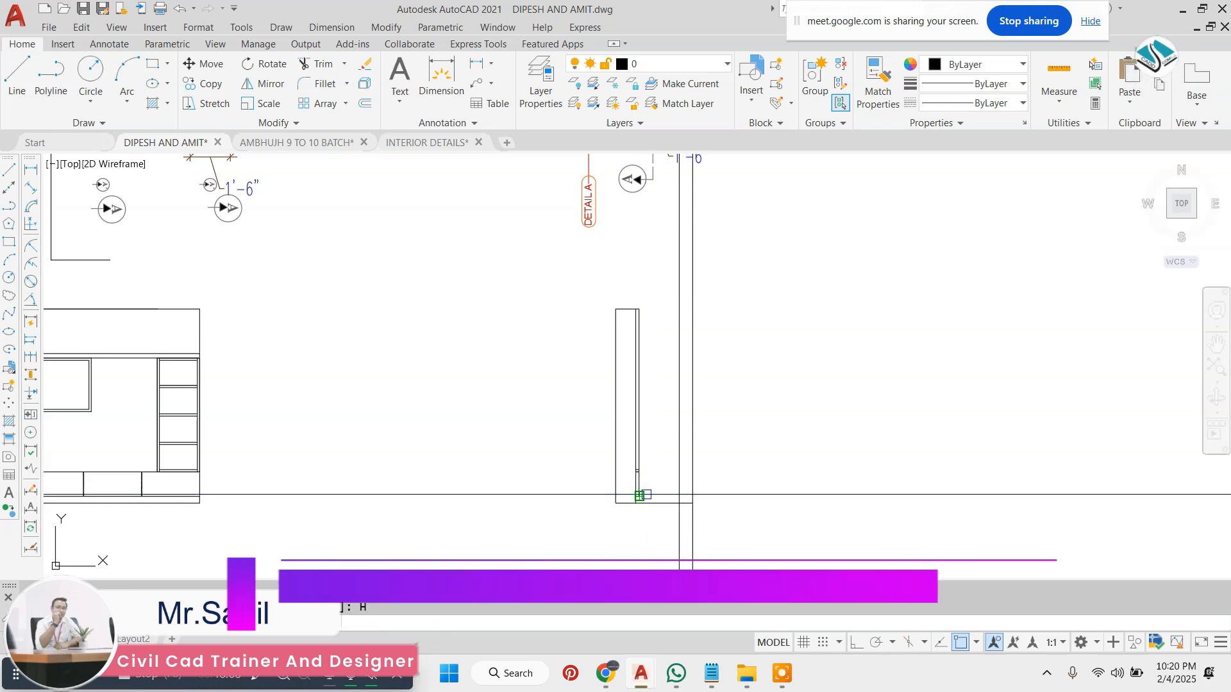
type("H")
key("Return")
scroll(157, 494, "up", 3)
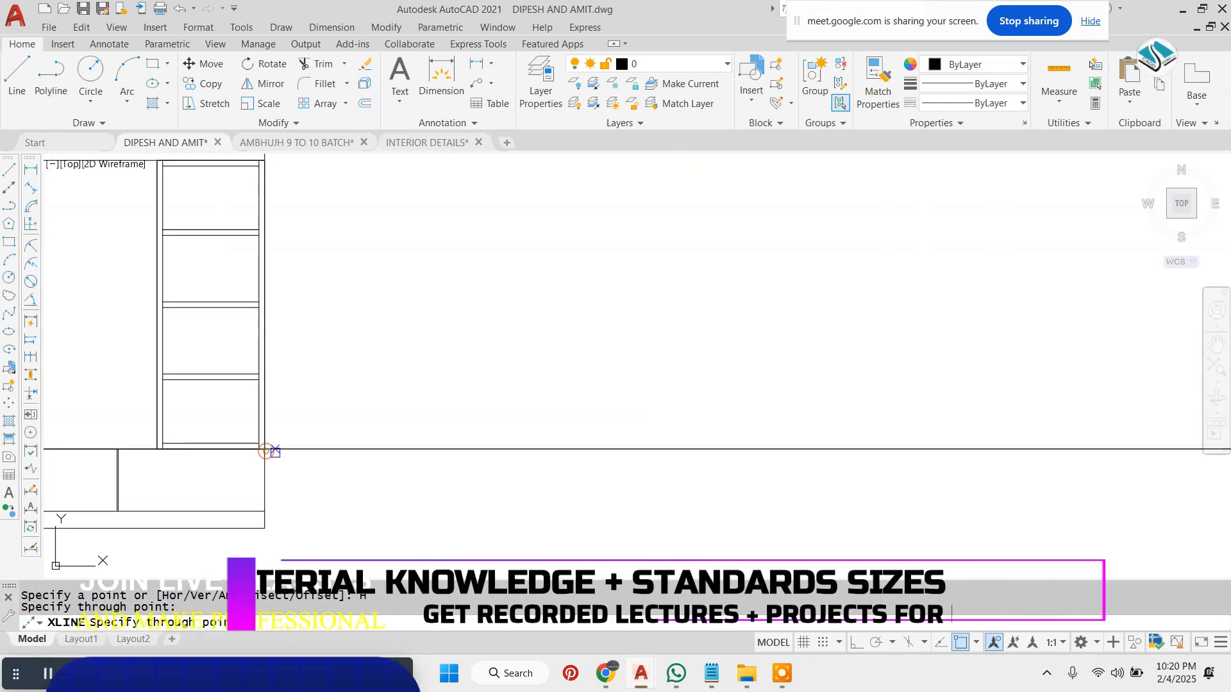
scroll(269, 449, "down", 3)
scroll(639, 439, "up", 4)
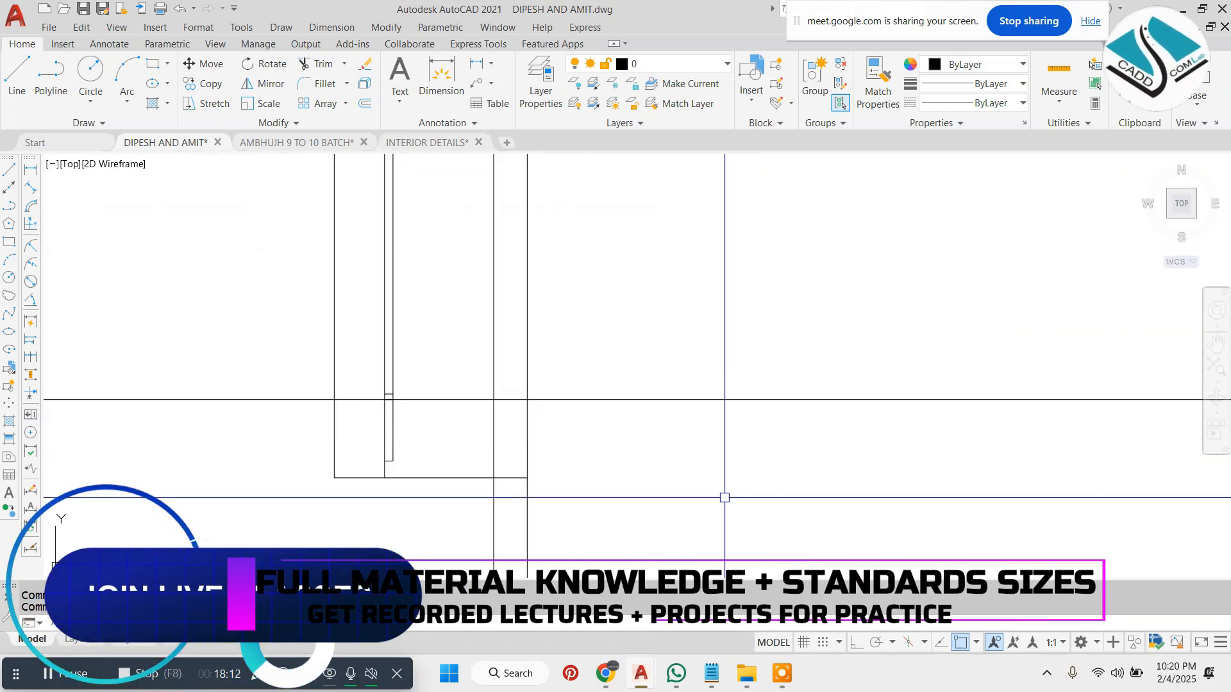
key("Escape")
key("Escape")
Draw a horizontal construction line through the lower end of the section's panel strip for the skirting.
type("X")
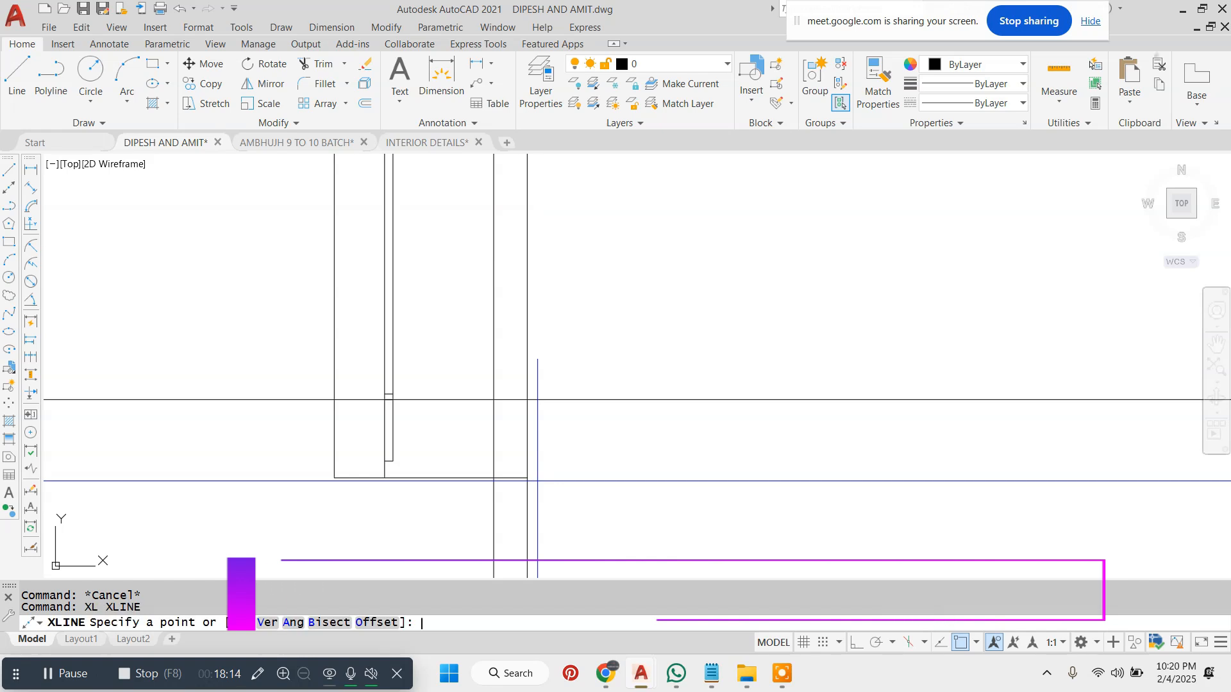
type("H")
key("Return")
left_click(388, 460)
key("Escape")
key("Escape")
Trim the cabinet top and skirting lines to the section's outer vertical line, removing their pieces left of and inside the wall.
type("T")
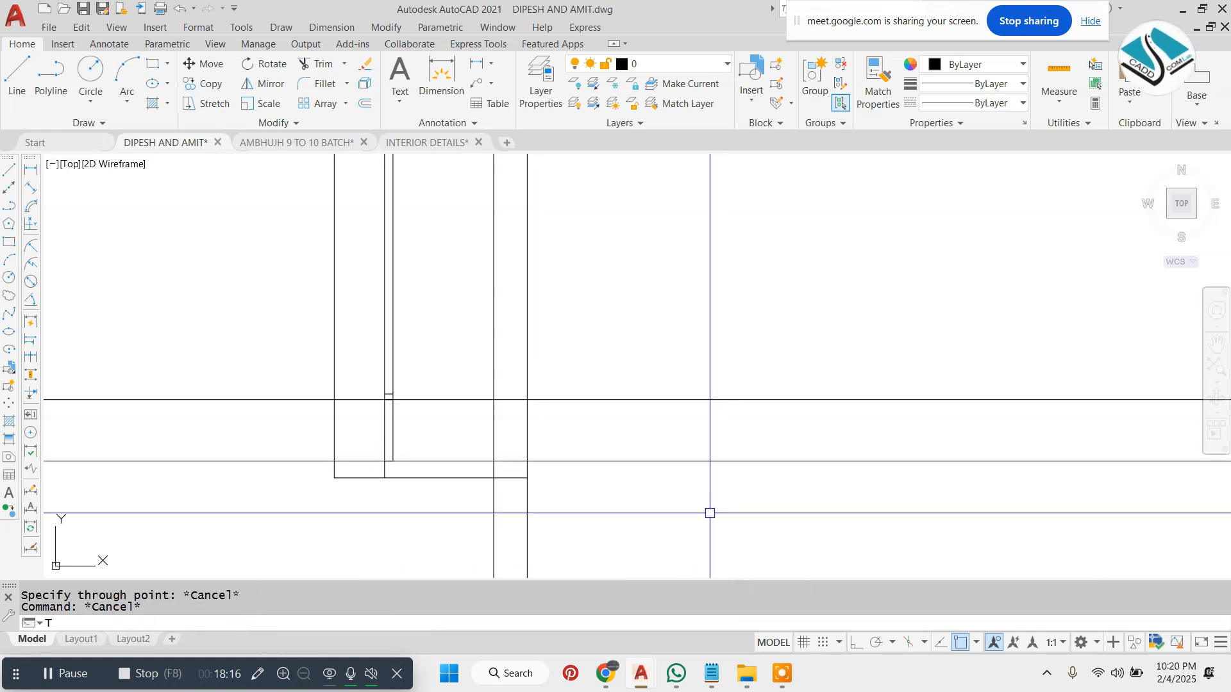
key("Return")
left_click(641, 339)
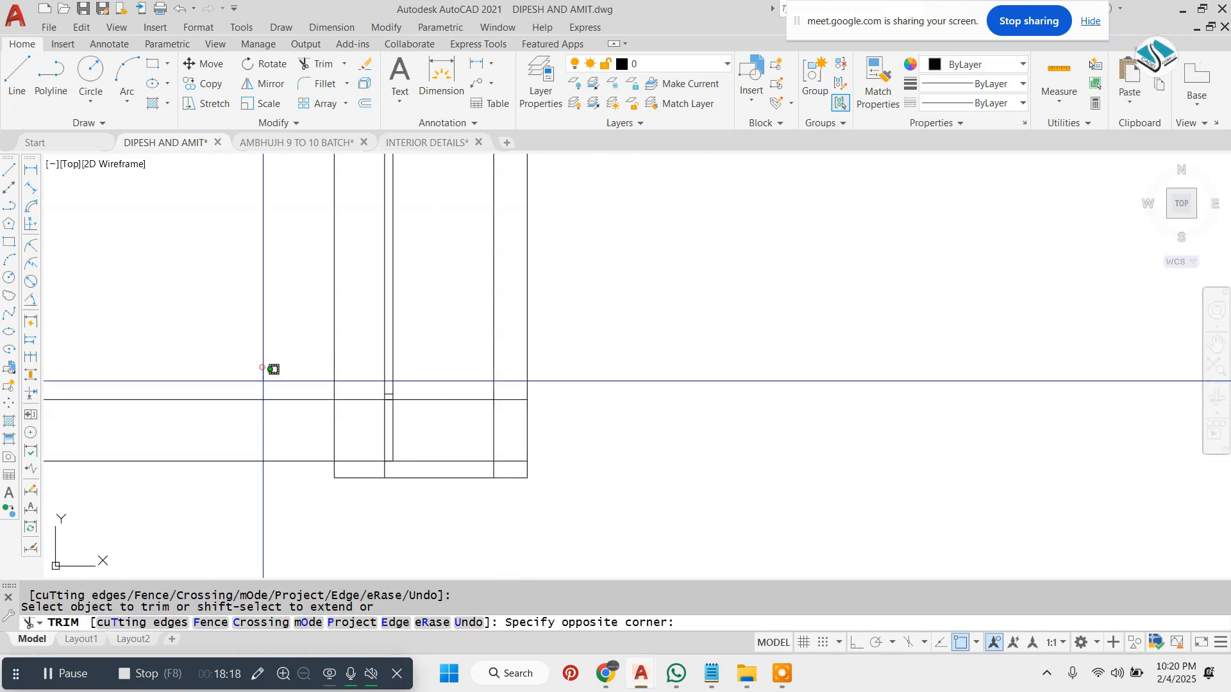
left_click(261, 368)
scroll(357, 404, "up", 2)
left_click(388, 316)
left_click(354, 484)
Erase the short horizontal lines that cross the panel strip at the base cabinet top.
scroll(396, 380, "up", 7)
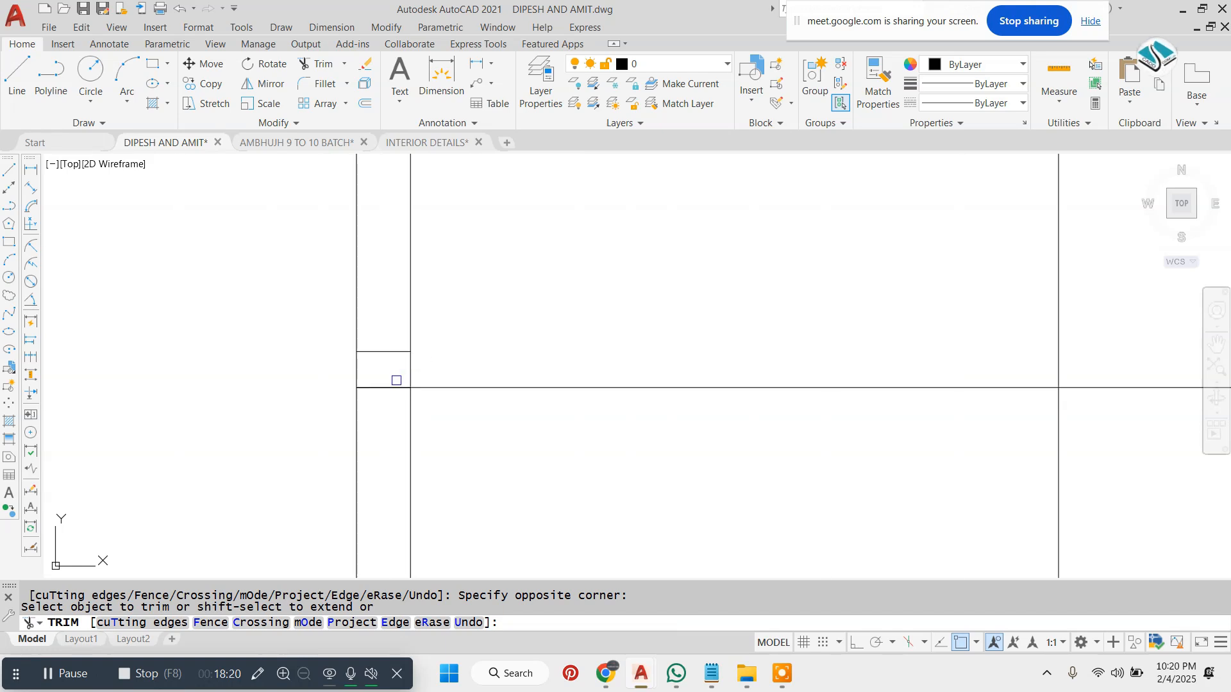
left_click(396, 380)
left_click(349, 333)
key("Escape")
left_click(331, 310)
left_click(515, 373)
type("E")
key("Return")
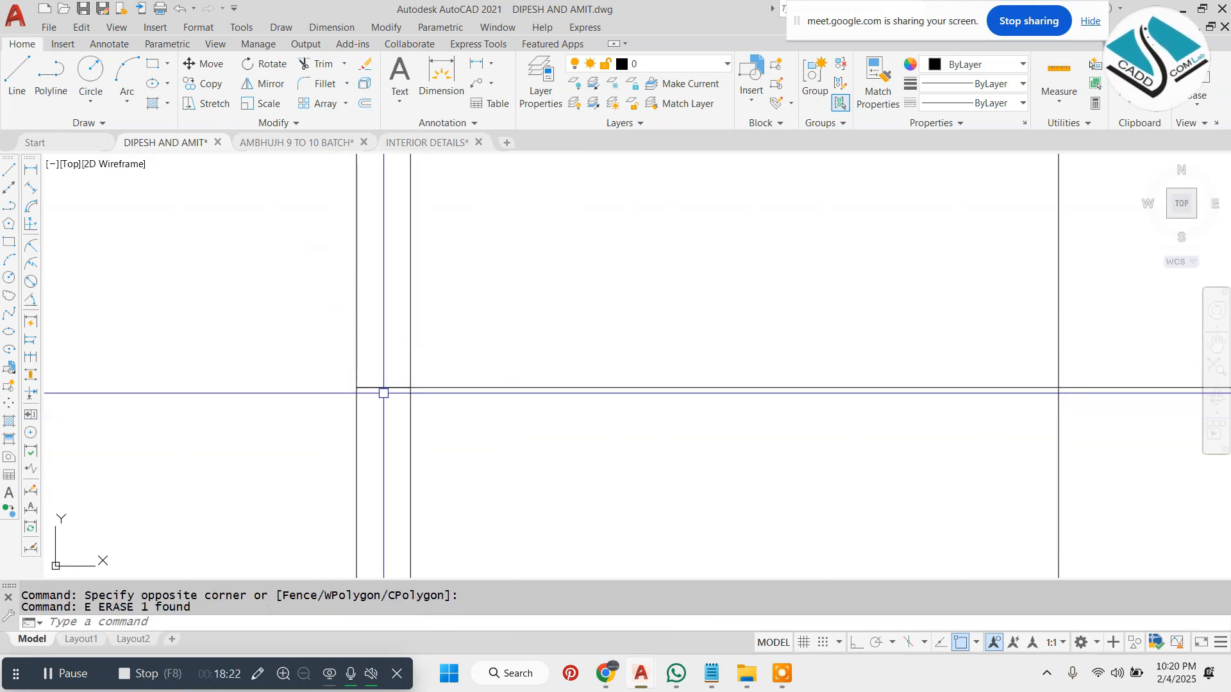
left_click(385, 385)
type("E")
key("Return")
Remove the piece of the cabinet top line inside the panel strip so that the line starts at the strip's outer face.
scroll(467, 333, "down", 7)
key("Escape")
scroll(482, 342, "up", 5)
type("TR")
key("Return")
key("Return")
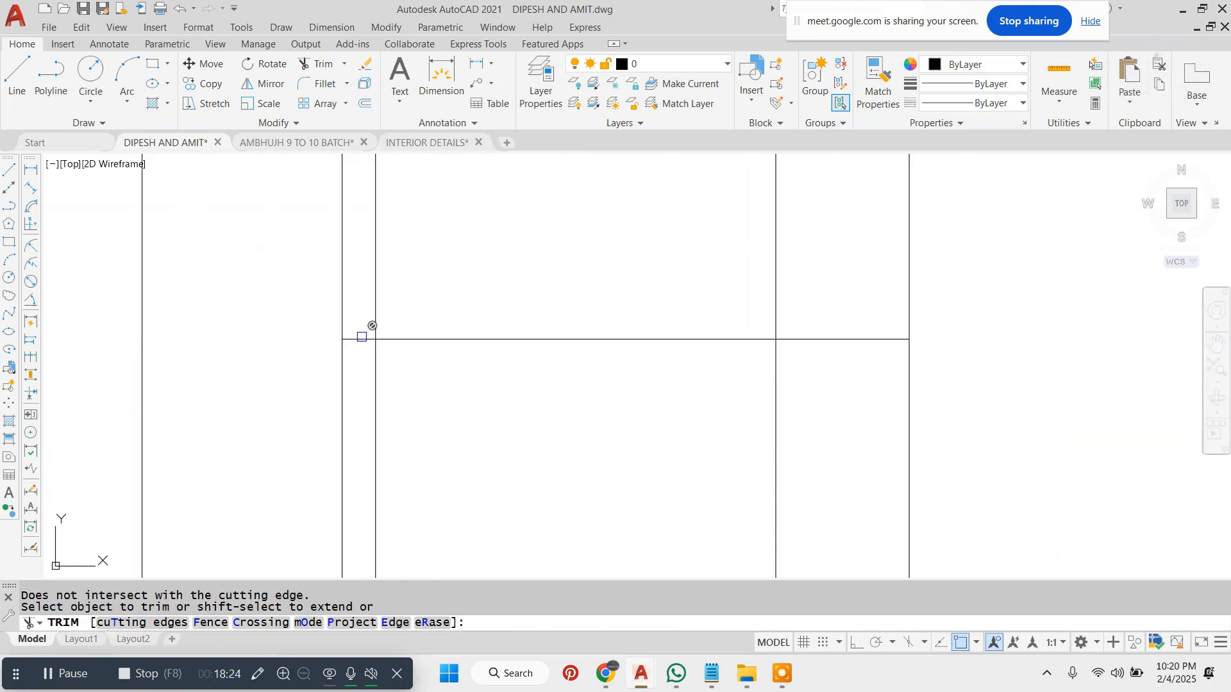
left_click(362, 336)
key("Escape")
left_click(365, 337)
type("E")
key("Return")
key("Escape")
scroll(467, 348, "down", 6)
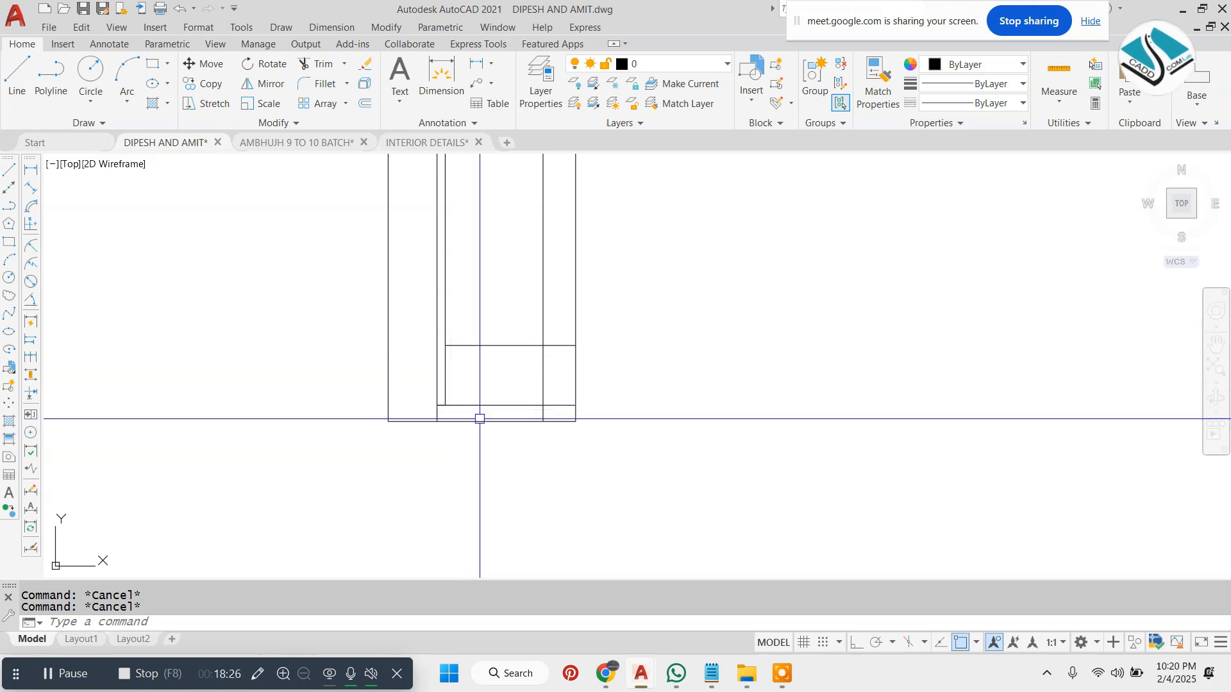
Extend the panel strip's outer vertical line down to the floor line.
scroll(440, 410, "up", 2)
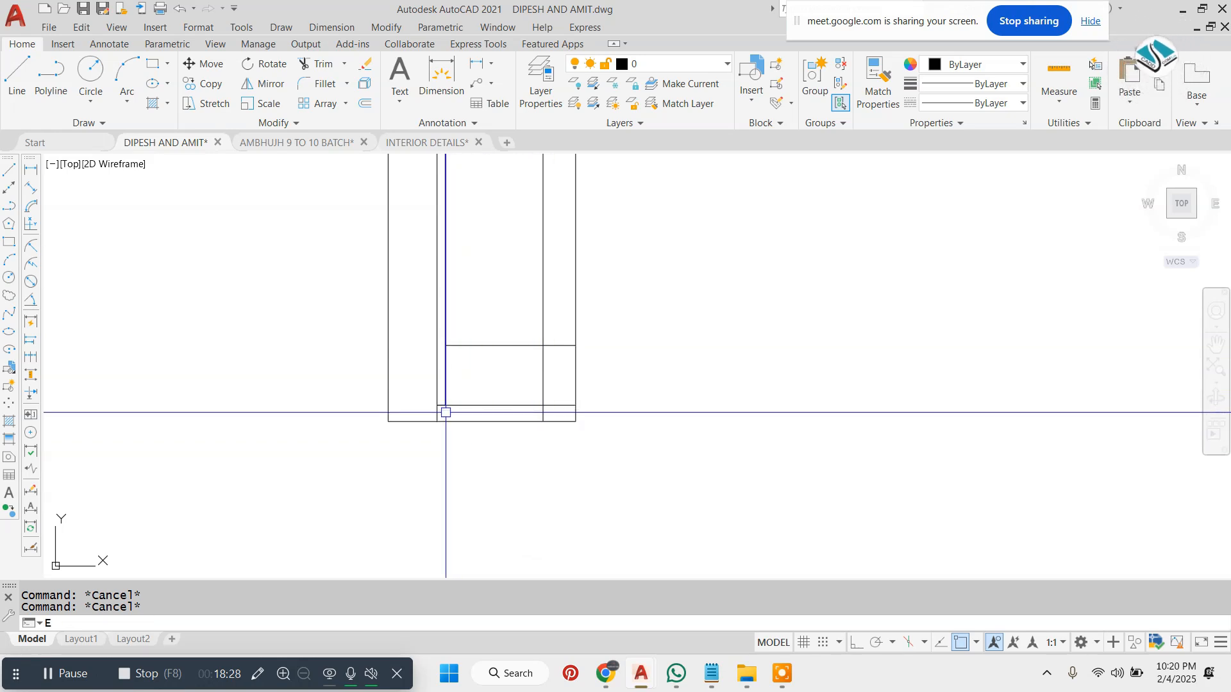
type("EX")
key("Return")
key("Return")
key("Escape")
scroll(432, 409, "up", 2)
Try to trim and erase the piece of the skirting line inside the panel strip.
key("Escape")
type("TR")
key("Return")
key("Return")
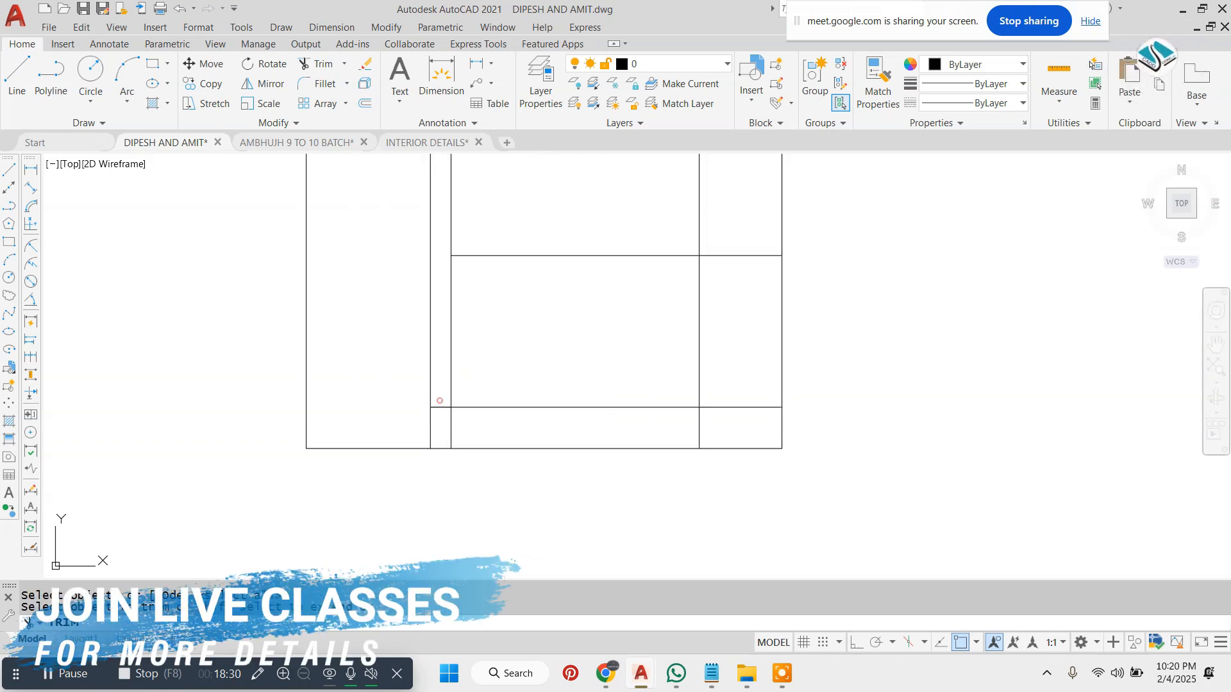
left_click(439, 403)
key("Escape")
type("E")
key("Return")
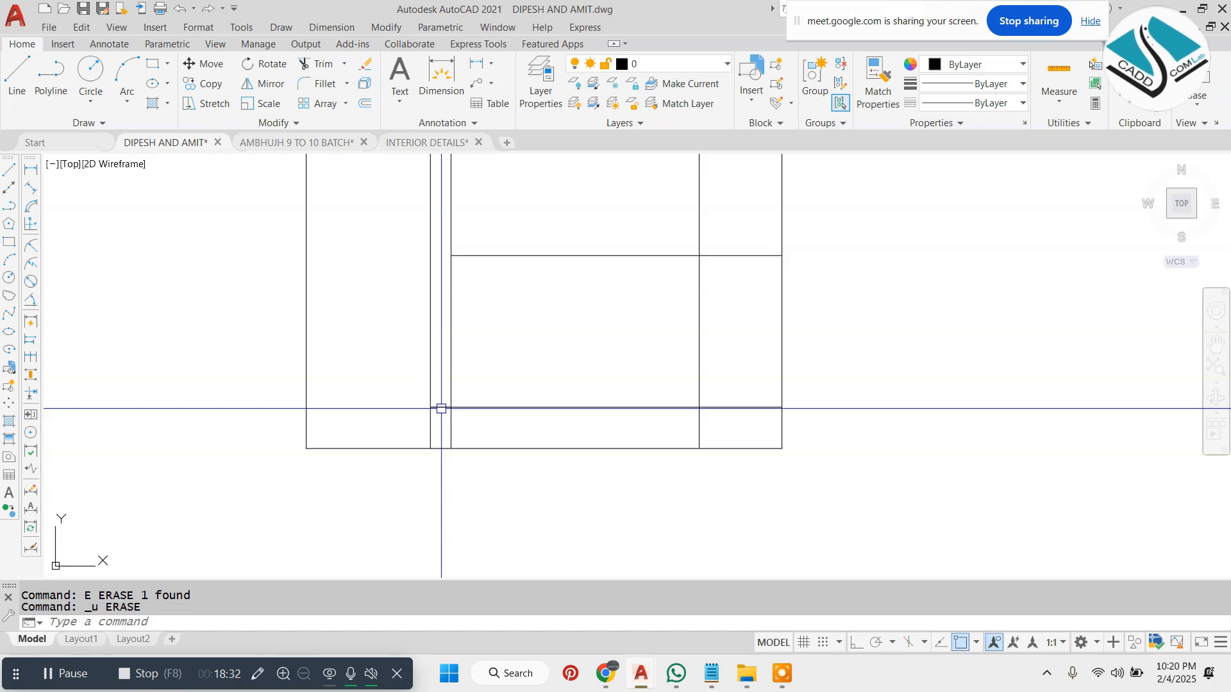
left_click(440, 408)
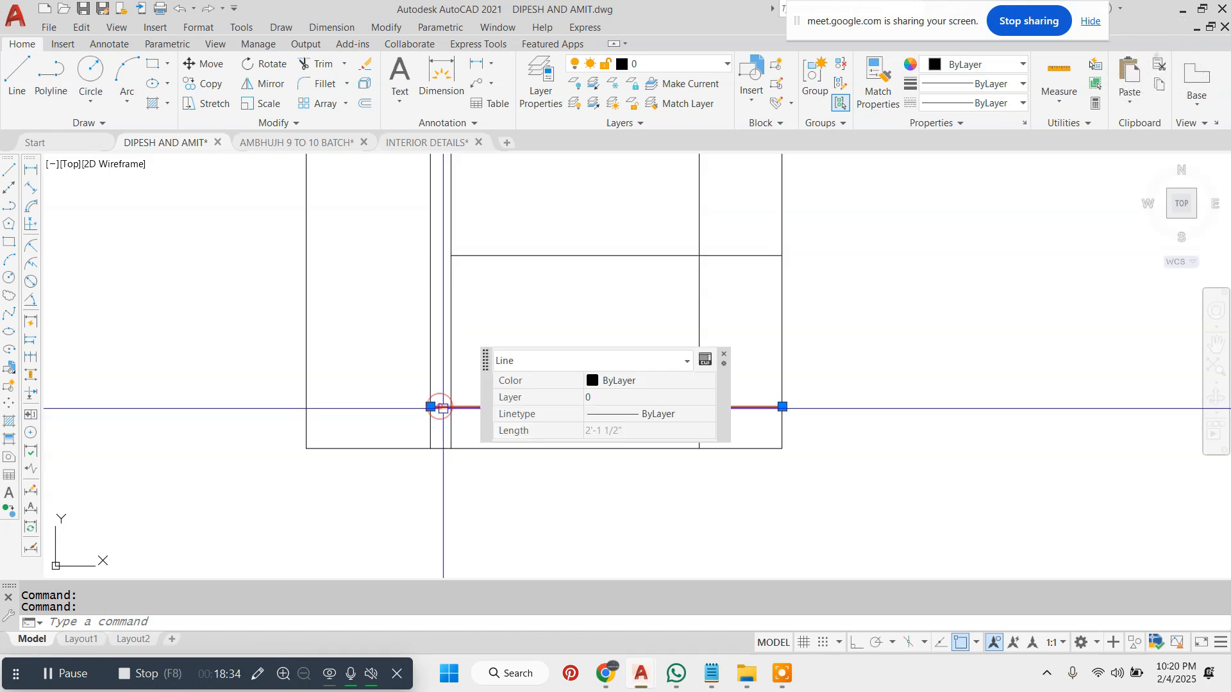
key("Escape")
Cut the skirting line back to the panel strip's outer face and erase the leftover piece.
type("TR")
key("Return")
key("Return")
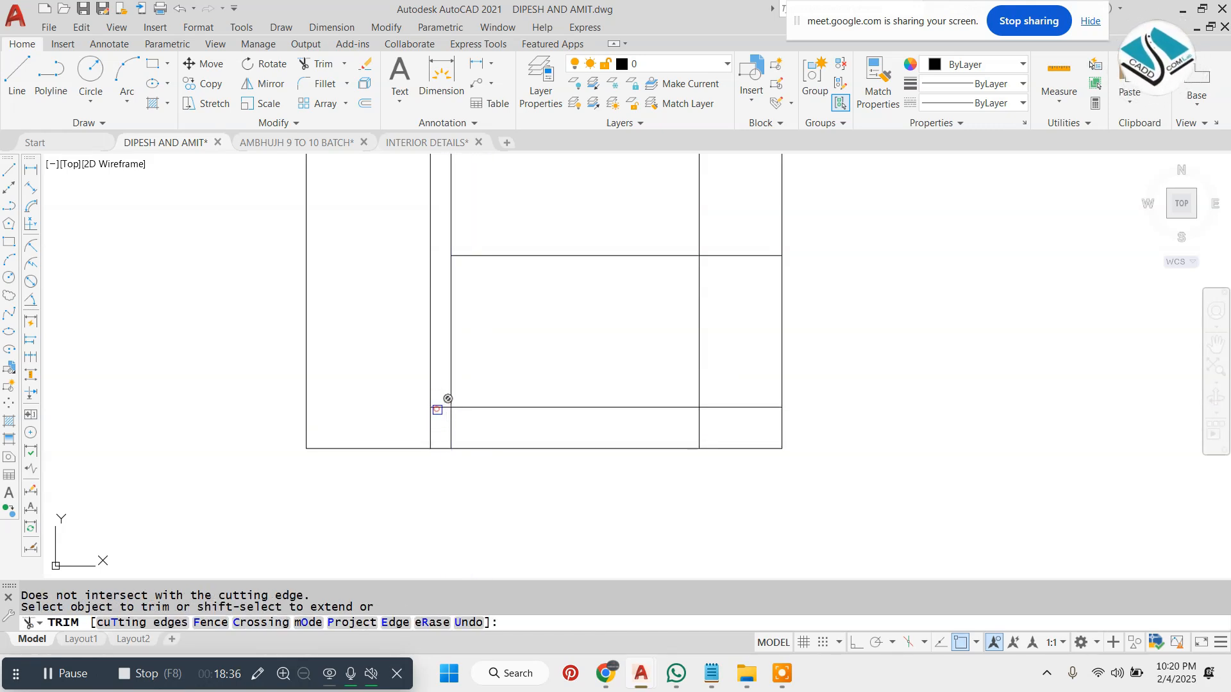
key("Escape")
scroll(453, 439, "down", 5)
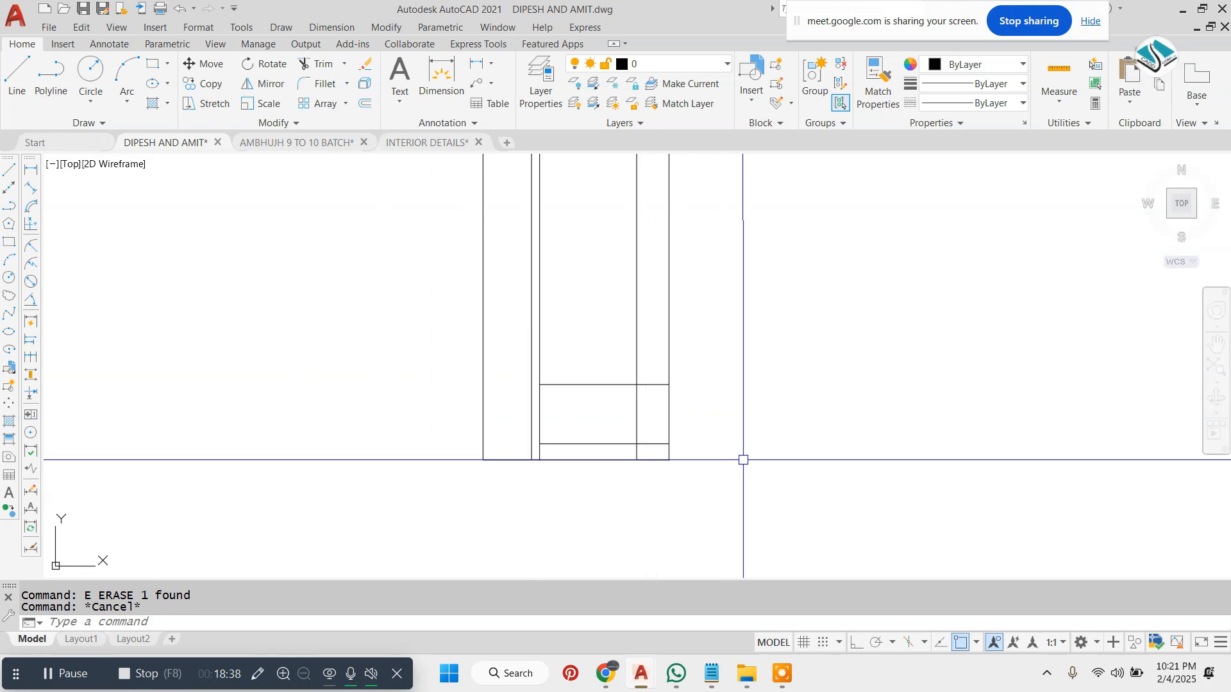
Trim the outer vertical construction line above the base cabinet top.
scroll(743, 460, "down", 2)
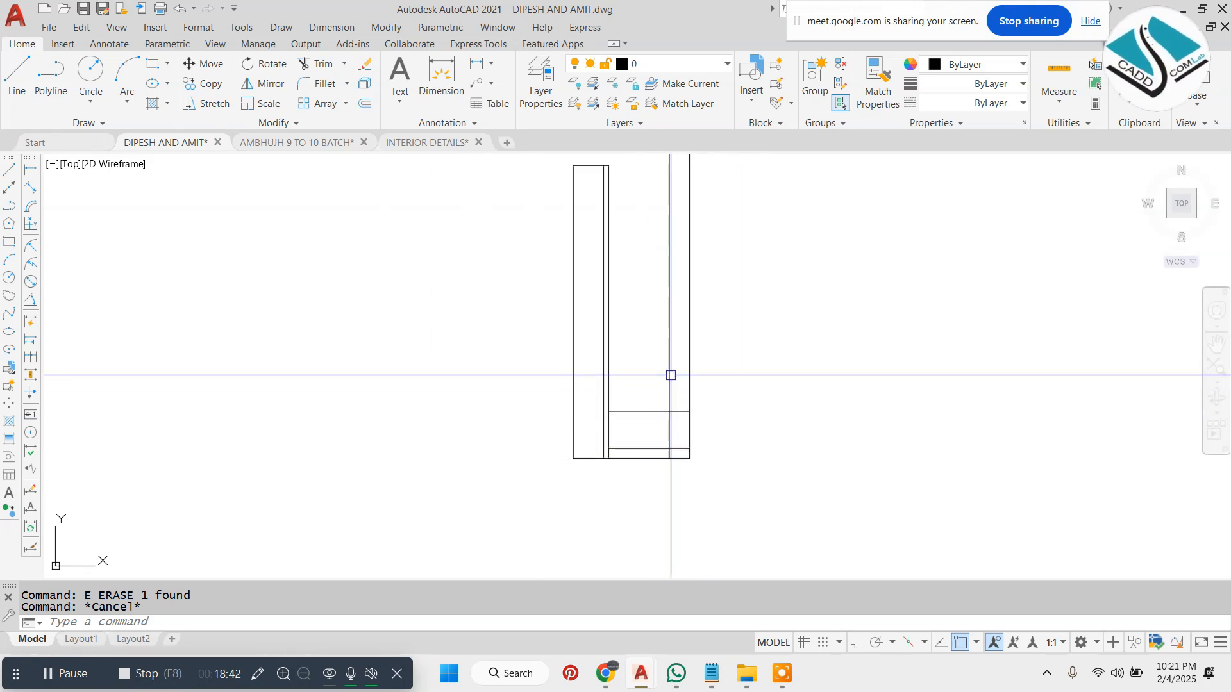
type("tr")
key("Return")
left_click(689, 400)
key("Escape")
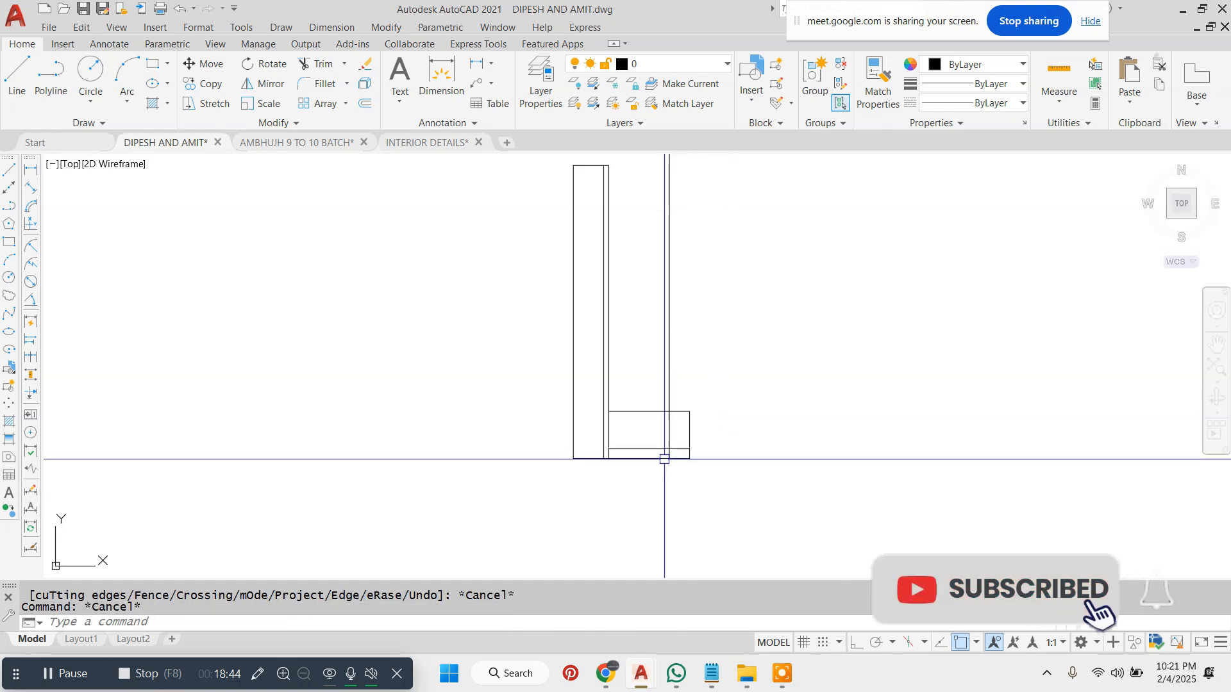
scroll(667, 459, "up", 2)
scroll(678, 461, "down", 2)
key("Escape")
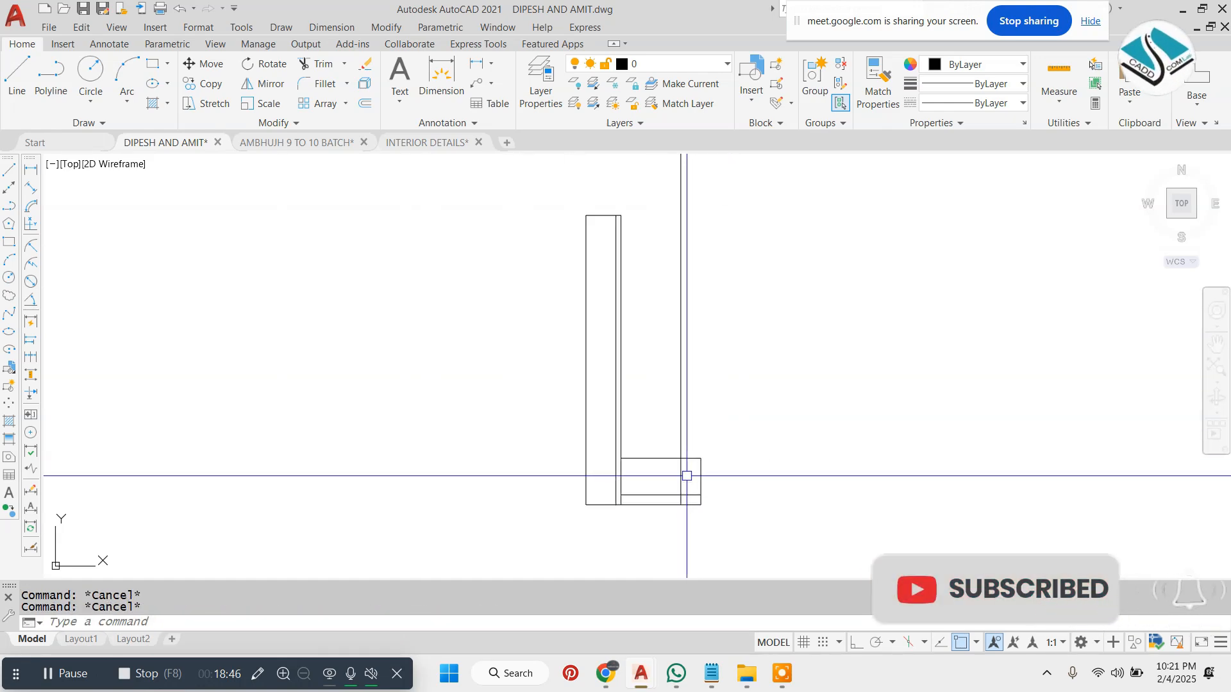
Draw horizontal construction lines from the upper and lower edges of the elevation's long ledge across the section.
scroll(686, 475, "down", 3)
scroll(500, 408, "up", 3)
scroll(500, 408, "down", 3)
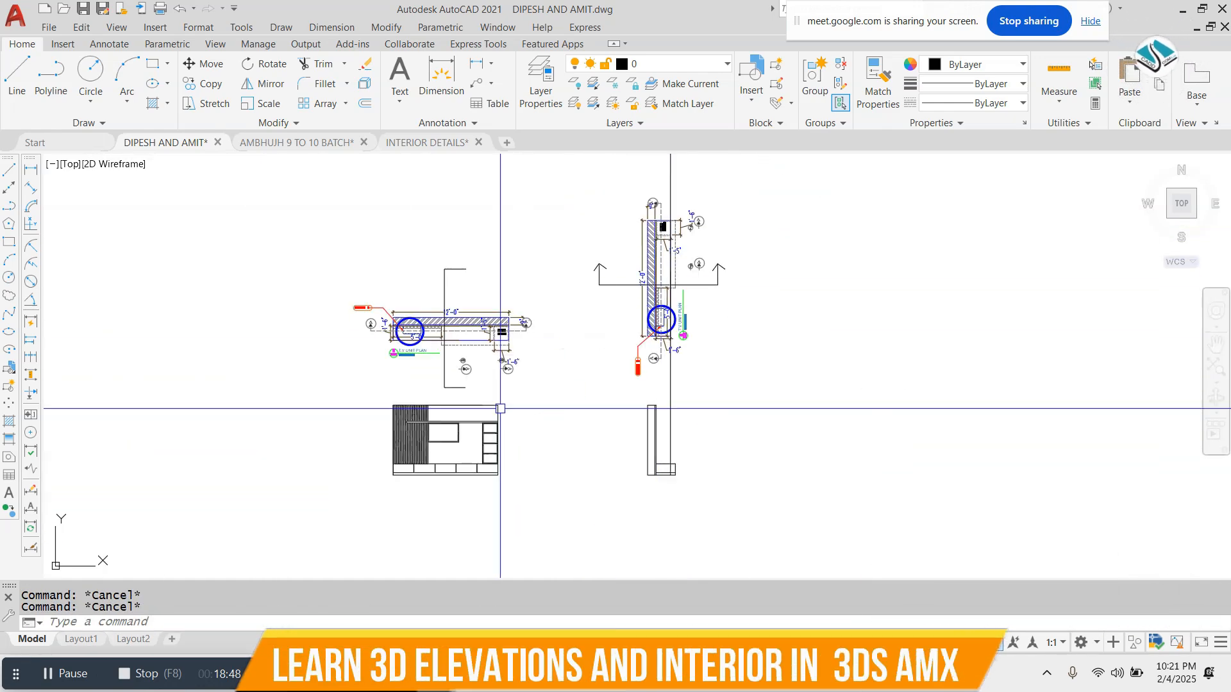
scroll(473, 447, "up", 4)
type("h")
key("Return")
scroll(513, 417, "up", 5)
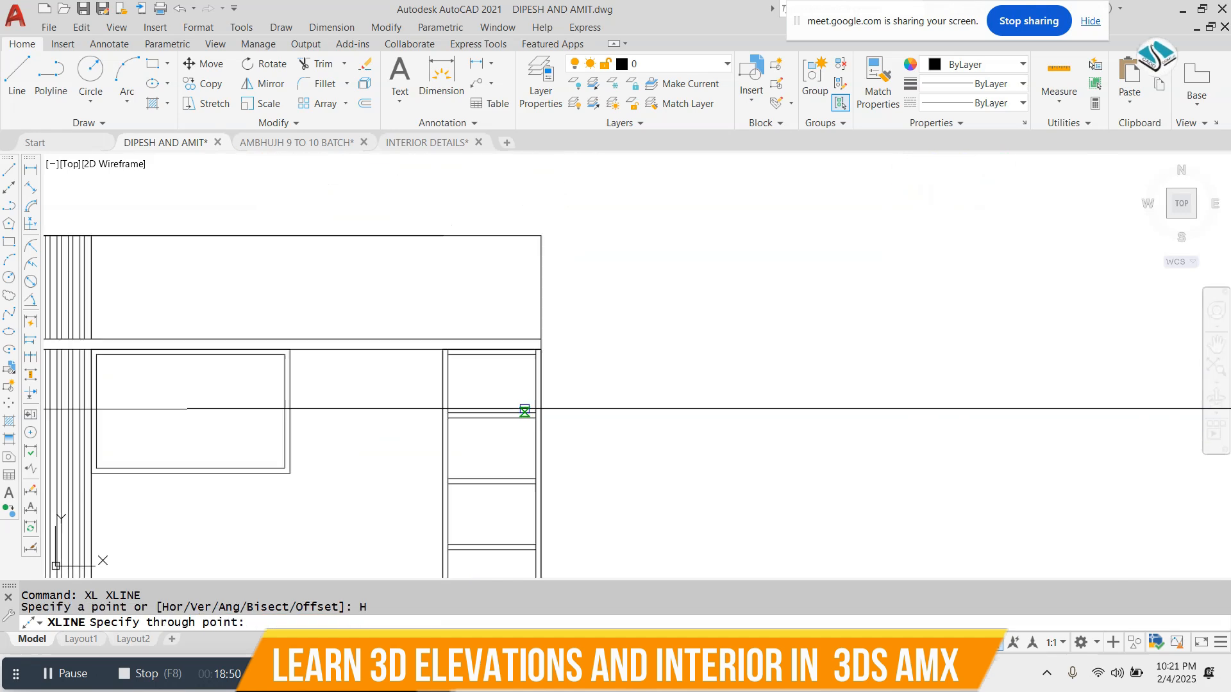
scroll(558, 234, "down", 5)
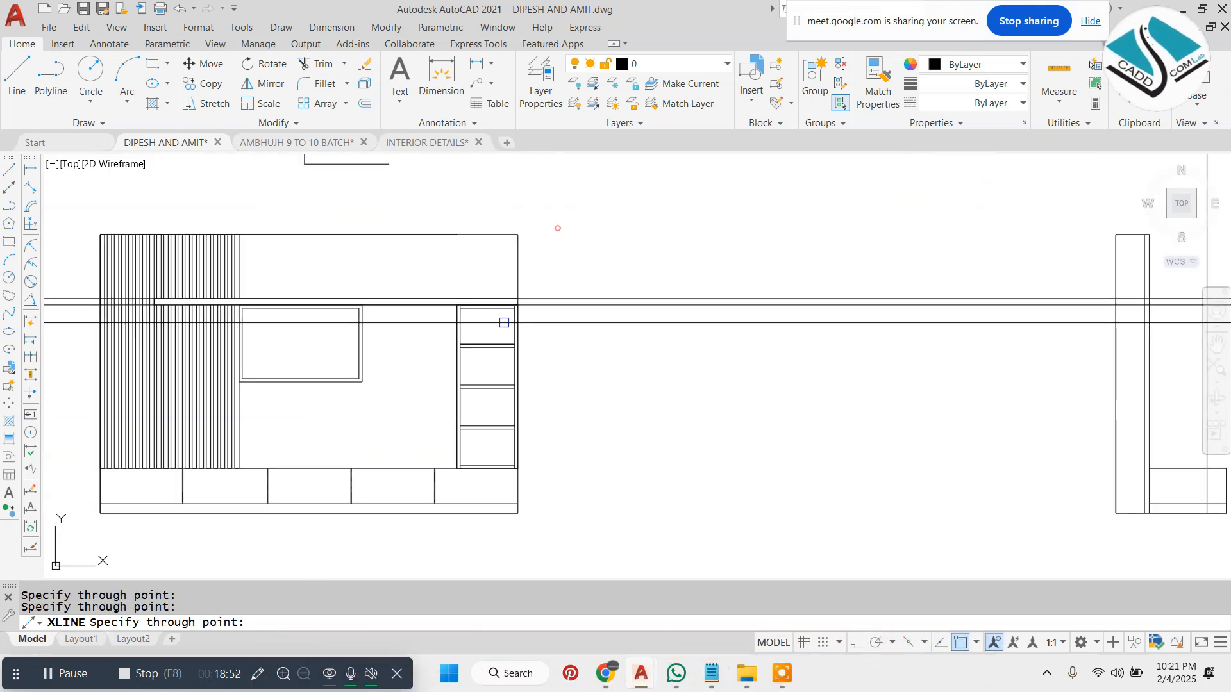
scroll(974, 354, "up", 5)
key("Escape")
key("Escape")
key("Escape")
Trim the ledge lines beyond the shelf's front line, and trim that vertical line above the ledge and inside the base cabinet.
type("tr")
key("Return")
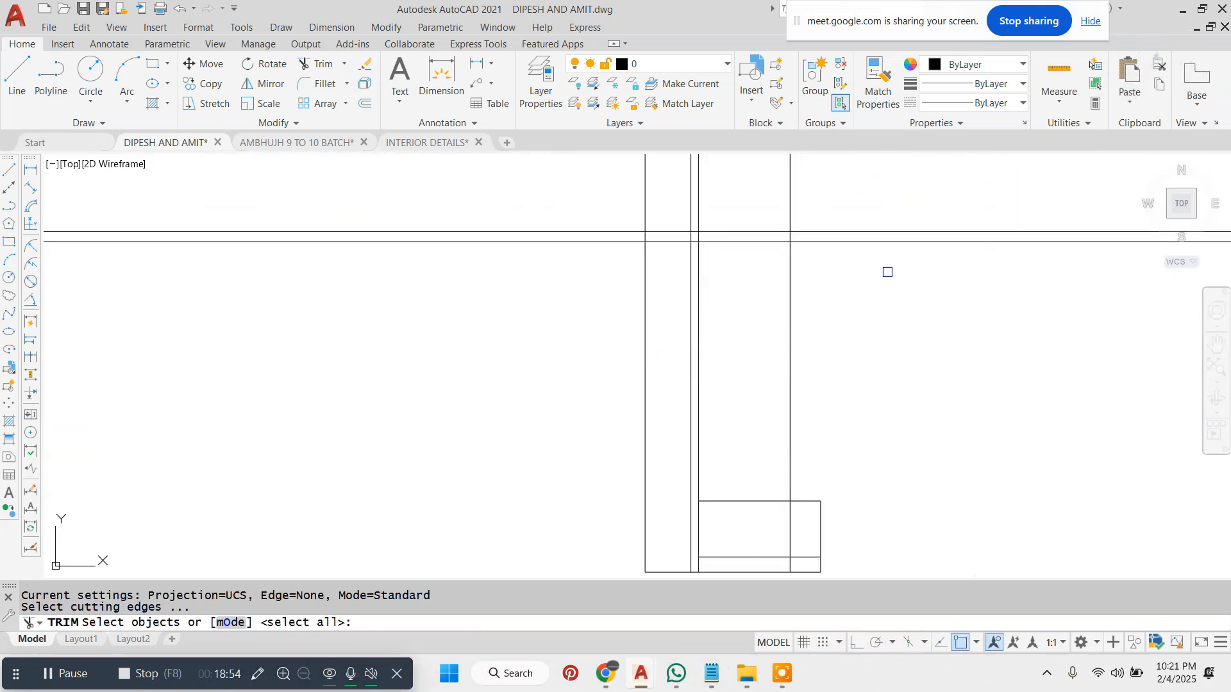
key("Return")
left_click(819, 196)
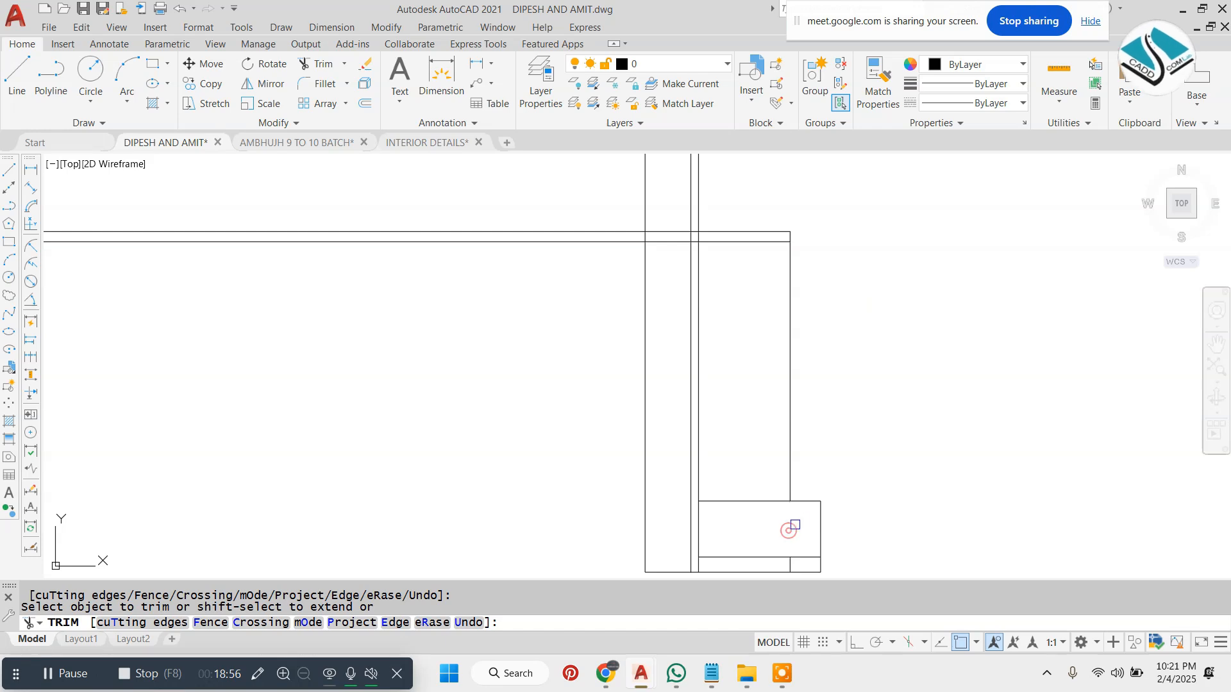
key("Escape")
Trim the ledge lines at the panel strip's outer face and erase their remaining pieces across the strip and wall.
scroll(687, 214, "up", 5)
key("Return")
key("Return")
left_click(684, 210)
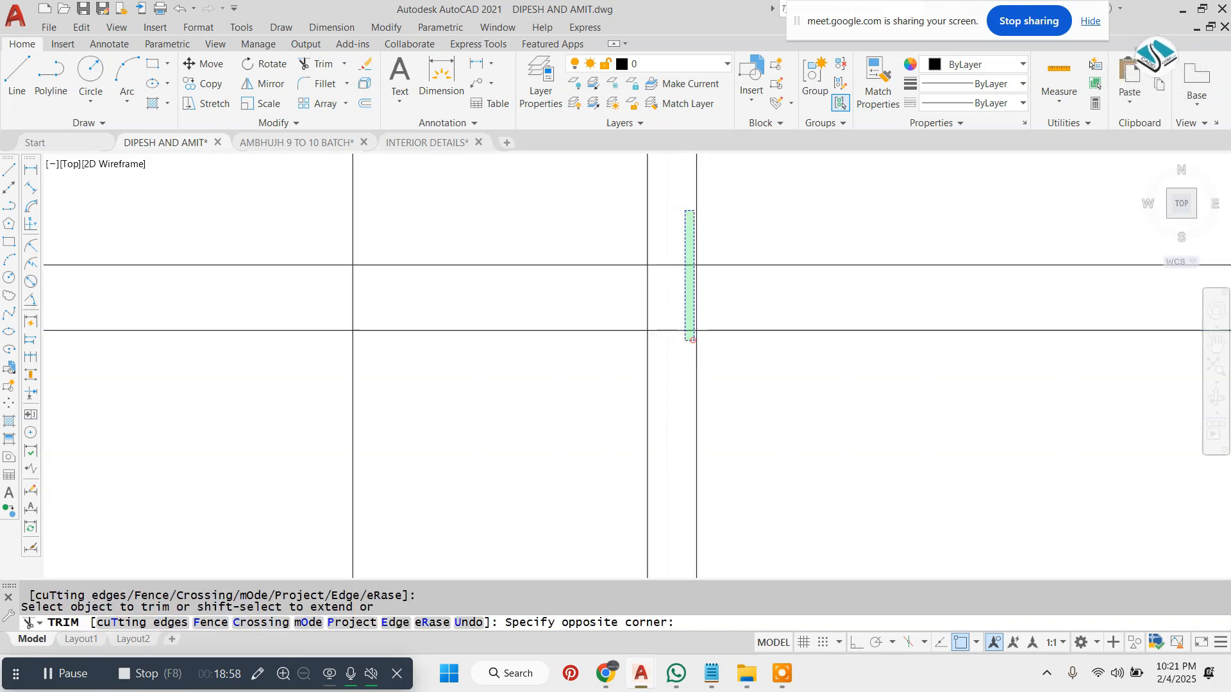
left_click(693, 340)
key("Escape")
left_click(556, 228)
left_click(505, 344)
type("e")
key("Return")
key("Escape")
scroll(712, 368, "down", 10)
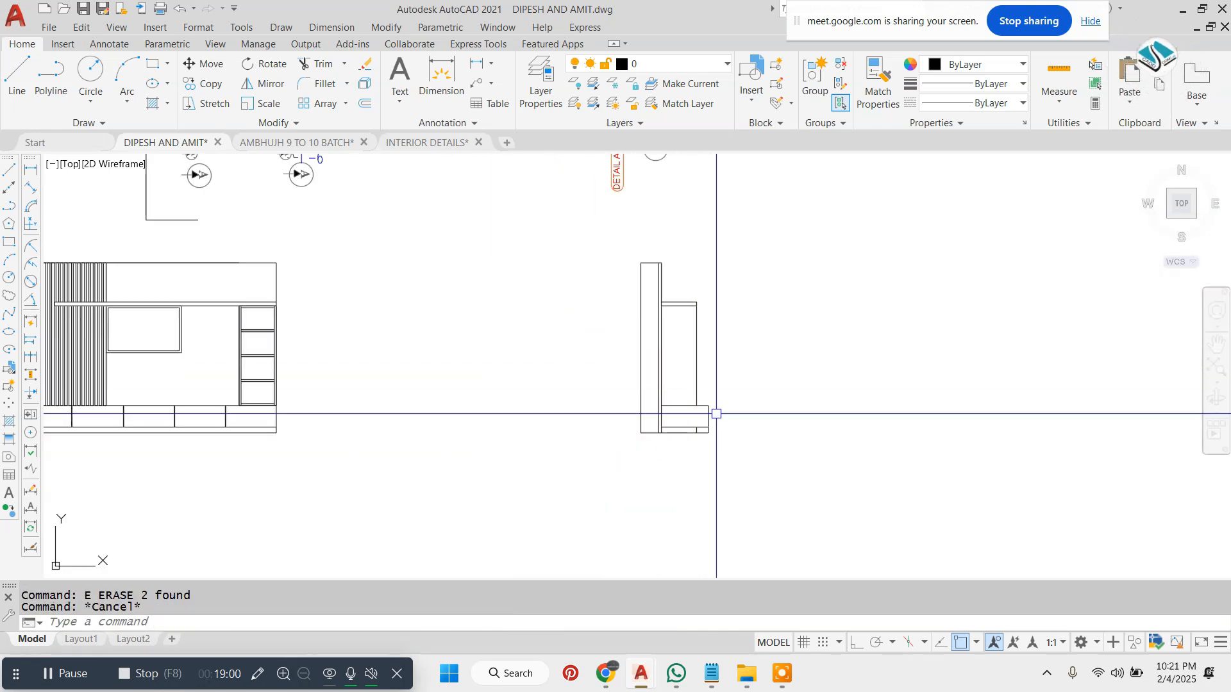
Erase the leftover vertical line piece in the base cabinet's skirting.
scroll(700, 426, "up", 8)
left_click(689, 451)
left_click(644, 457)
type("e")
key("Return")
key("Escape")
key("Escape")
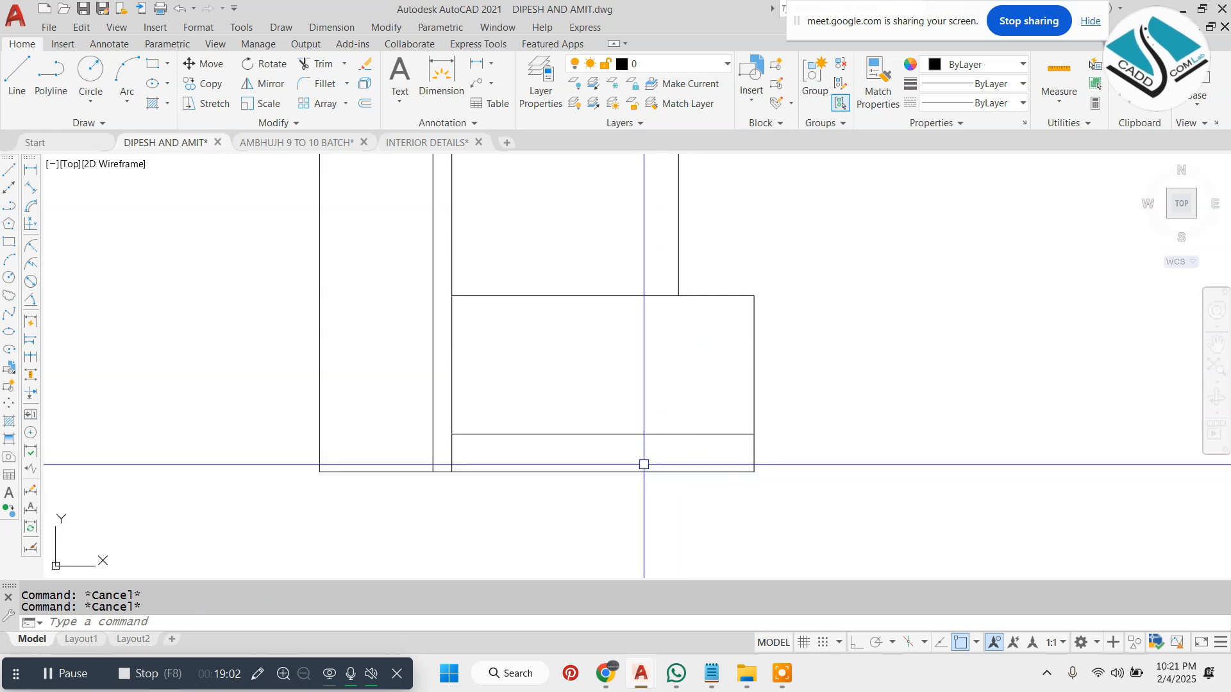
scroll(643, 464, "down", 2)
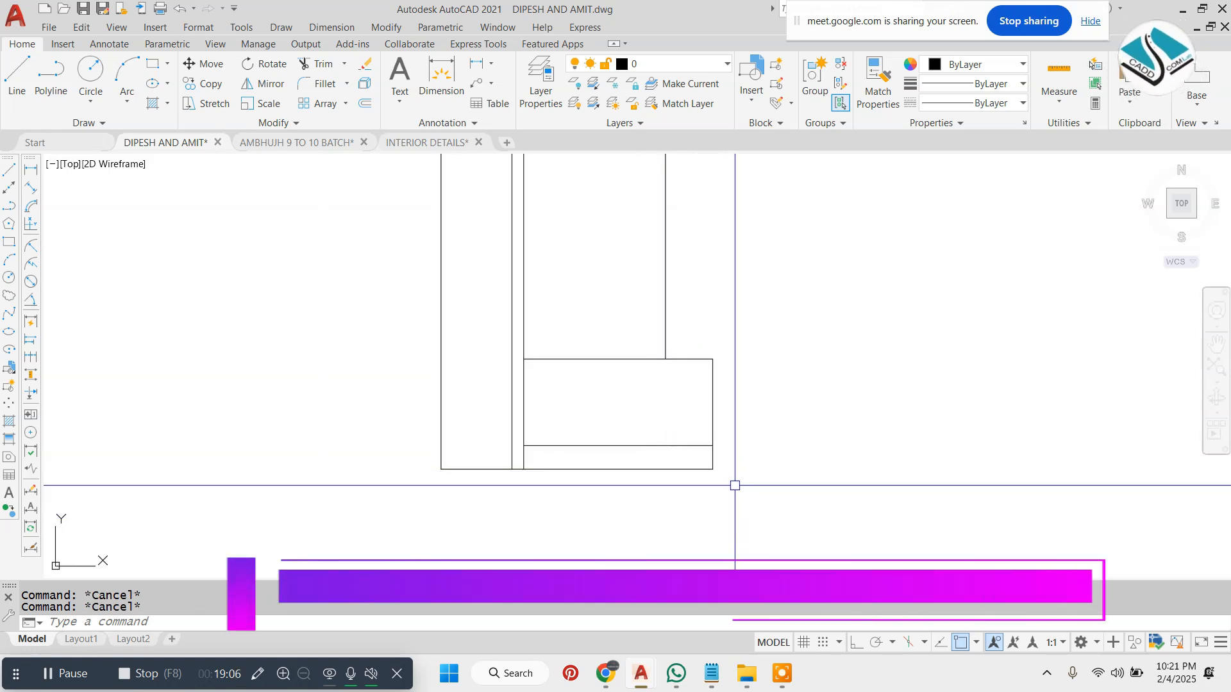
scroll(610, 520, "down", 2)
scroll(648, 487, "up", 2)
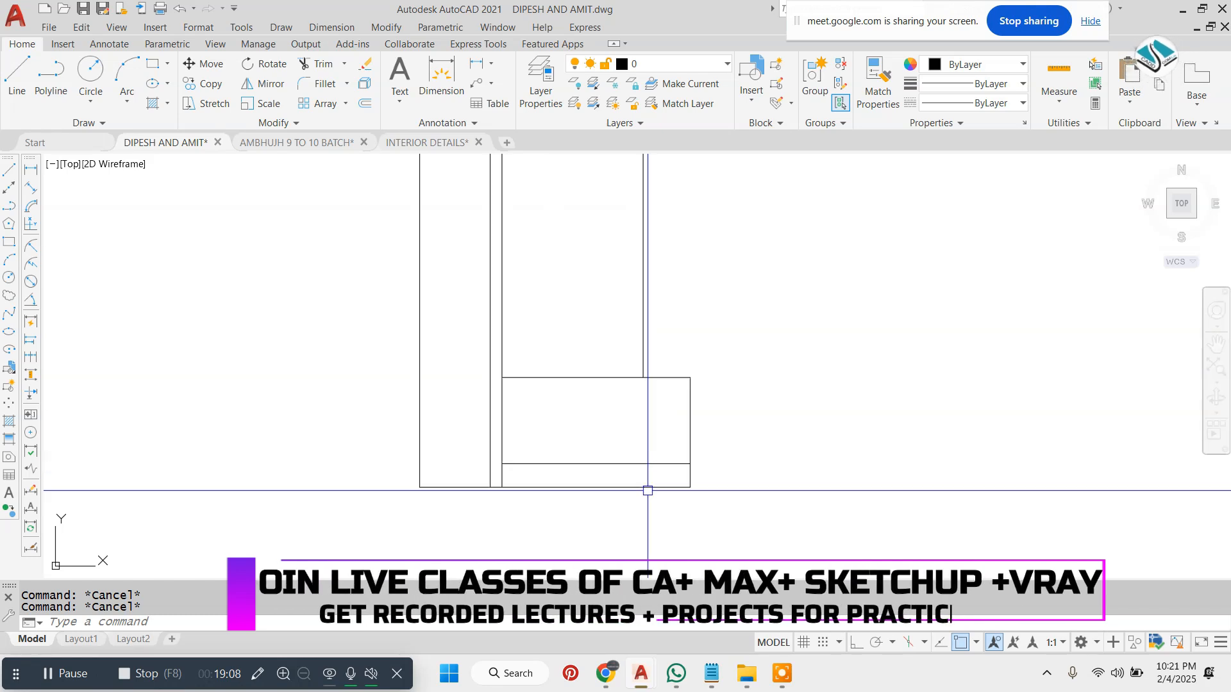
left_click(641, 484)
type("e")
key("Return")
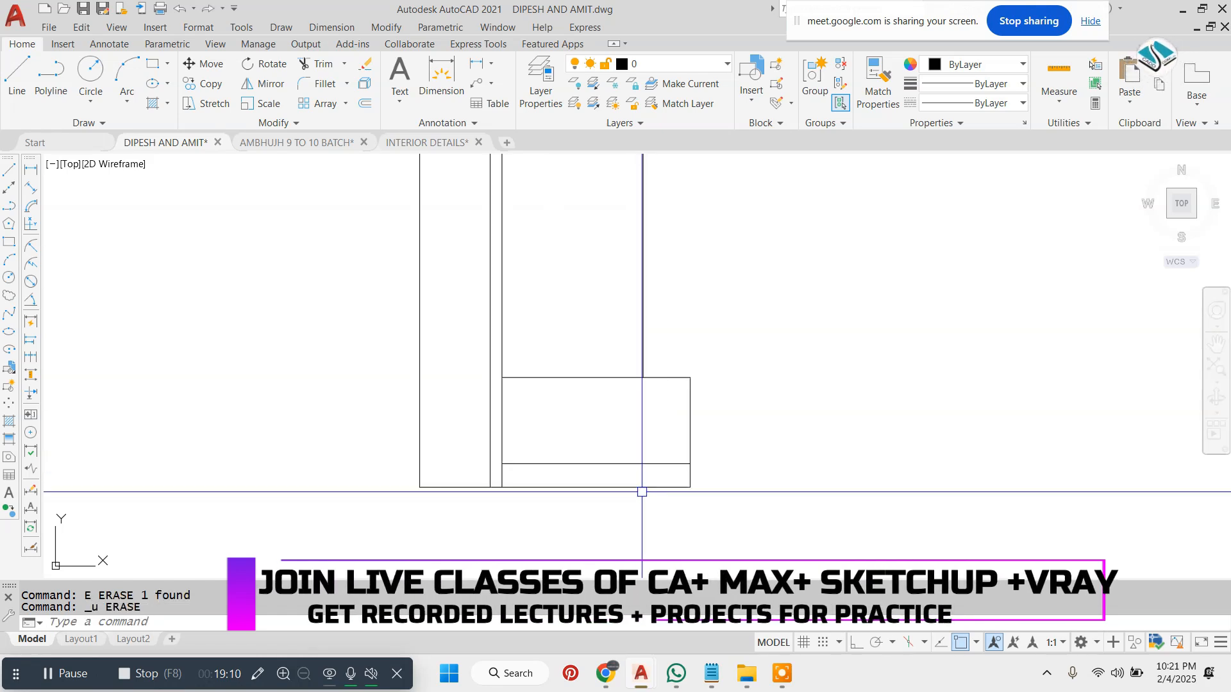
Trim away the floor line under the base cabinet and the front line of its skirting in the side section.
type("tr")
key("Return")
left_click(637, 489)
key("Escape")
left_click(690, 475)
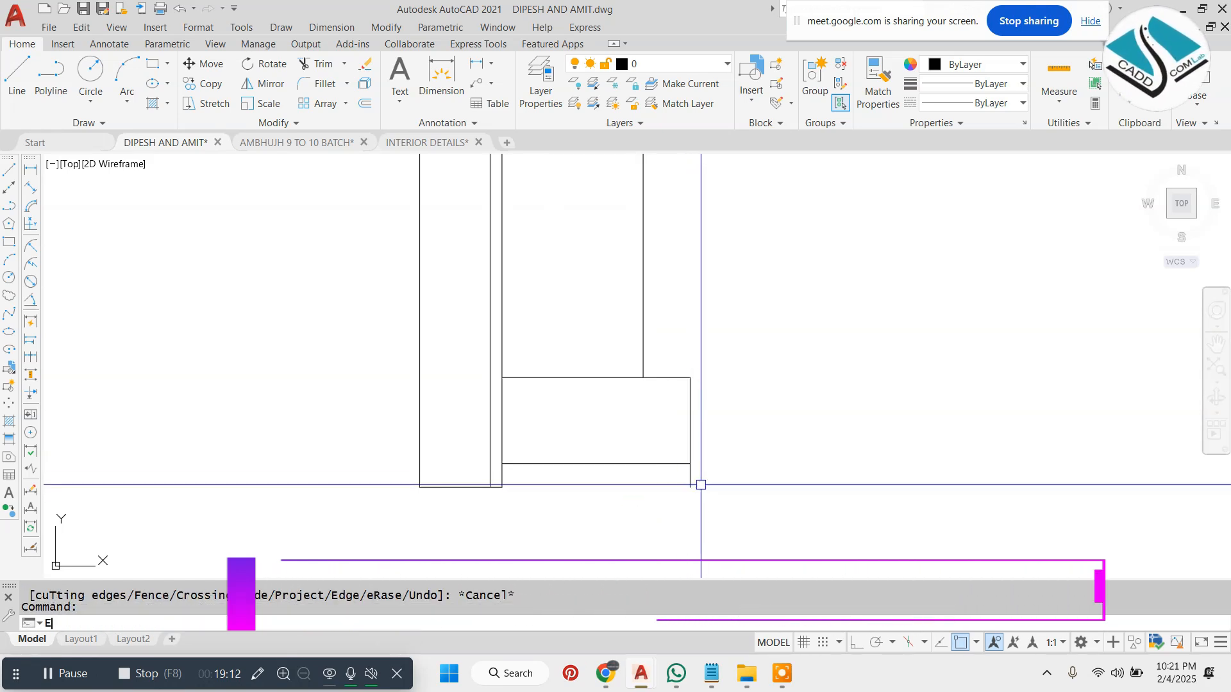
key("Escape")
type("tr")
key("Return")
left_click(696, 478)
left_click(680, 484)
key("Escape")
scroll(630, 493, "down", 2)
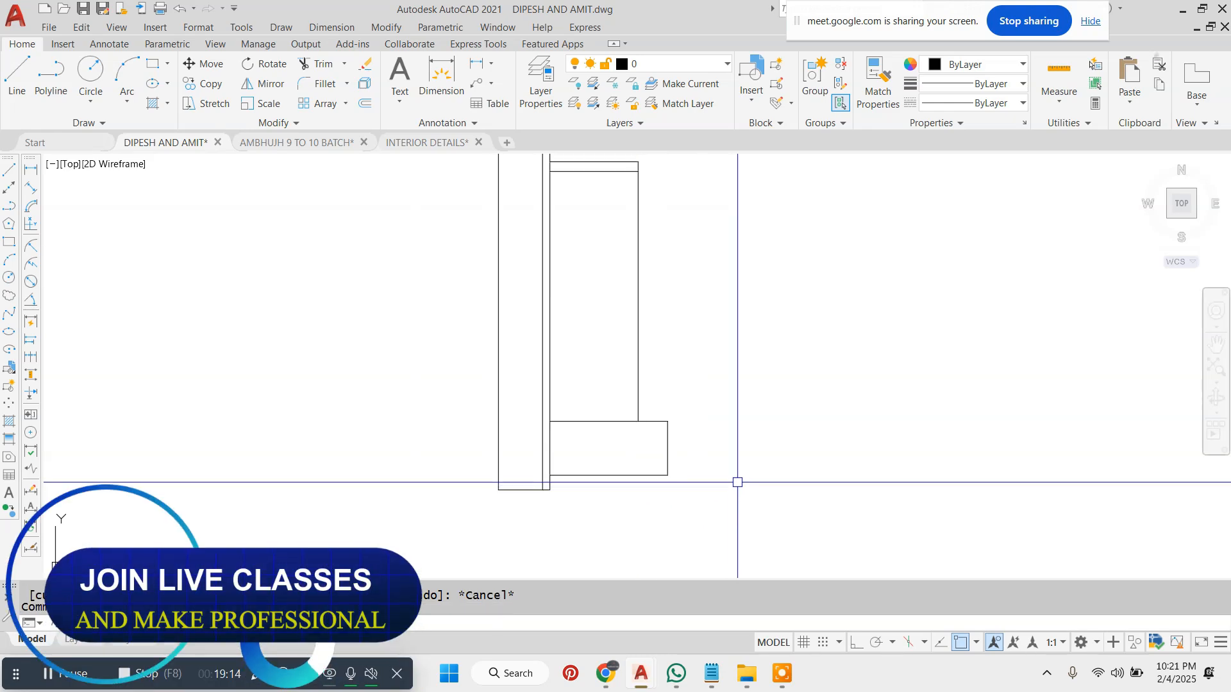
Examine the side section against the rotated plan's open shelf and the elevation's ledge.
scroll(743, 423, "down", 2)
scroll(734, 298, "up", 2)
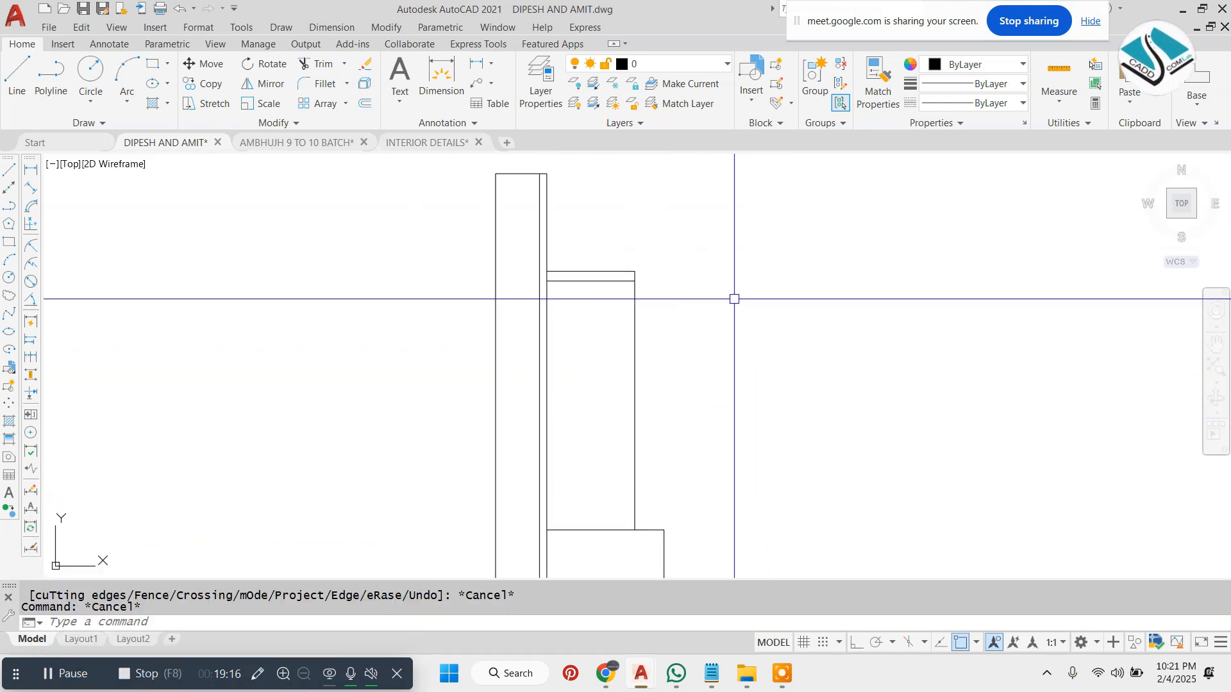
scroll(686, 382, "down", 3)
scroll(664, 458, "down", 2)
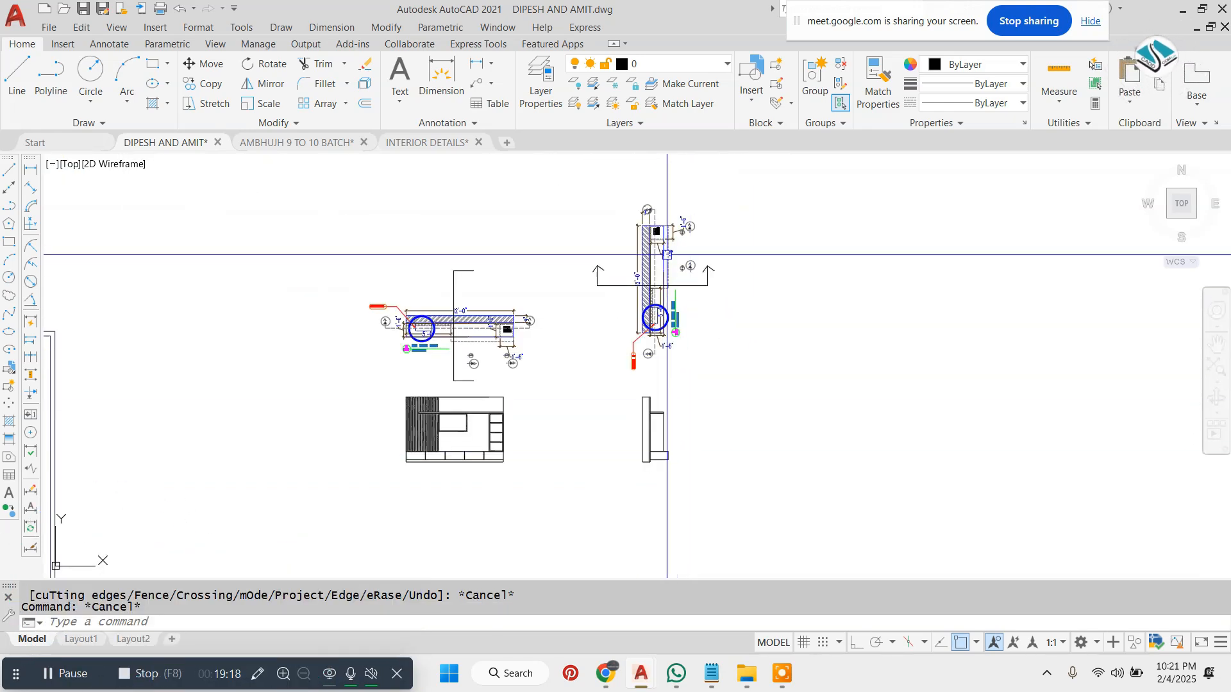
scroll(647, 217, "up", 5)
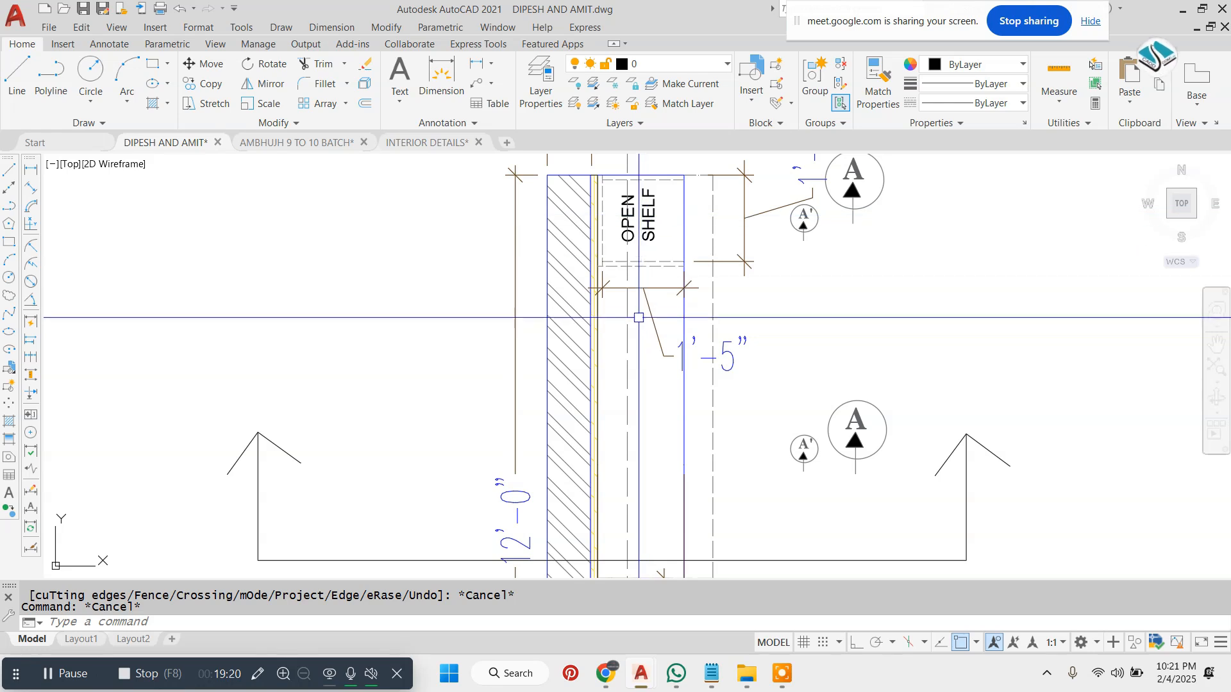
scroll(652, 329, "down", 6)
scroll(625, 443, "up", 6)
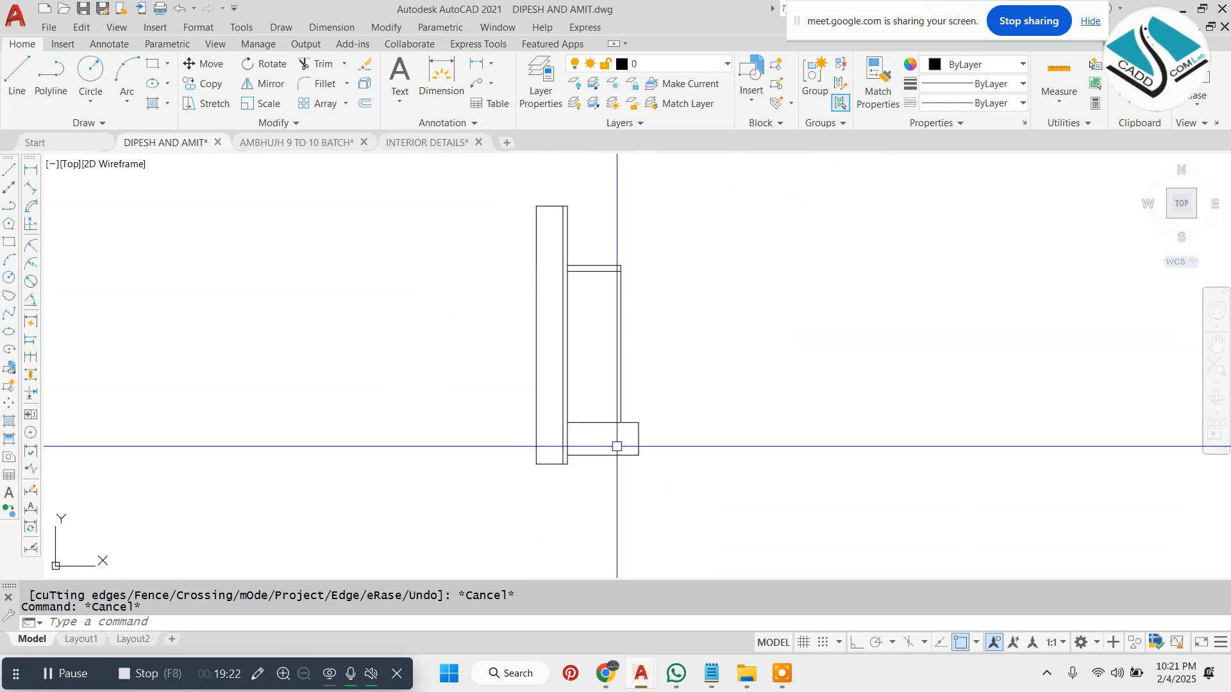
scroll(594, 275, "up", 2)
key("Escape")
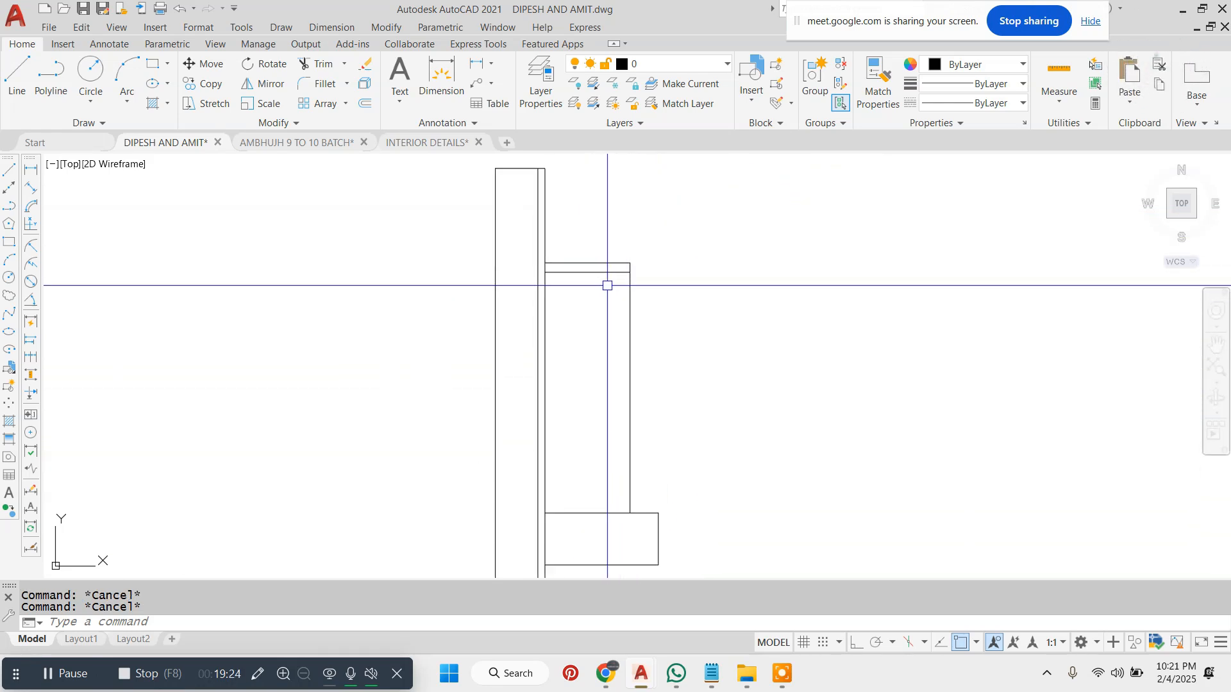
scroll(615, 321, "down", 4)
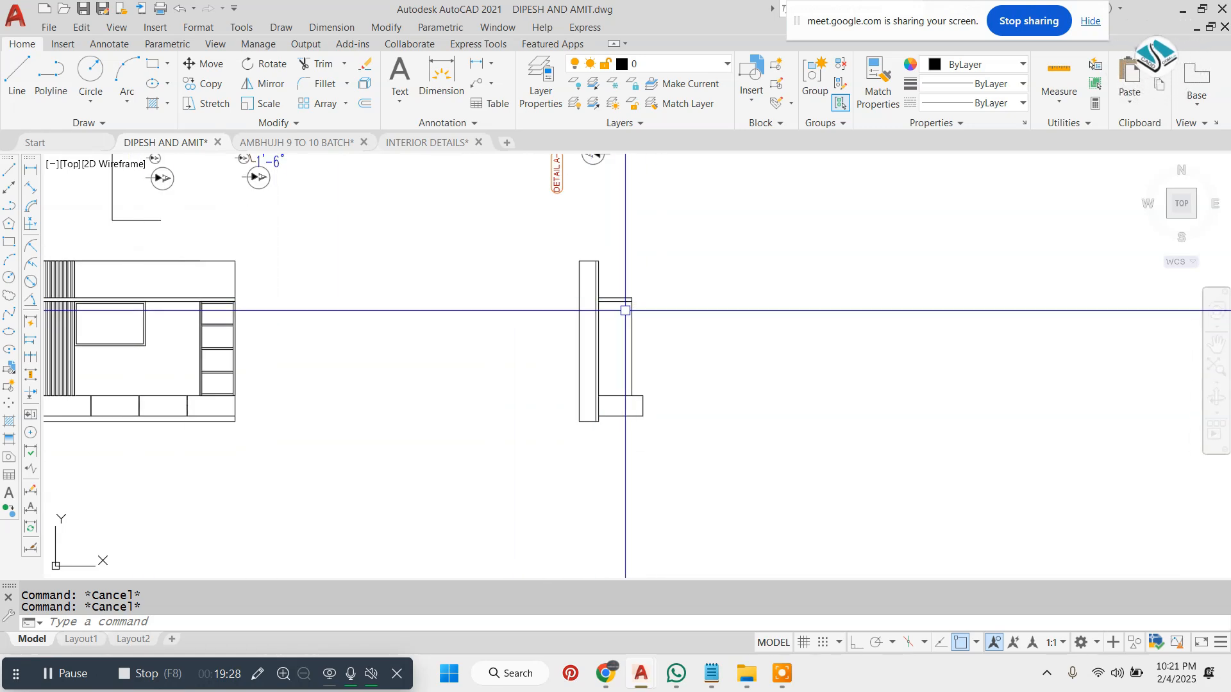
scroll(625, 310, "up", 2)
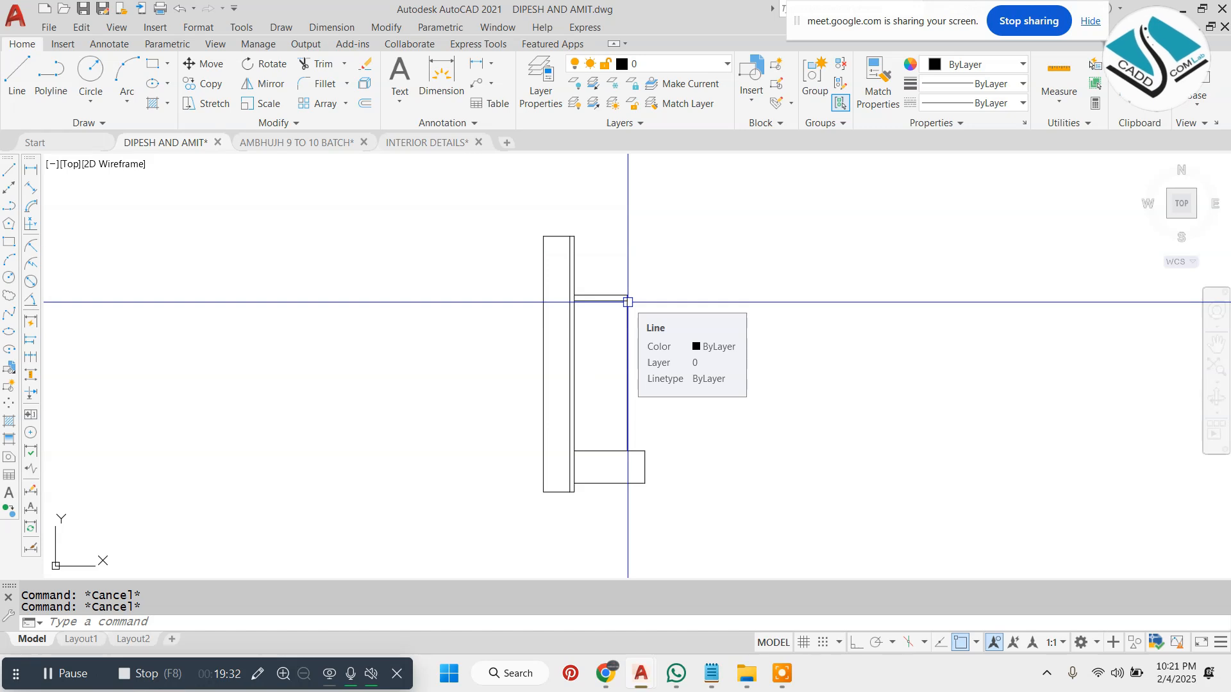
Draw a line 4 inches outward from the ledge's upper front corner and, with Ortho on, continue it straight down past the underside.
type("l")
key("Return")
scroll(628, 302, "up", 2)
left_click(618, 299)
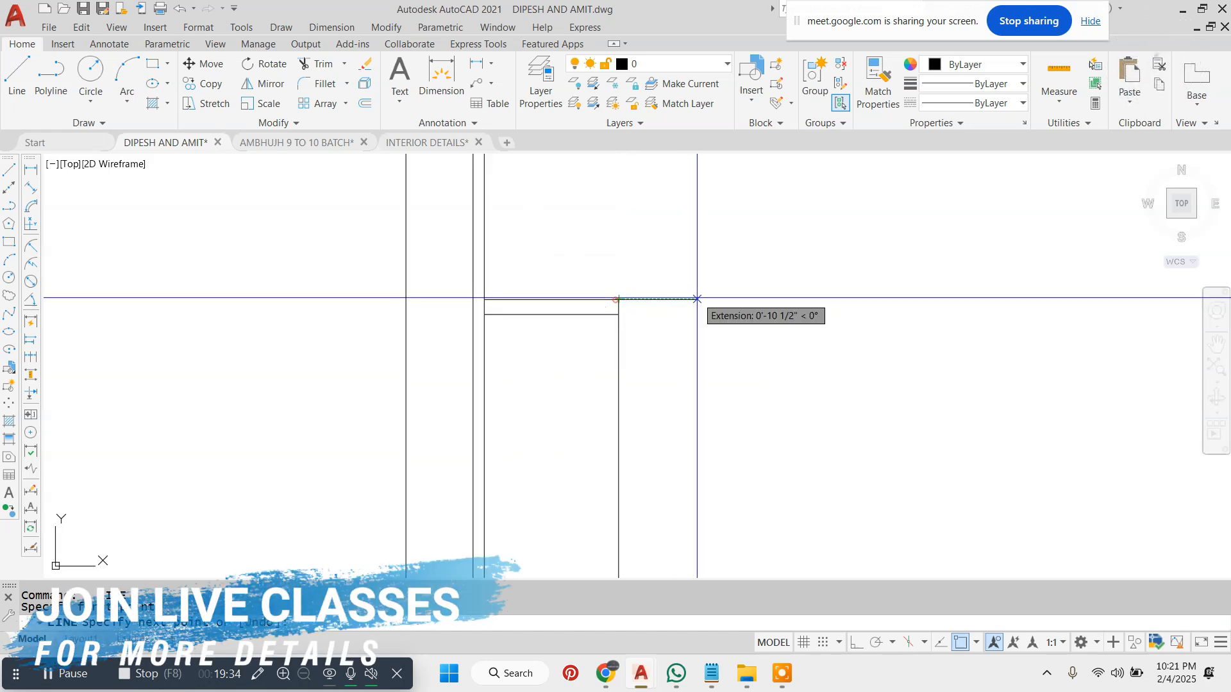
type("4")
key("Return")
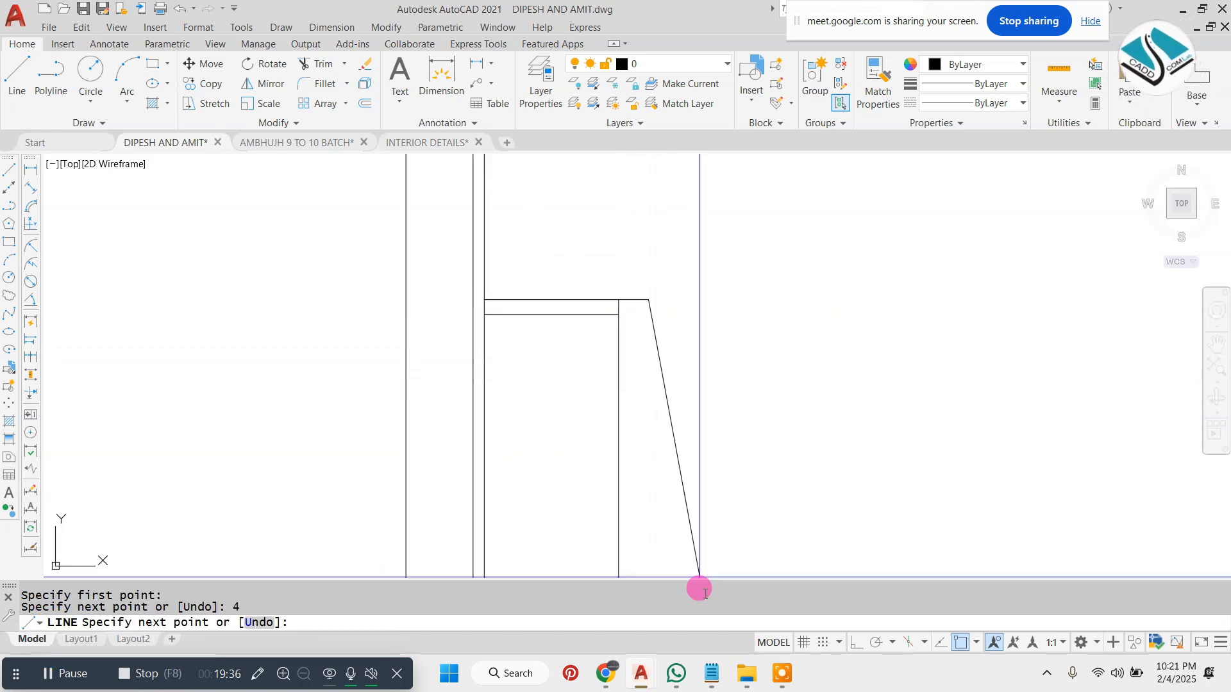
left_click(849, 642)
scroll(668, 346, "up", 2)
left_click(633, 396)
key("Escape")
Draw the ledge's underside out to the new front line, and trim that line below it and the shelf line inside the ledge.
key("Return")
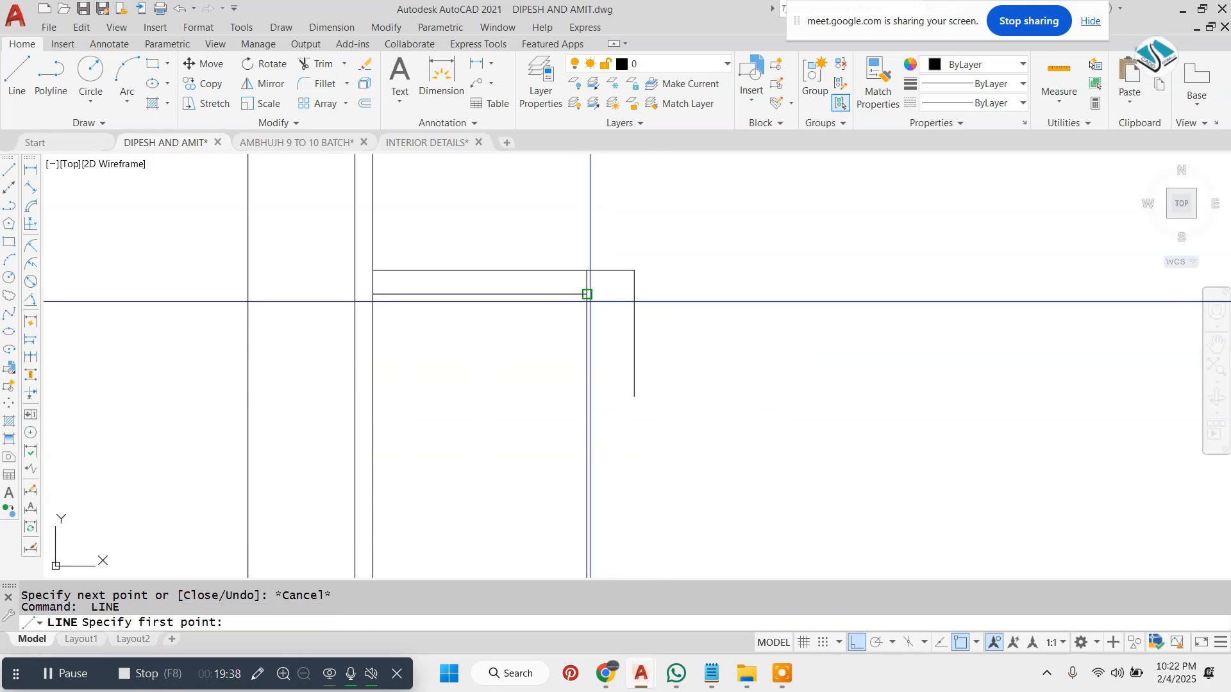
left_click(586, 295)
type("tr")
key("Return")
left_click(685, 211)
left_click(678, 330)
left_click(678, 335)
left_click(602, 348)
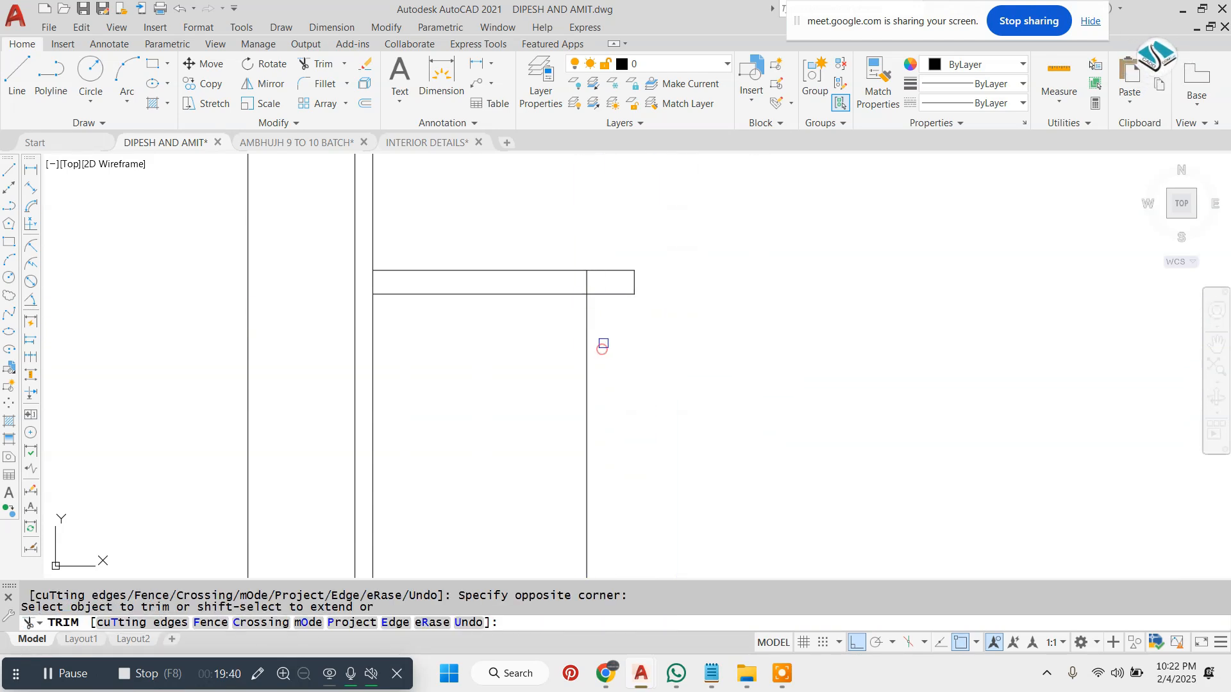
key("Escape")
Check the position of the section line in the rotated plan against the side section's ledge and shelf outline.
scroll(584, 284, "down", 2)
scroll(637, 383, "down", 2)
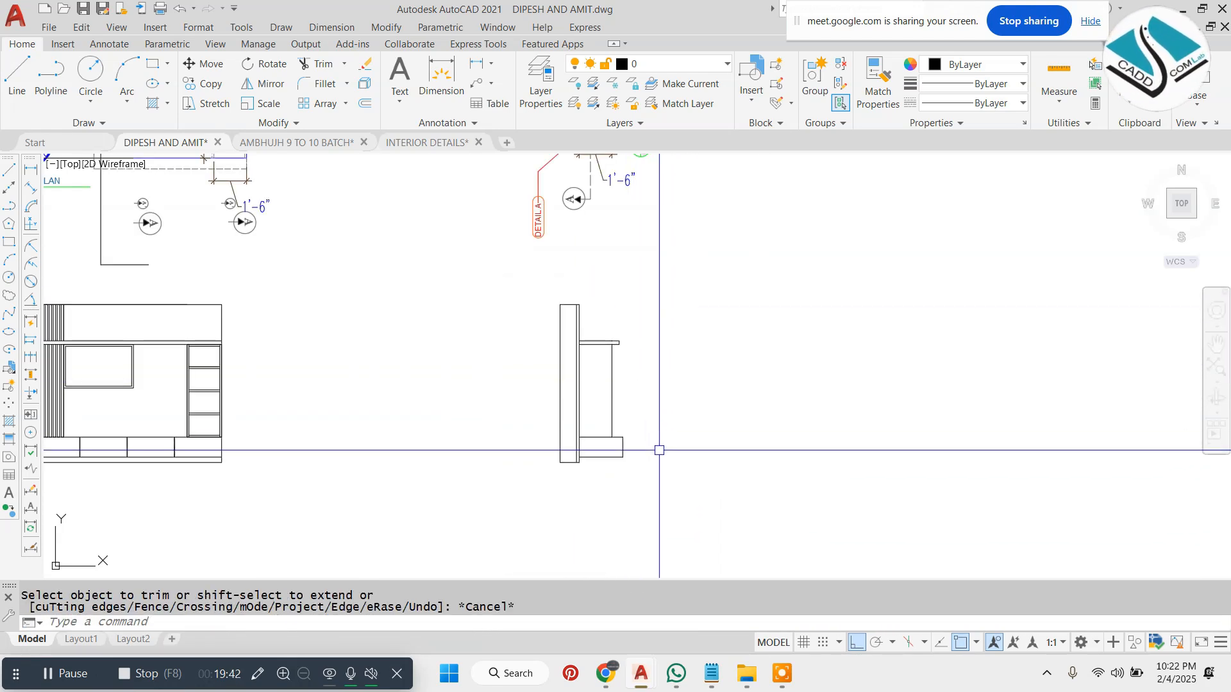
scroll(659, 450, "up", 1)
scroll(655, 448, "down", 6)
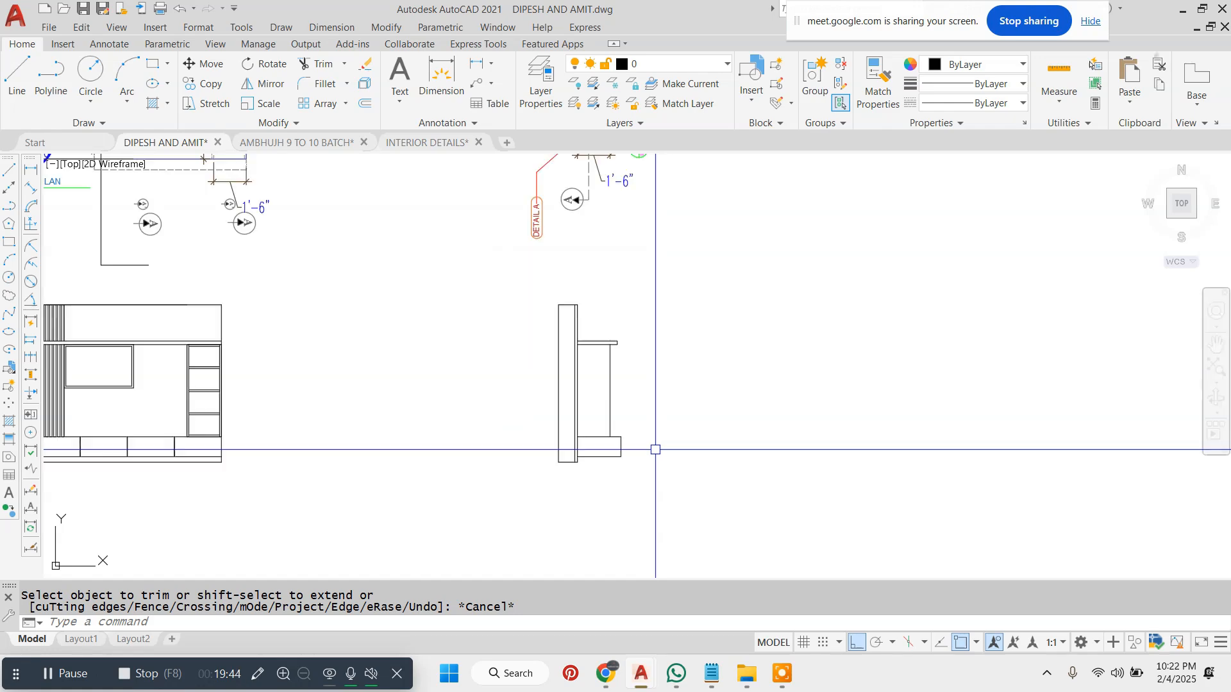
scroll(640, 253, "up", 6)
scroll(606, 187, "up", 2)
scroll(600, 244, "down", 5)
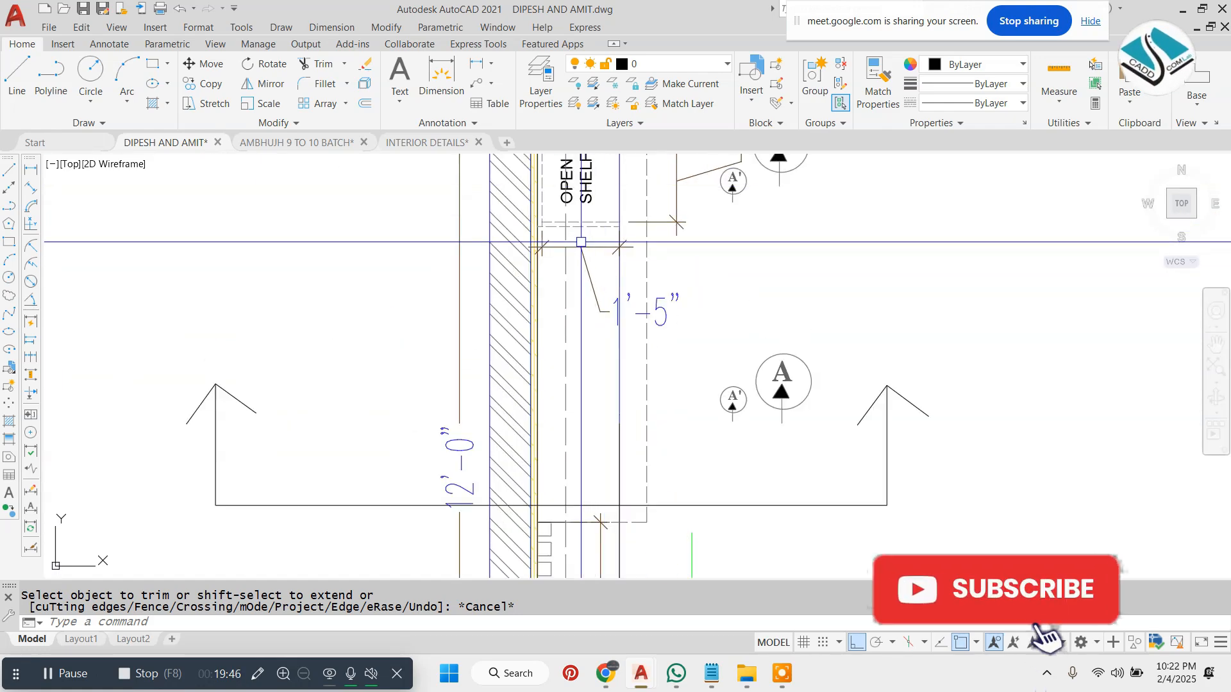
scroll(594, 361, "up", 3)
scroll(594, 361, "up", 4)
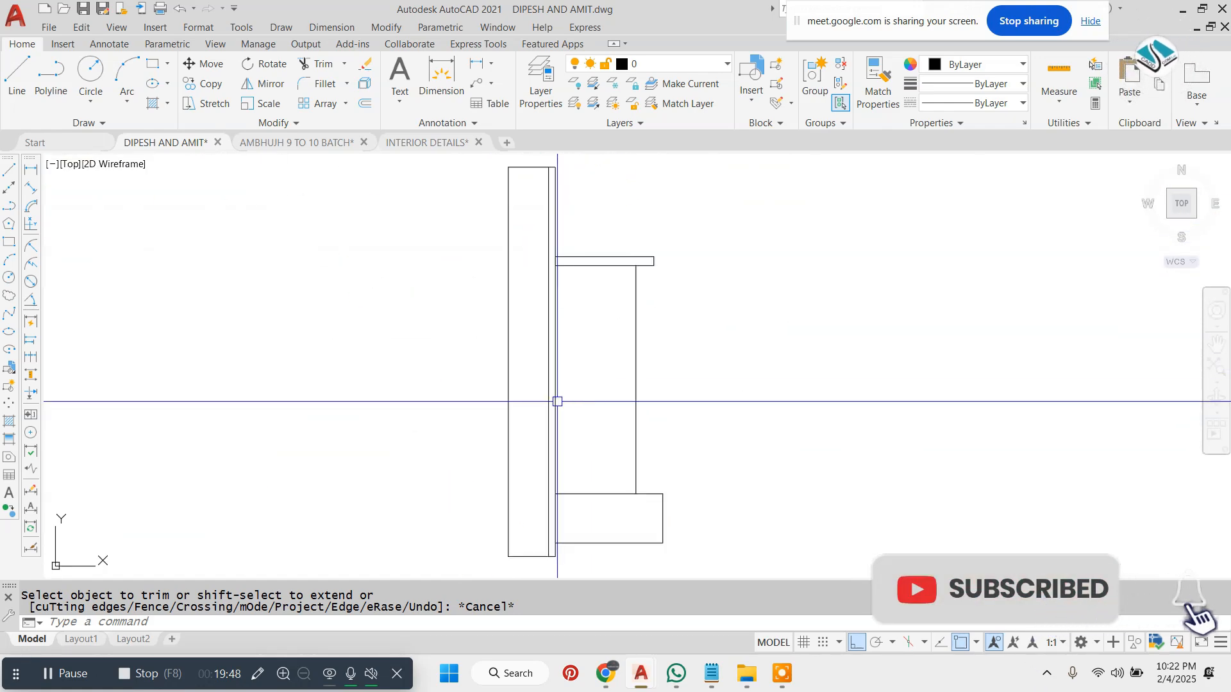
scroll(596, 403, "down", 2)
scroll(596, 402, "down", 4)
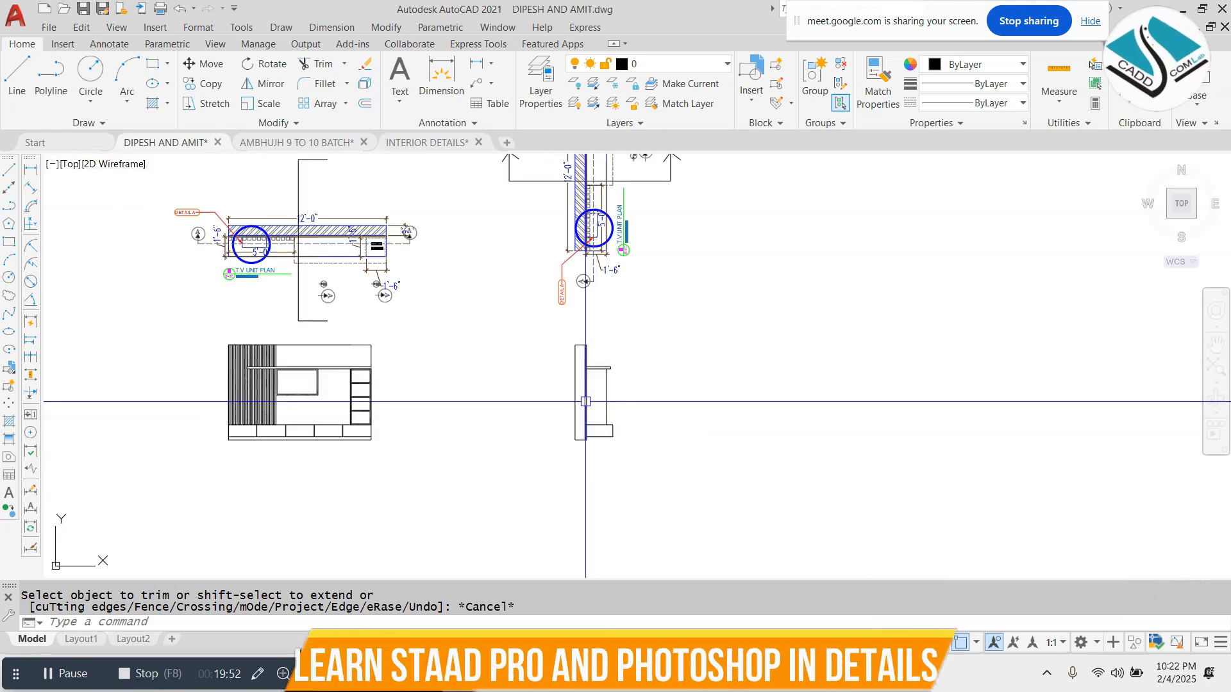
Trace the base cabinet's outline in the side section with a rectangle.
scroll(590, 415, "up", 8)
left_click(611, 414)
left_click(597, 447)
key("Escape")
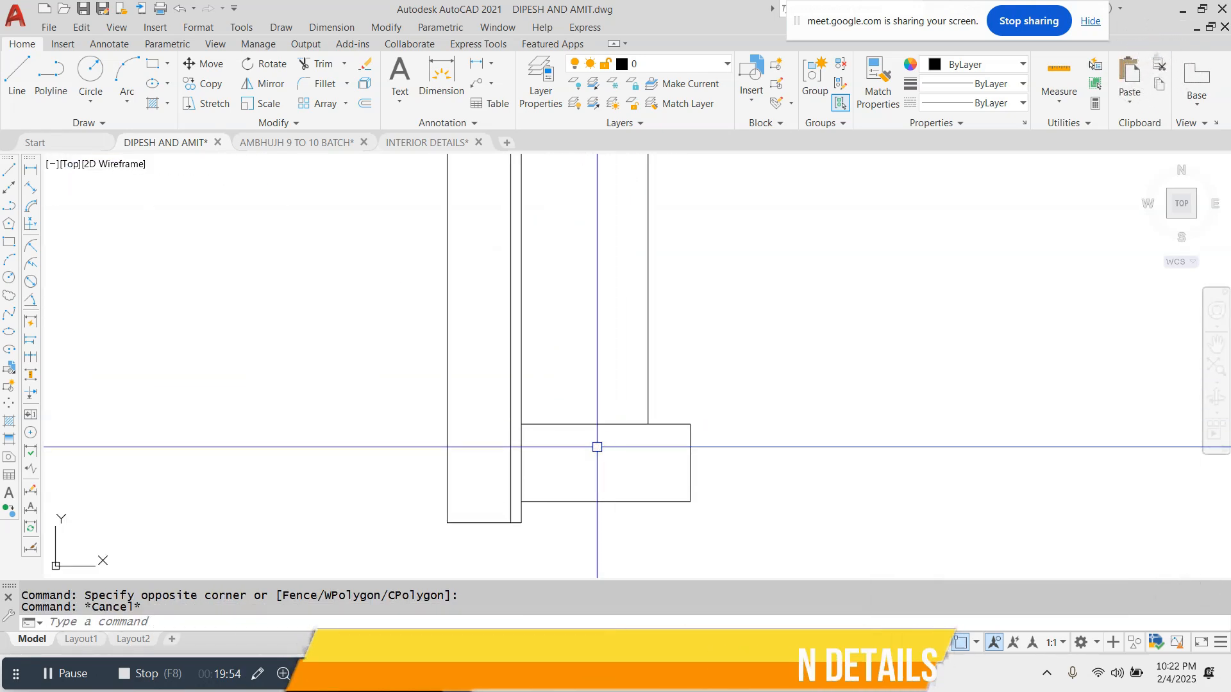
type("REC")
key("Return")
left_click(522, 423)
key("Escape")
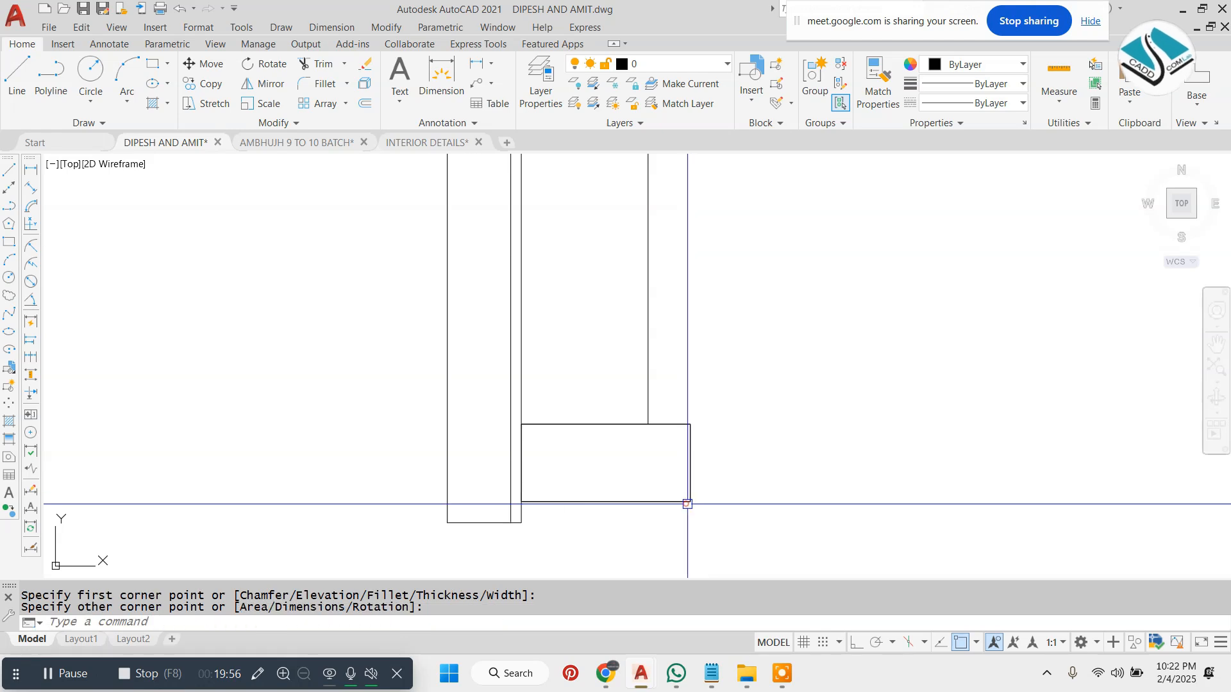
Offset the base cabinet's rectangle 1 inch inward.
key("Escape")
key("Escape")
type("1")
key("Return")
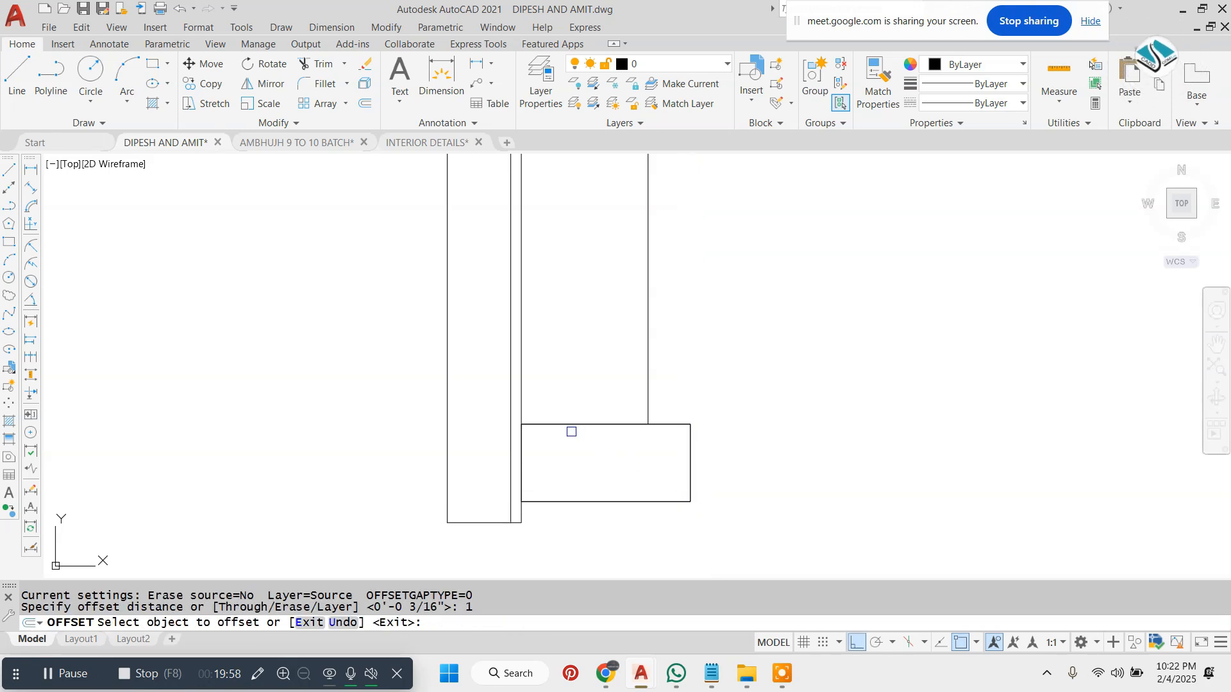
left_click(571, 425)
left_click(604, 461)
key("Escape")
Explode the base cabinet's rectangles and extend the inner upper and lower lines to its outer sides.
type("x")
key("Return")
left_click(585, 380)
left_click(572, 425)
key("Return")
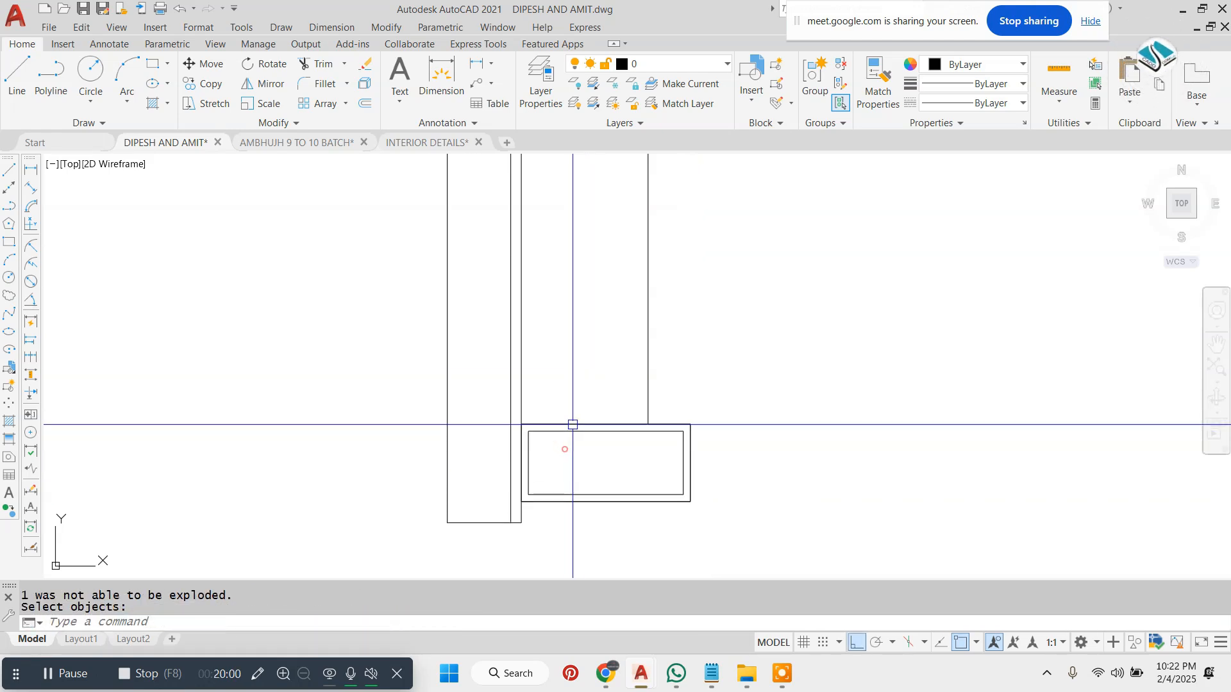
left_click(565, 437)
left_click(655, 437)
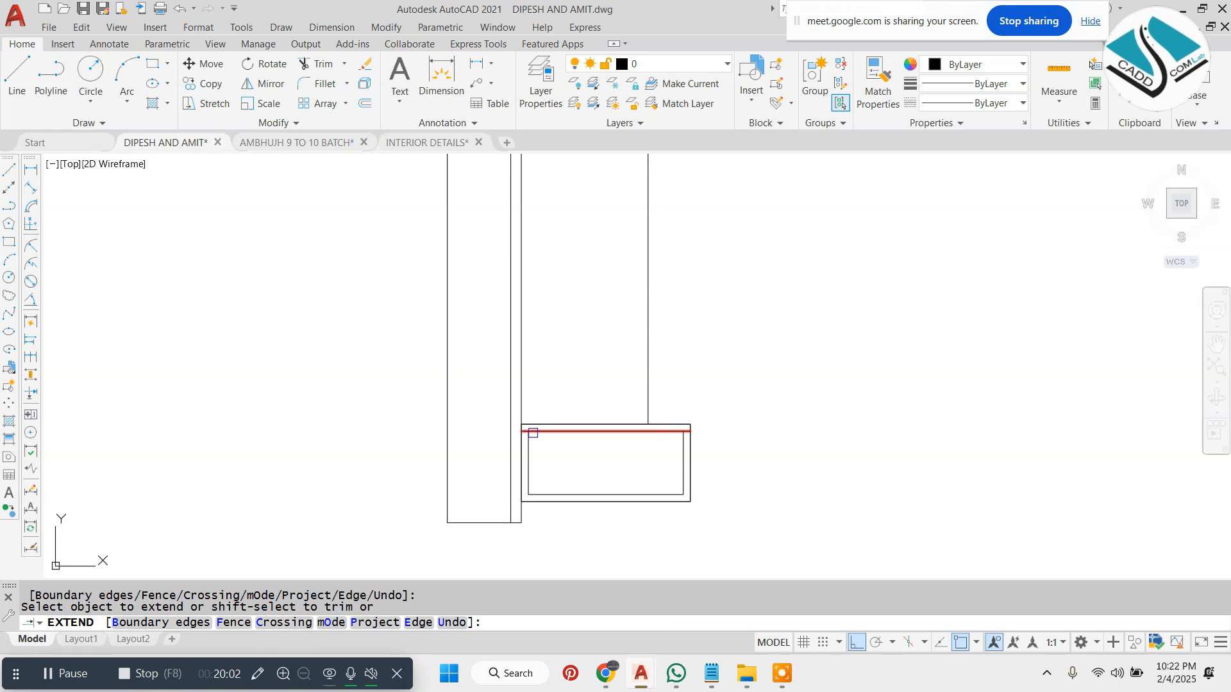
scroll(683, 478, "down", 4)
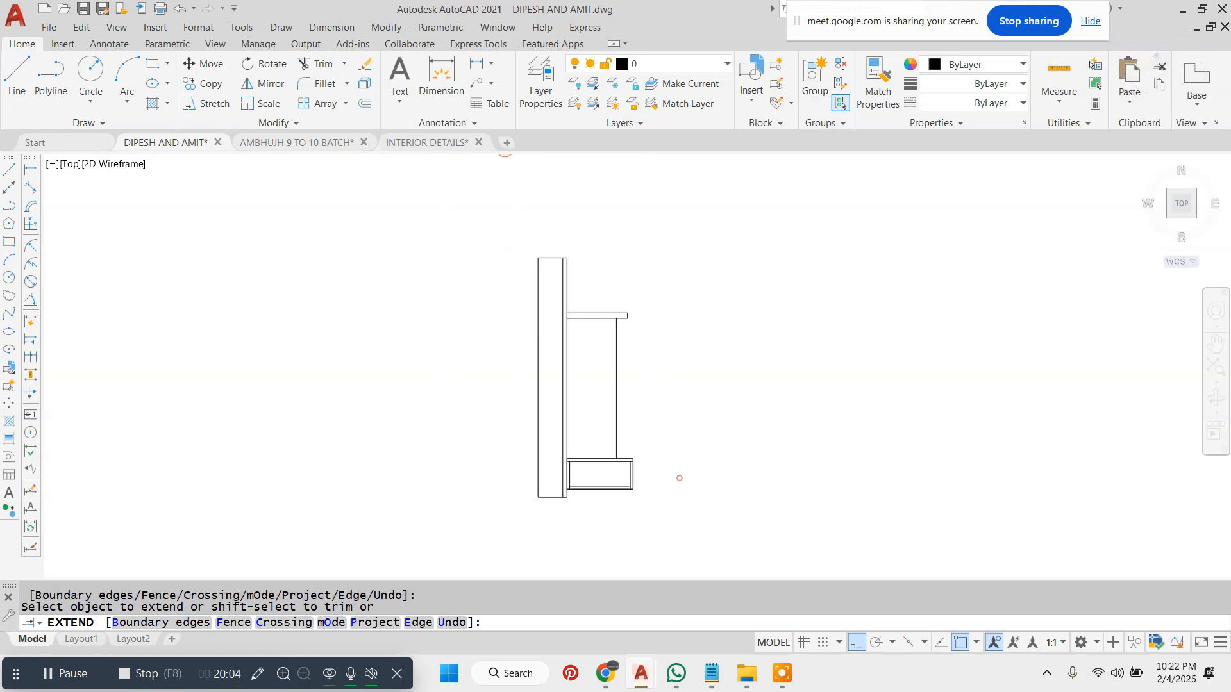
key("Escape")
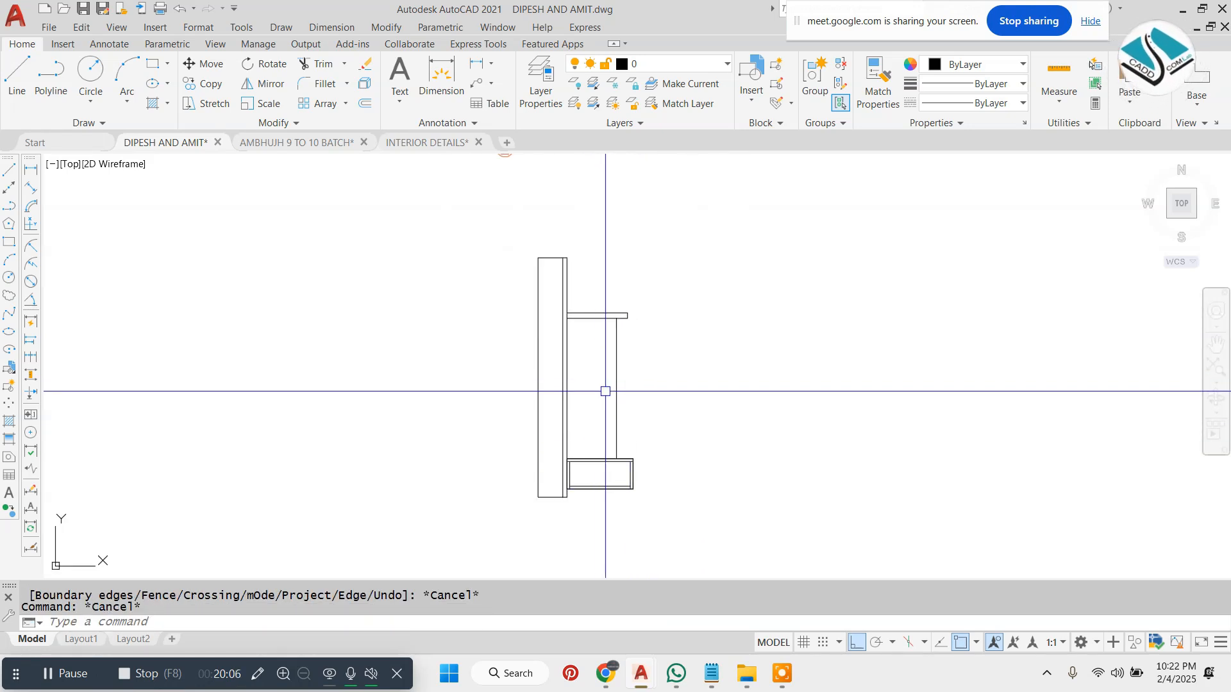
Move the section line with its arrows straight up in the rotated plan so that it cuts through the open shelf.
scroll(605, 391, "down", 4)
scroll(640, 288, "down", 2)
scroll(615, 178, "up", 2)
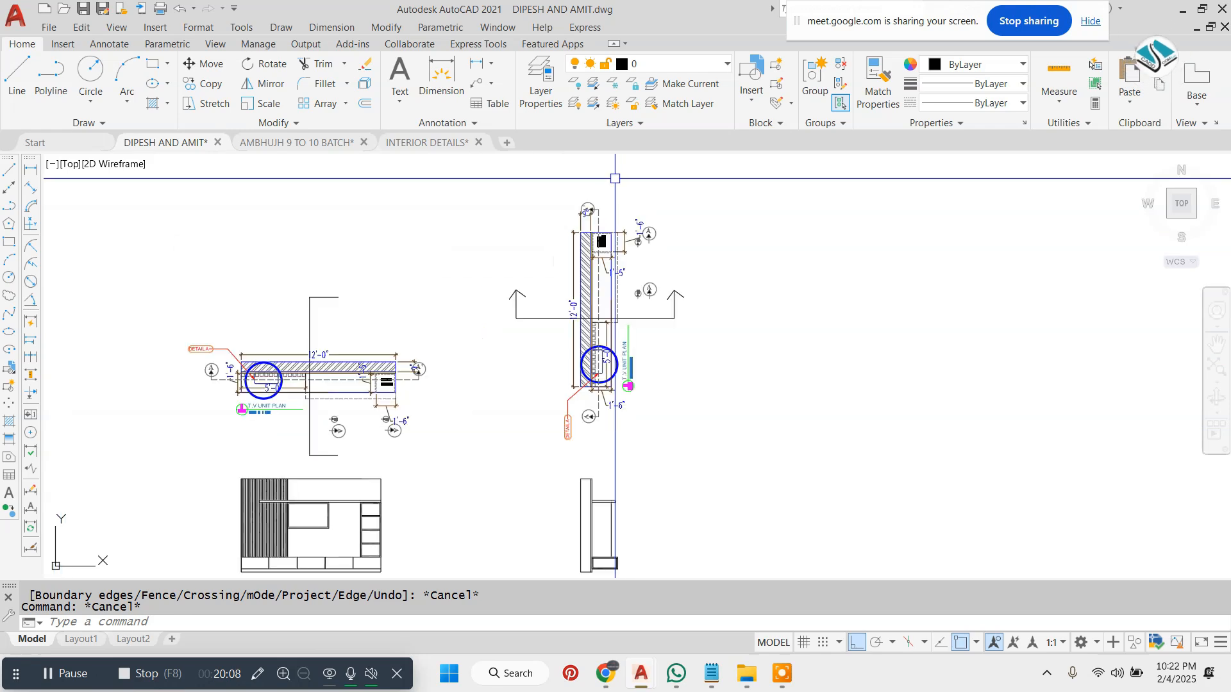
key("Escape")
scroll(653, 272, "up", 4)
left_click(761, 269)
left_click(680, 414)
left_click(346, 248)
left_click(227, 436)
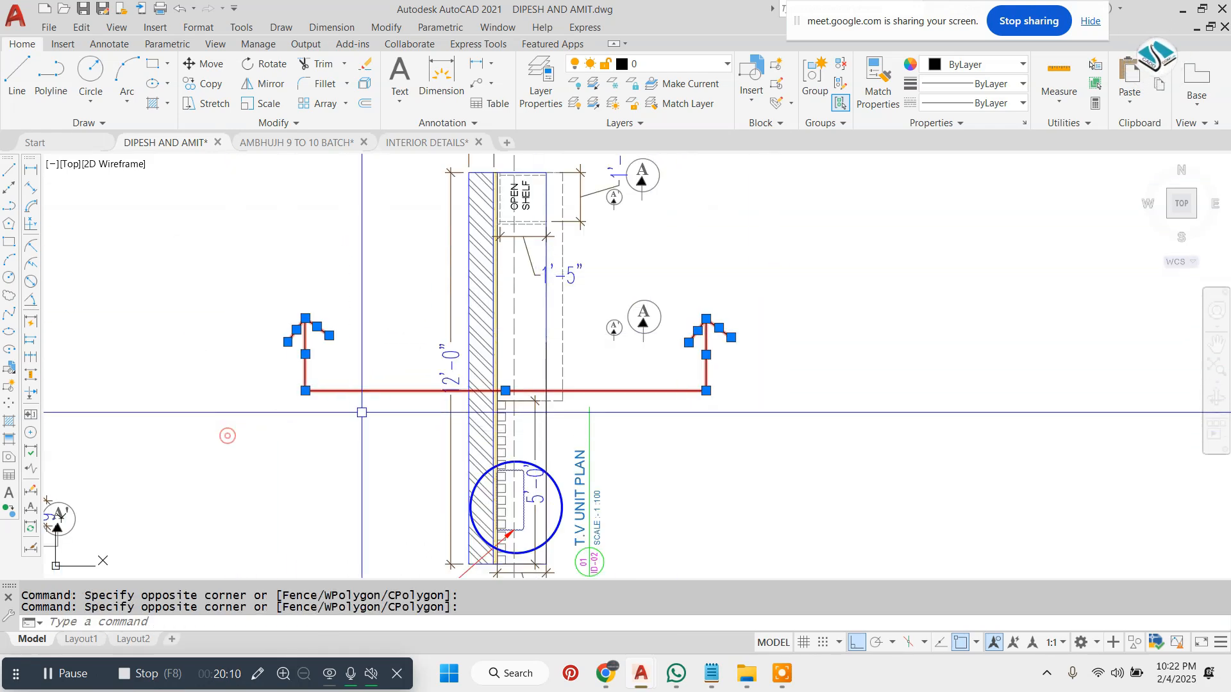
type("m")
key("Return")
left_click(835, 342)
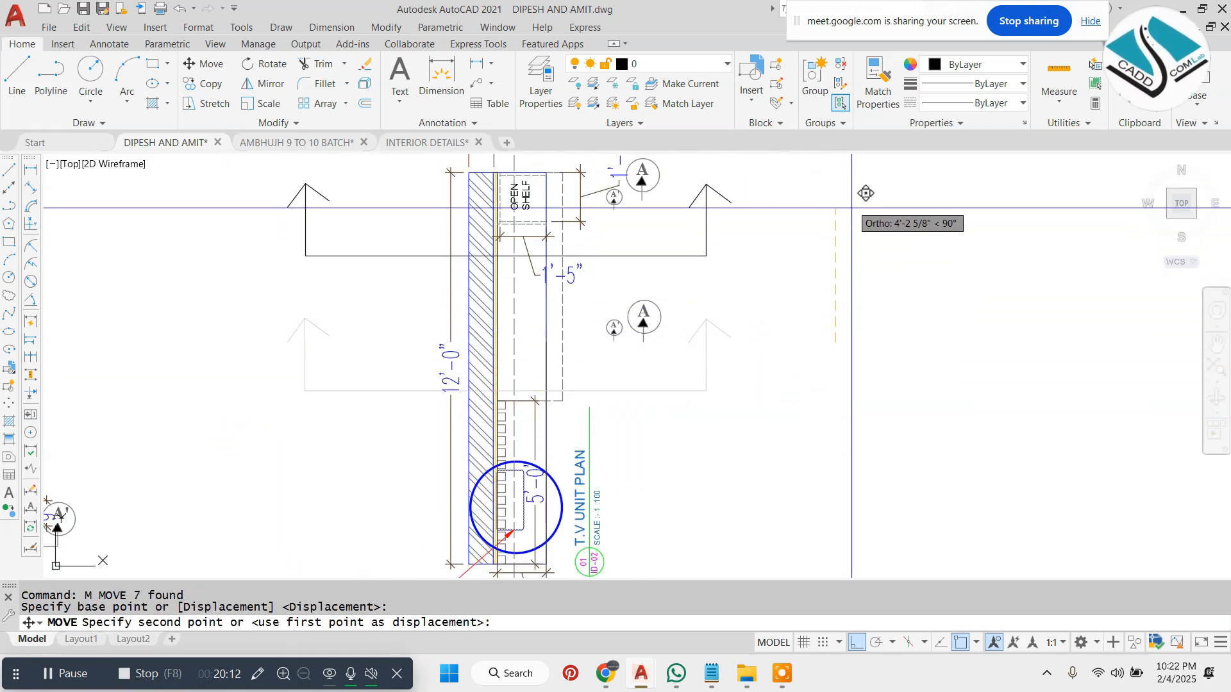
key("Escape")
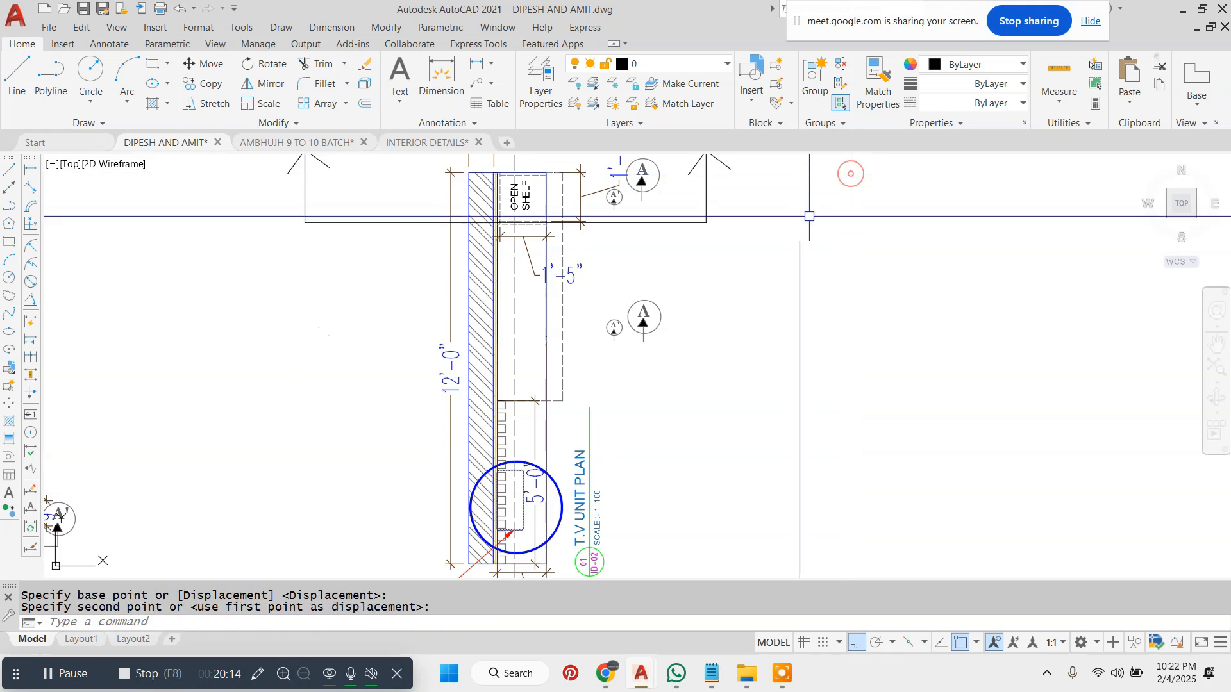
Project horizontal construction lines from the open shelf's bottom board and lowest intermediate board in the elevation across to the side section.
scroll(804, 353, "down", 5)
scroll(641, 307, "up", 2)
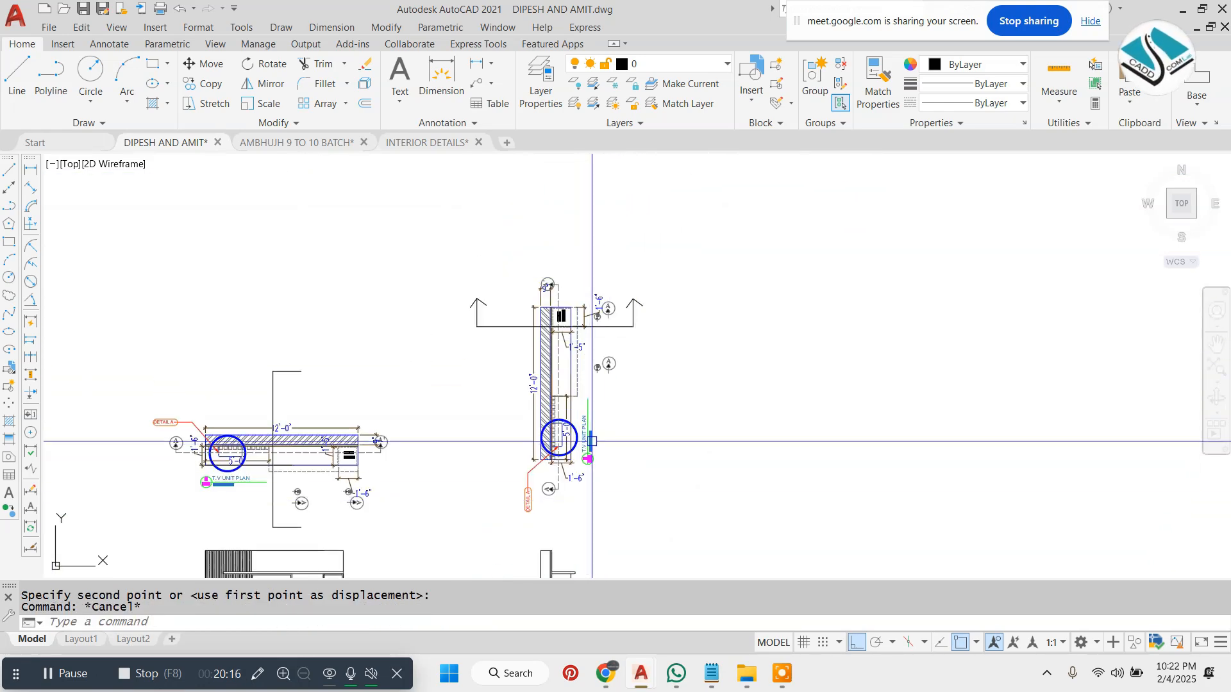
scroll(590, 440, "up", 2)
middle_click_drag(591, 520, 604, 250)
scroll(564, 440, "up", 4)
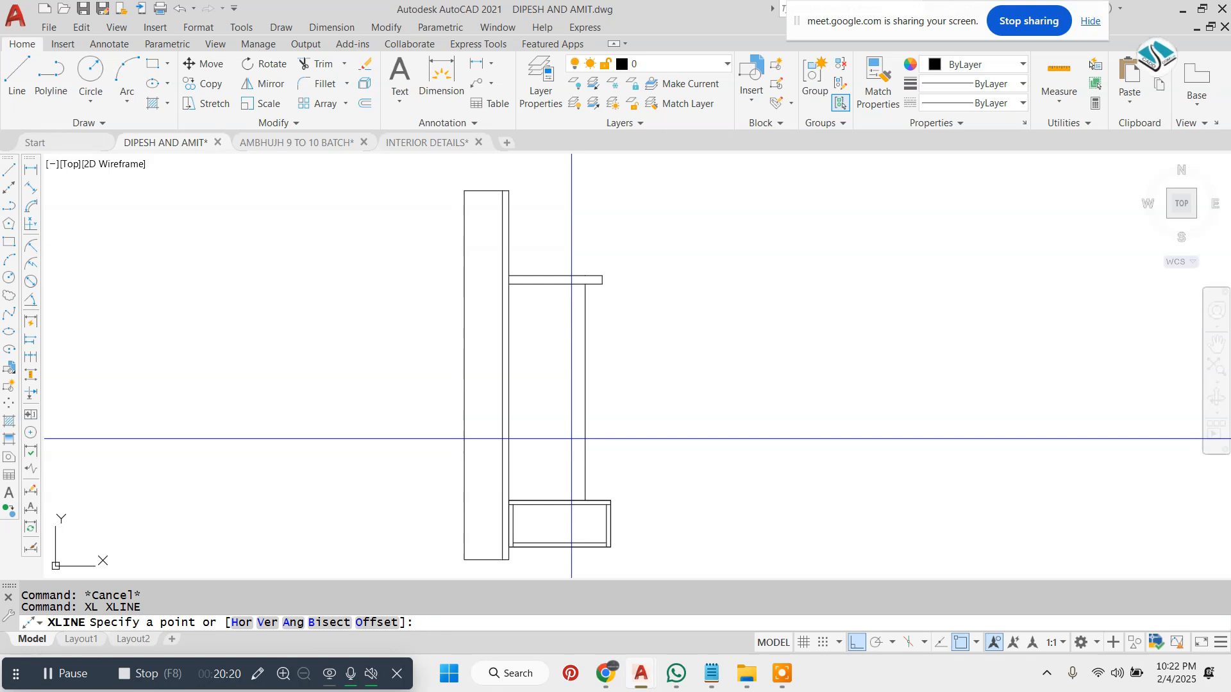
type("h")
key("Return")
scroll(621, 393, "down", 3)
scroll(220, 421, "up", 5)
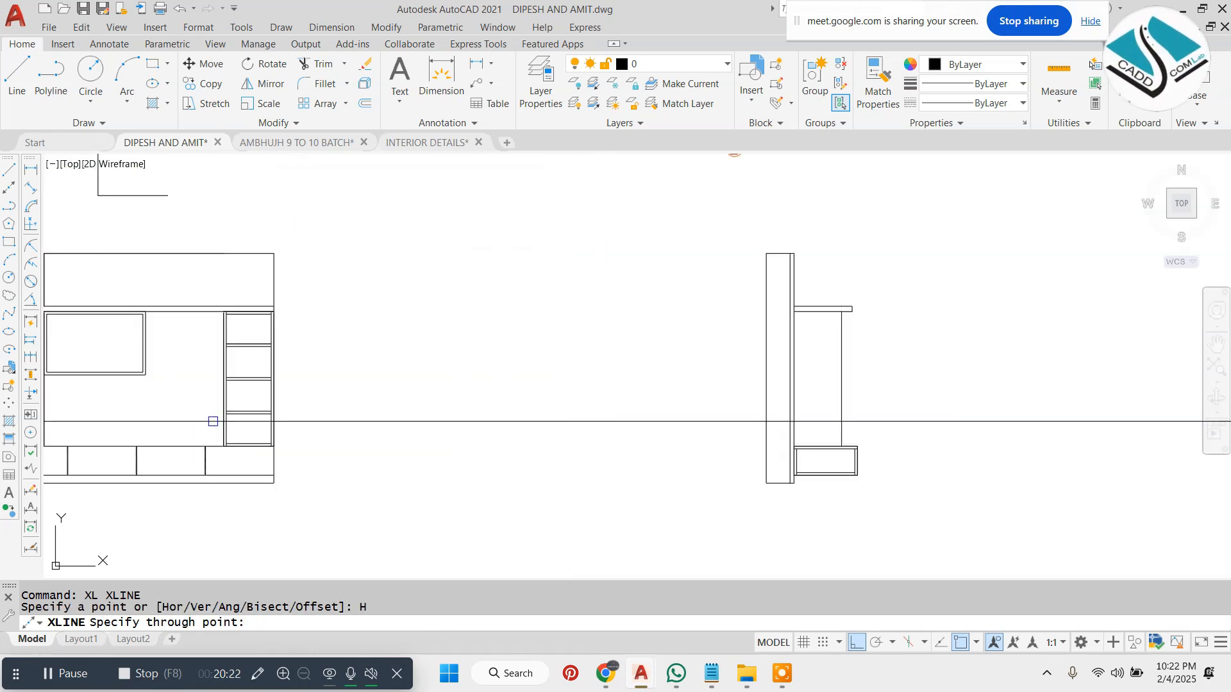
left_click(223, 473)
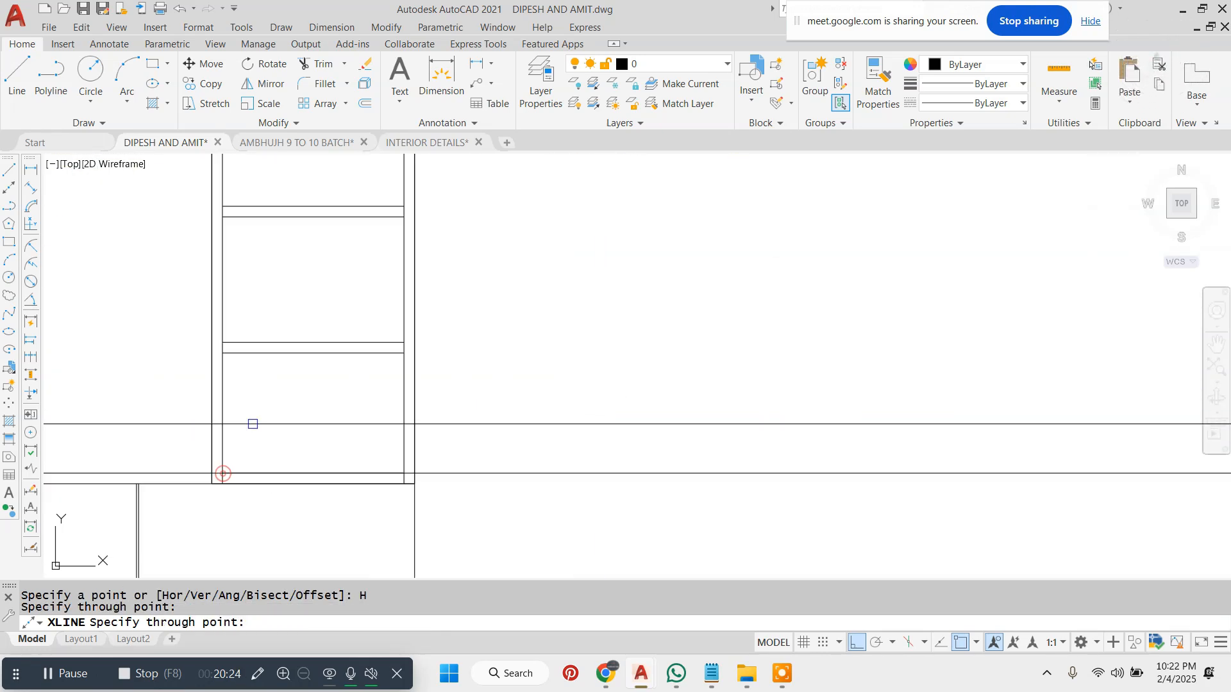
left_click(223, 338)
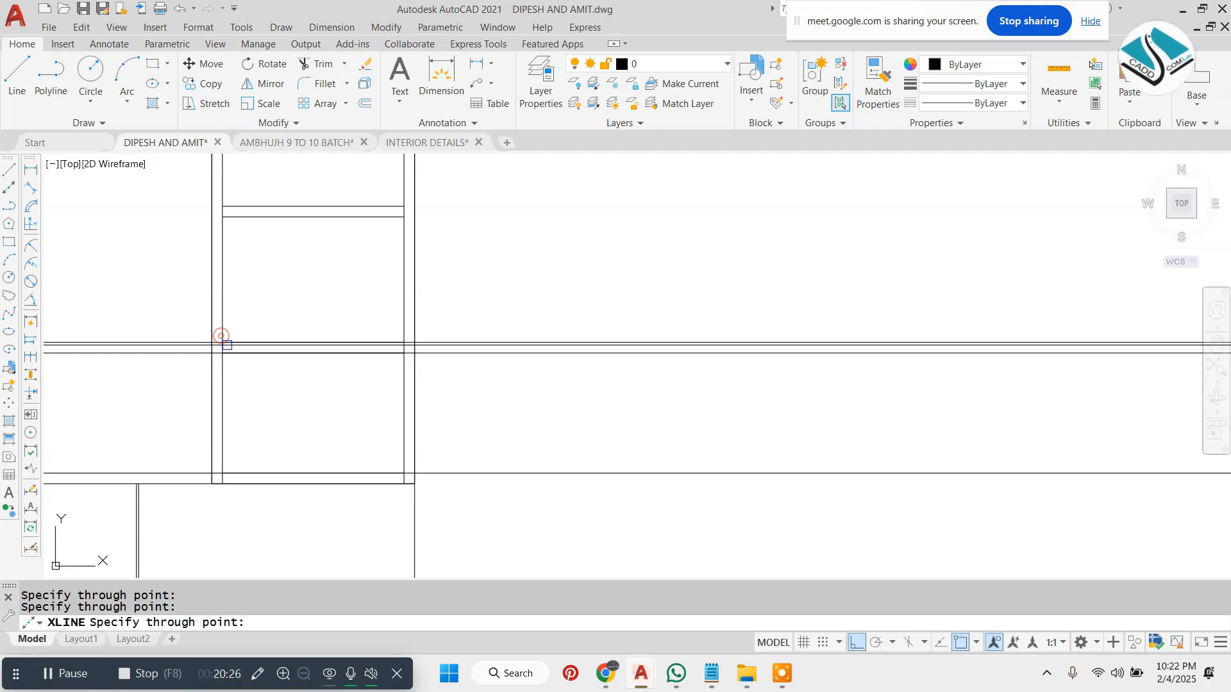
Add horizontal construction lines through both edges of the remaining open shelf boards, up to the top board in the elevation.
scroll(364, 436, "down", 2)
scroll(280, 292, "up", 2)
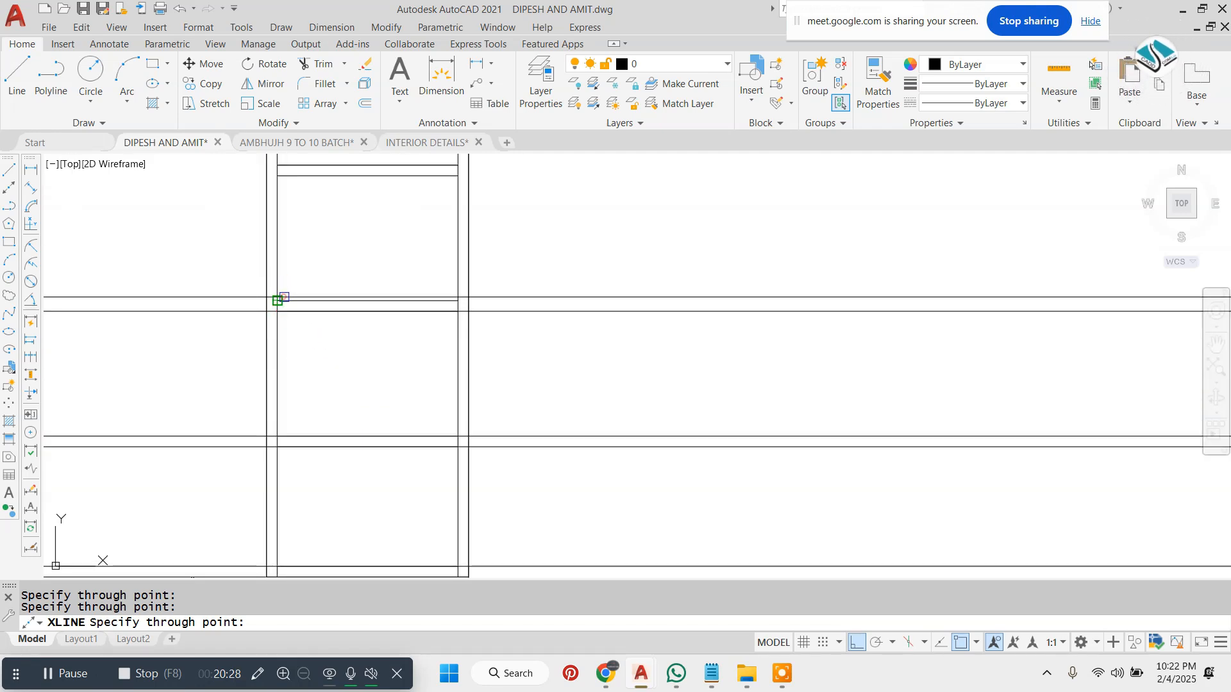
scroll(277, 300, "down", 2)
scroll(401, 301, "up", 2)
left_click(485, 346)
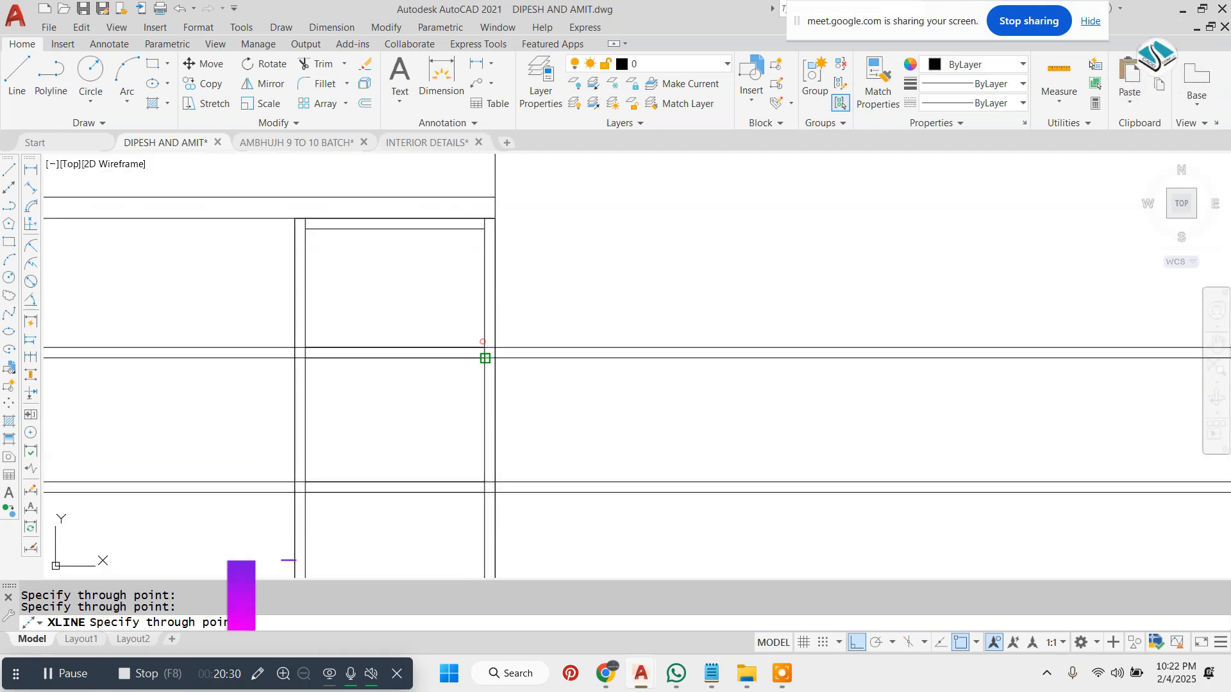
left_click(484, 357)
left_click(485, 229)
left_click(485, 219)
scroll(411, 263, "down", 3)
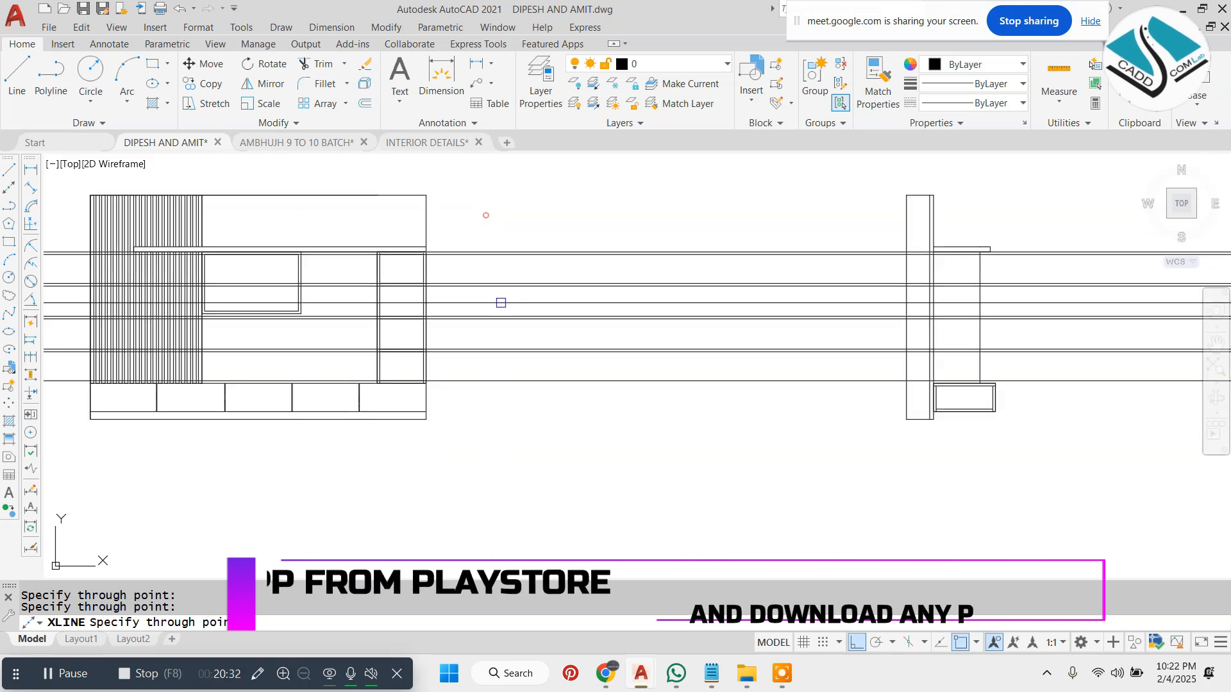
scroll(1133, 269, "up", 2)
key("Escape")
key("Escape")
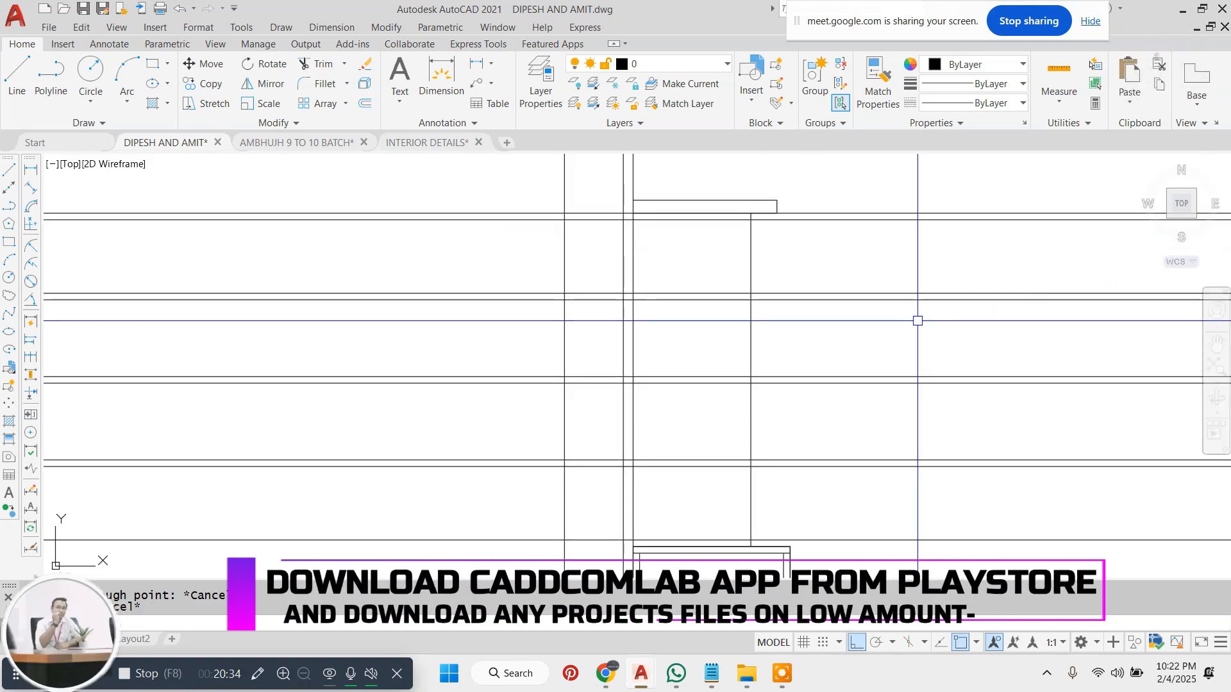
Trim the projected shelf lines beyond the open shelf's front line and across the thin back panel in the side section.
type("tr")
key("Return")
key("Return")
scroll(792, 273, "down", 3)
left_click(917, 225)
left_click(872, 397)
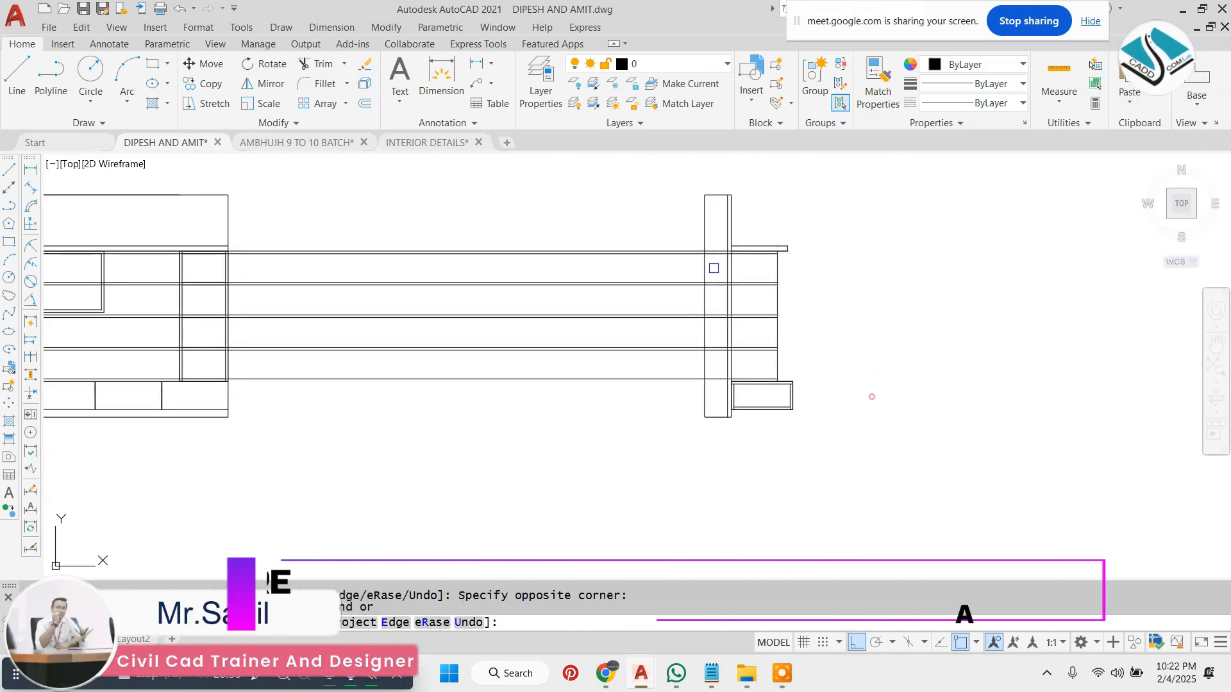
scroll(737, 241, "up", 4)
left_click(653, 192)
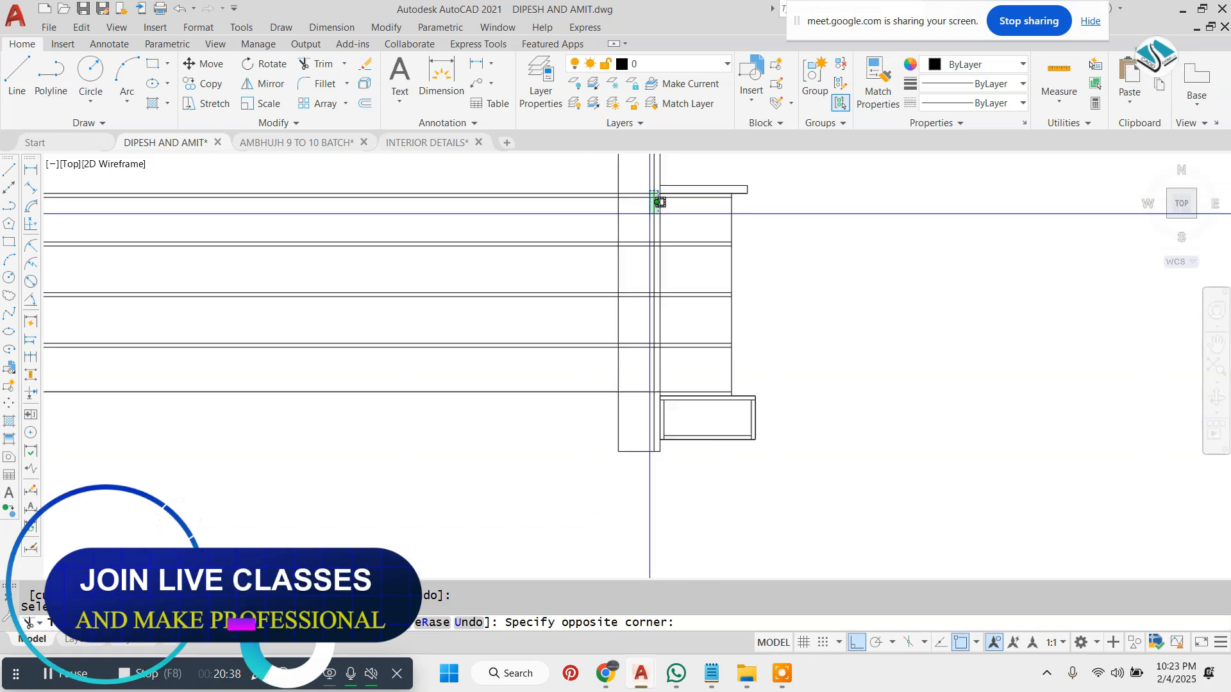
scroll(648, 384, "up", 5)
left_click(692, 445)
scroll(688, 425, "down", 5)
key("Escape")
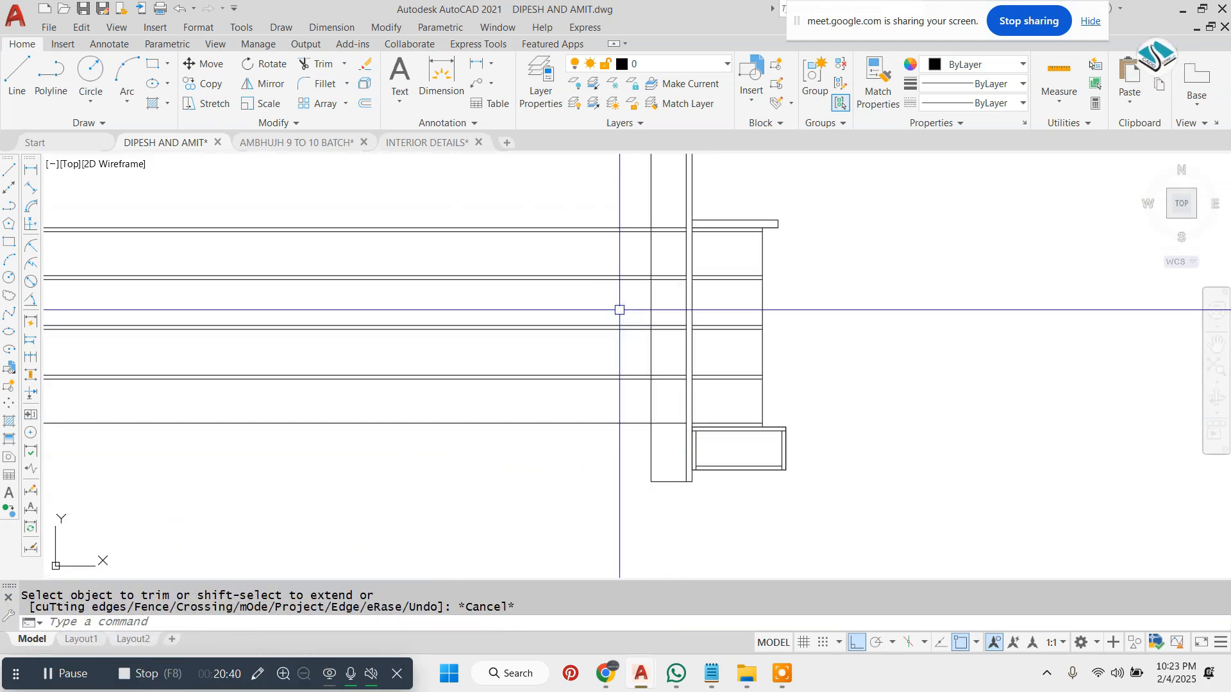
Erase the leftover projection lines between the elevation and the side section.
left_click(614, 200)
left_click(525, 460)
type("e")
key("Return")
key("Escape")
scroll(785, 289, "up", 2)
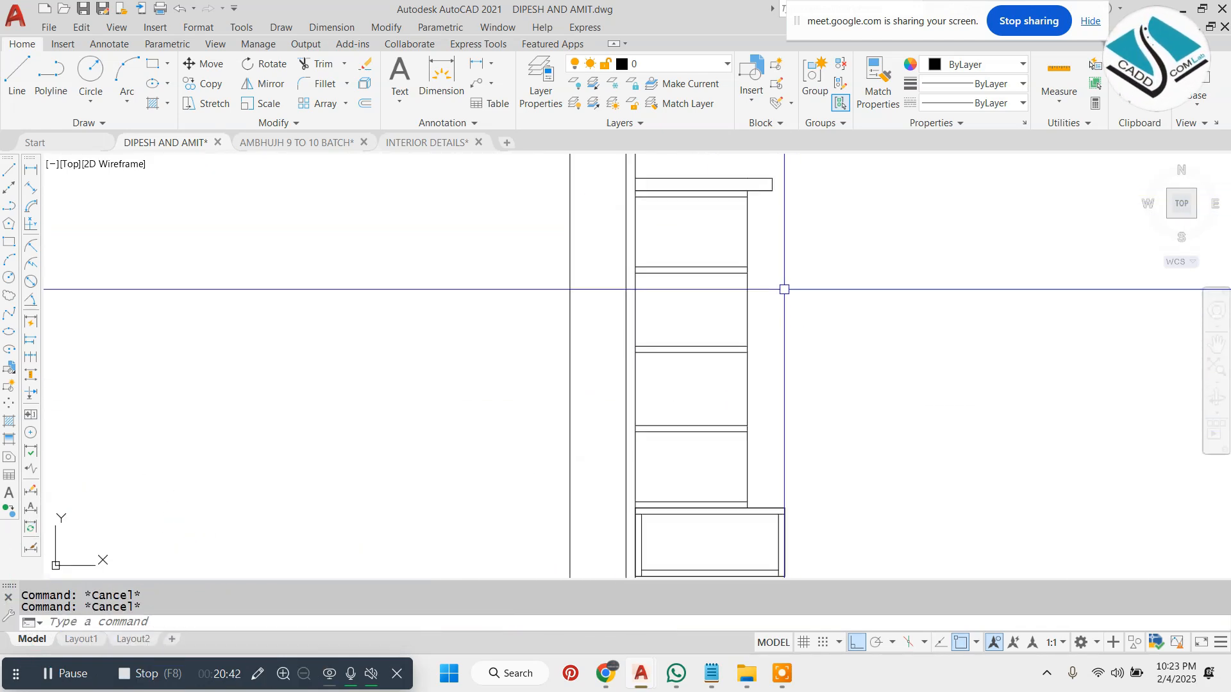
Offset the open shelf's front and back lines 1 inch inward in the side section.
type("1")
key("Return")
left_click(750, 252)
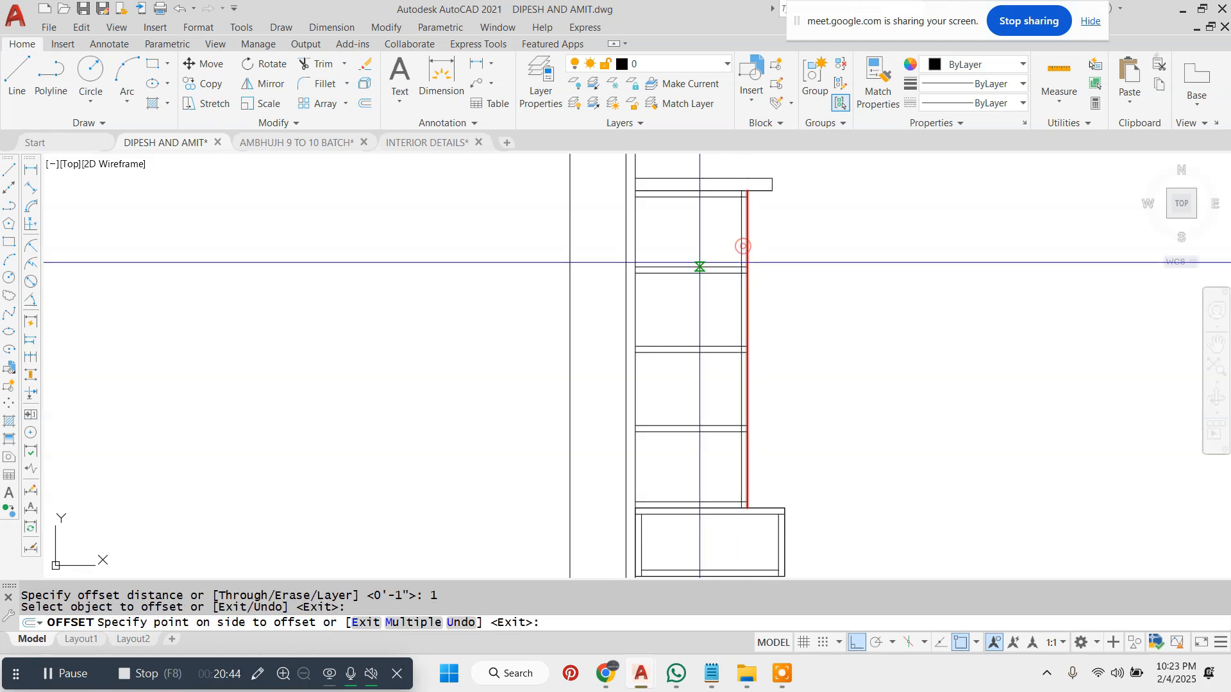
left_click(700, 263)
key("Escape")
key("Escape")
Trim the inner back line above the open shelf and the inner upright lines through the shelf's top board.
type("tr")
key("Return")
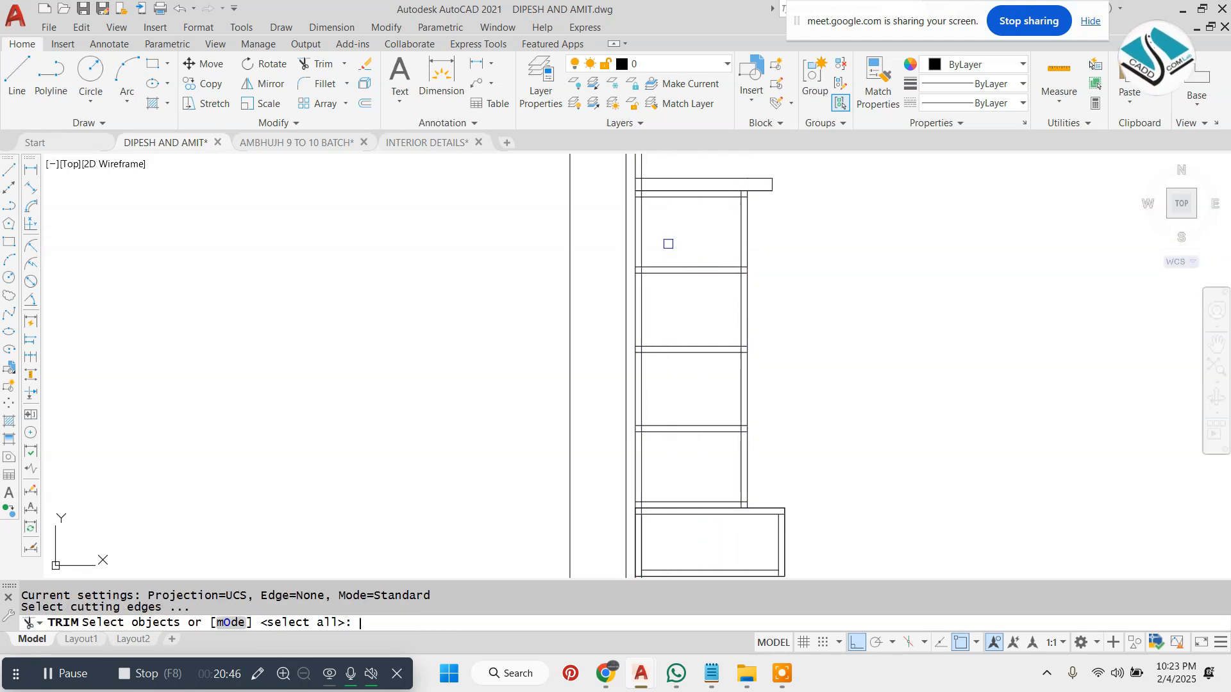
key("Return")
scroll(642, 157, "up", 3)
left_click(620, 243)
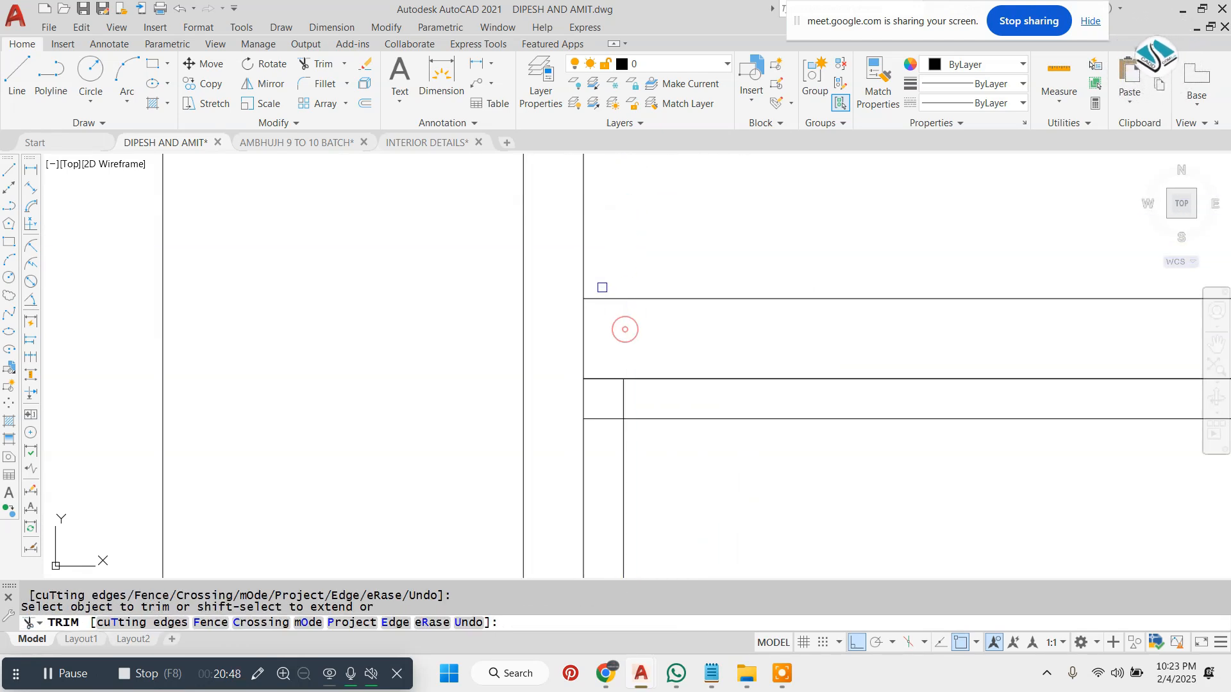
scroll(602, 287, "down", 3)
scroll(615, 306, "up", 3)
scroll(601, 282, "down", 2)
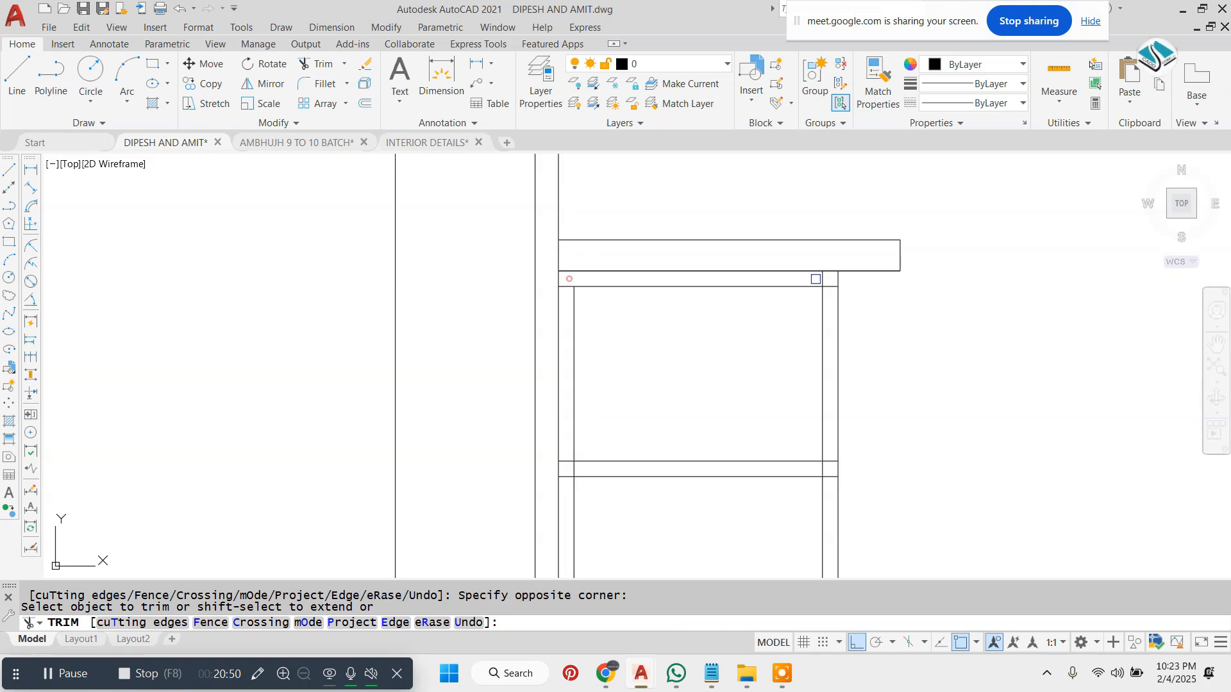
Trim the upper two intermediate shelf boards so they stop at the inner upright lines.
scroll(815, 279, "up", 5)
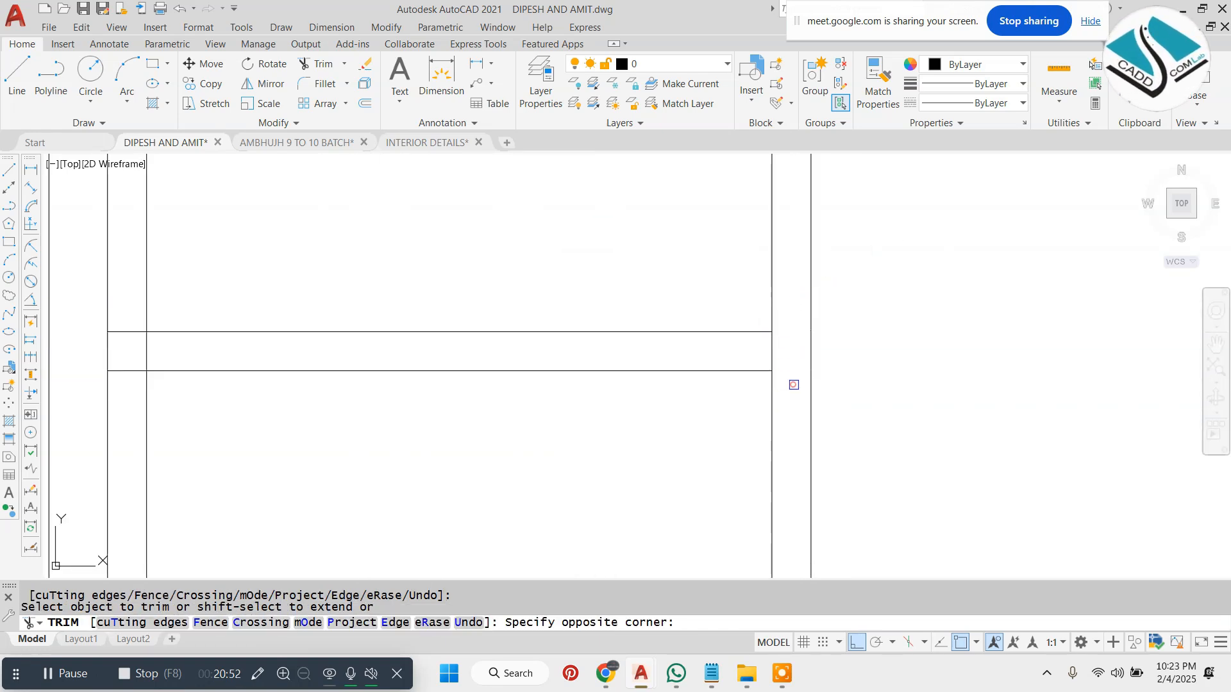
scroll(385, 391, "down", 3)
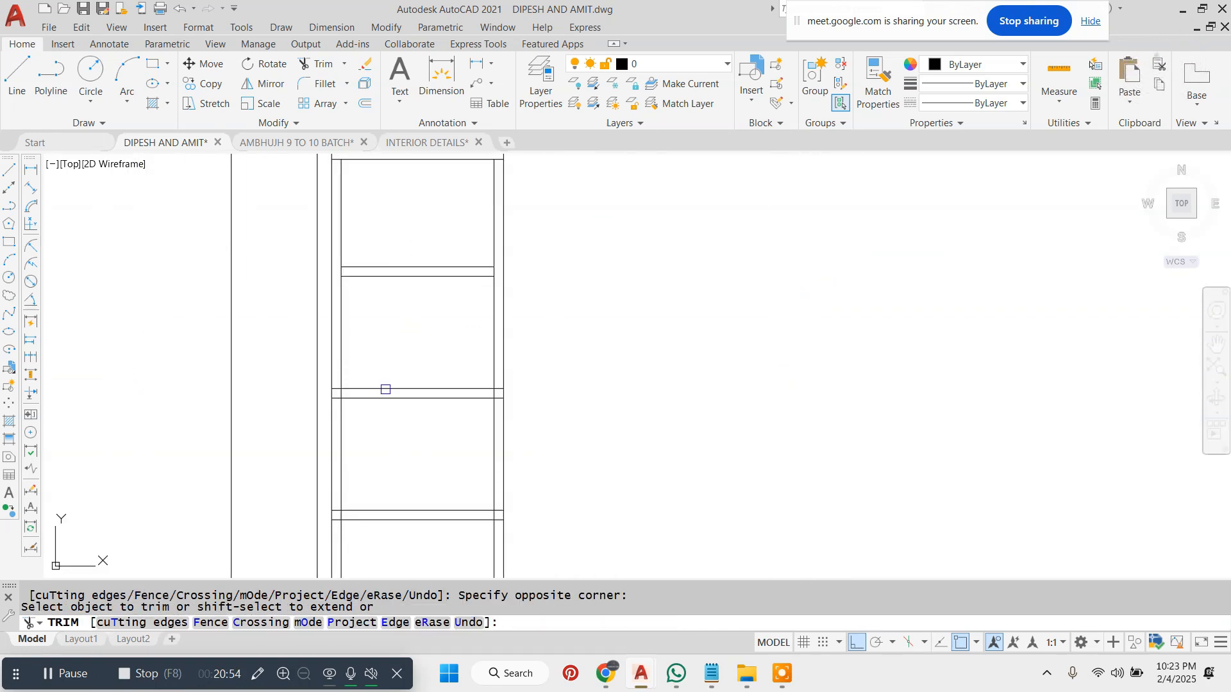
scroll(350, 354, "up", 3)
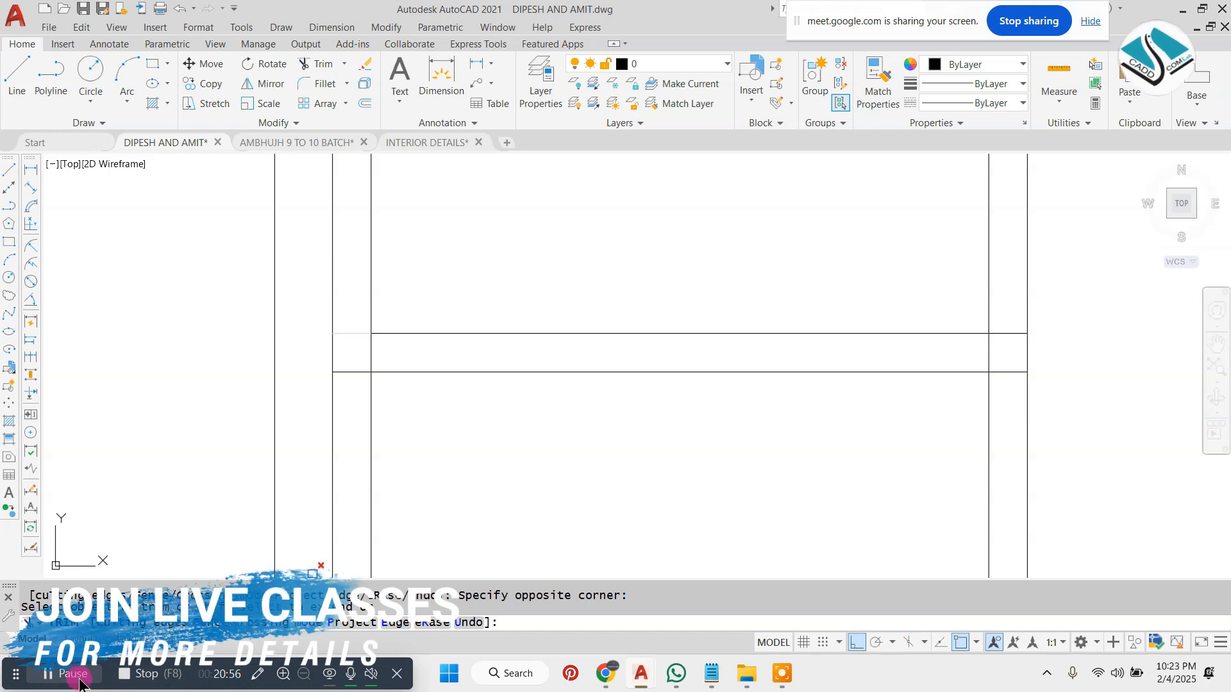
scroll(500, 340, "down", 3)
scroll(472, 357, "up", 3)
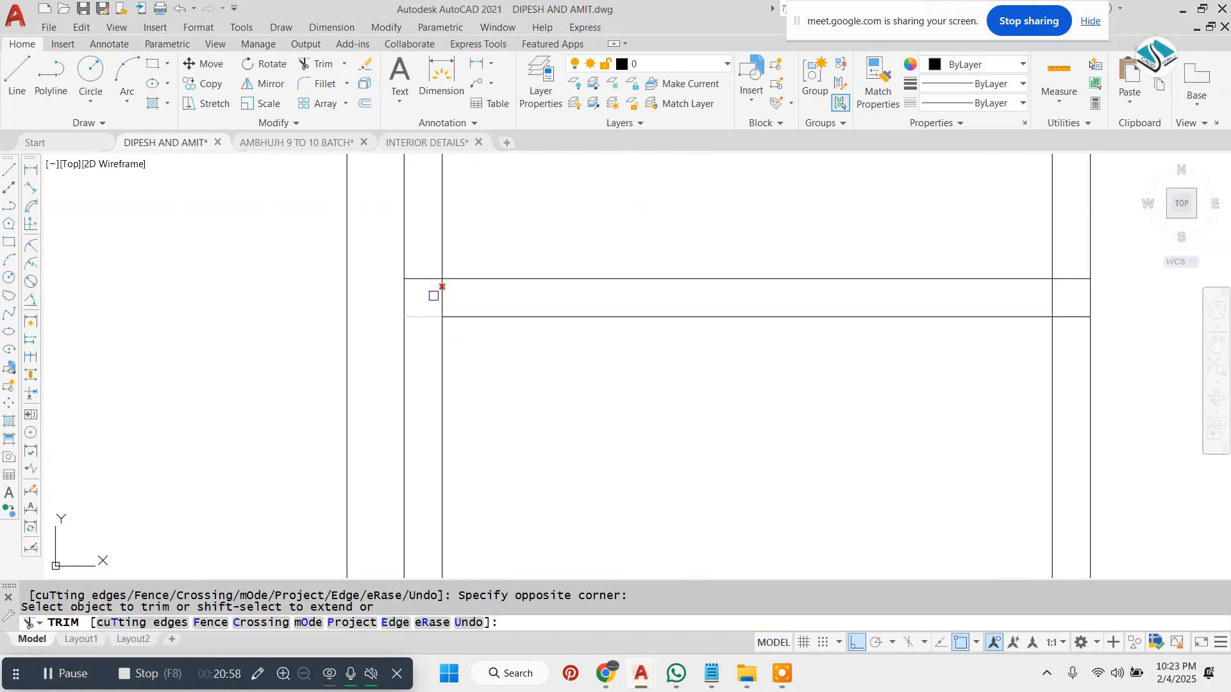
left_click(433, 259)
left_click(420, 344)
scroll(1076, 256, "down", 3)
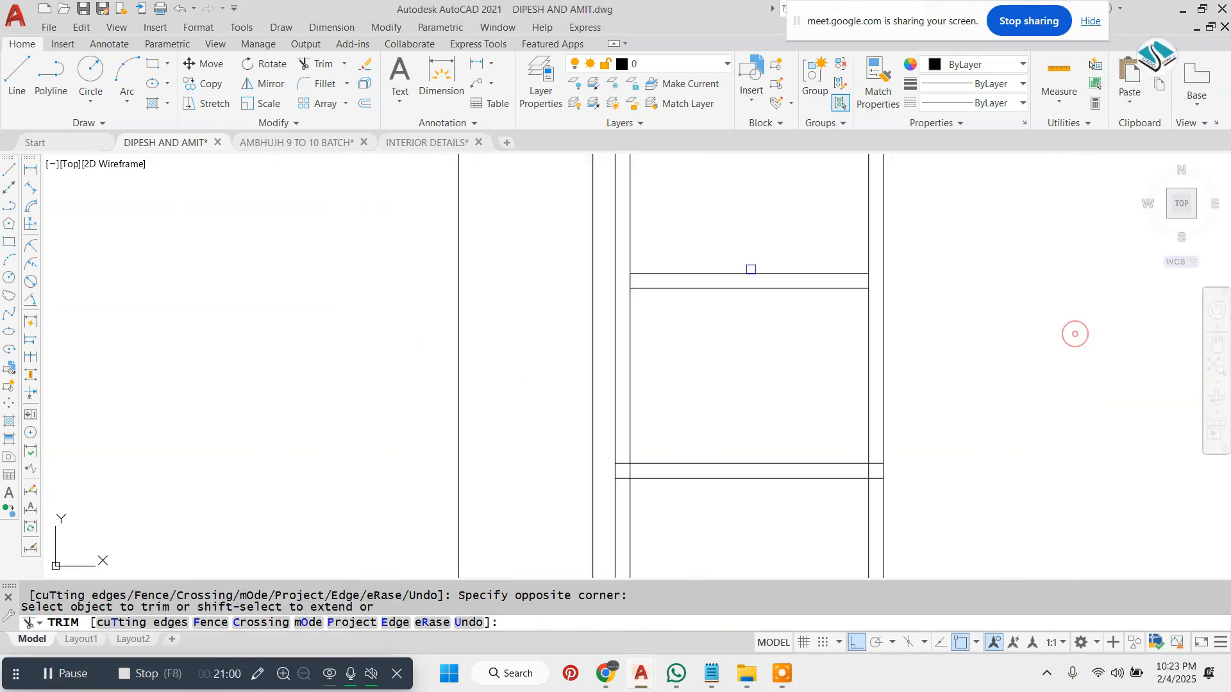
Trim the lowest intermediate board to the inner upright lines and clean up the corners at the open shelf's bottom board.
scroll(808, 349, "up", 3)
left_click(701, 271)
left_click(703, 369)
scroll(753, 311, "down", 3)
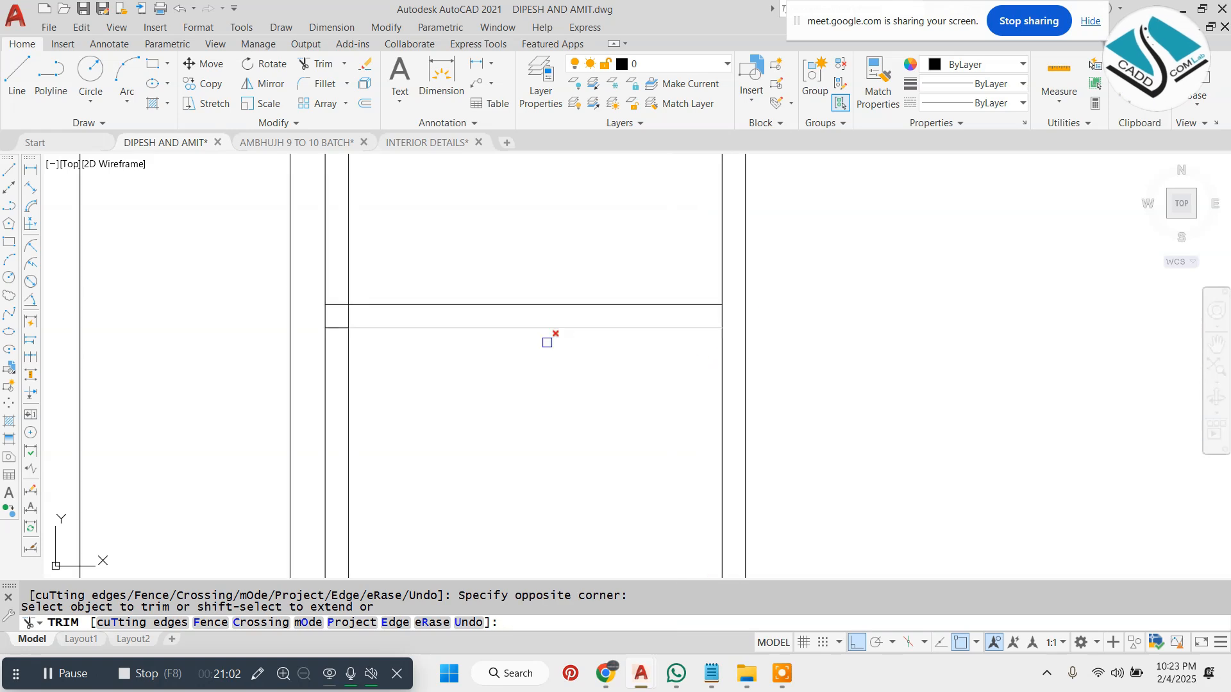
scroll(341, 302, "up", 3)
scroll(321, 387, "down", 3)
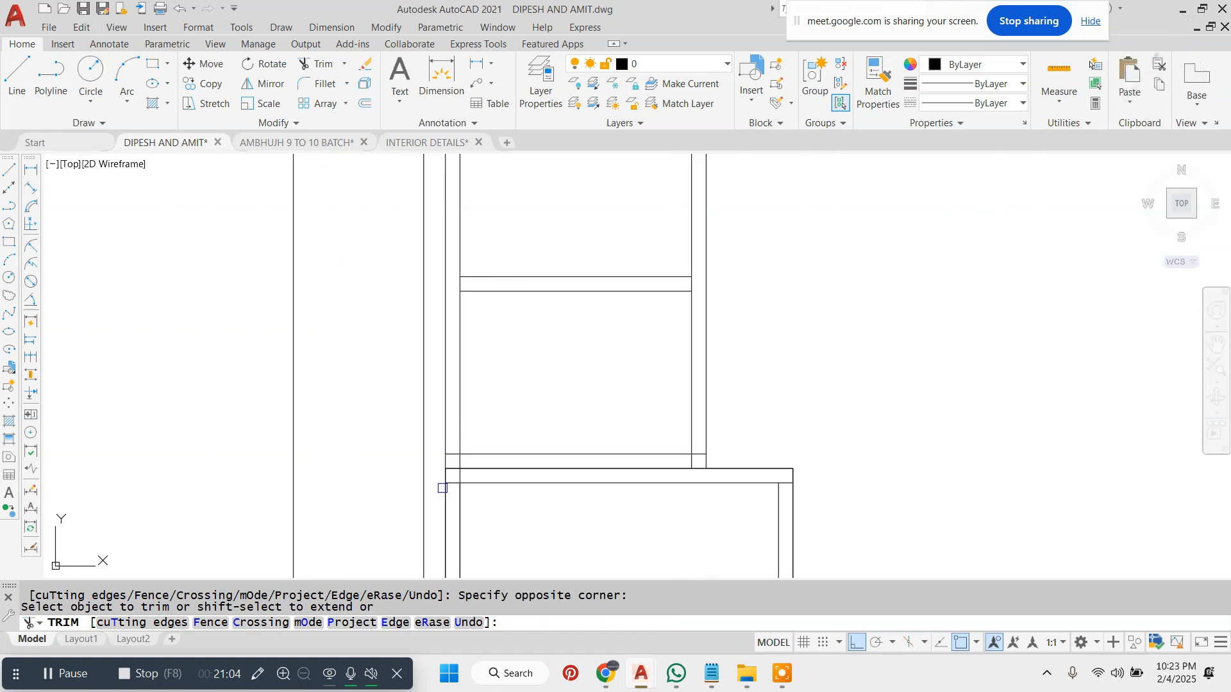
scroll(442, 489, "up", 4)
scroll(730, 393, "down", 4)
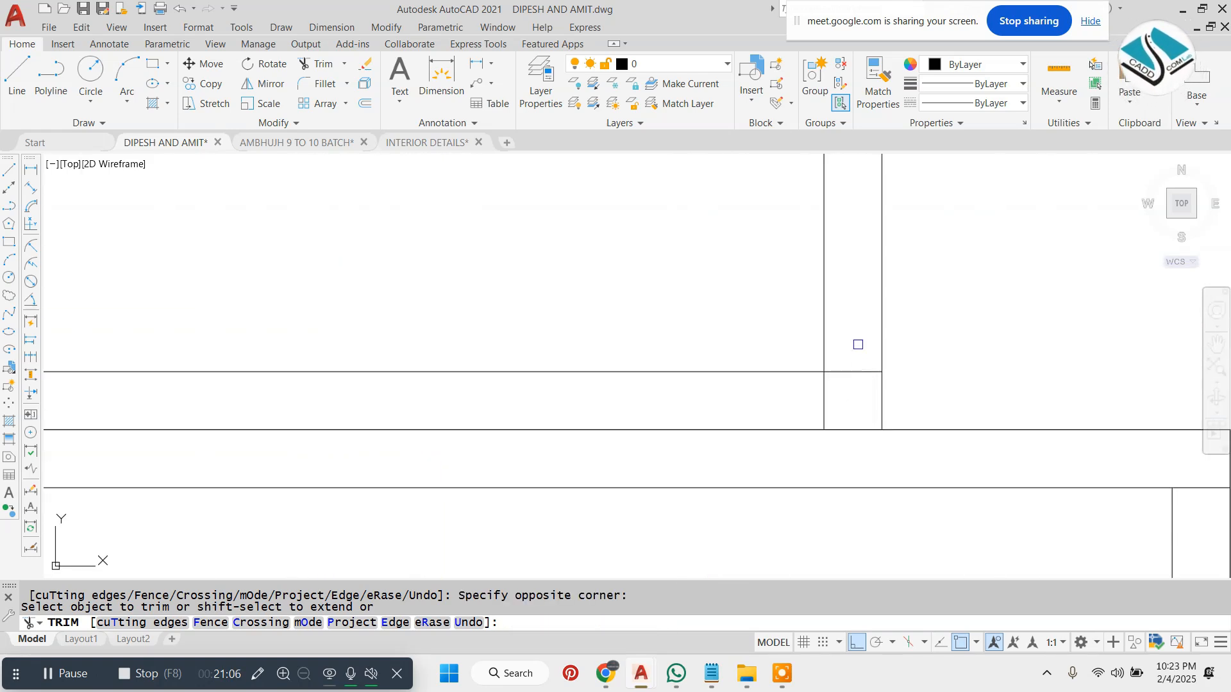
key("Escape")
key("Escape")
Examine the open shelf's side section against the plan, the rotated plan and the elevation.
scroll(747, 442, "down", 4)
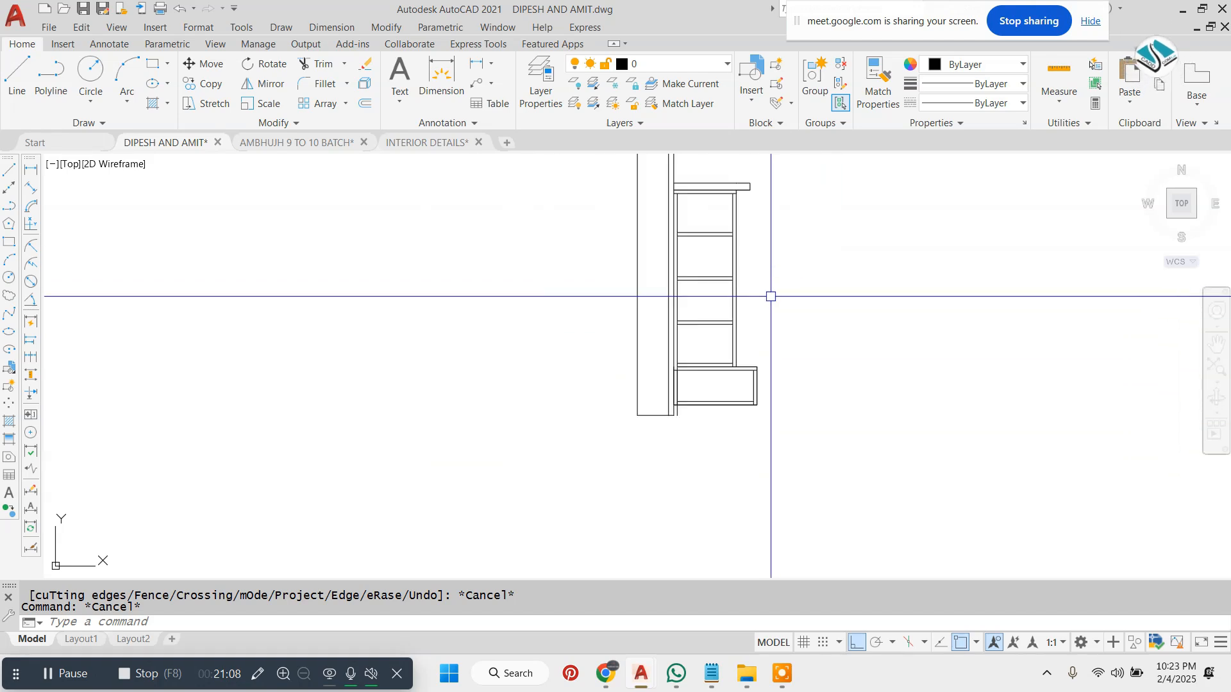
scroll(785, 190, "up", 2)
scroll(557, 393, "down", 2)
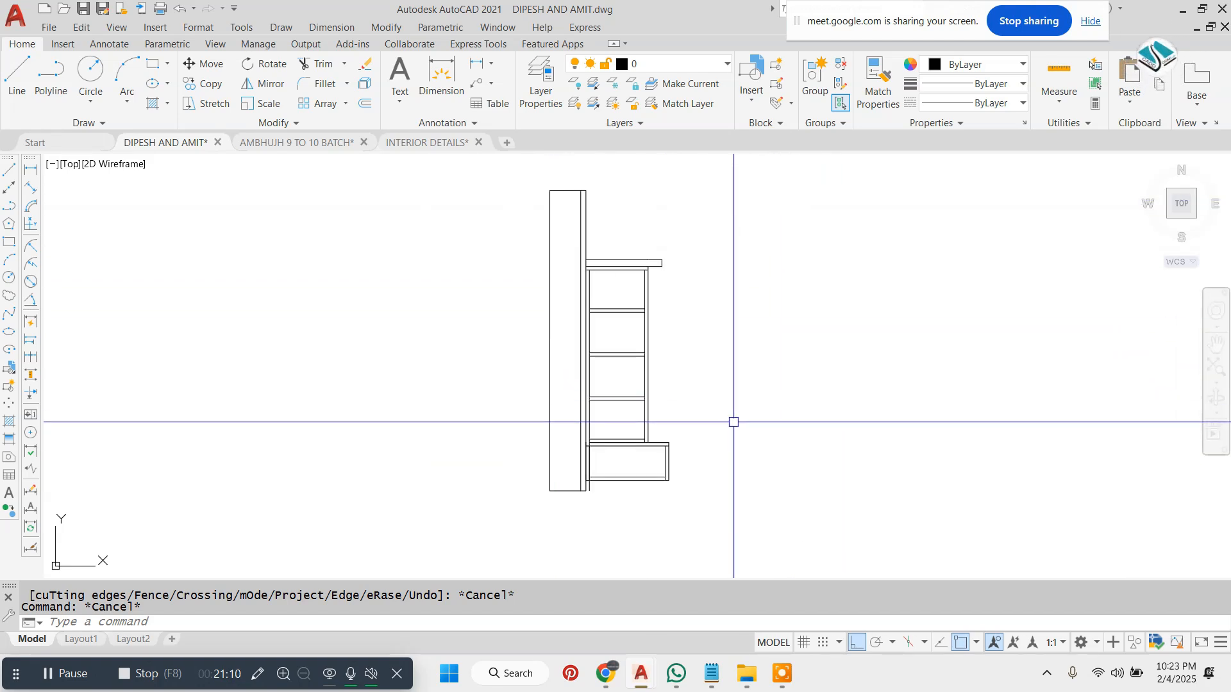
scroll(734, 422, "down", 6)
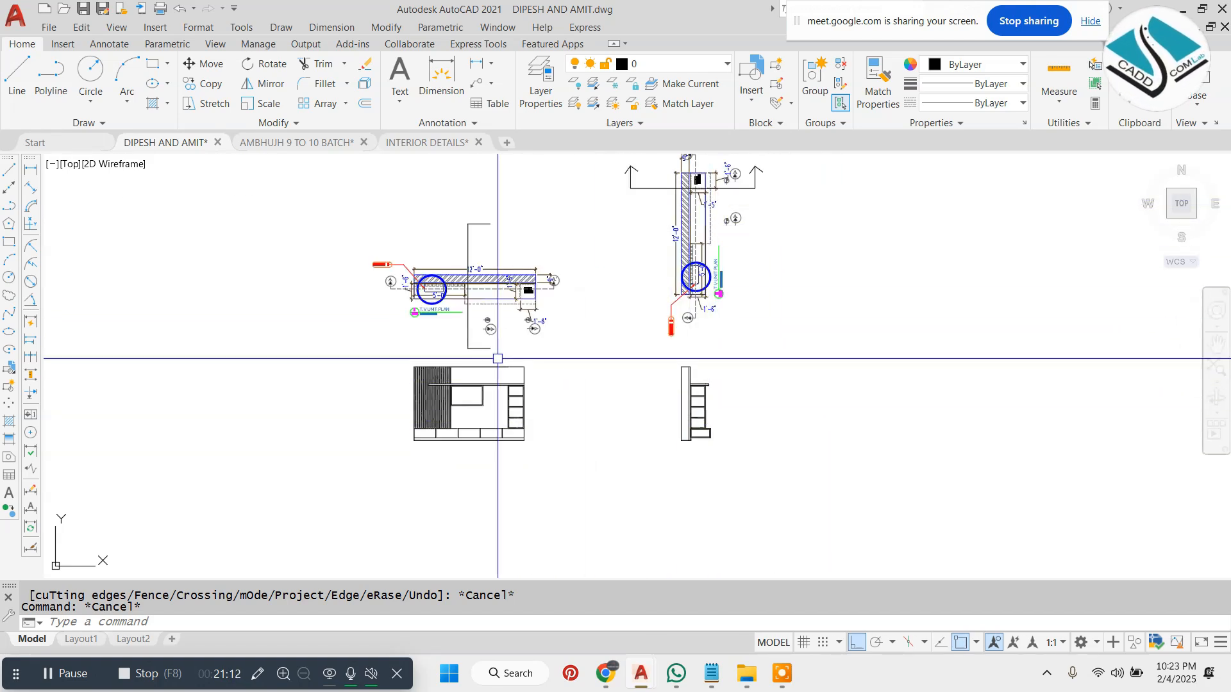
scroll(483, 408, "up", 2)
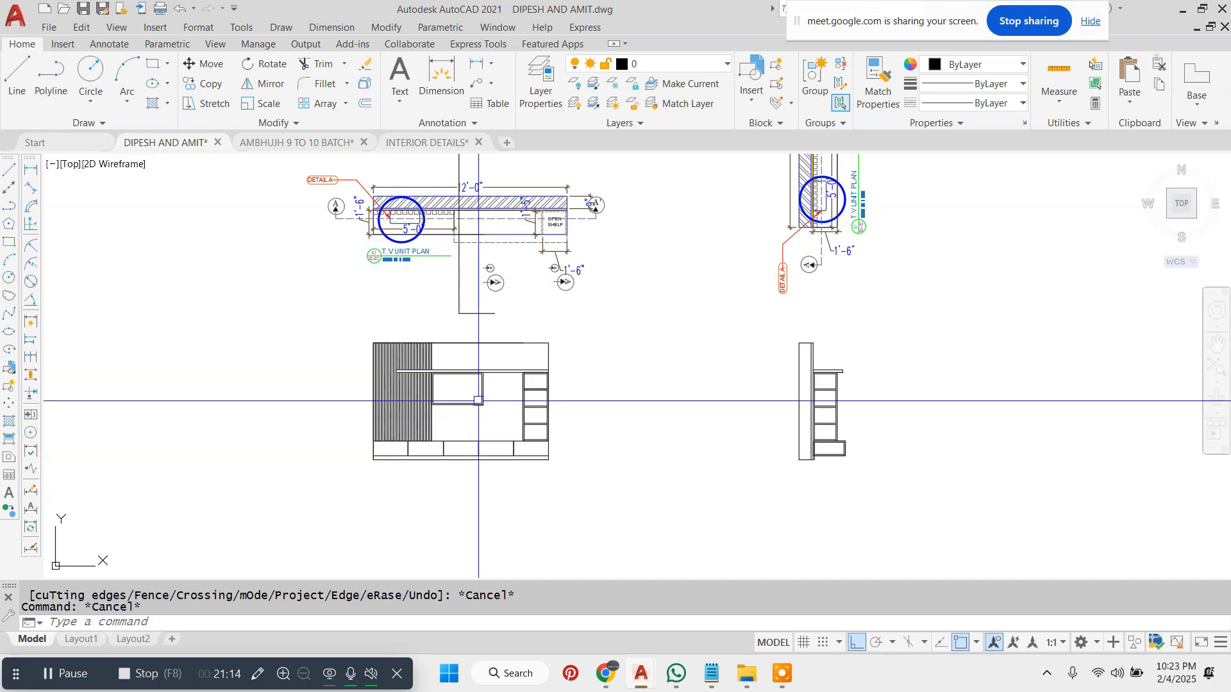
scroll(861, 167, "up", 4)
scroll(690, 314, "down", 4)
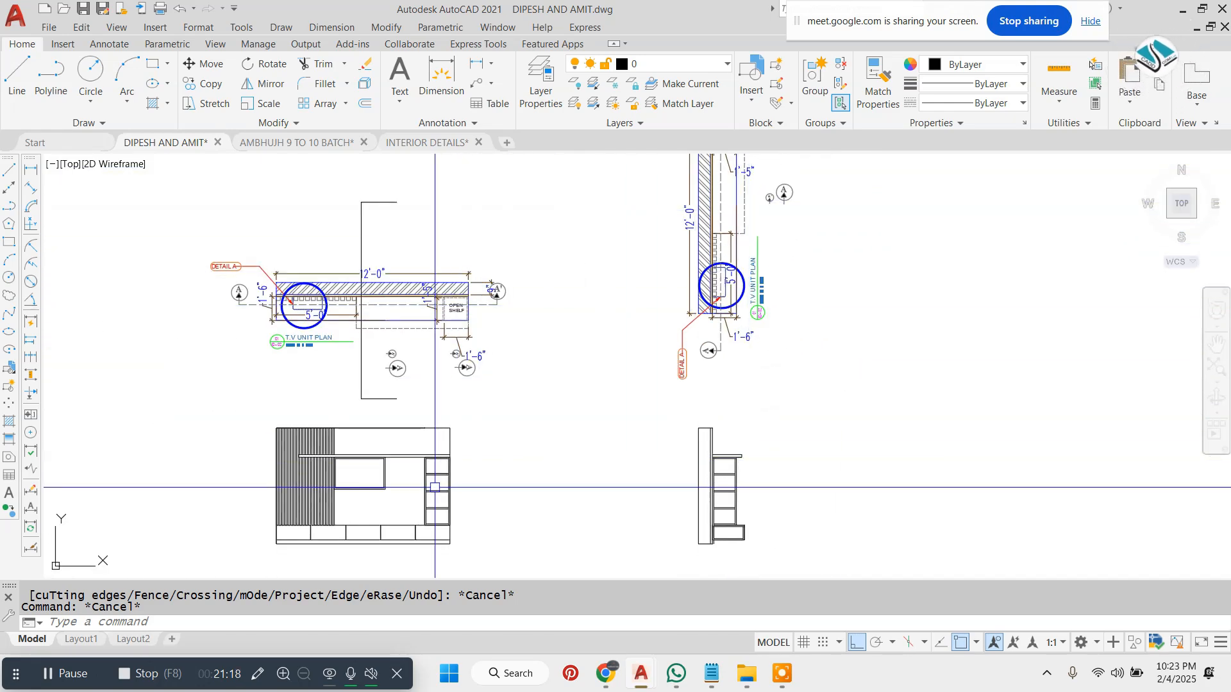
scroll(401, 461, "down", 2)
scroll(390, 478, "up", 2)
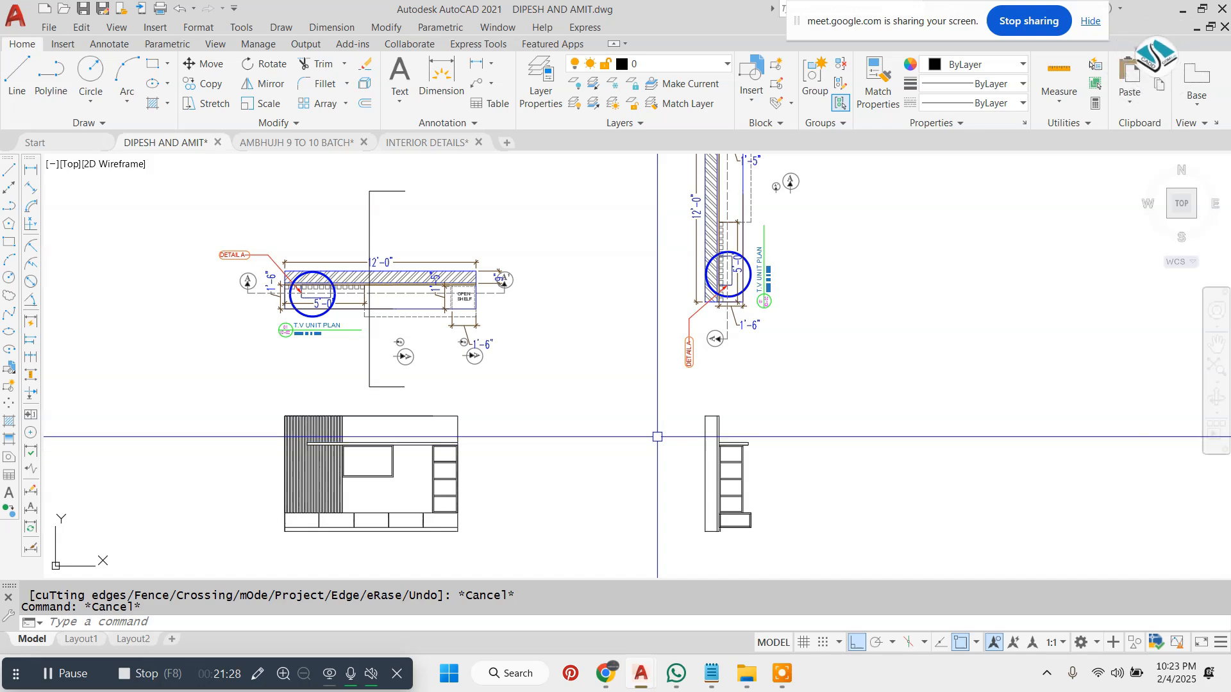
scroll(657, 417, "down", 2)
key("Escape")
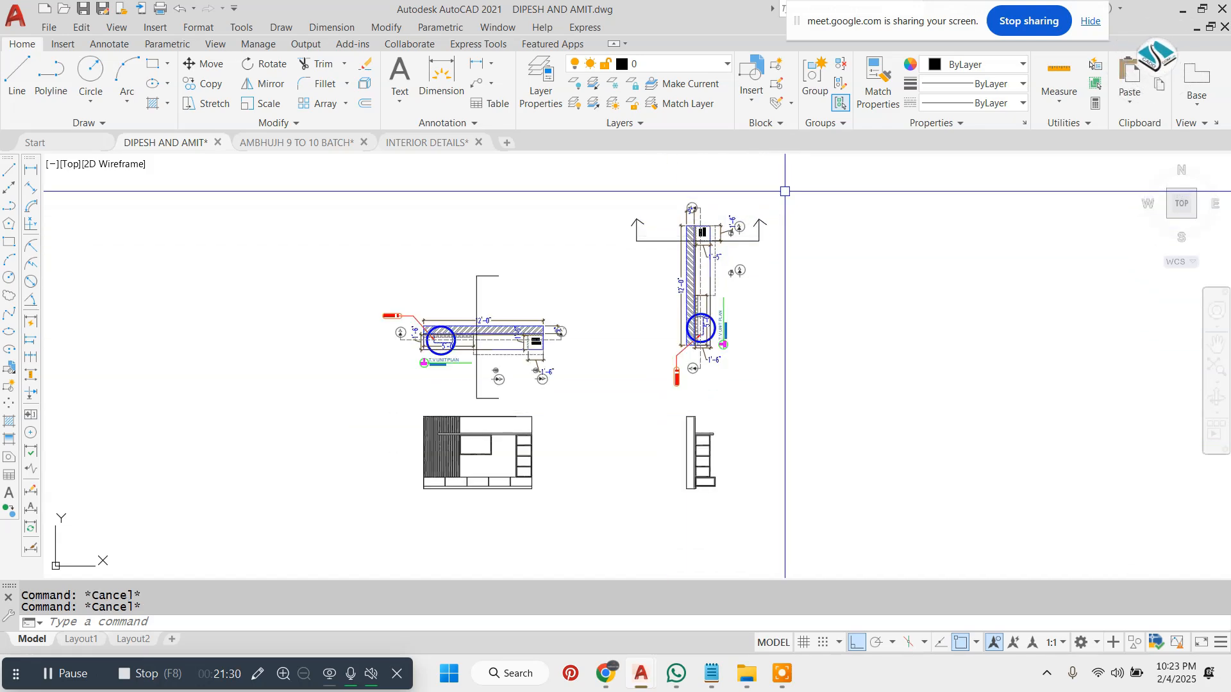
Examine the annotated T.V. unit plan, working elevation and sectional drawings on the reference sheet.
scroll(744, 244, "down", 4)
scroll(397, 404, "up", 5)
scroll(402, 411, "down", 4)
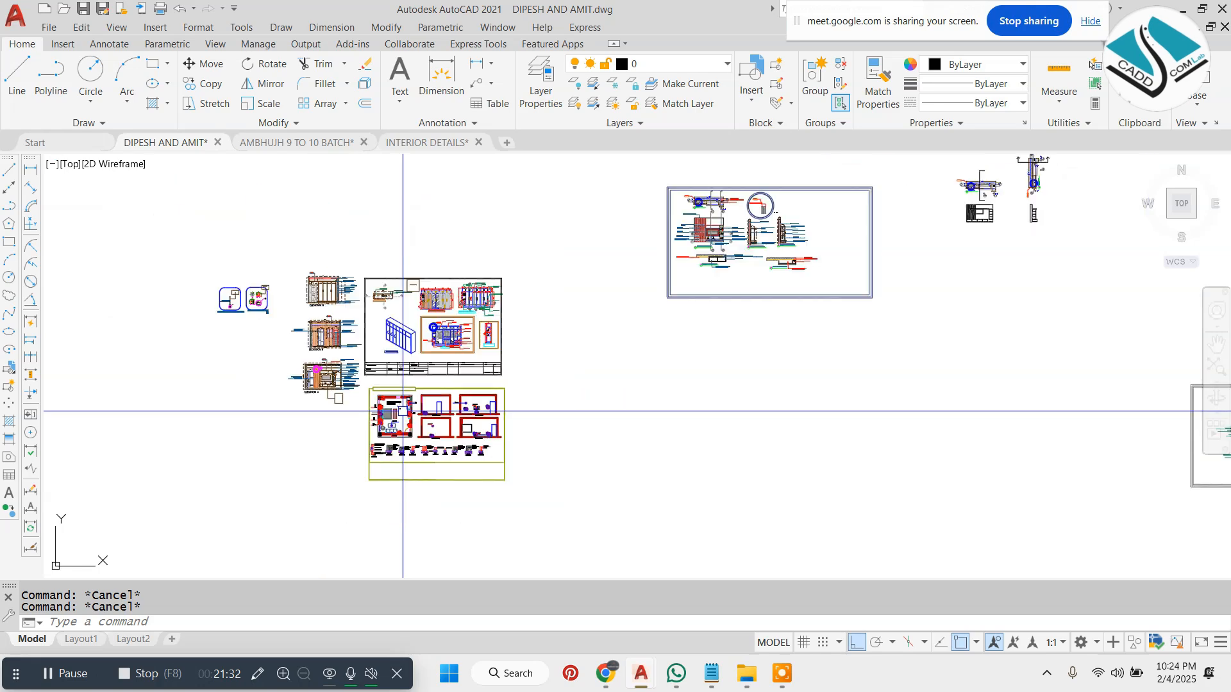
scroll(718, 225, "up", 6)
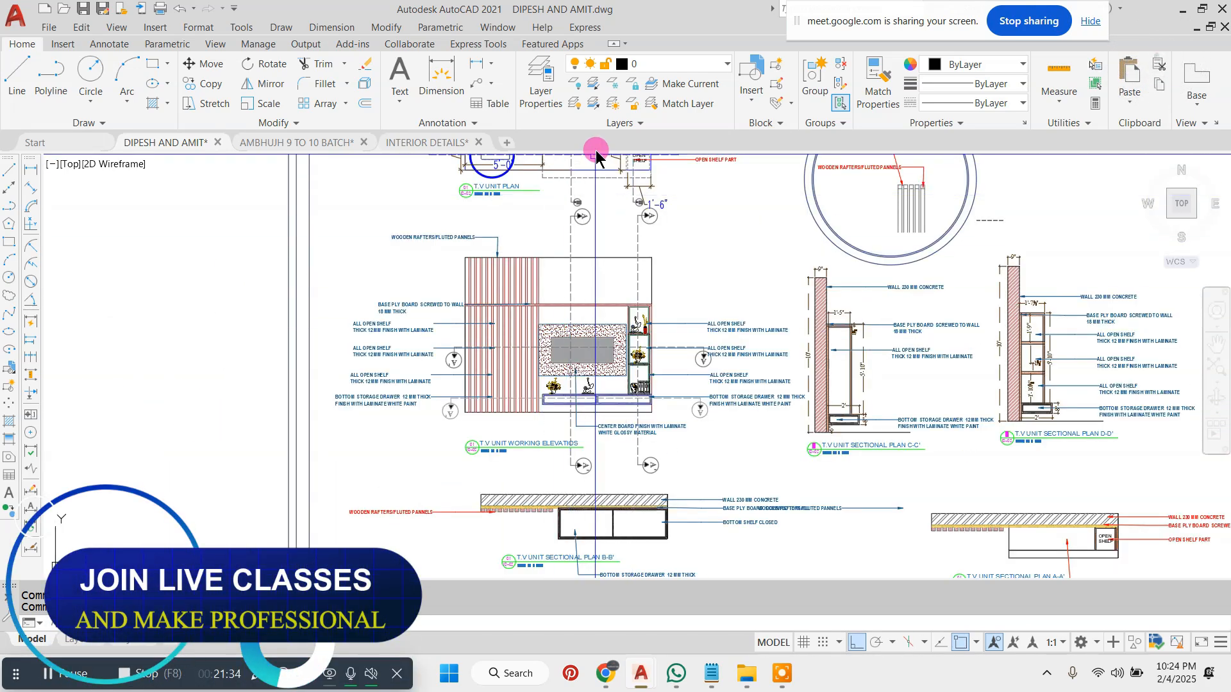
scroll(495, 215, "down", 2)
scroll(458, 218, "up", 6)
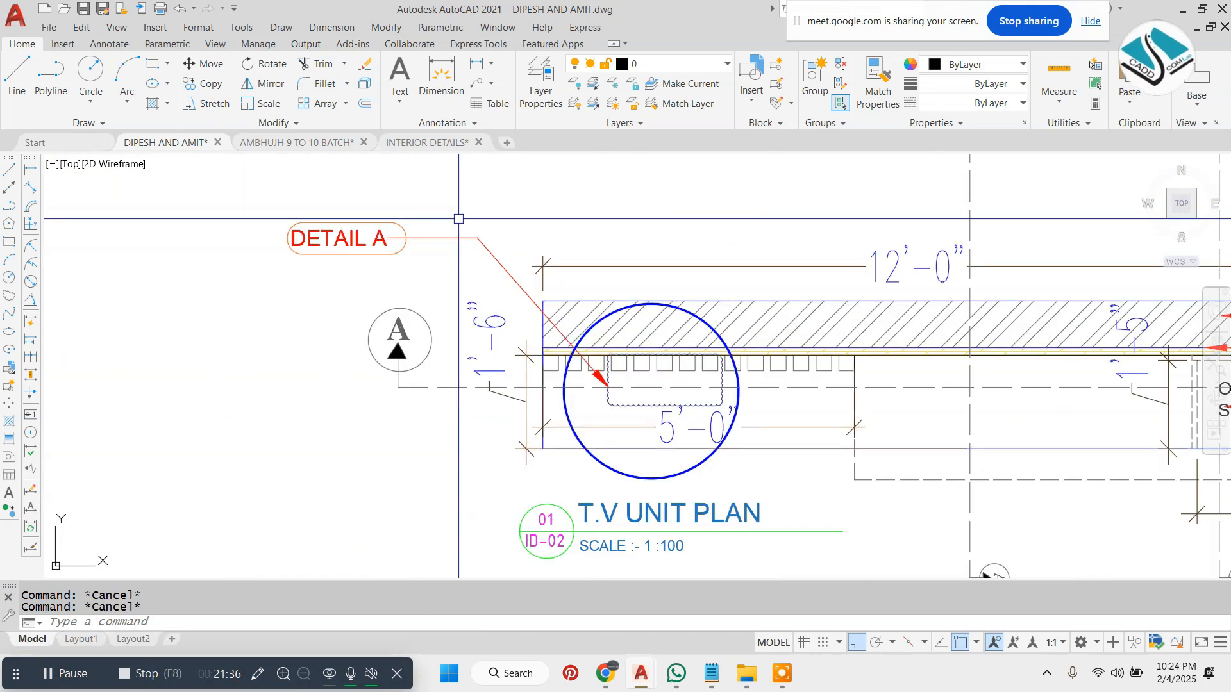
left_click(565, 374)
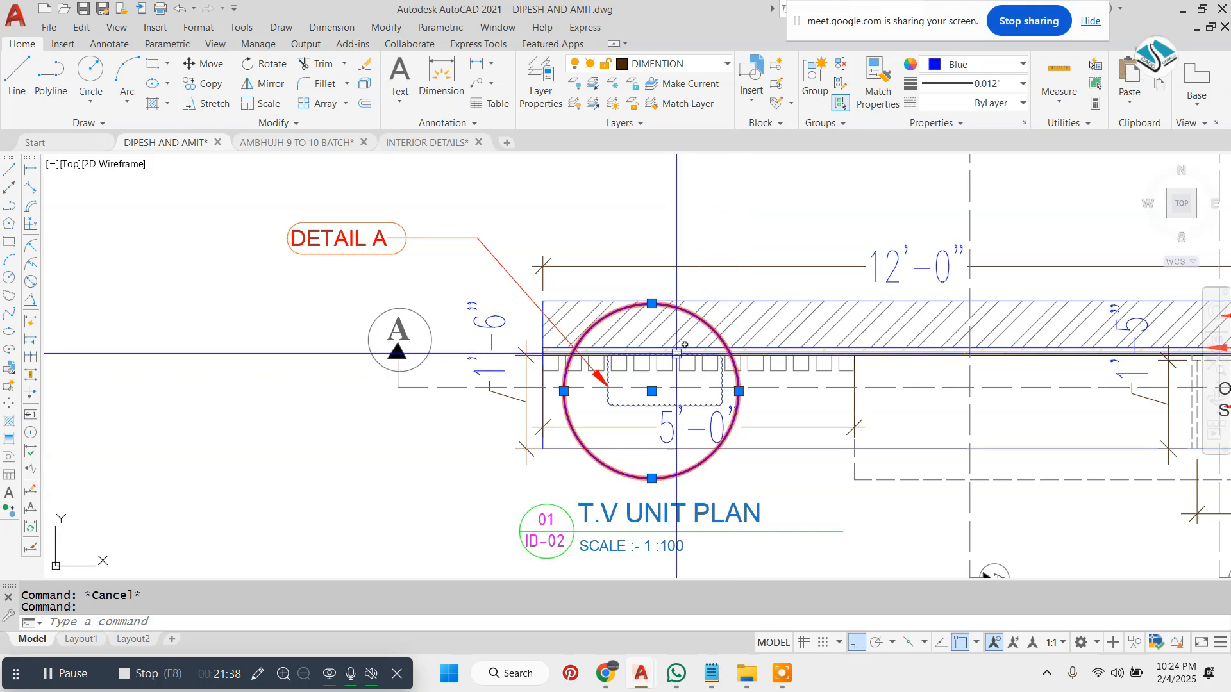
type("m")
key("space")
left_click(674, 385)
scroll(557, 347, "down", 4)
key("Escape")
scroll(610, 349, "up", 4)
key("Escape")
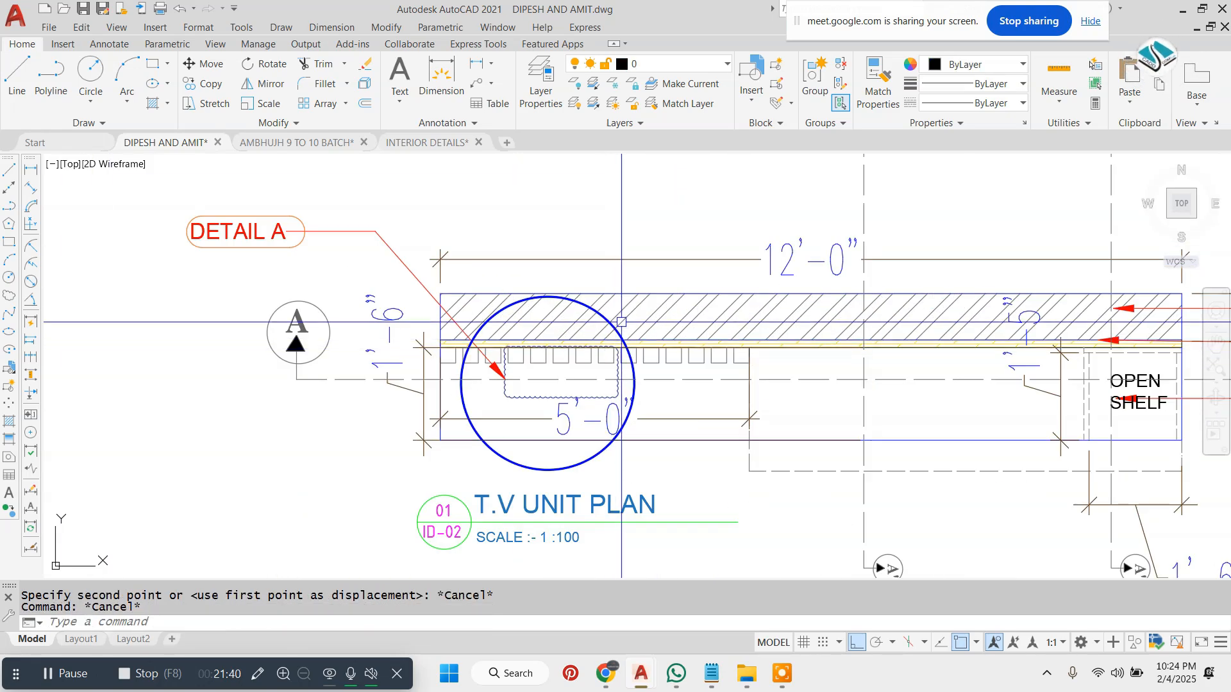
Give the blue Detail A circle on the T.V. unit plan a DASHDOT linetype with a linetype scale of 6.
left_click(617, 325)
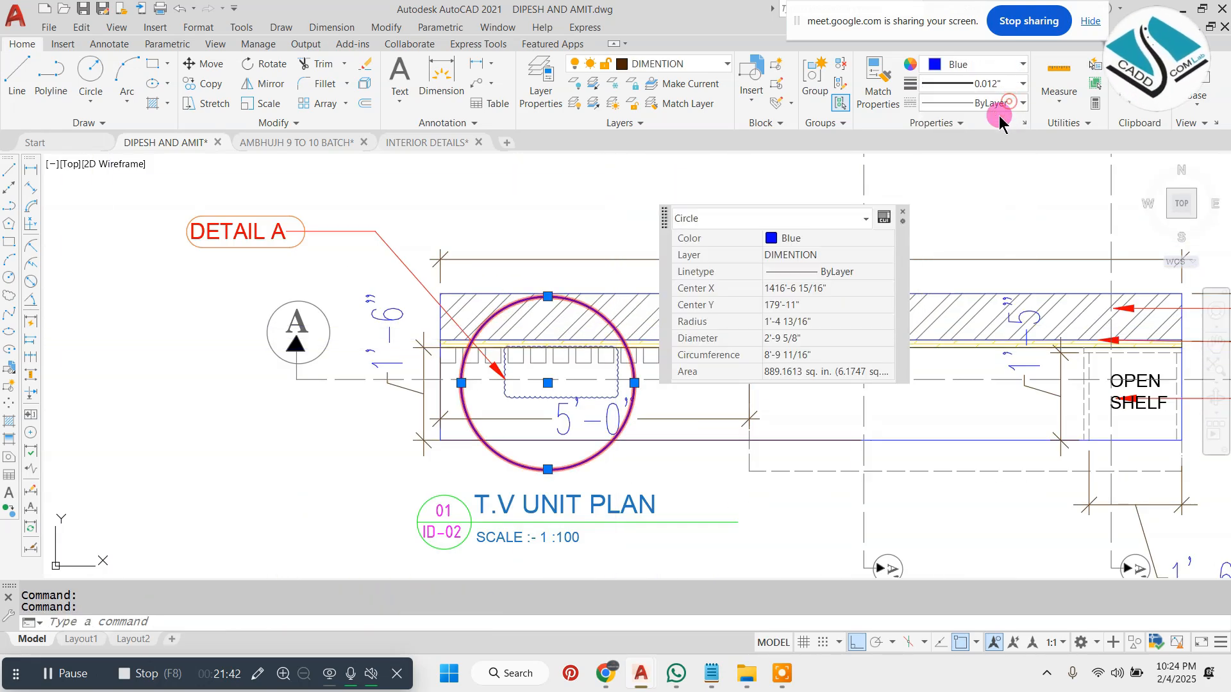
left_click(999, 114)
left_click(992, 238)
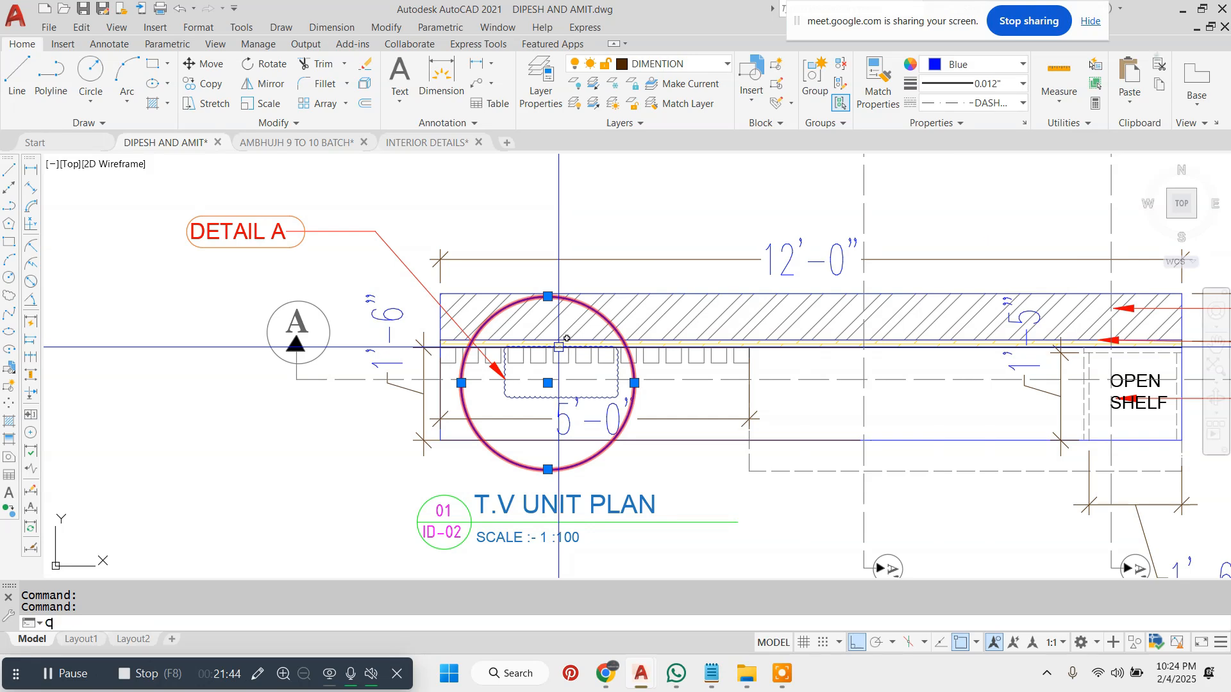
key("Return")
left_click(256, 239)
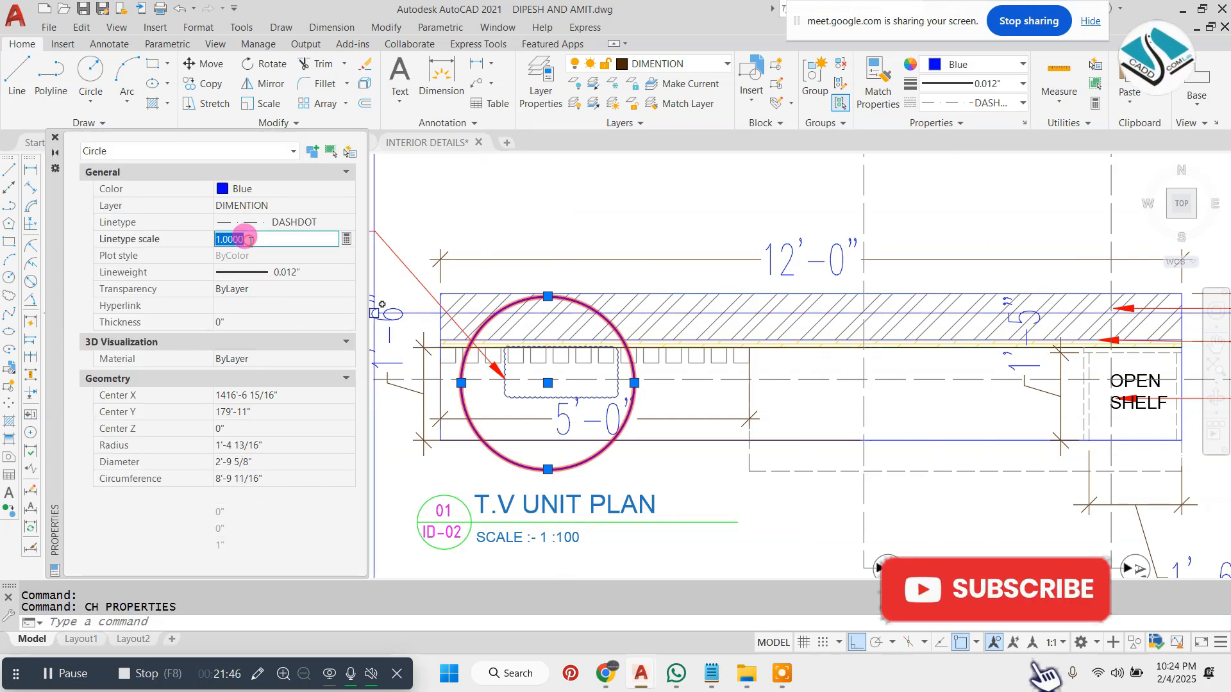
type("6")
left_click(172, 206)
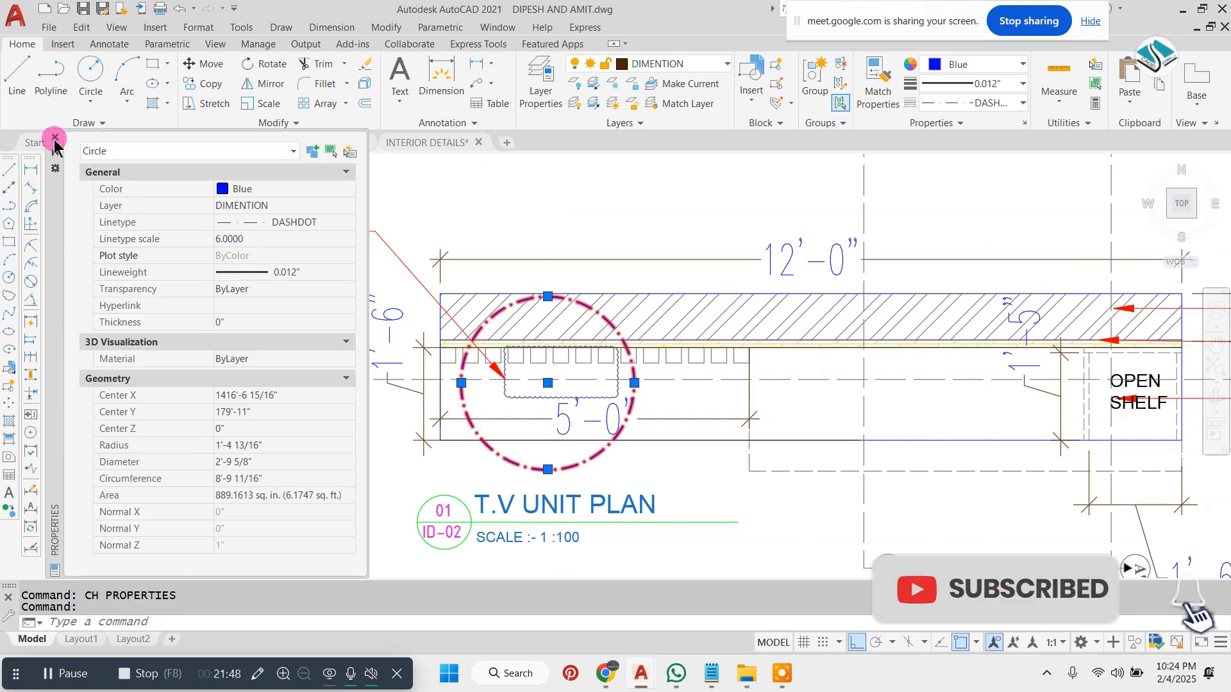
left_click(55, 138)
key("Escape")
key("Escape")
scroll(934, 389, "down", 5)
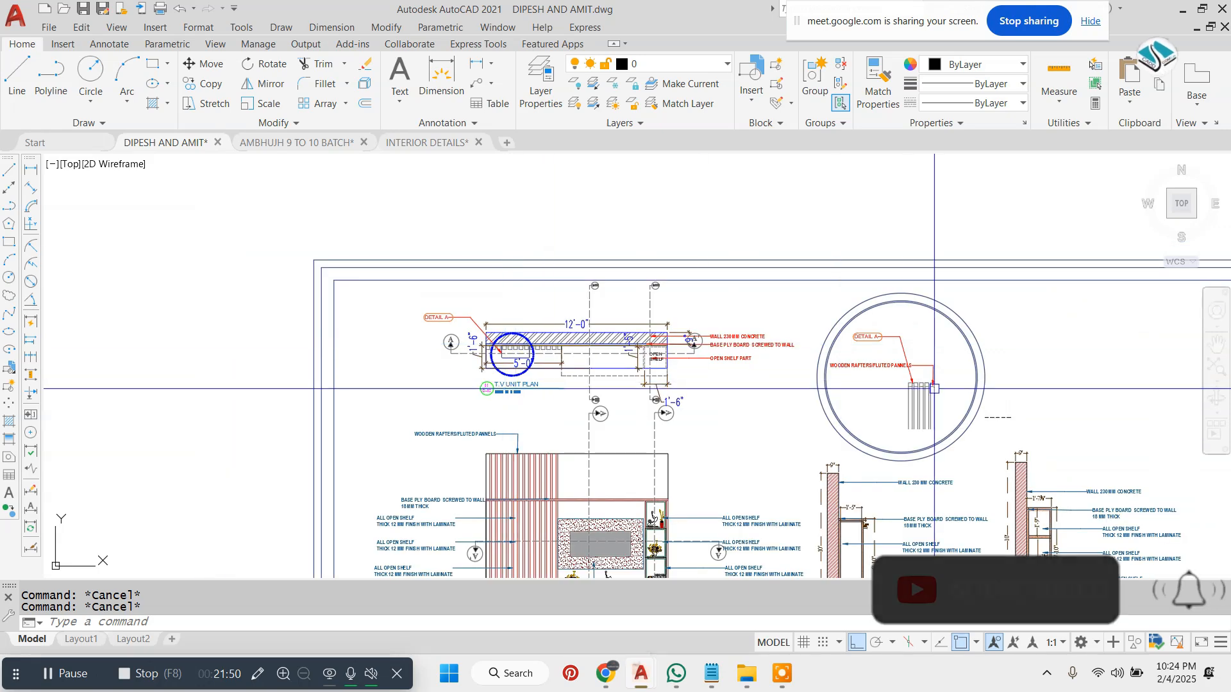
scroll(934, 388, "up", 5)
type("l")
key("Return")
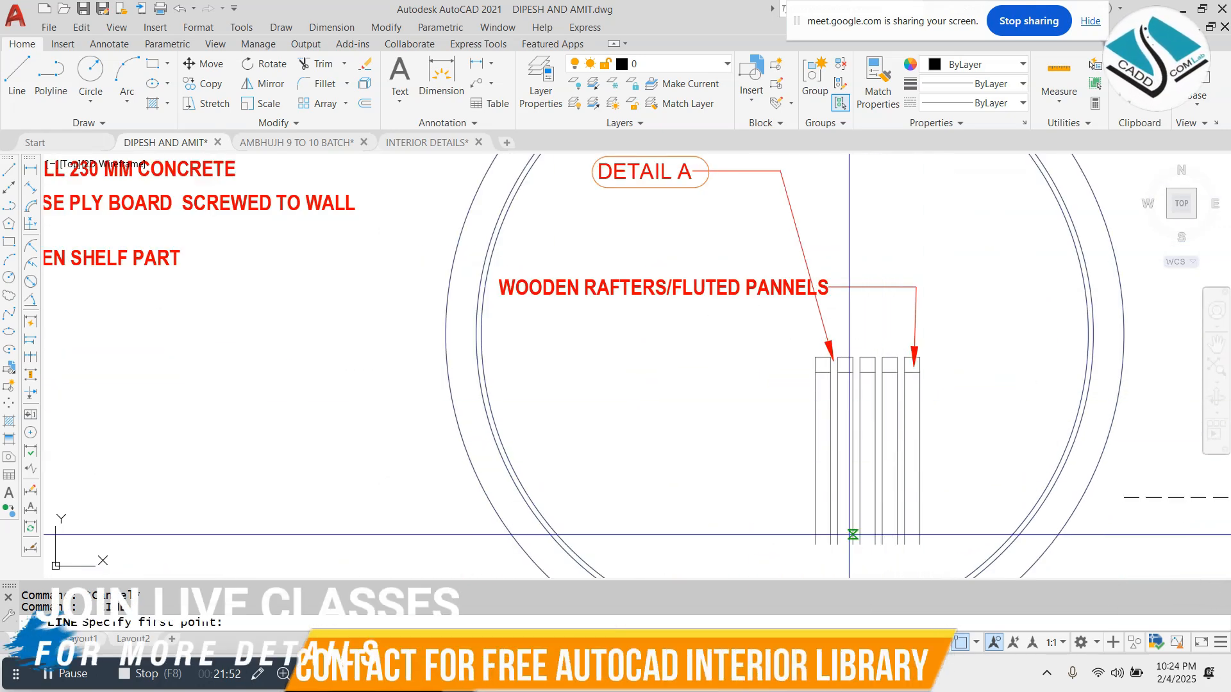
key("Escape")
Examine the enlarged Detail A of the fluted panels and the T.V. unit plan on the reference sheet.
scroll(782, 402, "down", 2)
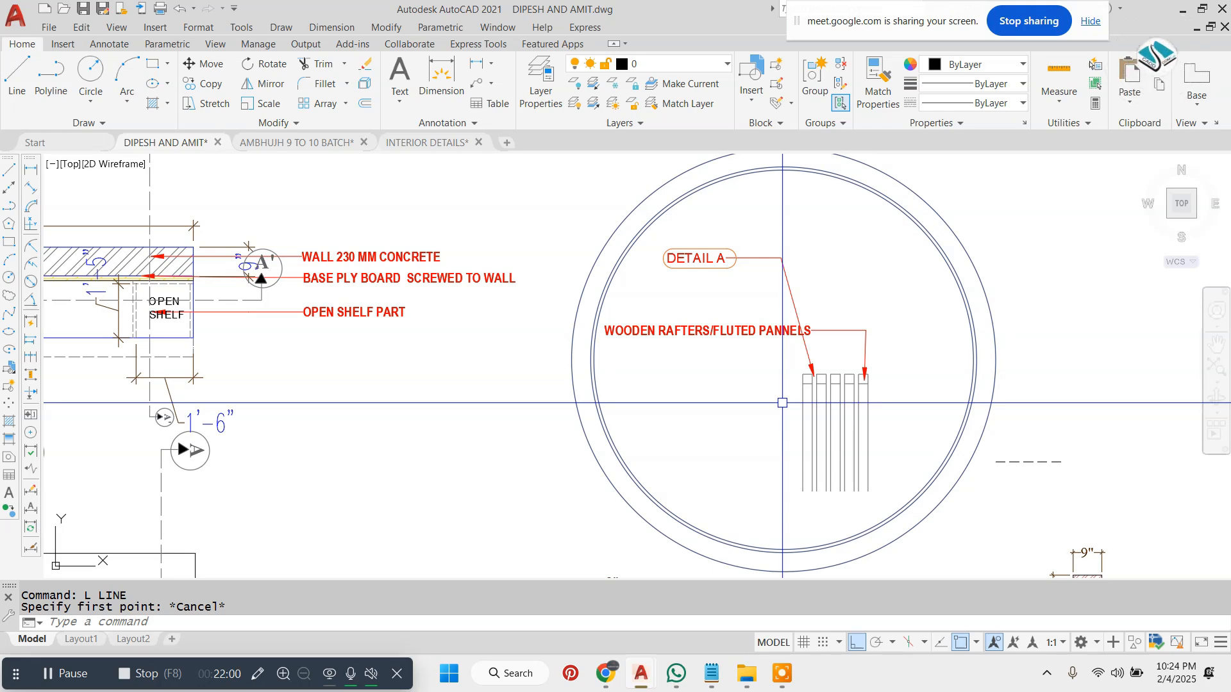
scroll(859, 394, "down", 4)
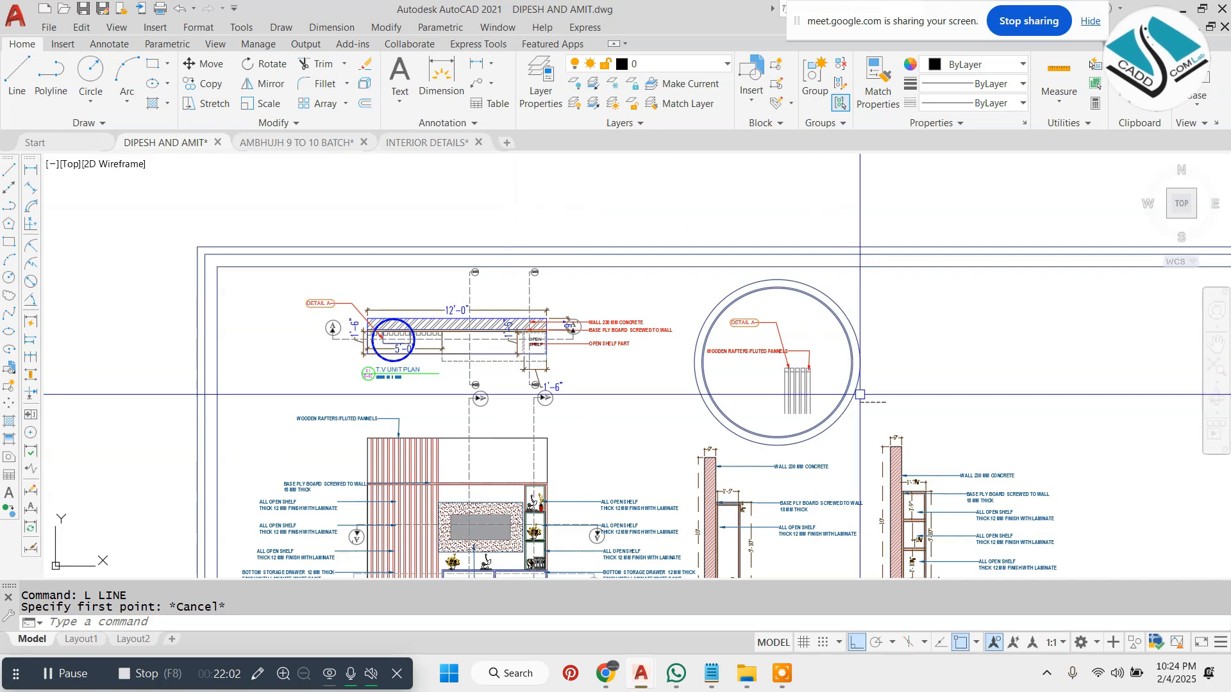
scroll(724, 327, "down", 3)
scroll(714, 332, "down", 1)
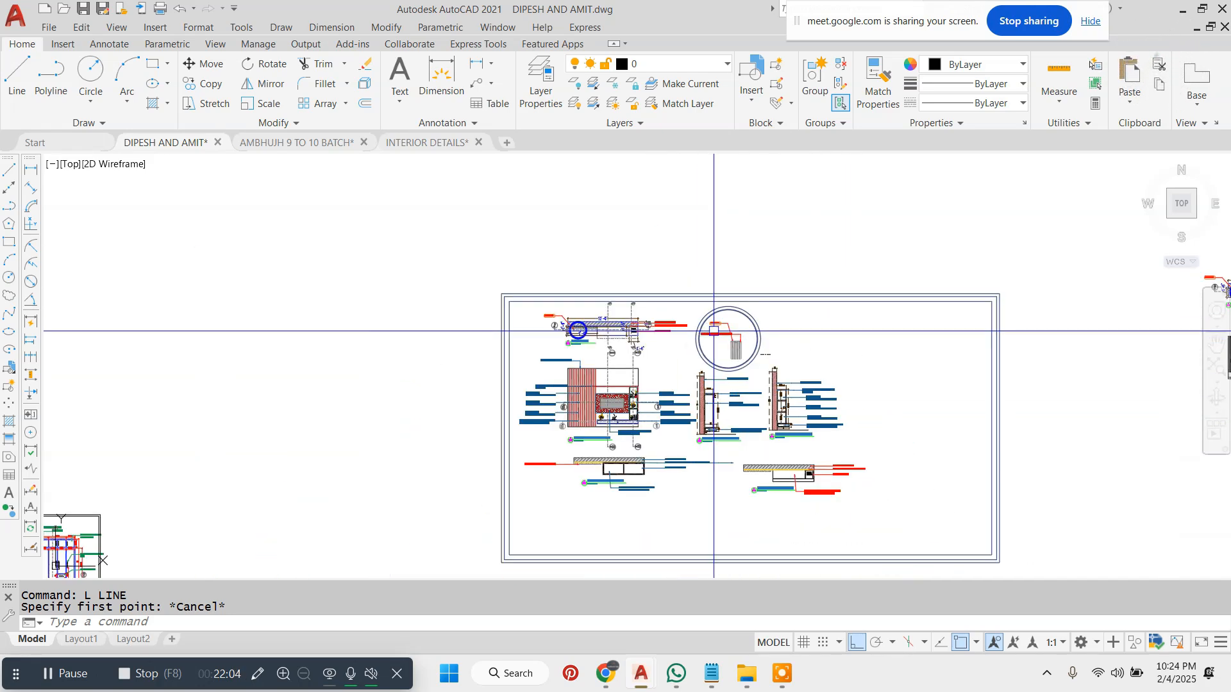
scroll(641, 330, "up", 7)
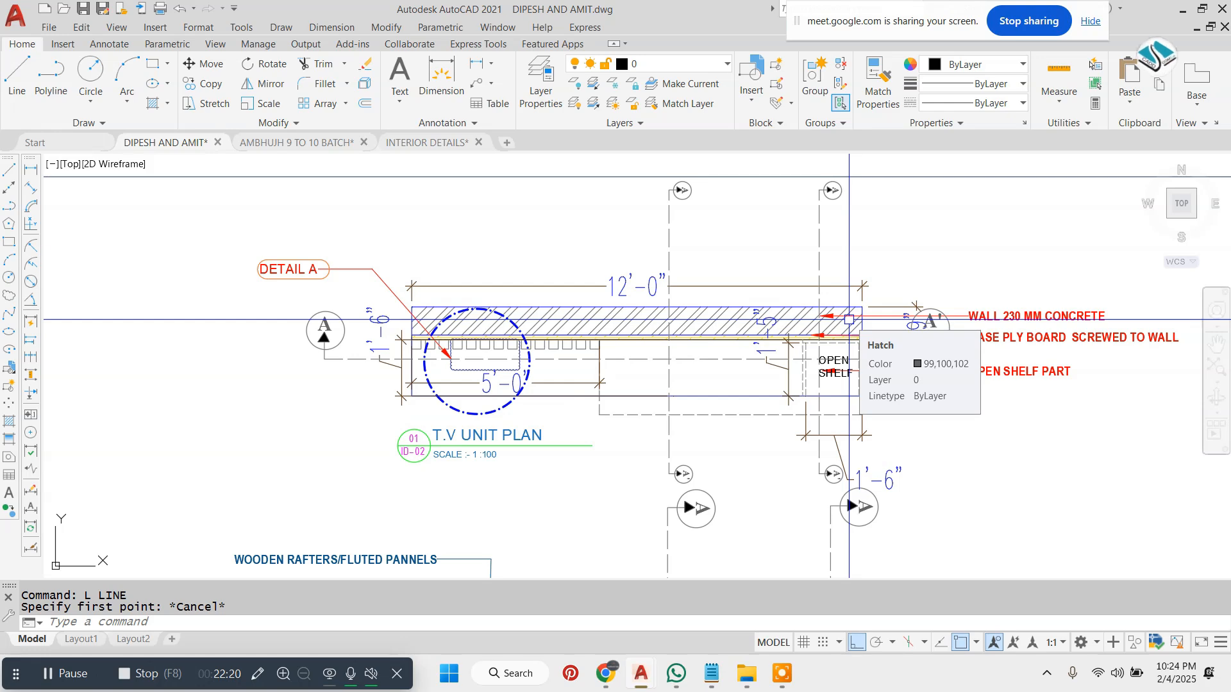
scroll(850, 319, "down", 10)
Erase the working plan, elevation and rotated-plan section drawings beside the reference sheet.
key("Escape")
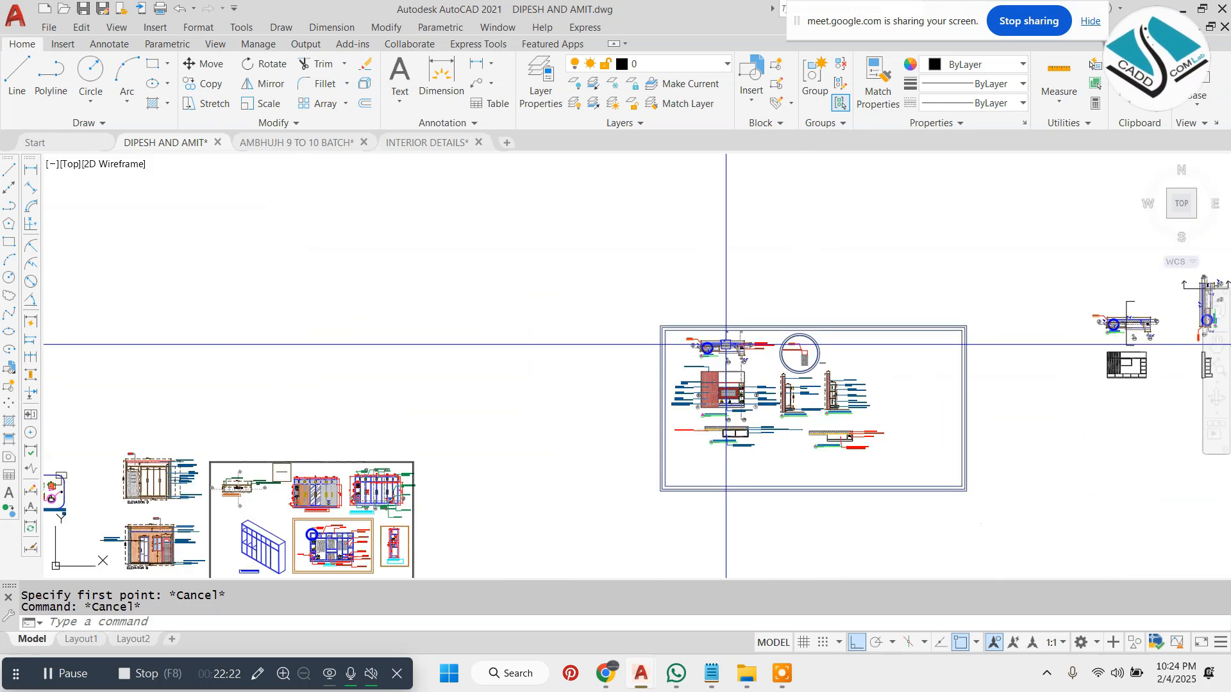
left_click(1110, 254)
left_click(947, 366)
type("E")
key("Return")
left_click(939, 286)
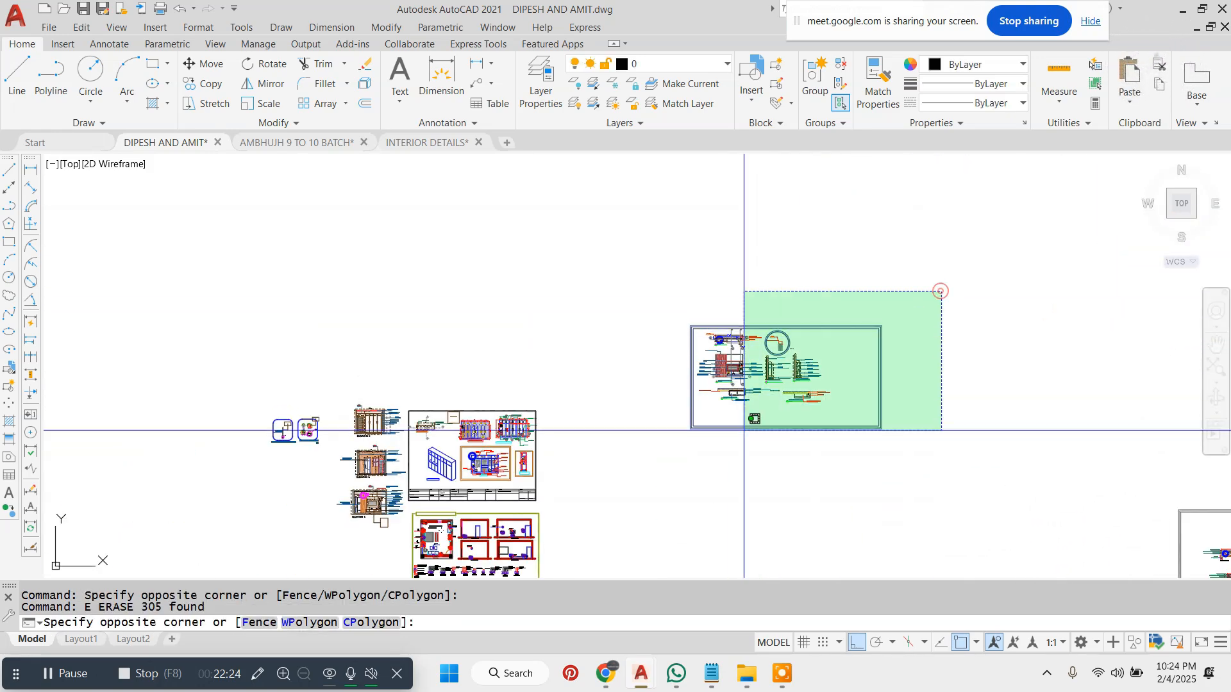